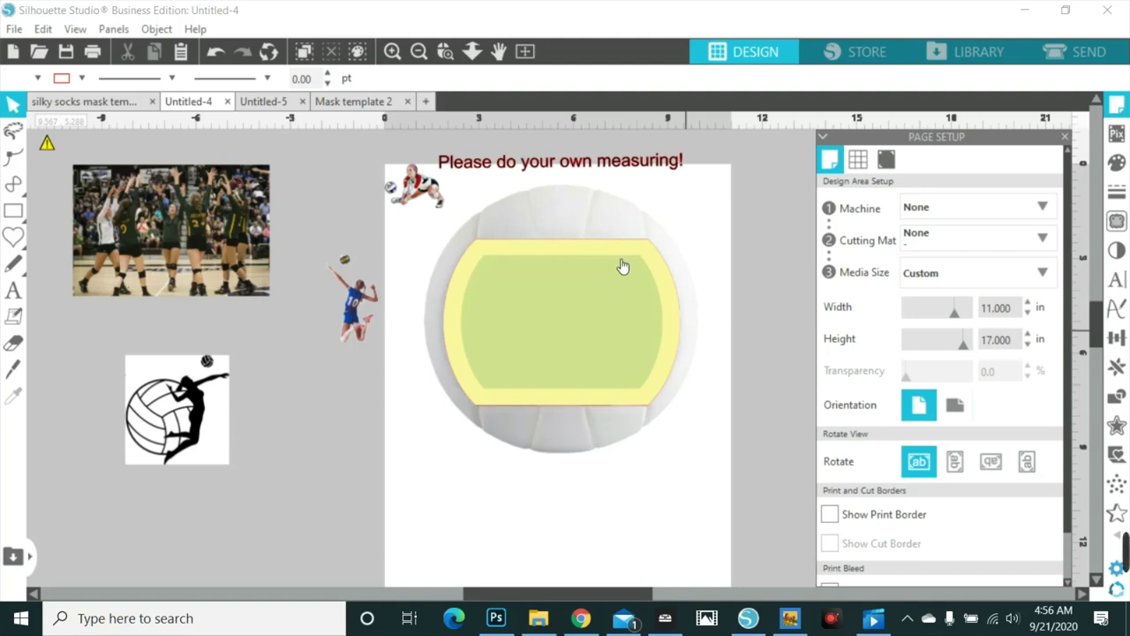
- Delete the "Please do your own measuring!" text above the mask template
left_click(430, 55)
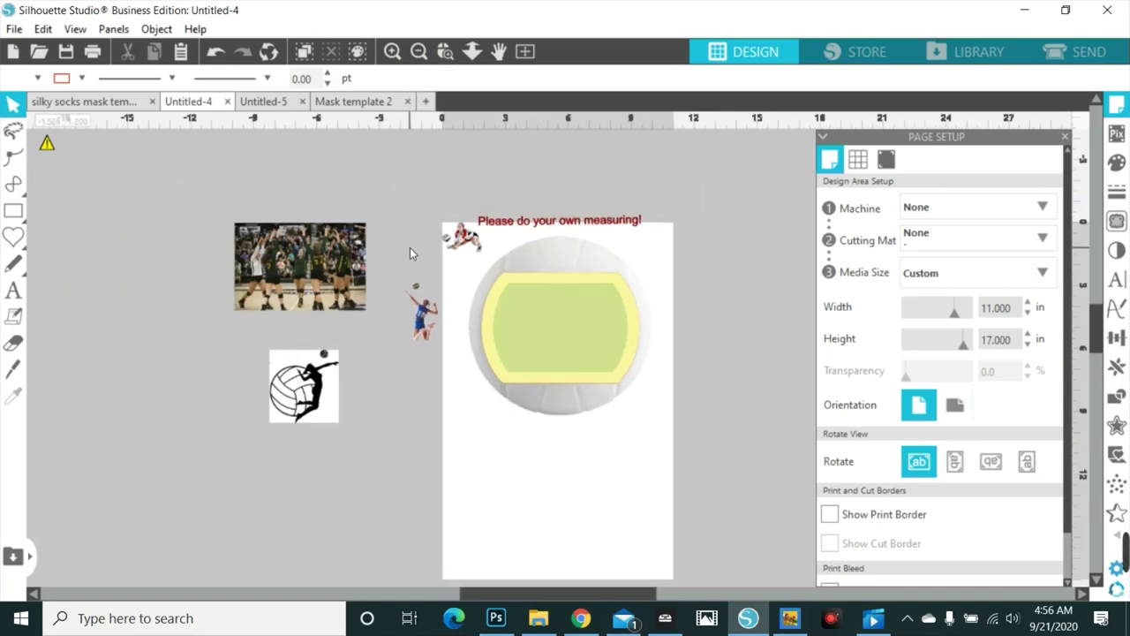
left_click_drag(503, 231, 405, 191)
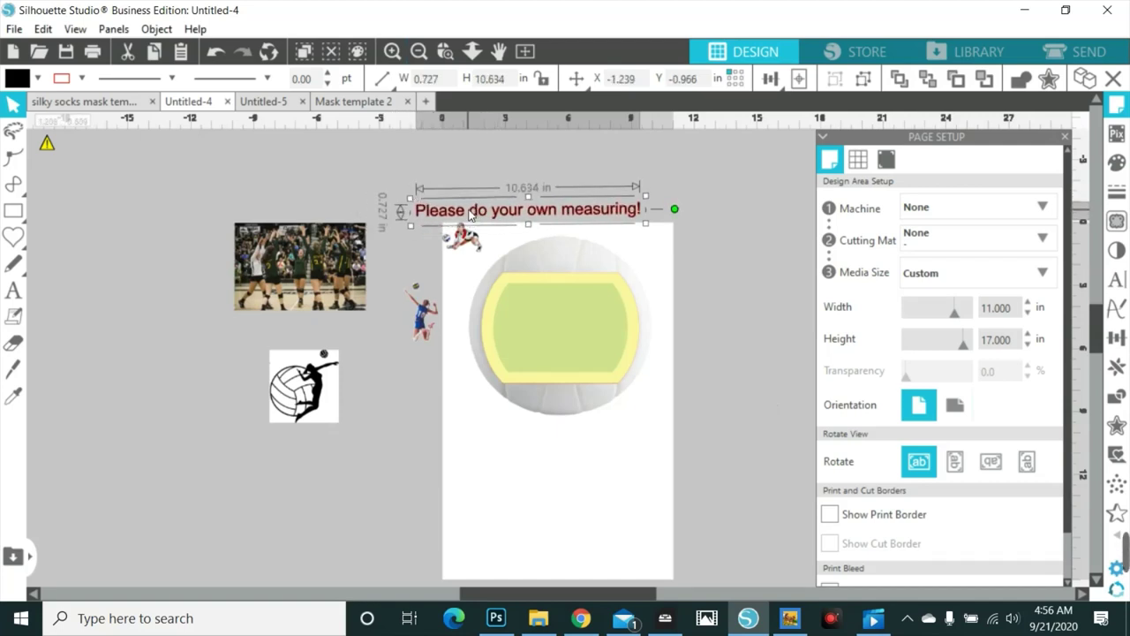
key("Delete")
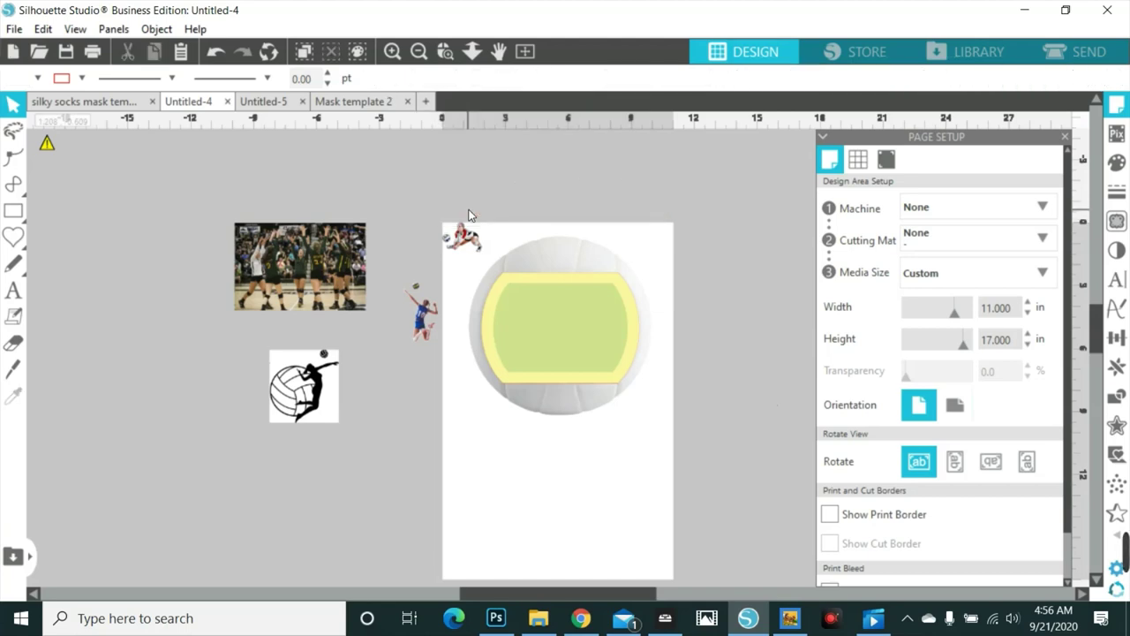
- Move the small diving player image off the page and delete the volleyball image behind the mask template
left_click(509, 281)
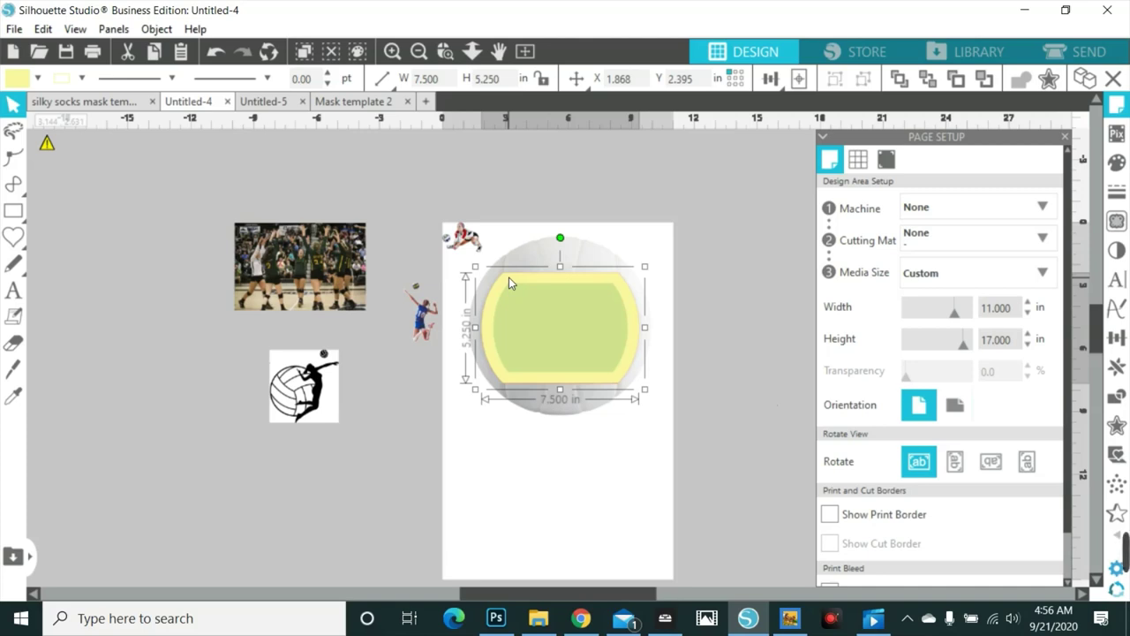
left_click_drag(474, 240, 397, 187)
left_click(524, 254)
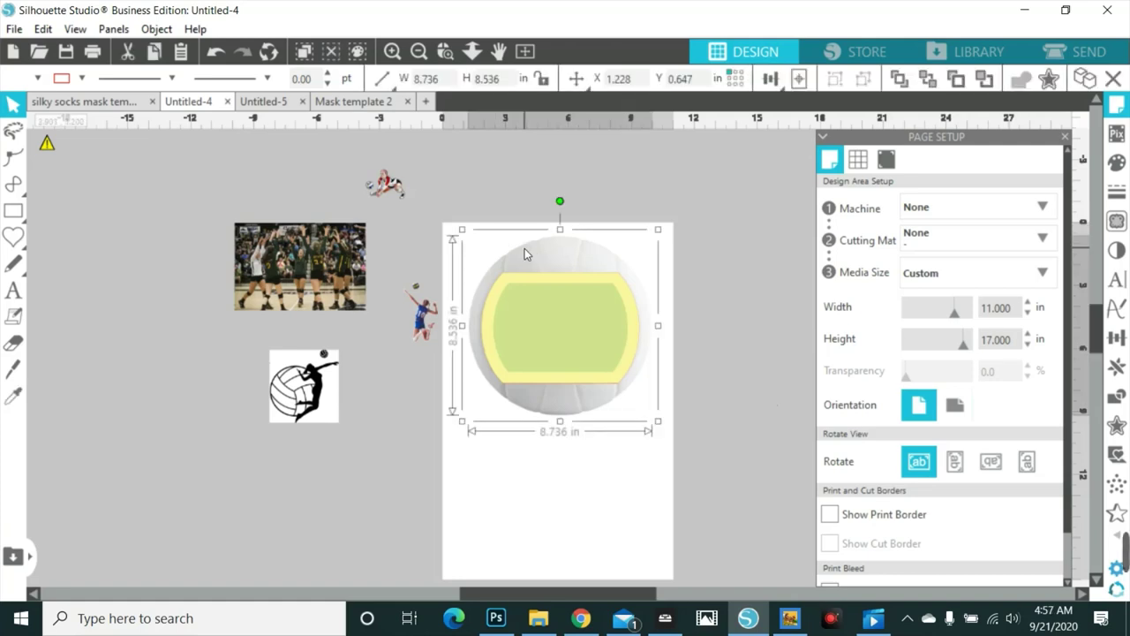
key("Delete")
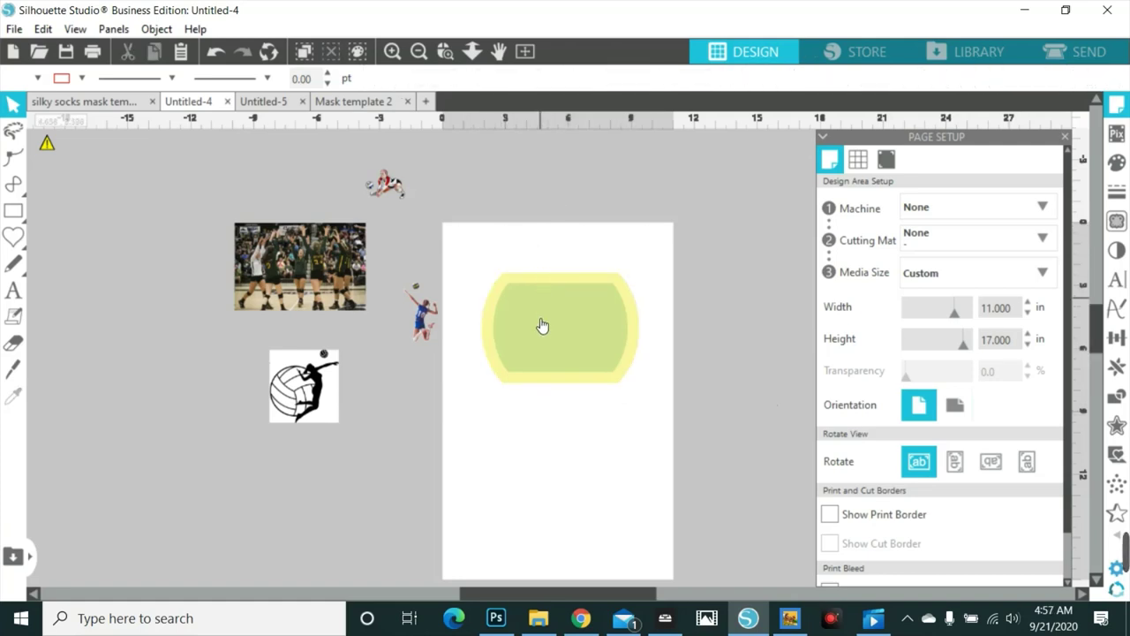
- Release the yellow frame's compound path and delete its inner piece, placing the green shape back over the solid yellow template
left_click_drag(529, 309, 581, 182)
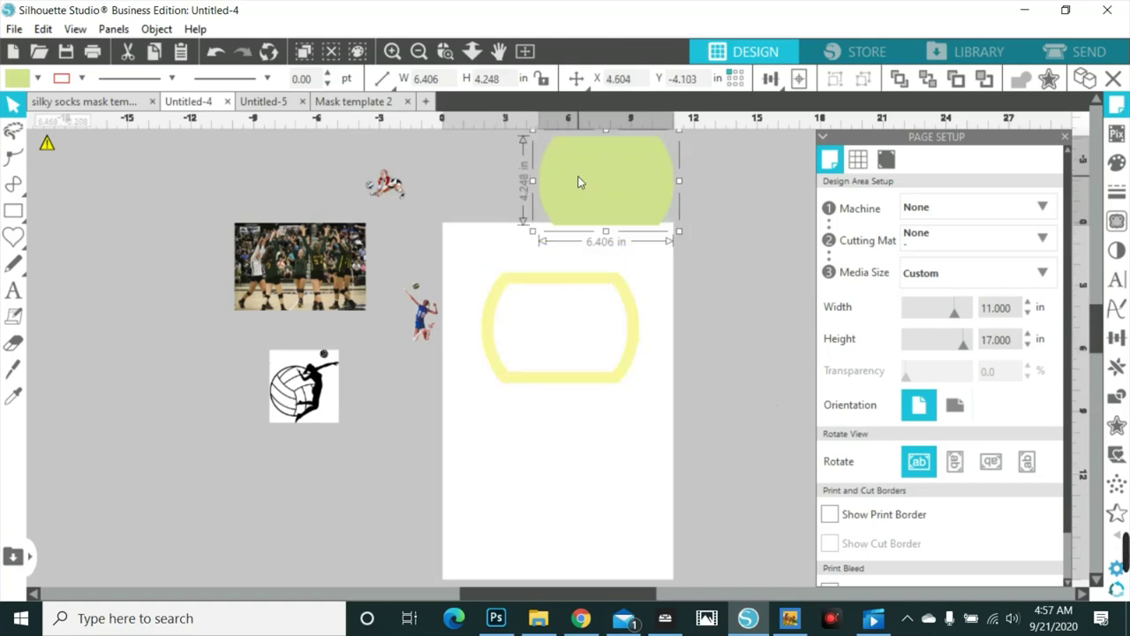
left_click(532, 291)
right_click(534, 291)
left_click(598, 468)
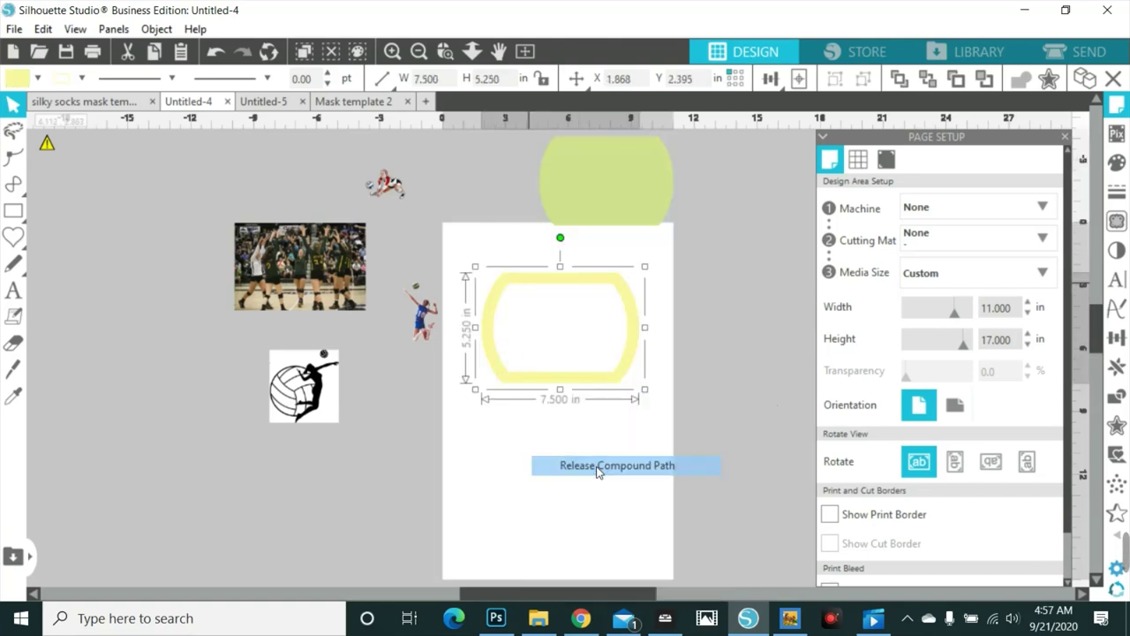
left_click(639, 467)
left_click_drag(568, 323, 227, 484)
key("Delete")
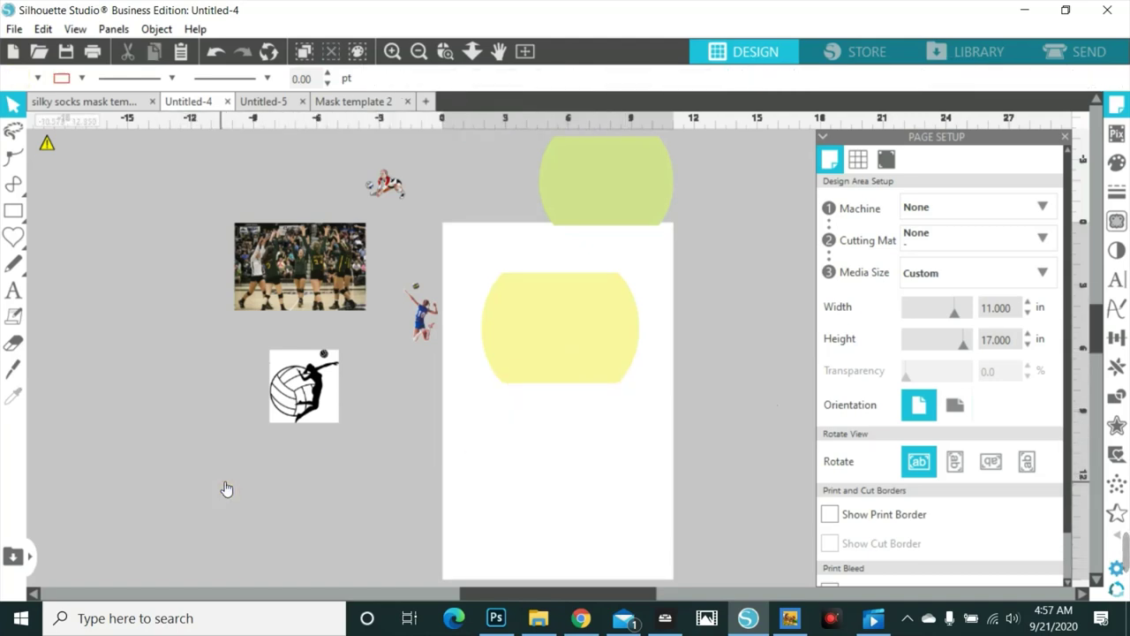
left_click_drag(604, 210, 554, 353)
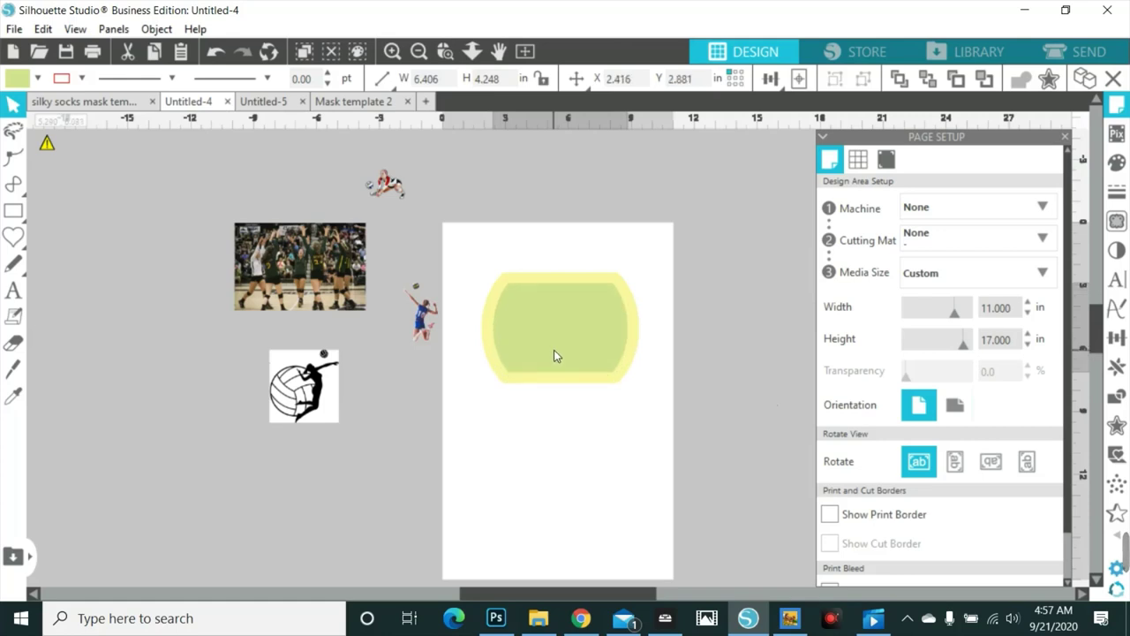
key("Escape")
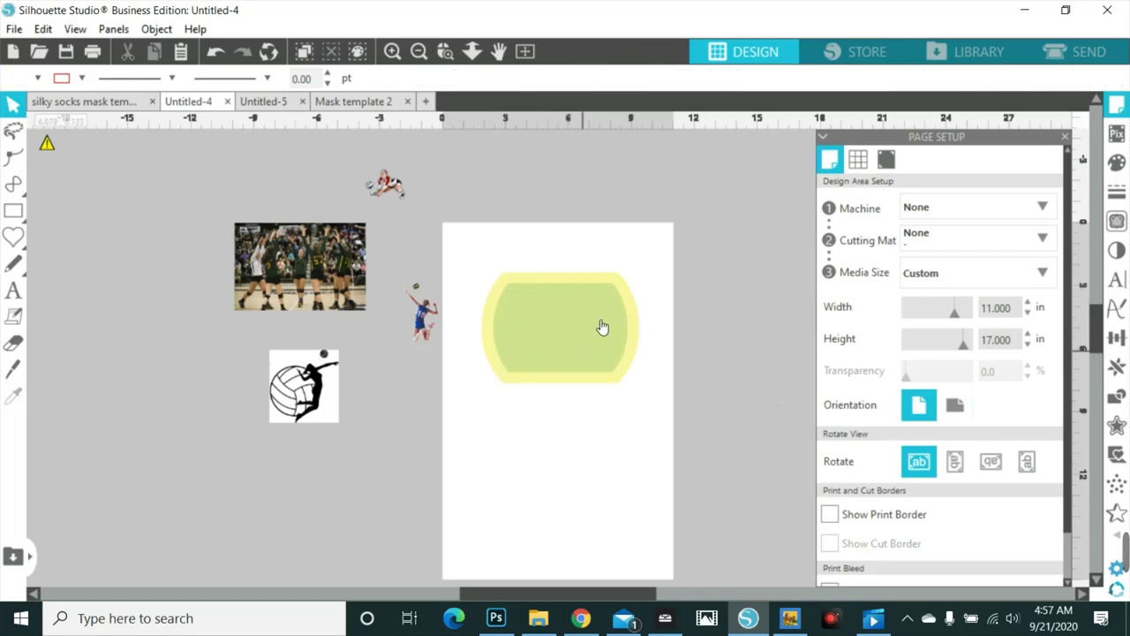
- Duplicate the solid yellow template and move the copy off the page beside the team photo
left_click(541, 279)
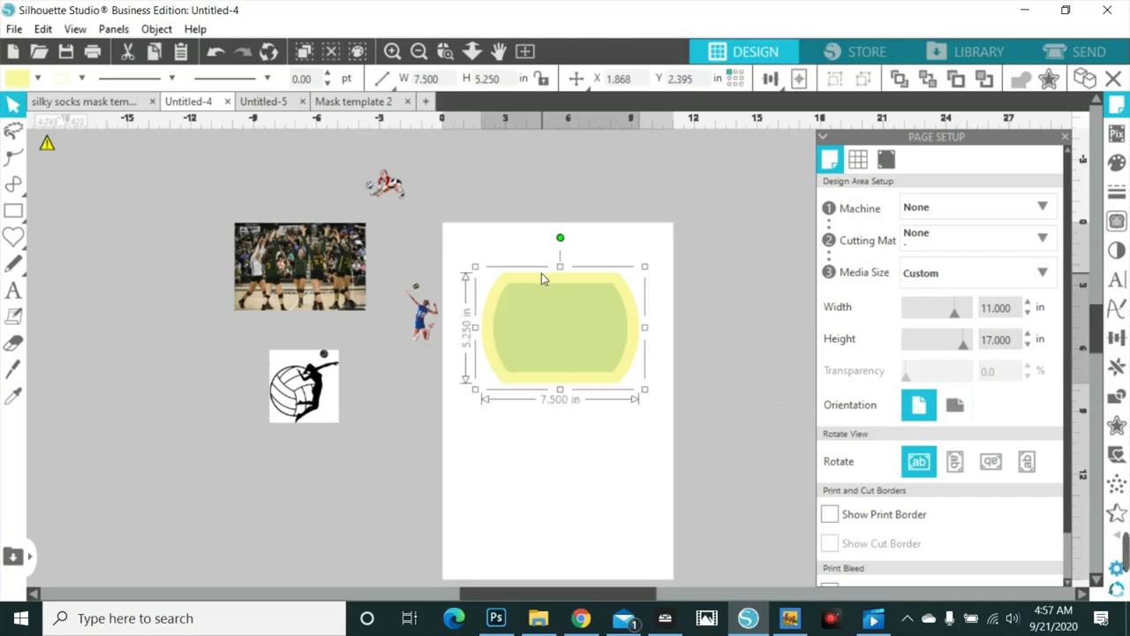
left_click(1084, 79)
left_click_drag(618, 361, 263, 309)
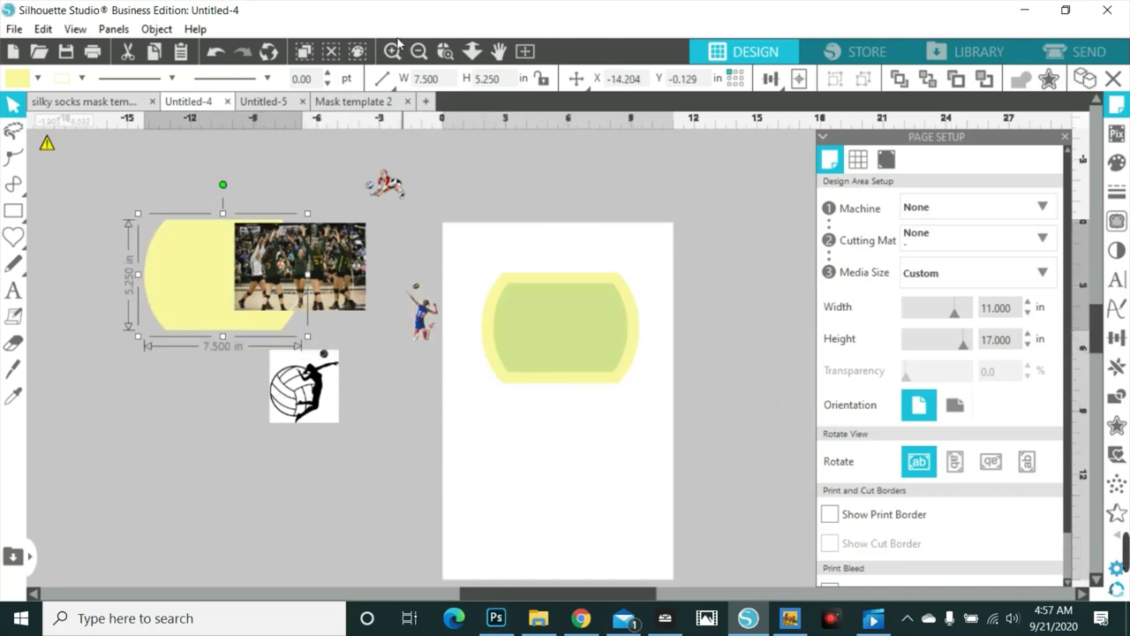
- Enlarge the team photo to about 7.95 × 5.30 in over the yellow copy and send it behind the shape
left_click(391, 52)
left_click_drag(541, 592, 488, 594)
left_click_drag(352, 259, 205, 245)
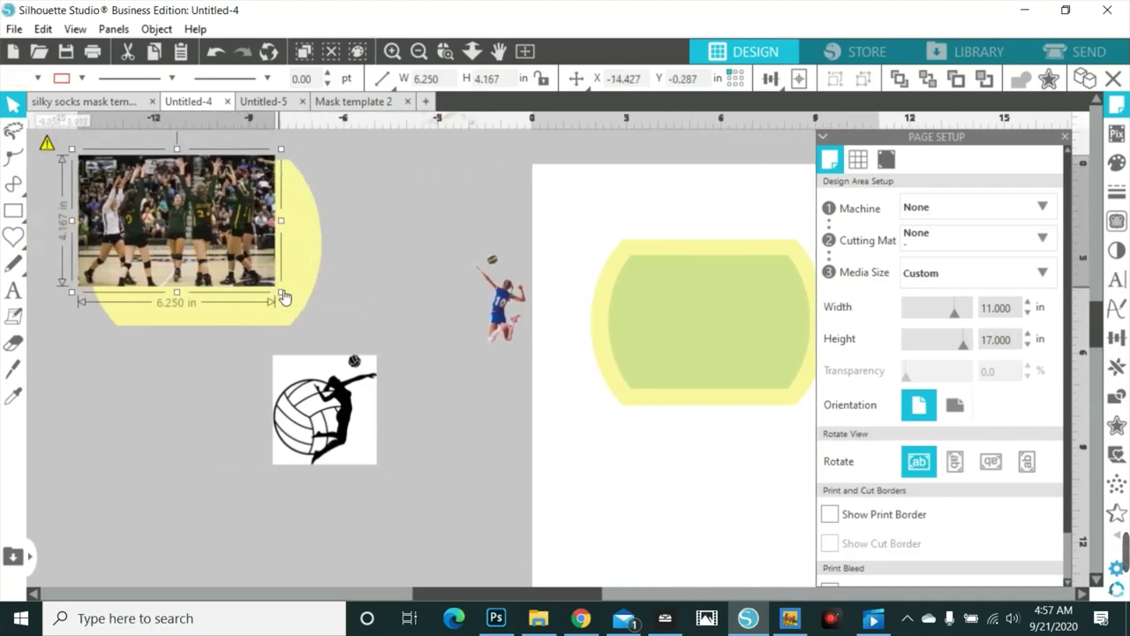
left_click_drag(287, 301, 334, 339)
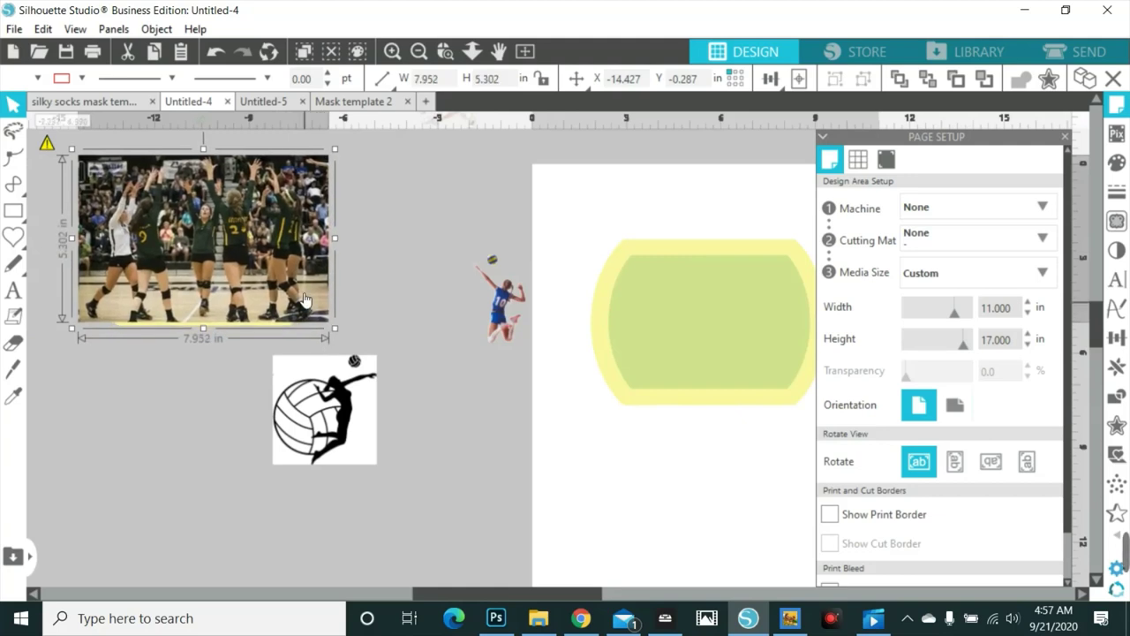
right_click(301, 299)
left_click(405, 490)
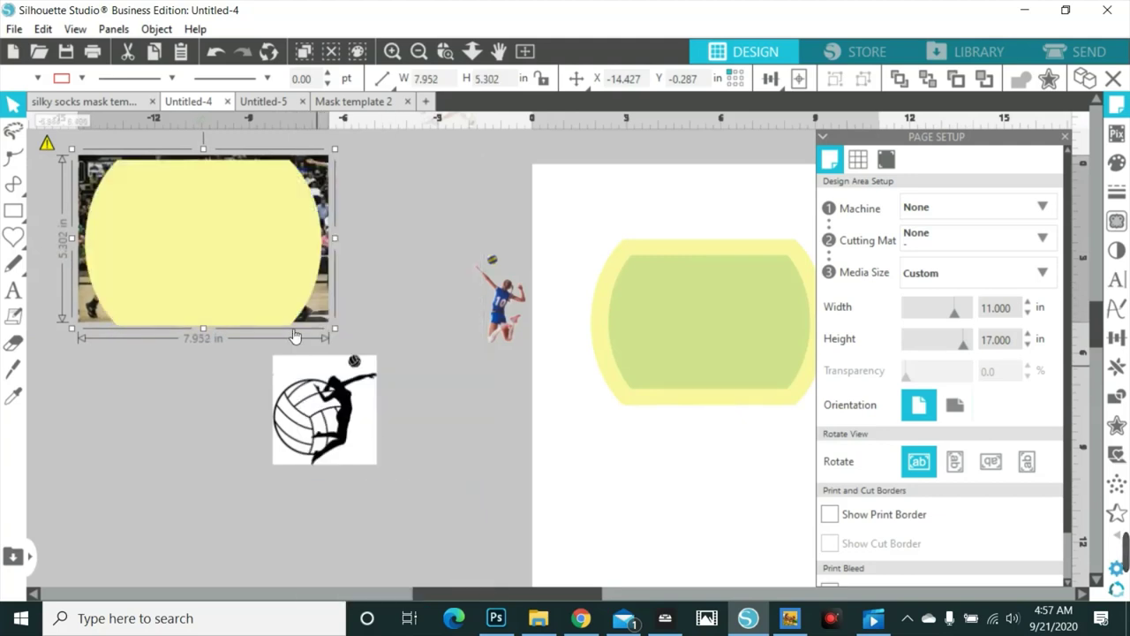
- Center the yellow copy over the team photo and crop the two together so the photo takes the template's shape
left_click_drag(404, 202, 247, 254)
key("Escape")
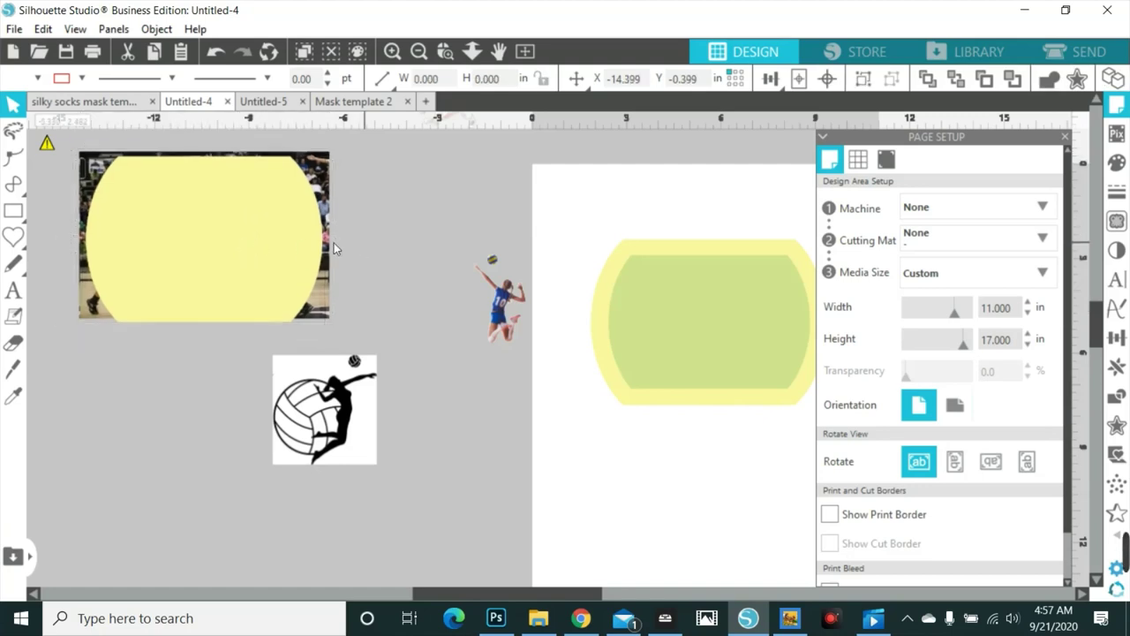
left_click(294, 246)
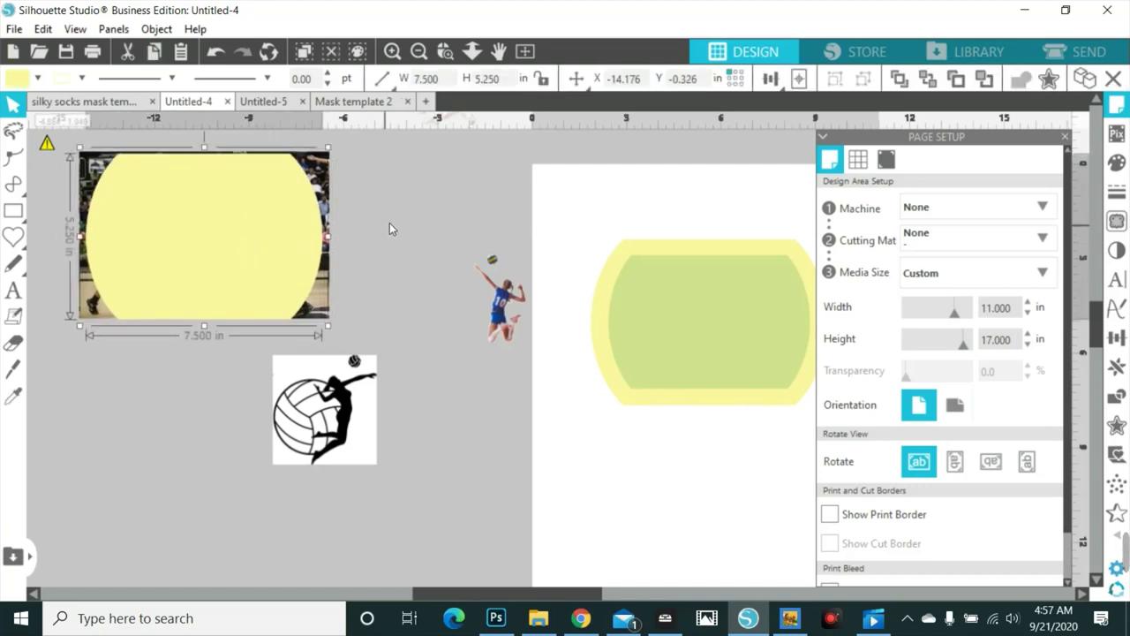
left_click_drag(389, 223, 271, 258)
left_click(1117, 396)
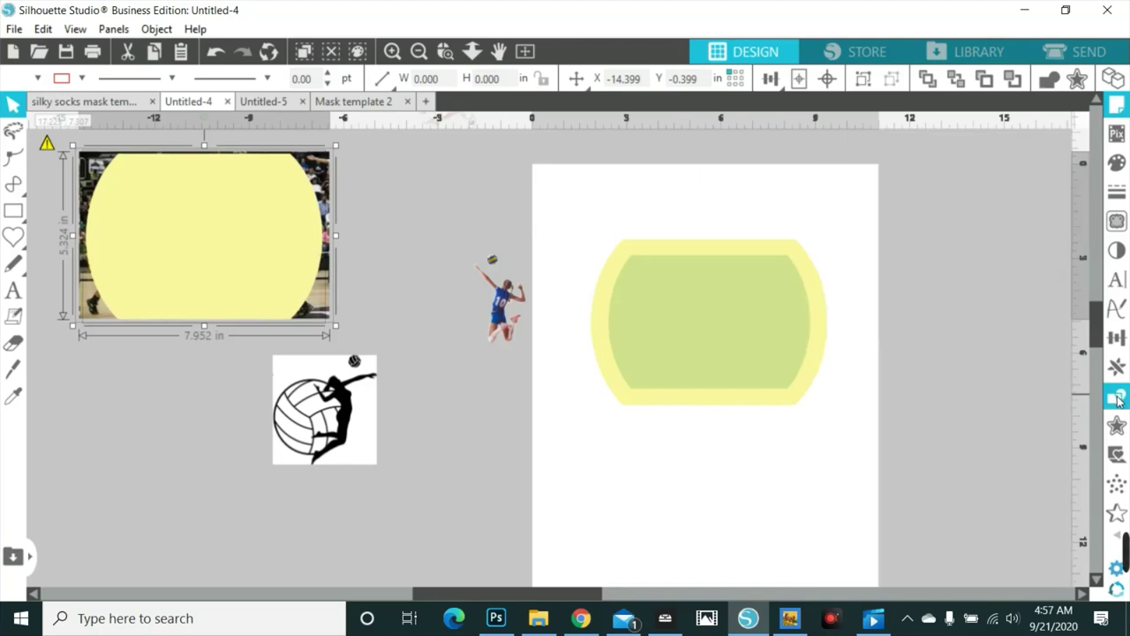
left_click(975, 248)
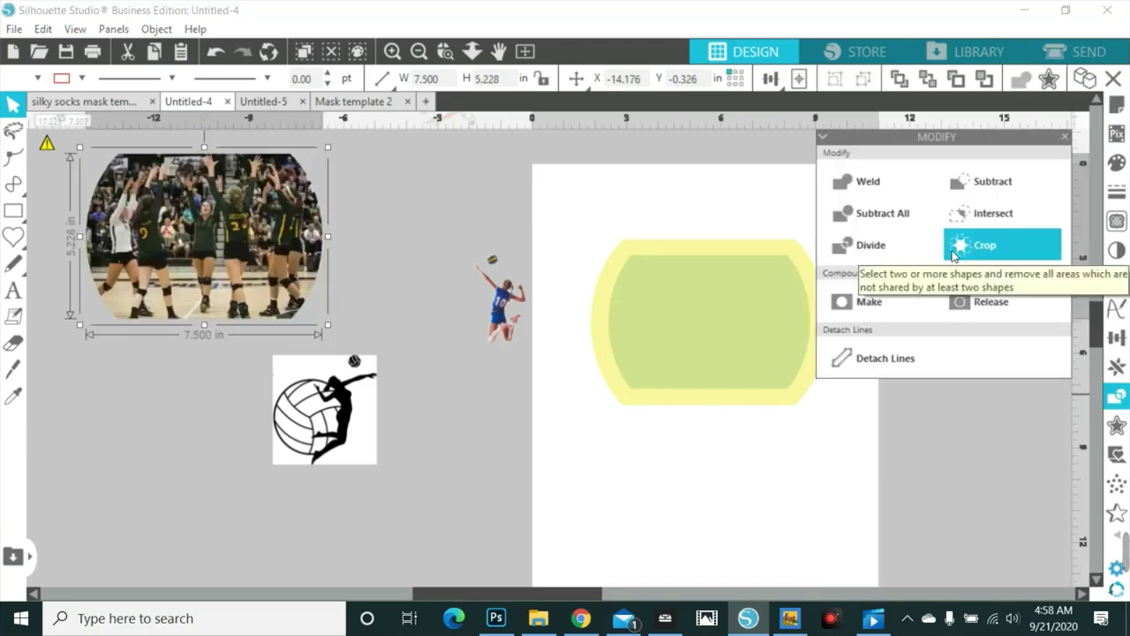
- Place the cropped team photo over the mask template on the page
left_click_drag(234, 269, 733, 348)
left_click(491, 588)
left_click_drag(491, 590, 555, 589)
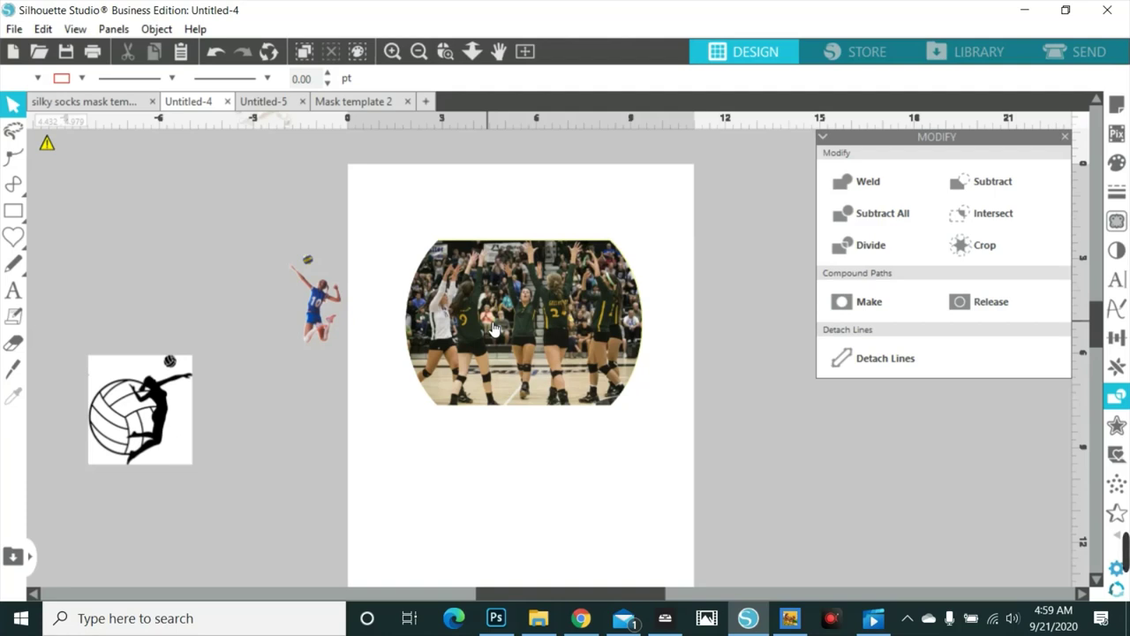
- Move the cropped team photo off the page, and place the blue-jersey player beside the page at about 2.77 × 4.67 in
left_click_drag(482, 358, 11, 193)
left_click(316, 327)
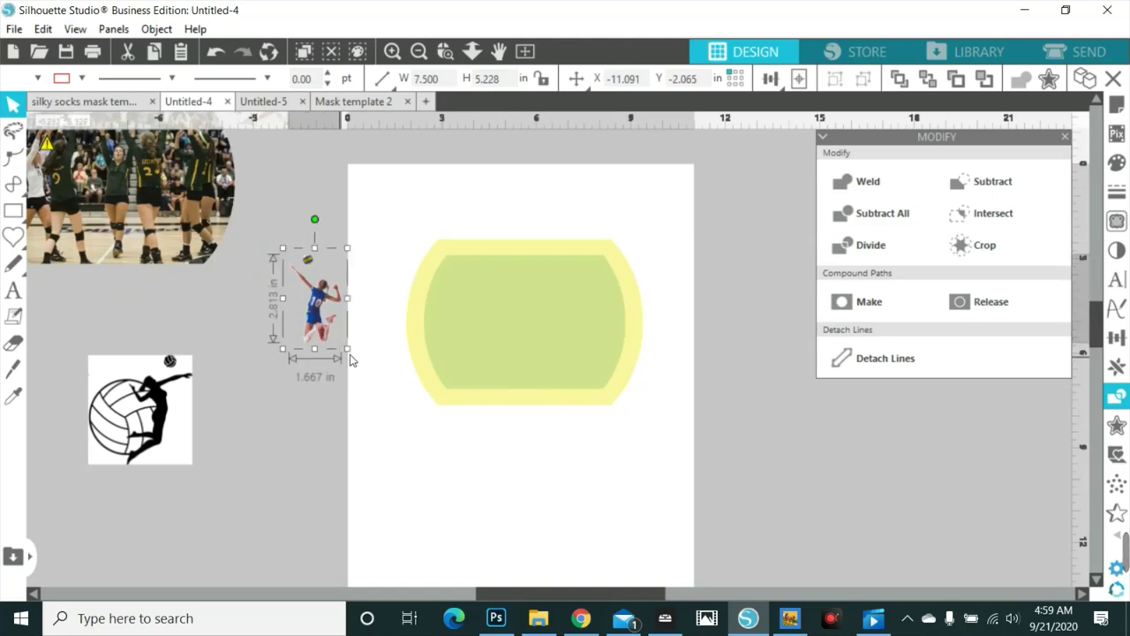
left_click_drag(348, 354, 407, 451)
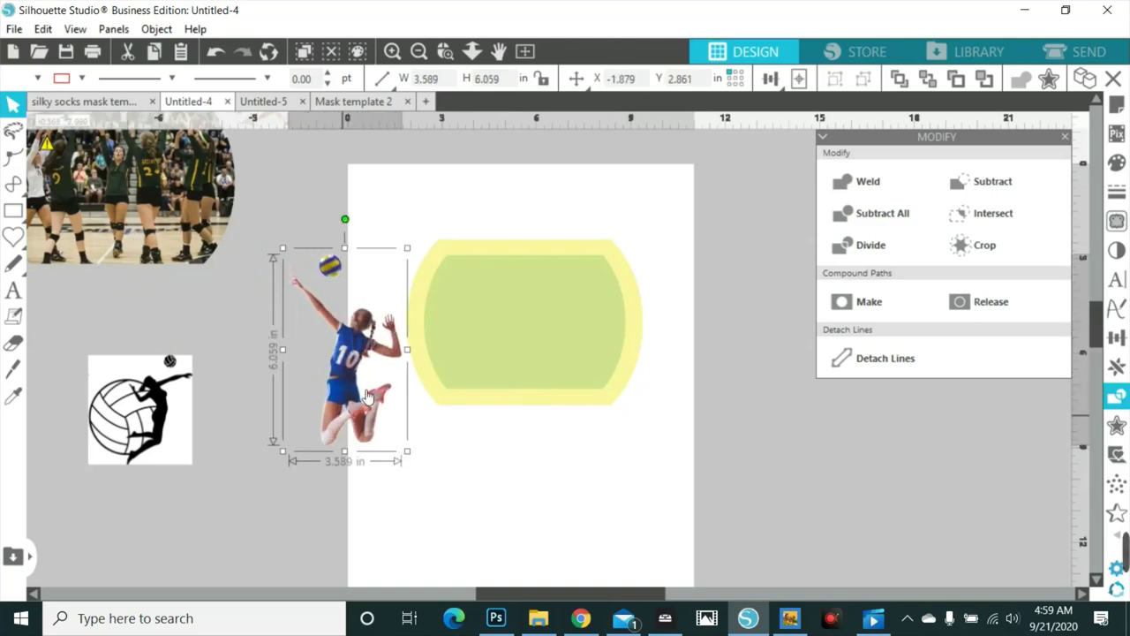
left_click_drag(369, 397, 777, 455)
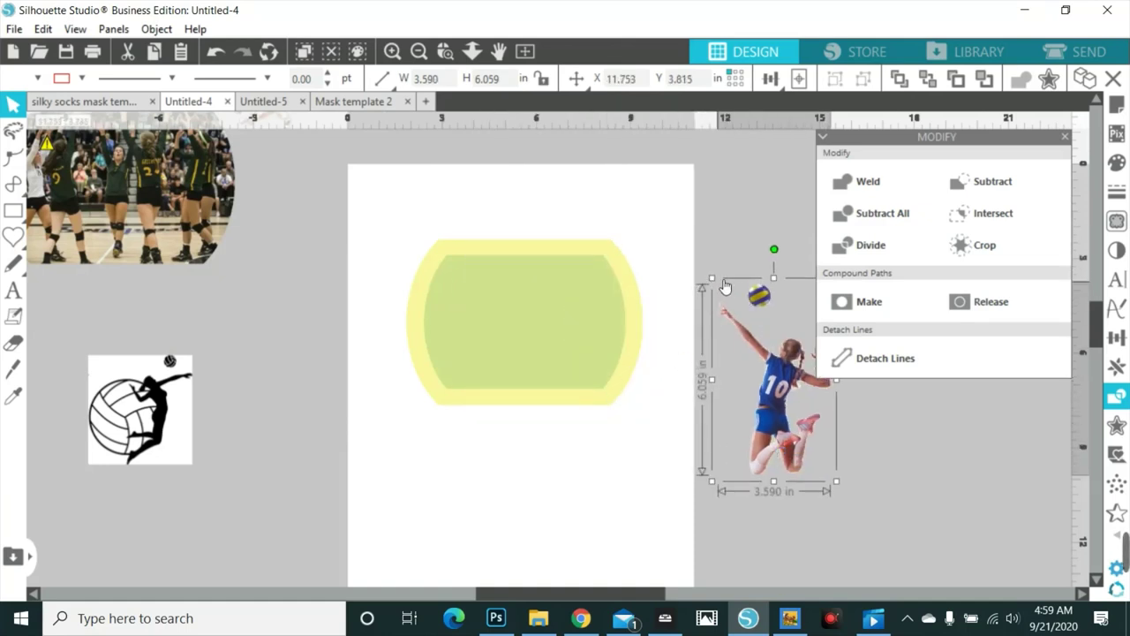
left_click_drag(724, 287, 731, 333)
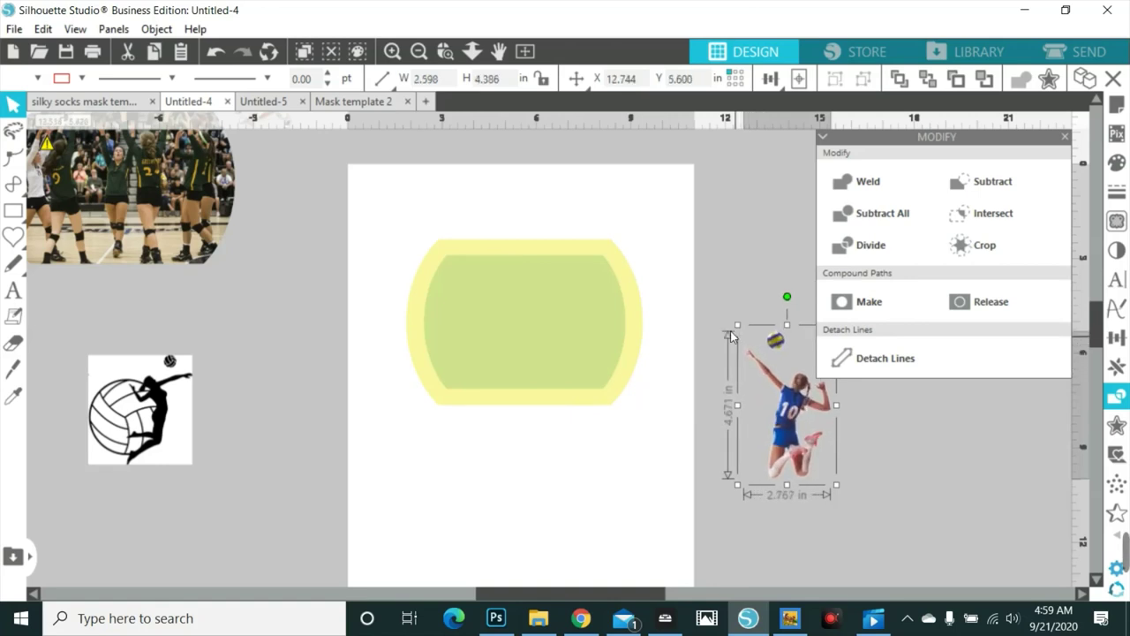
- Move the green shape off the yellow template and enlarge the black volleyball silhouette image to about 4.60 × 4.81 in
left_click_drag(590, 309, 292, 538)
key("Escape")
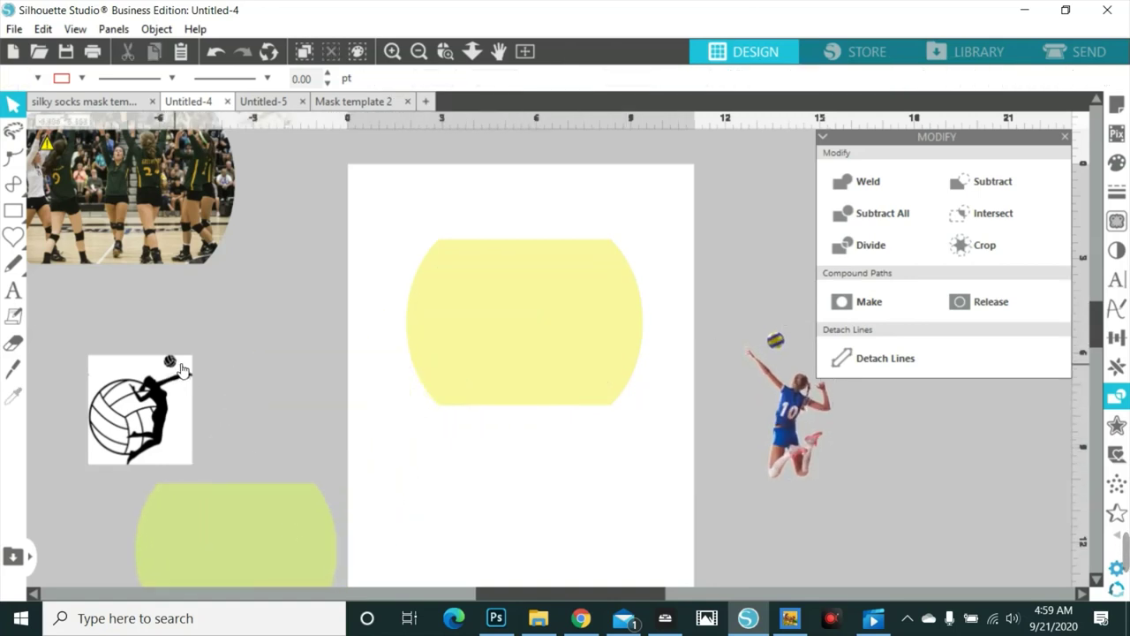
left_click_drag(187, 374, 229, 351)
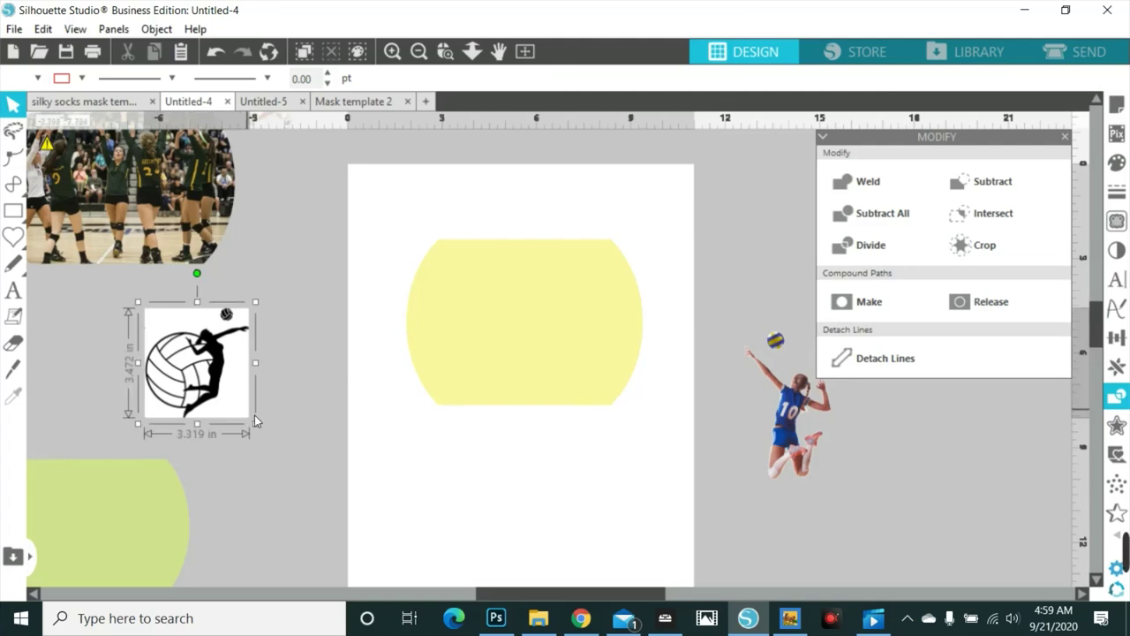
left_click_drag(256, 425, 306, 459)
left_click_drag(260, 427, 284, 413)
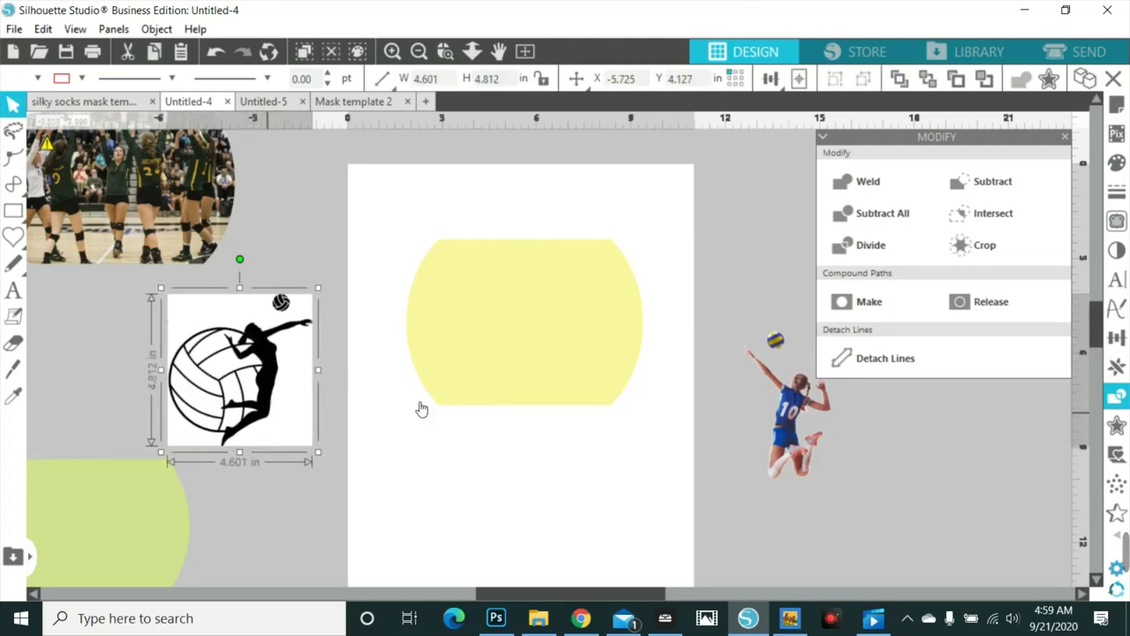
- Trace the volleyball silhouette with a threshold of 74% and delete the original image
left_click(1117, 220)
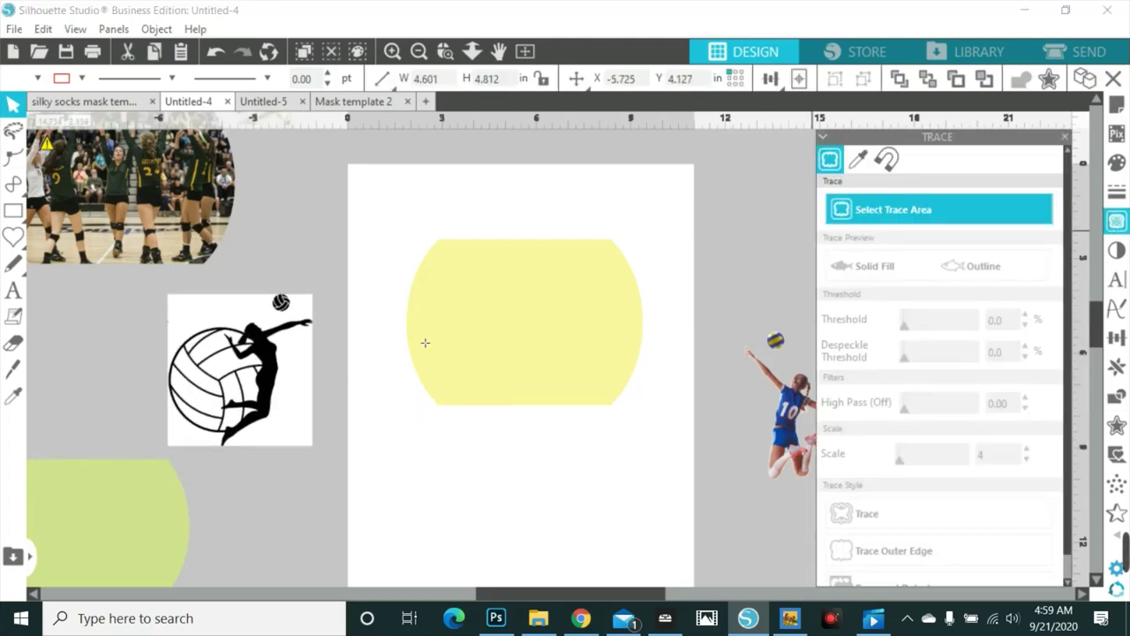
mouse_move(160, 279)
left_mouse_down()
mouse_move(308, 399)
mouse_move(334, 465)
left_mouse_up()
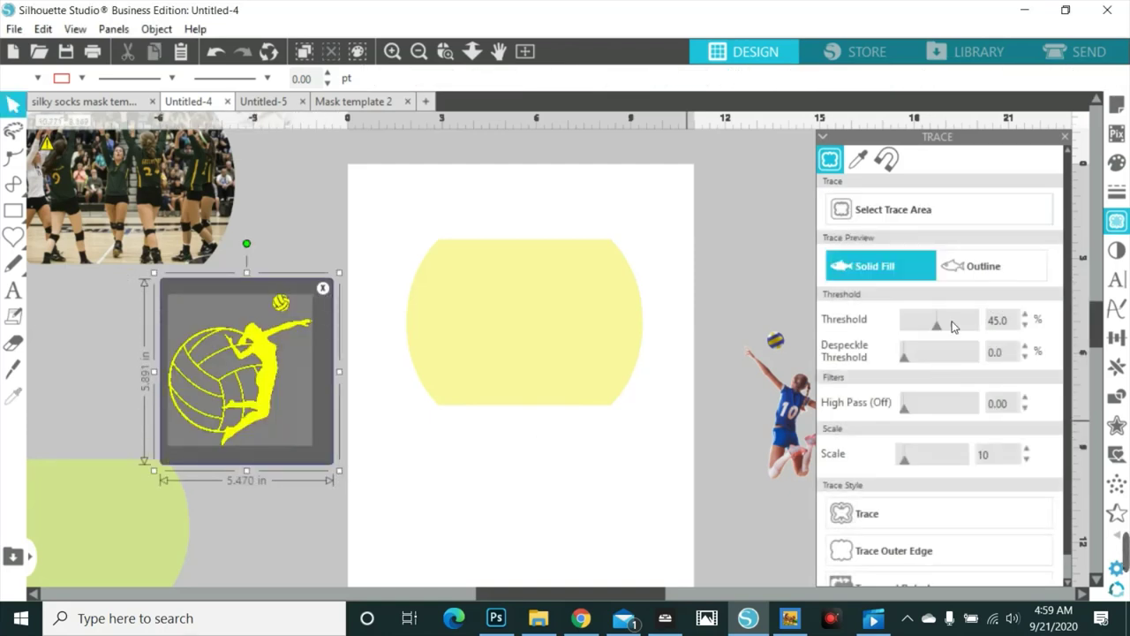
left_click_drag(942, 327, 975, 328)
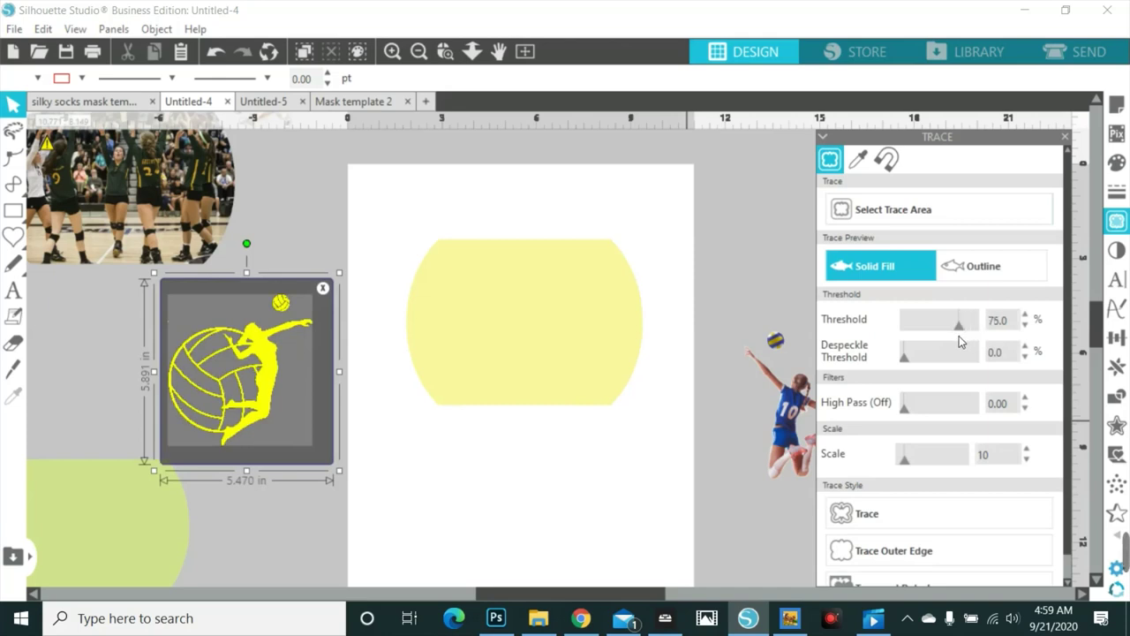
left_click(918, 528)
left_click_drag(304, 378, 317, 511)
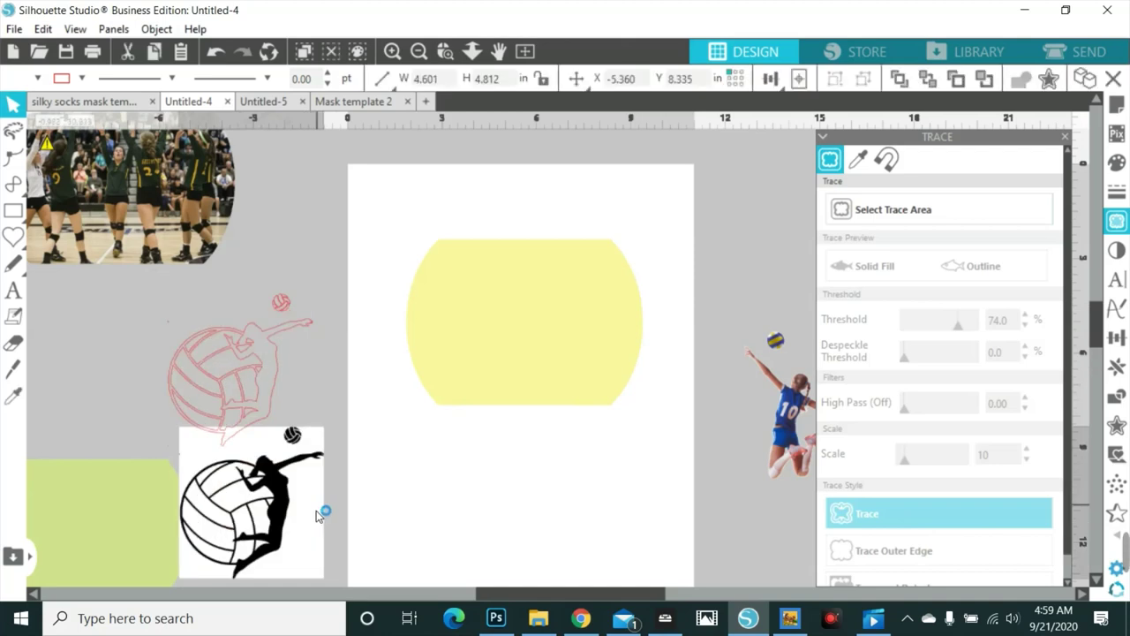
key("Delete")
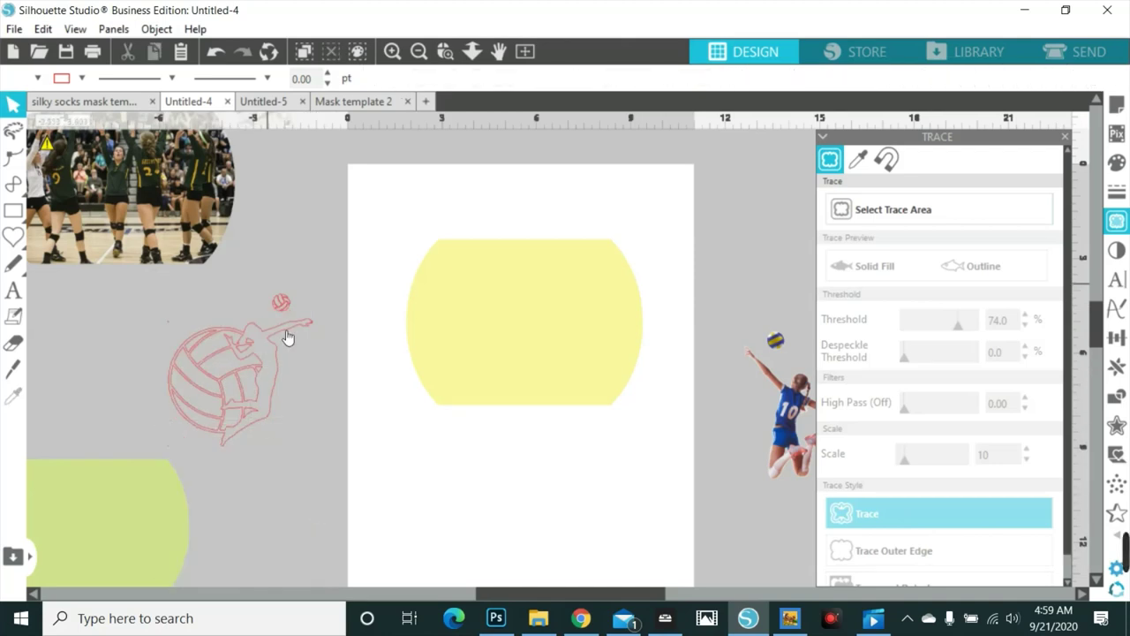
- Fill the traced volleyball silhouette with a very light gray and remove its red outline
left_click(286, 365)
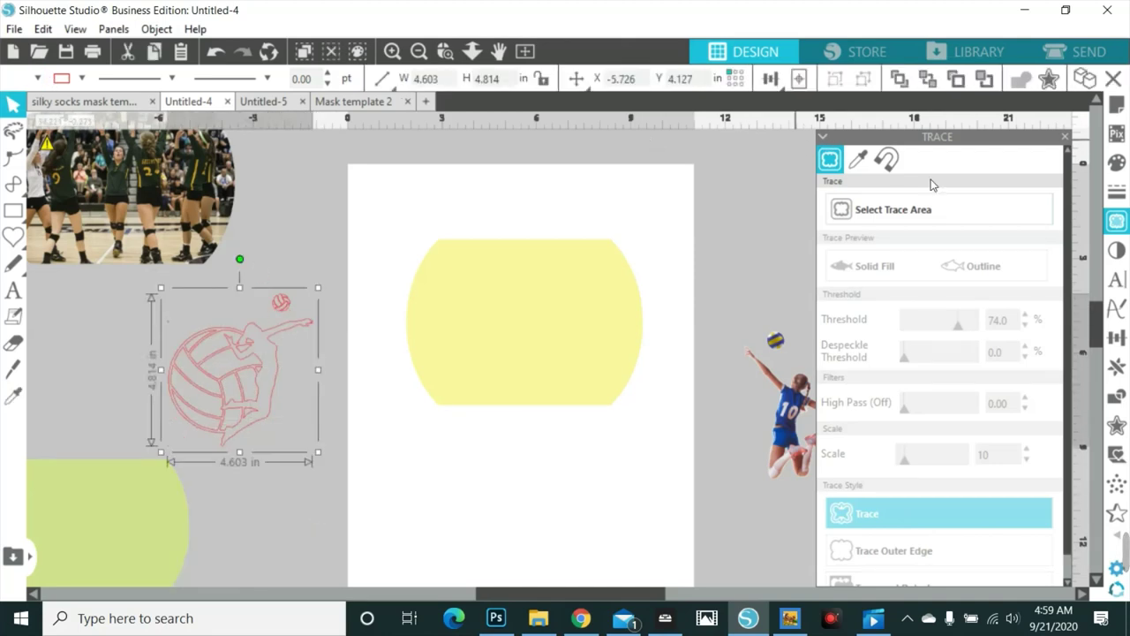
left_click(1118, 162)
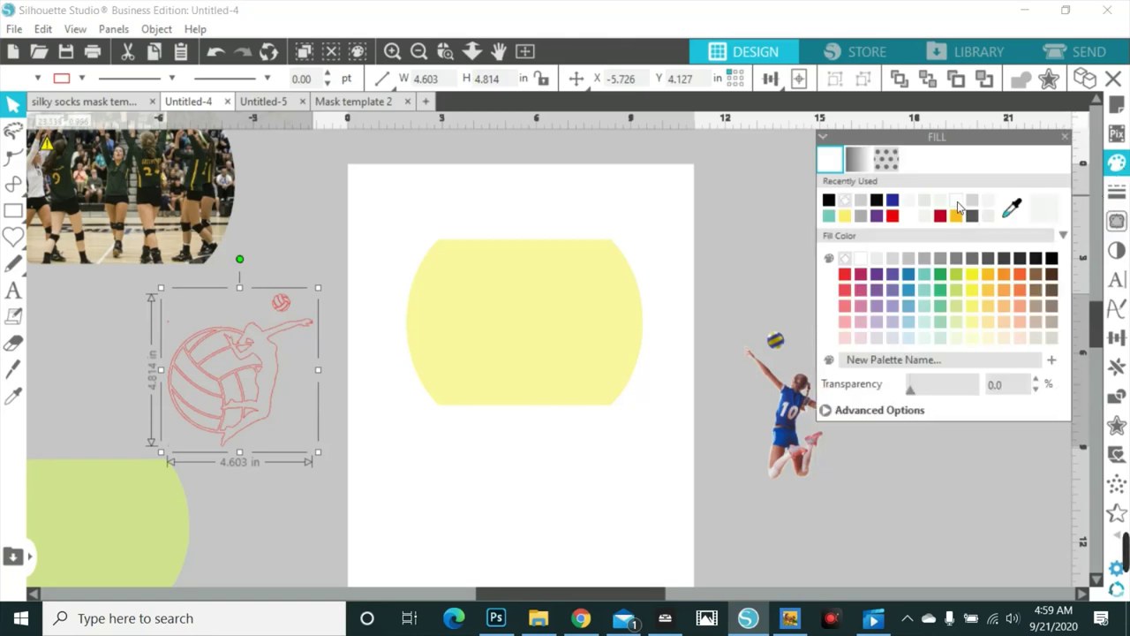
left_click(926, 201)
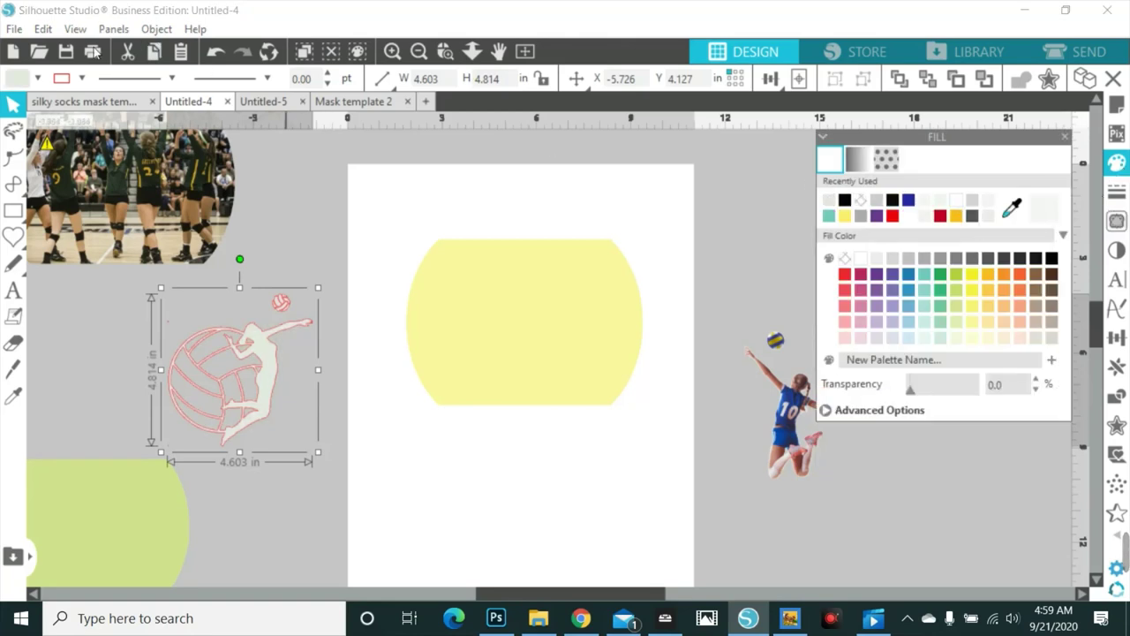
left_click(81, 78)
left_click(101, 108)
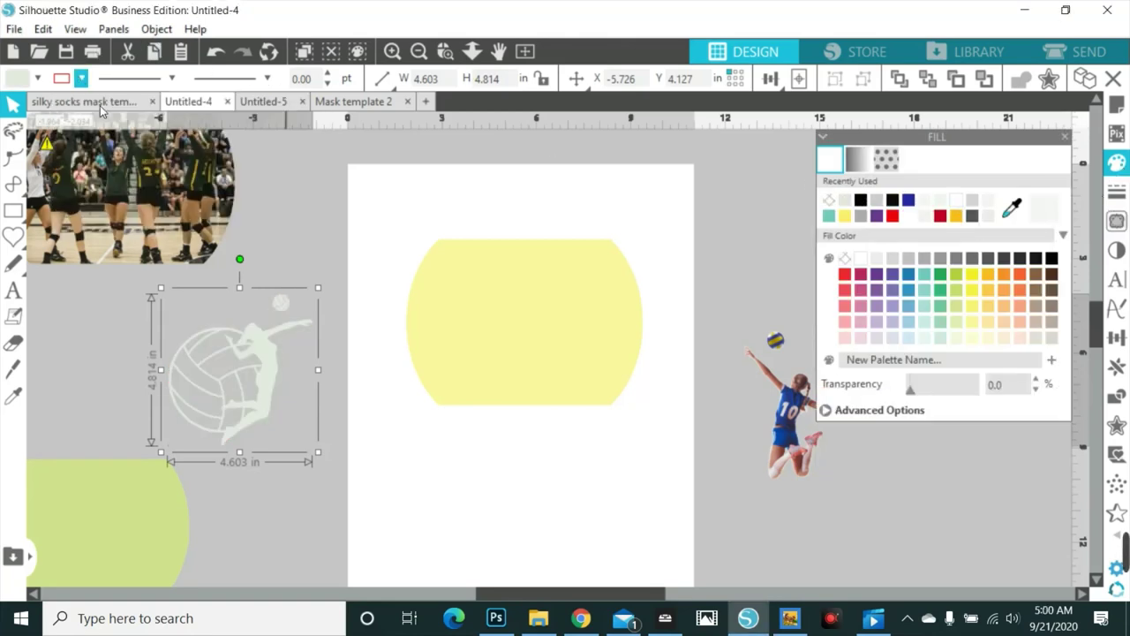
left_click(940, 202)
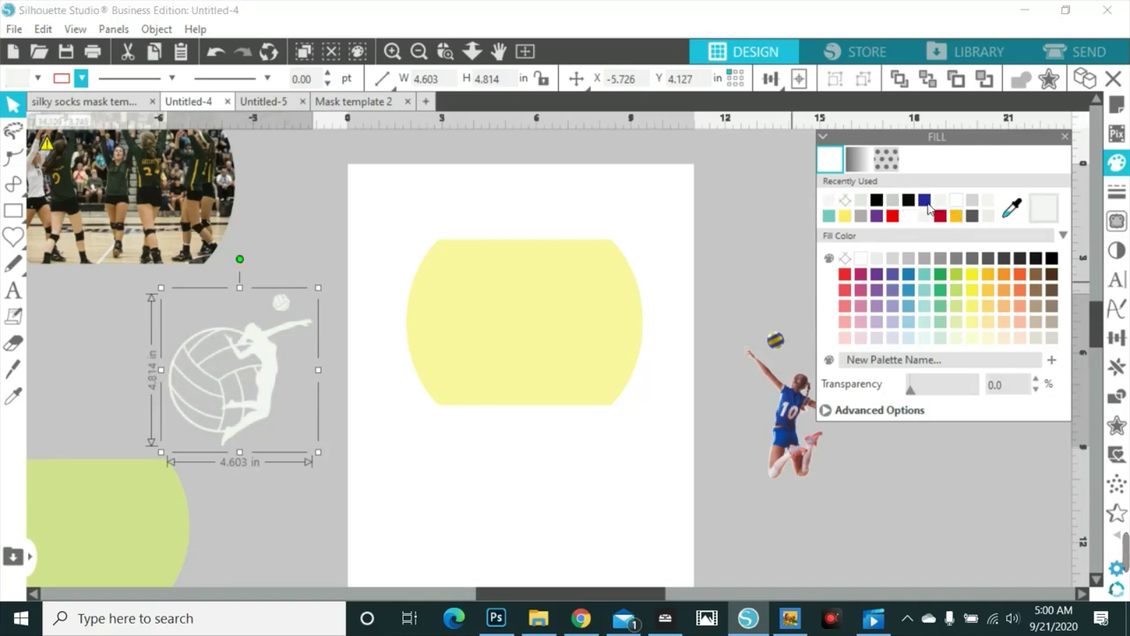
left_click(876, 264)
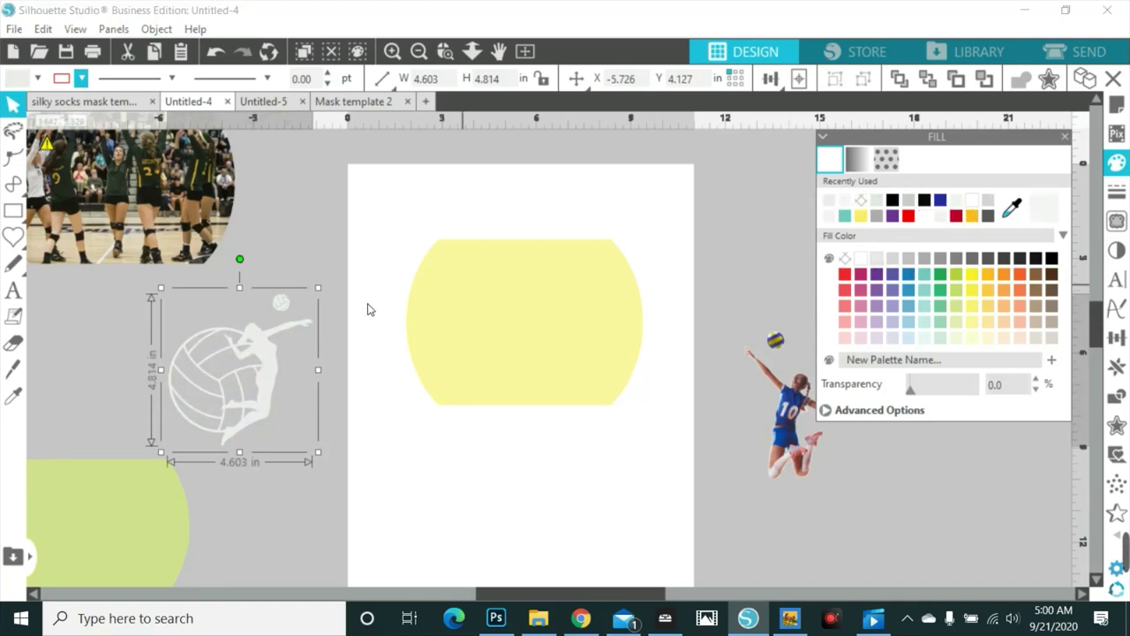
- Start merging a file into the design and move the pngegg image from Downloads into the backgrounds folder
left_click(518, 319)
left_click(14, 28)
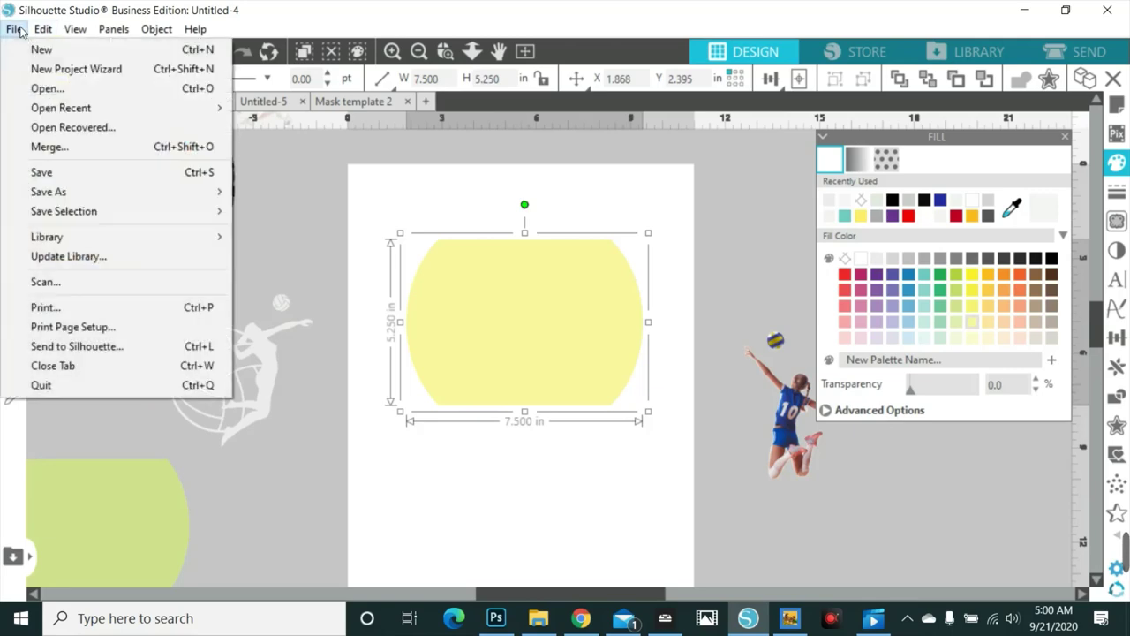
left_click(62, 147)
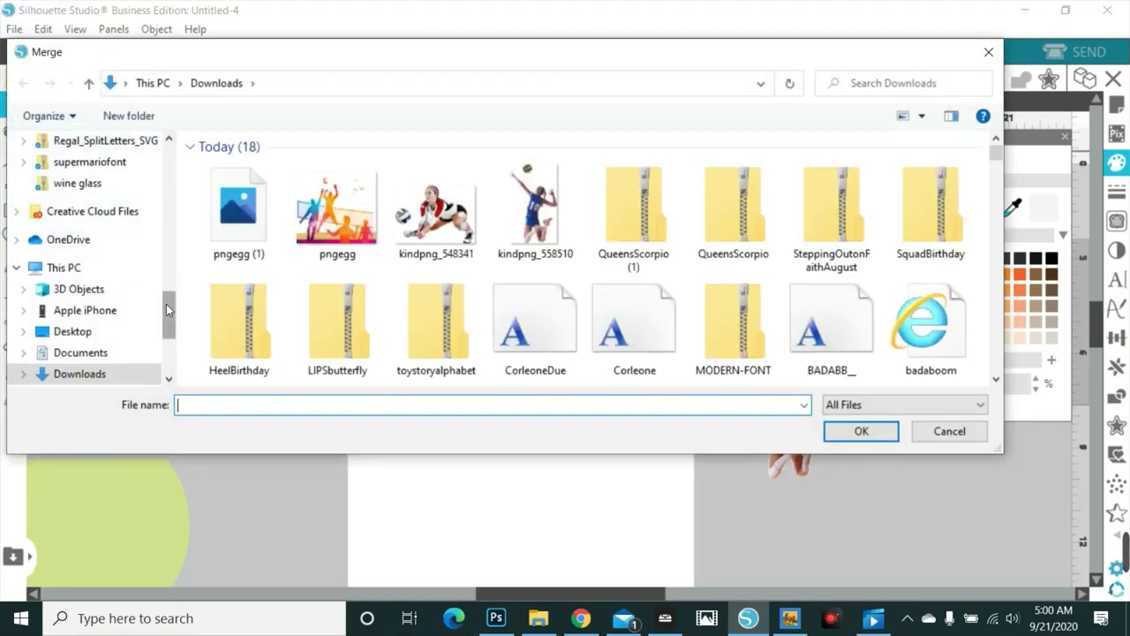
left_click_drag(168, 311, 168, 144)
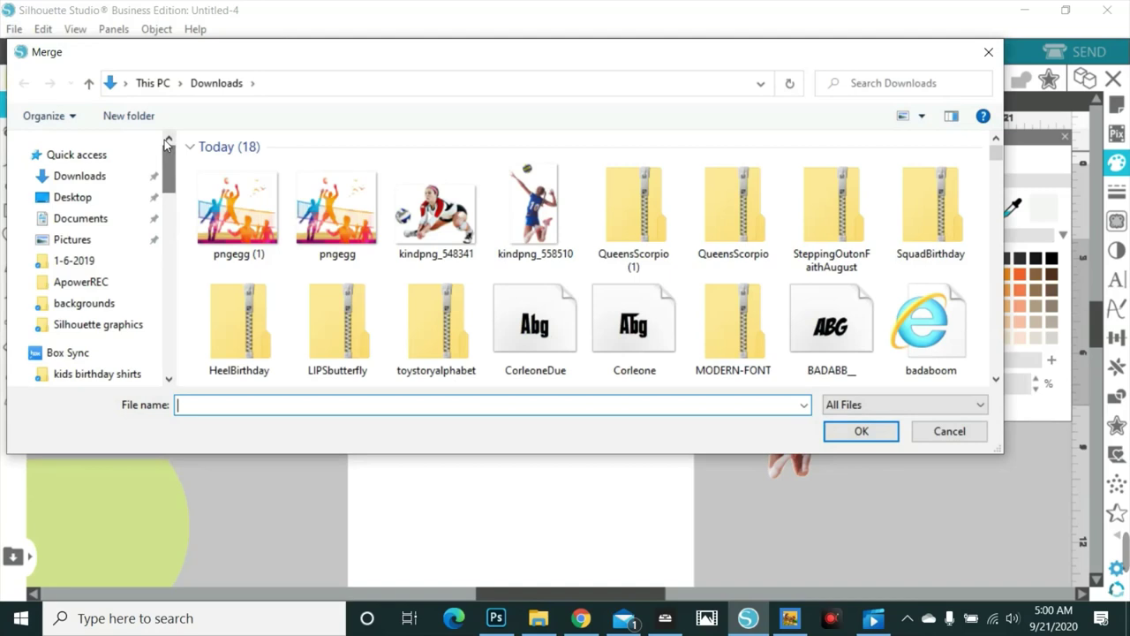
left_click(332, 208)
left_click_drag(332, 208, 106, 305)
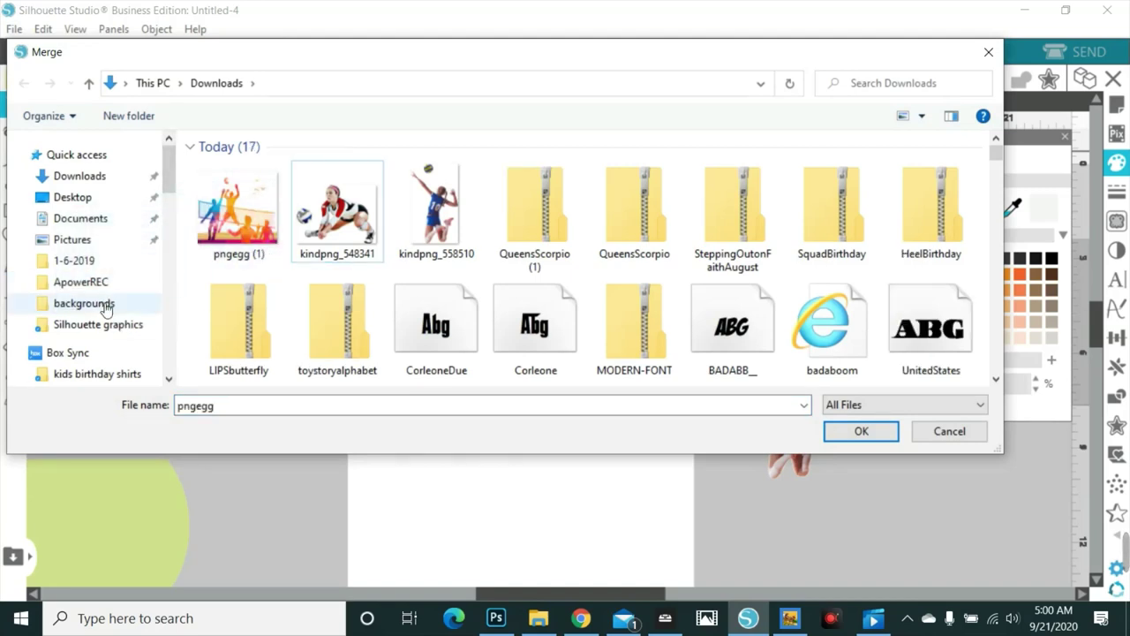
- Try to move the pngegg (1) image from Downloads into the backgrounds folder
left_click_drag(239, 208, 106, 304)
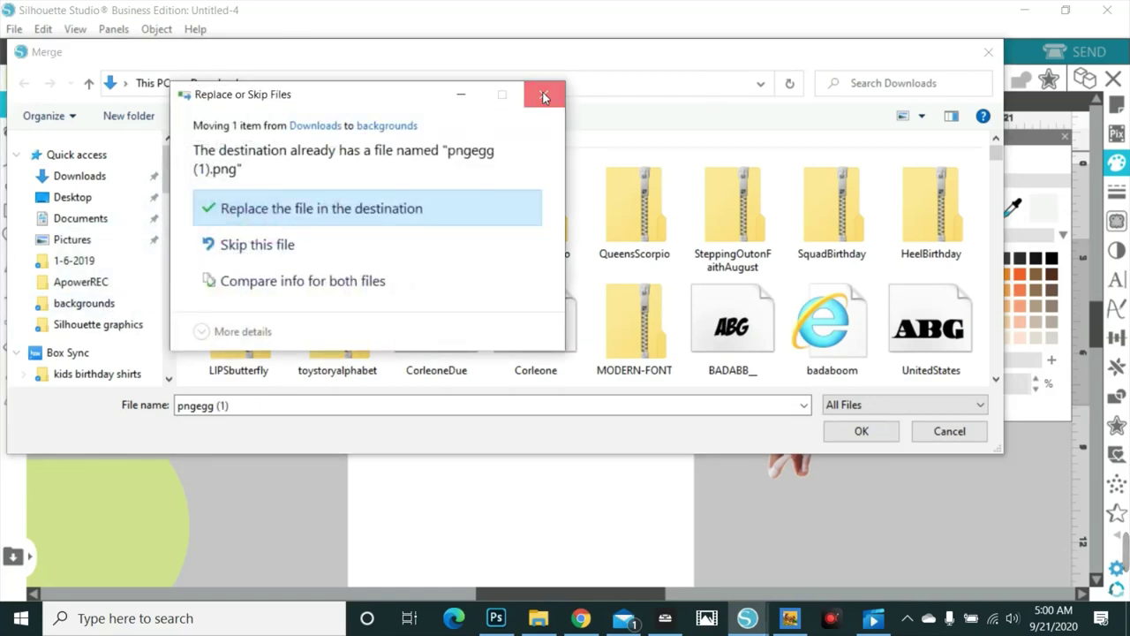
left_click(544, 97)
left_click_drag(337, 216, 351, 264)
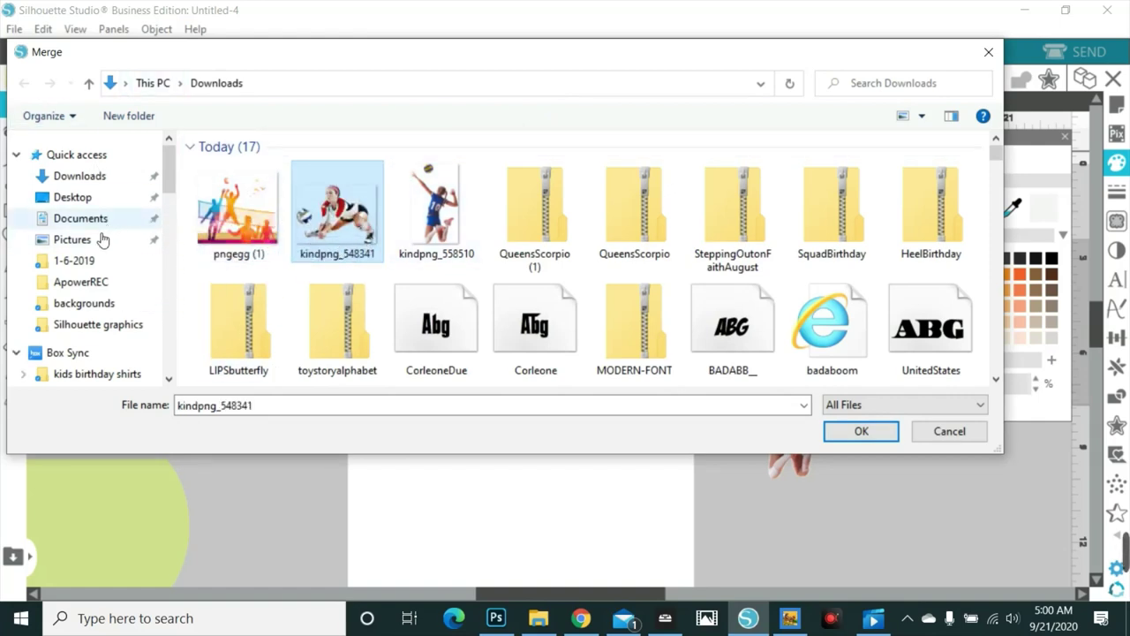
- Merge the COOL BLUE image from the backgrounds folder into the design
left_click(84, 303)
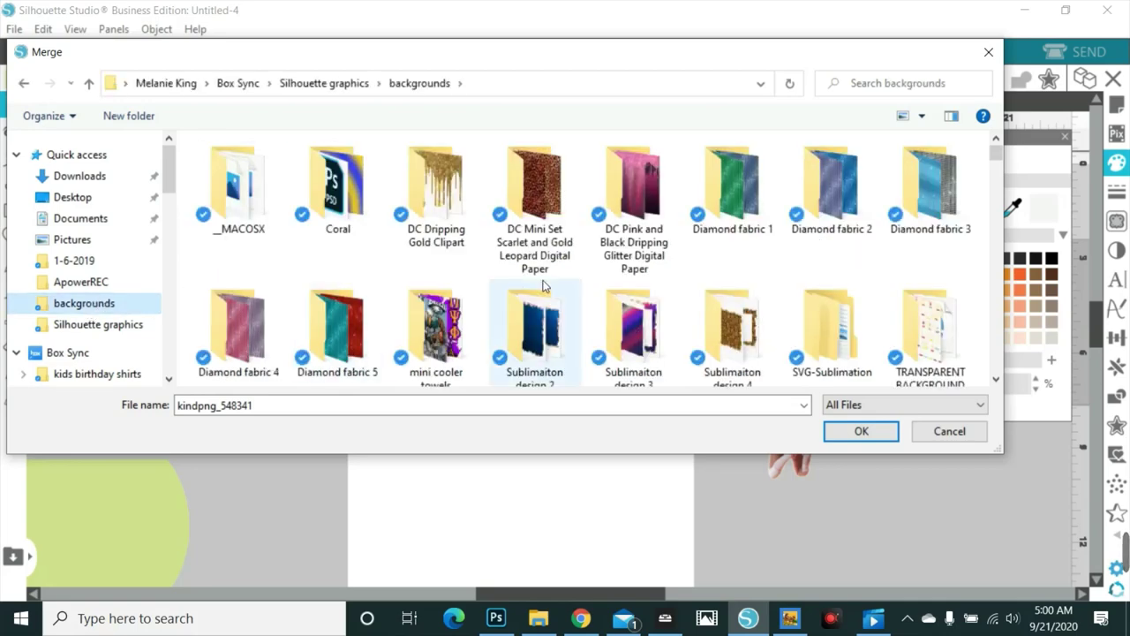
scroll(543, 285, "down", 5)
scroll(540, 290, "down", 5)
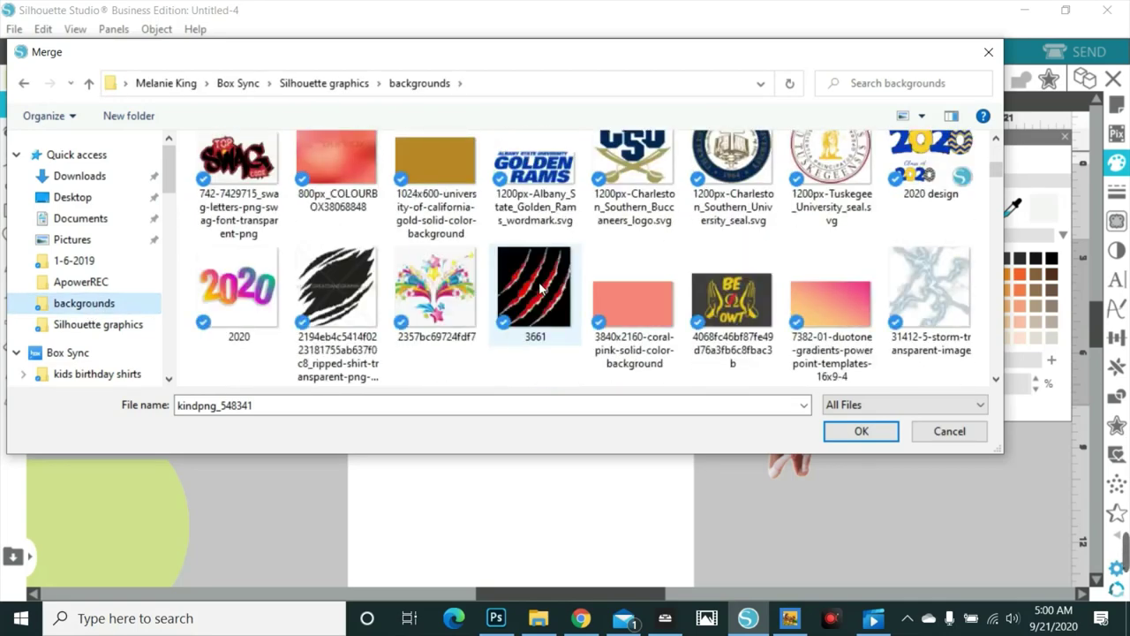
scroll(542, 291, "down", 5)
scroll(547, 298, "down", 5)
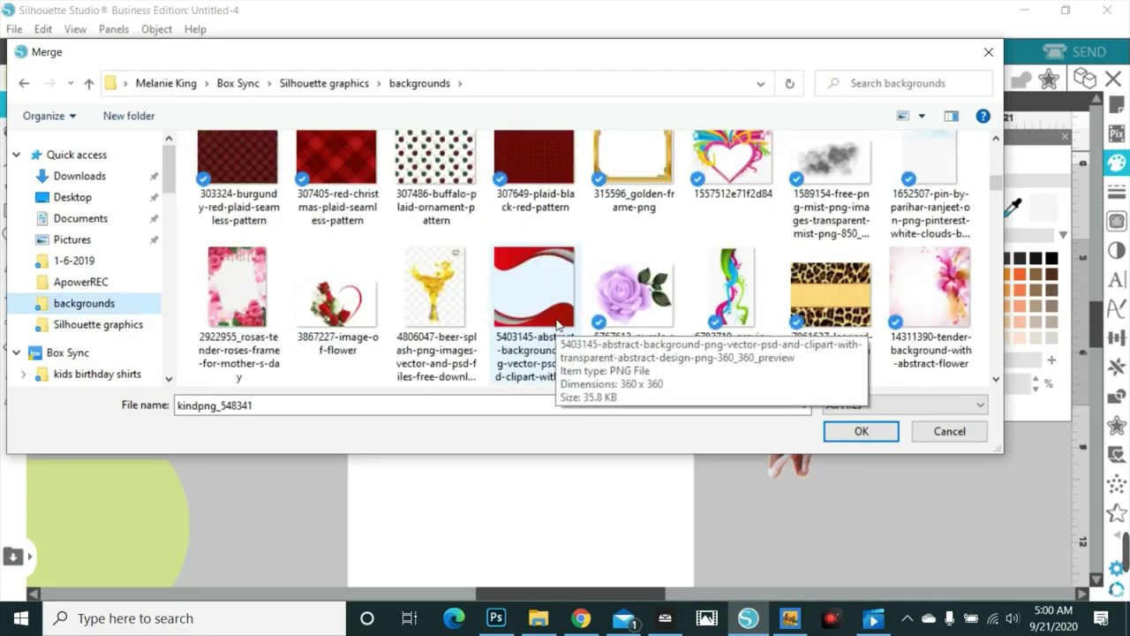
scroll(556, 325, "down", 10)
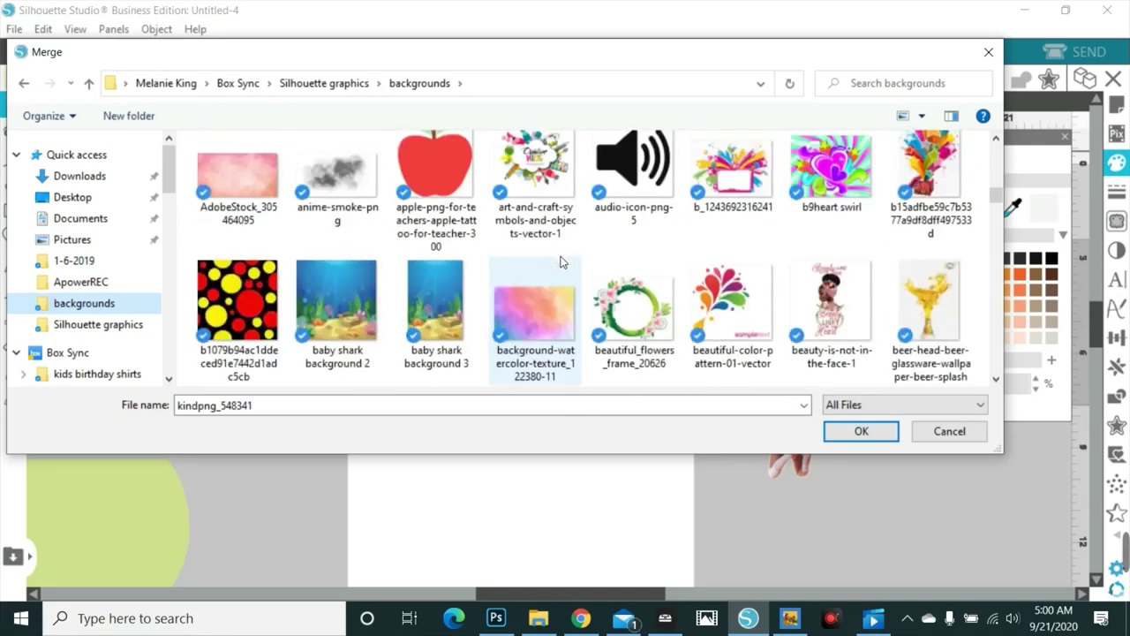
scroll(560, 263, "down", 5)
scroll(560, 262, "down", 5)
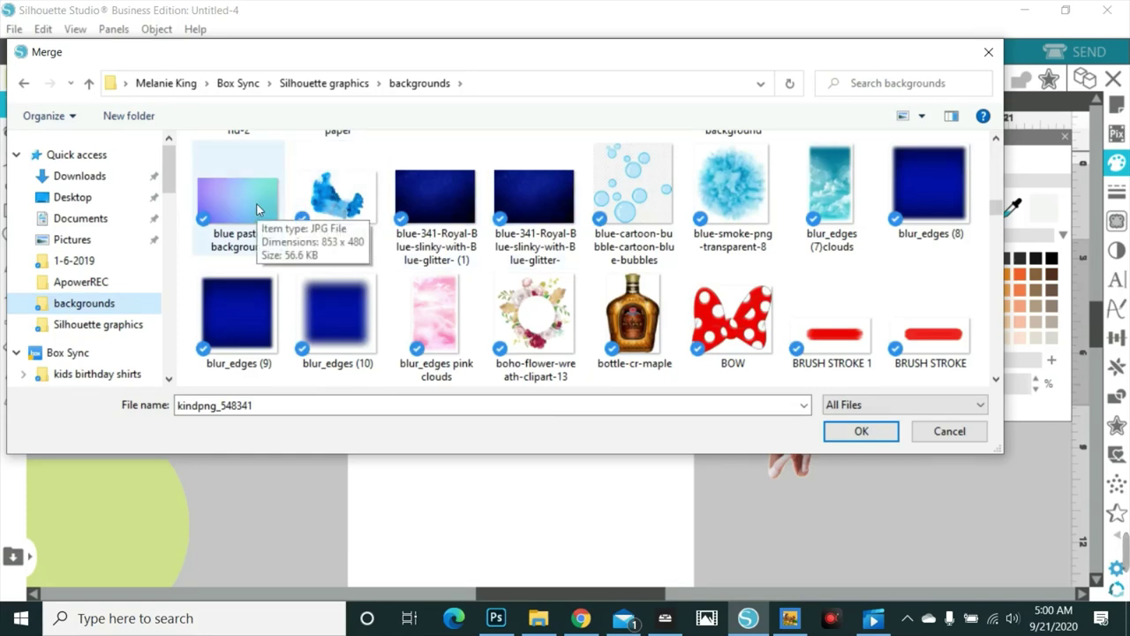
scroll(257, 209, "down", 5)
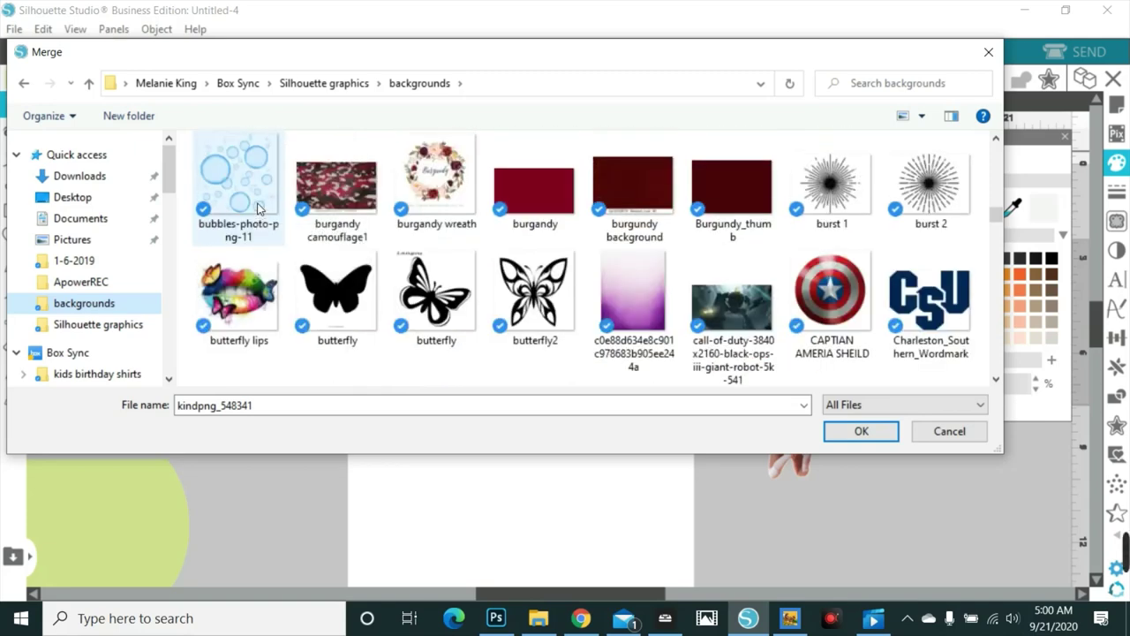
scroll(257, 209, "down", 3)
scroll(258, 208, "down", 3)
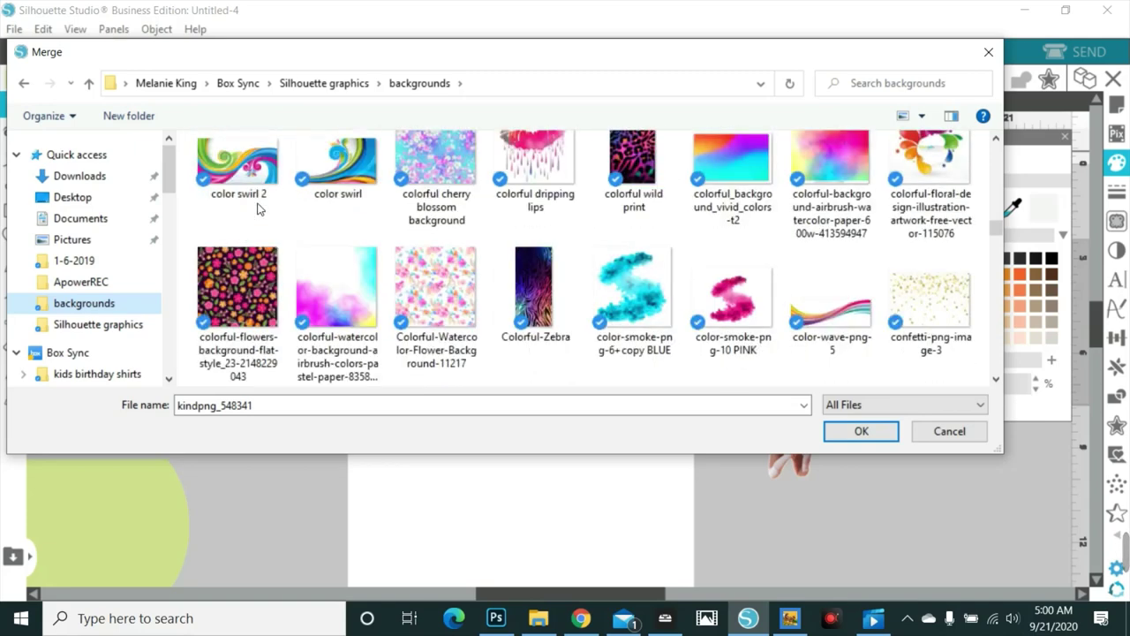
scroll(258, 209, "down", 8)
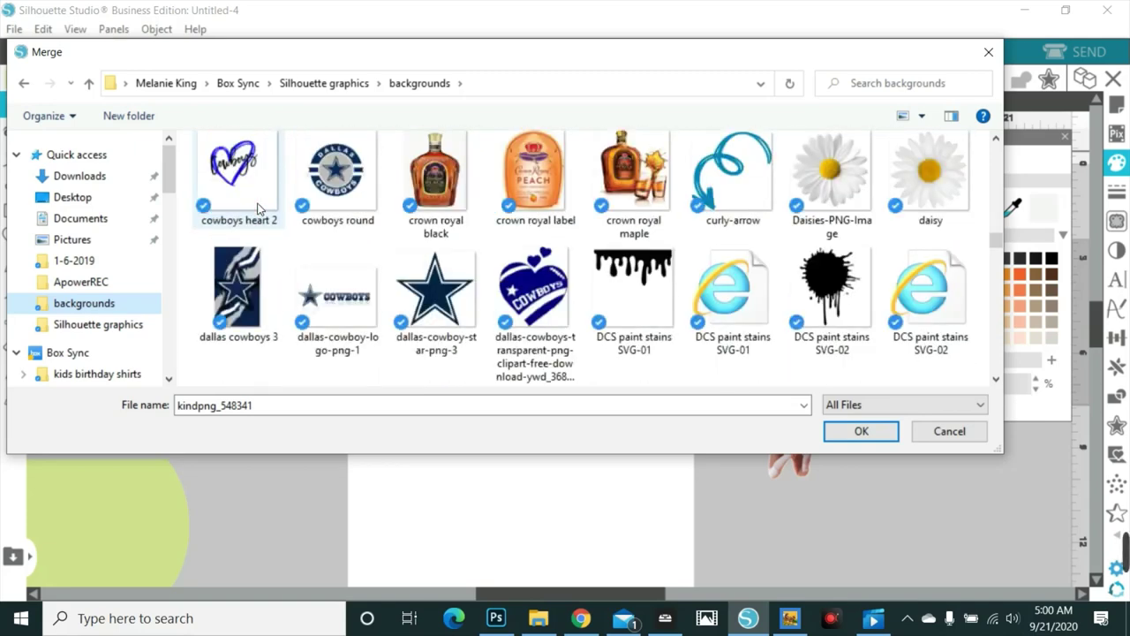
scroll(258, 208, "up", 6)
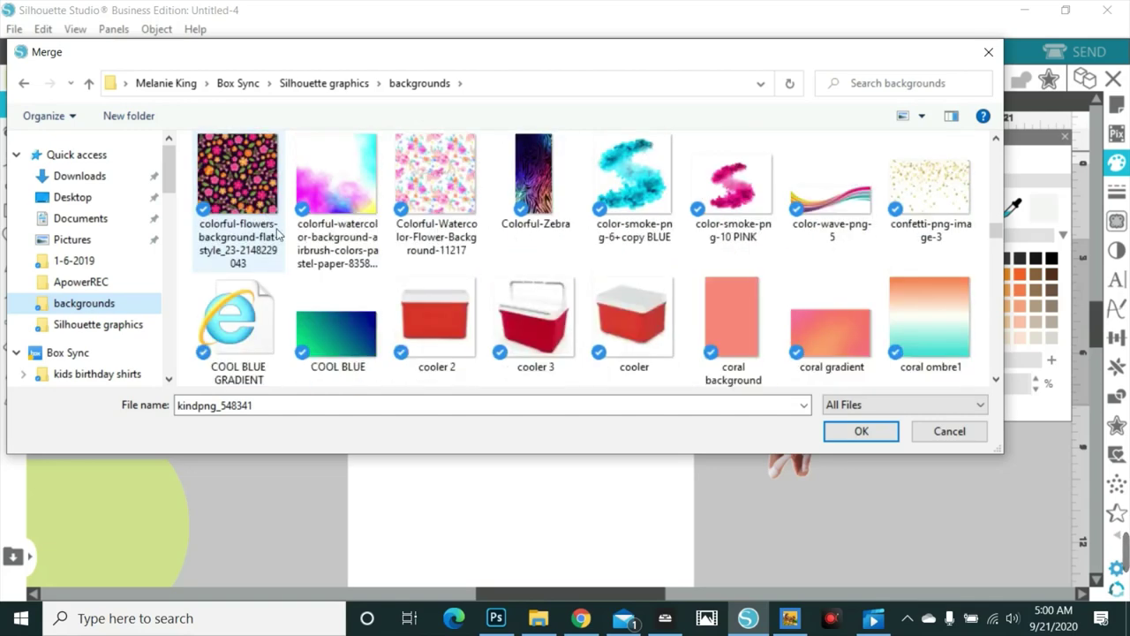
left_click(336, 334)
left_click(882, 440)
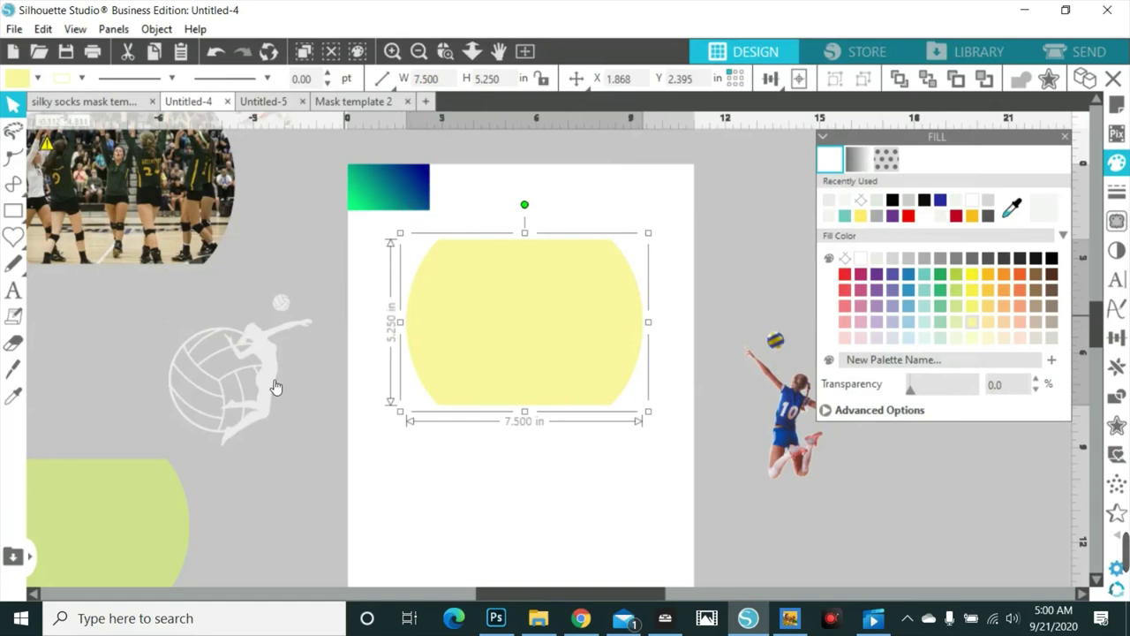
- Move the silhouette farther from the page, and enlarge the blue-green gradient image over the yellow mask template to about 10.1 × 5.7 in
left_click_drag(273, 386, 189, 371)
left_click(403, 187)
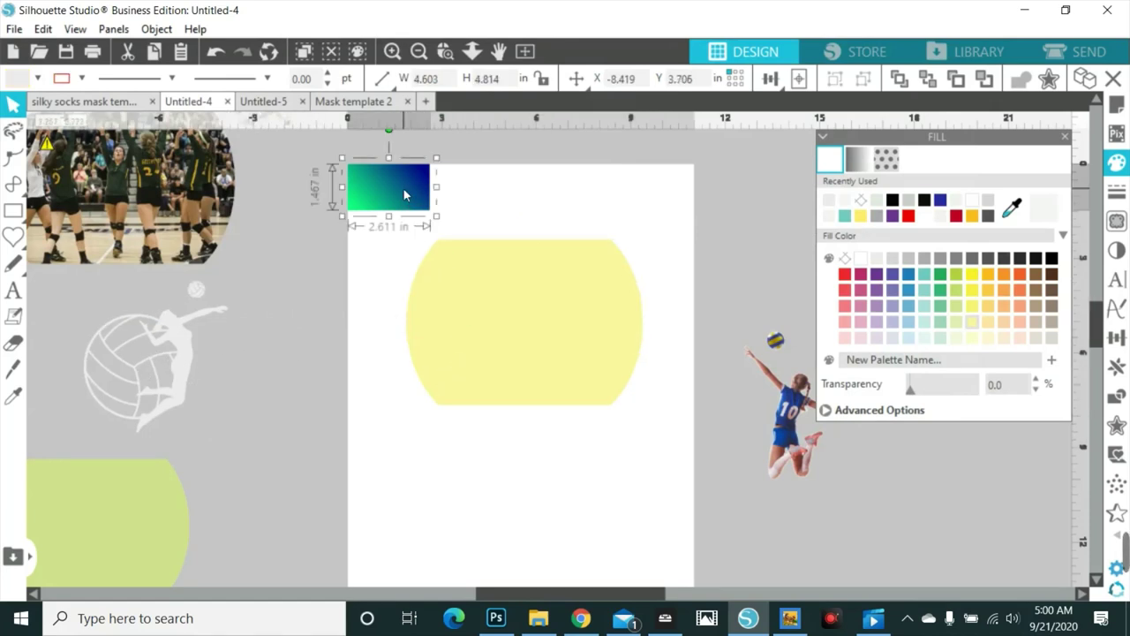
left_click_drag(438, 216, 636, 416)
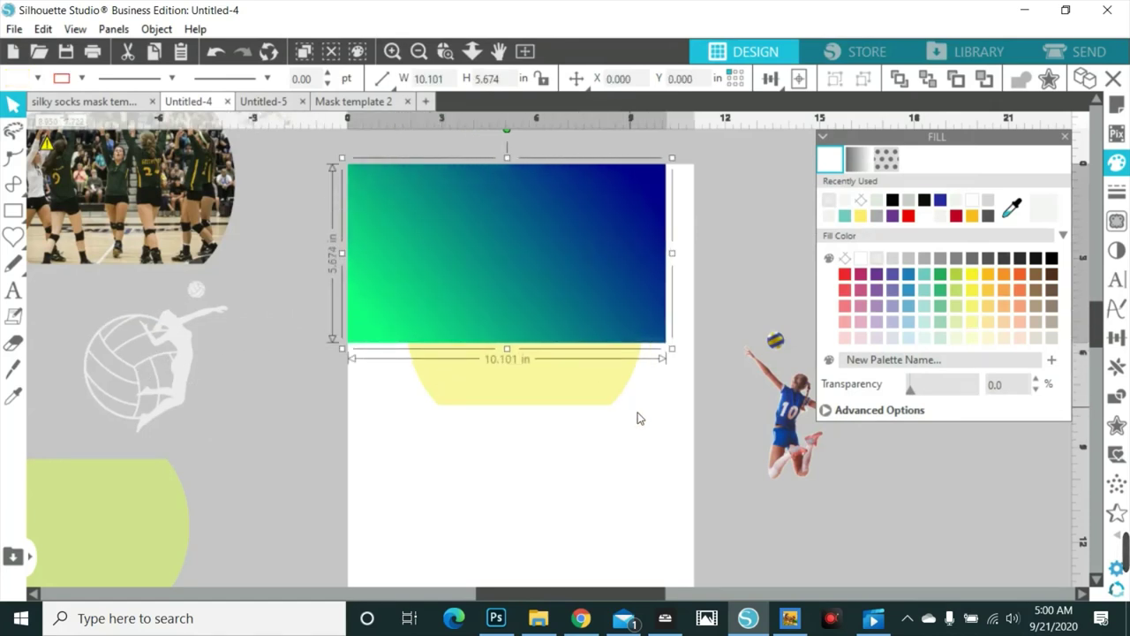
left_click_drag(606, 298, 616, 358)
- Send the gradient image behind the yellow mask template and fit it around the shape at about 7.74 × 5.35 in
right_click(618, 358)
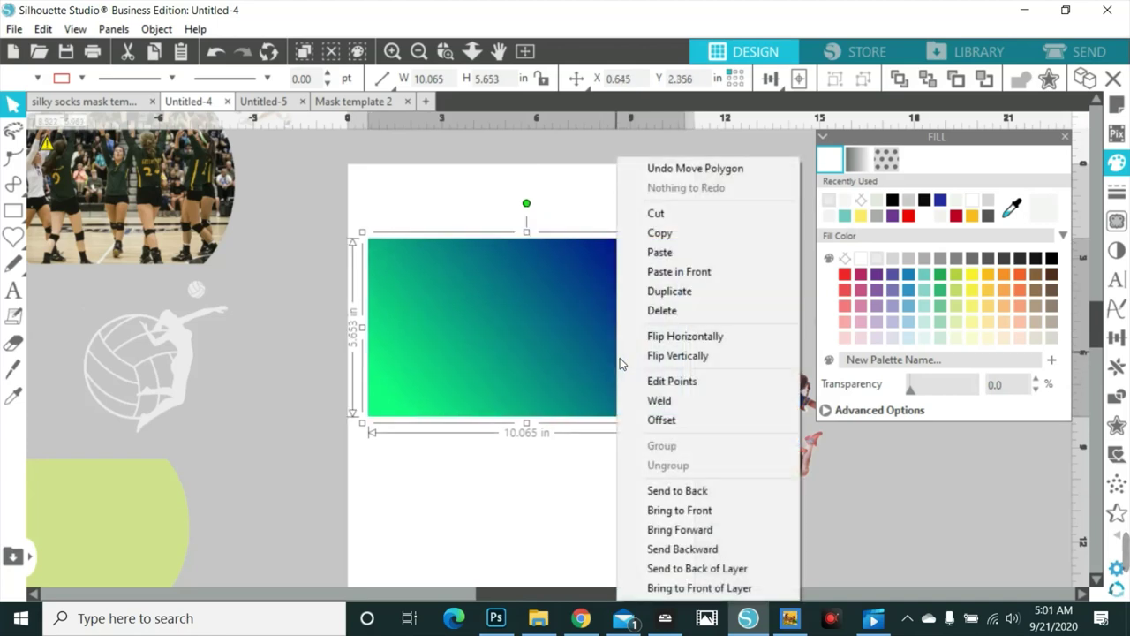
left_click(677, 510)
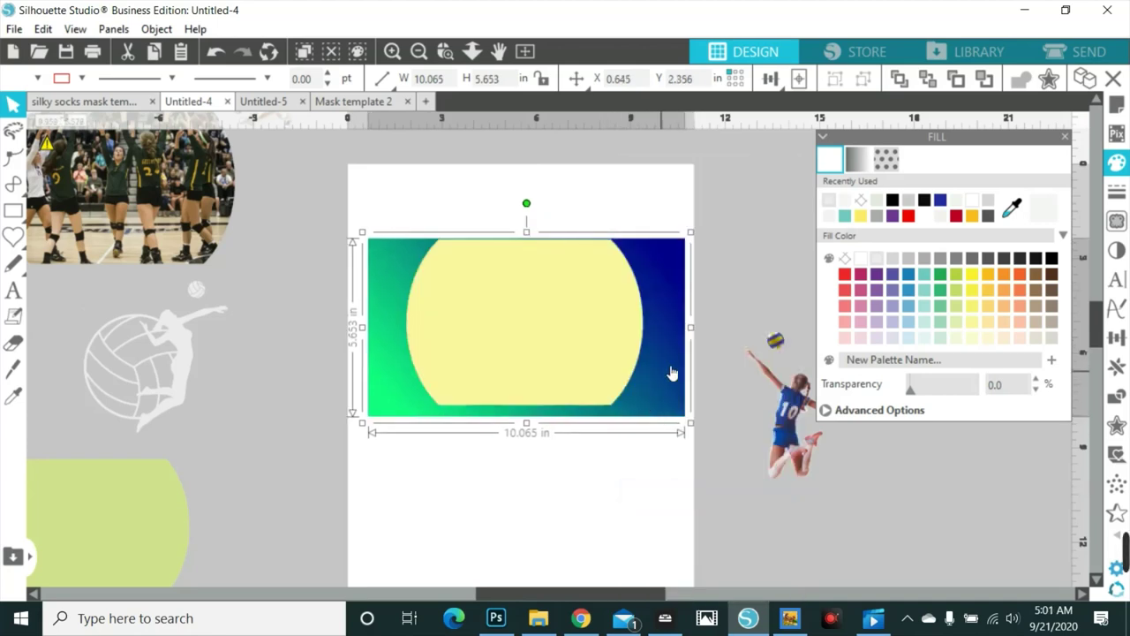
left_click_drag(671, 371, 655, 326)
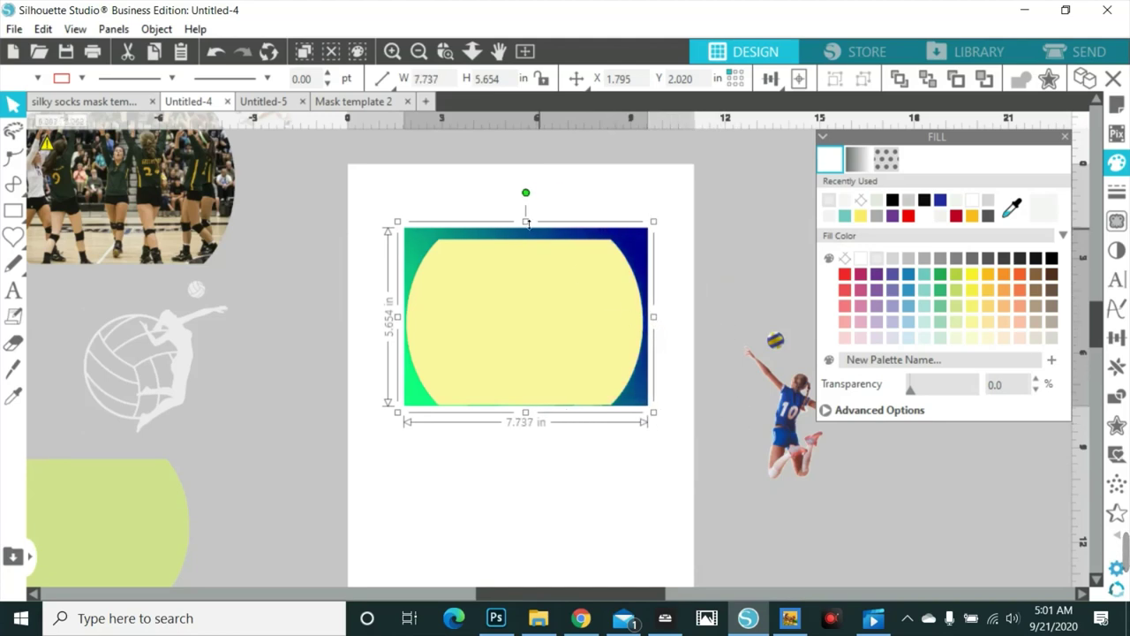
left_click_drag(525, 230, 525, 239)
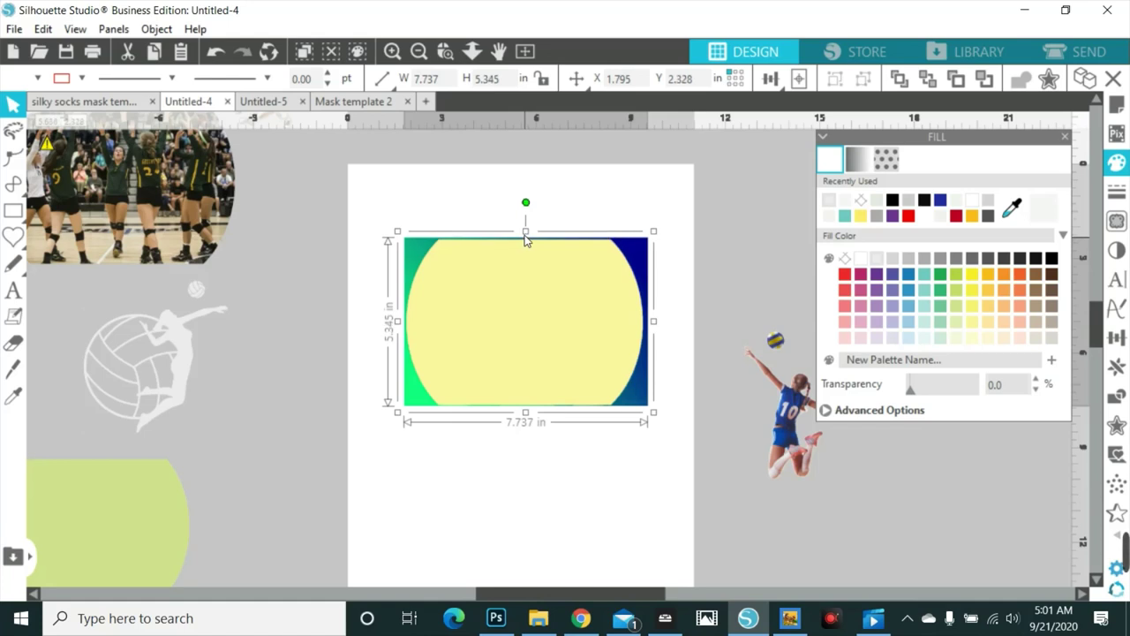
- Crop the gradient image to the yellow mask template's shape
left_click(519, 290)
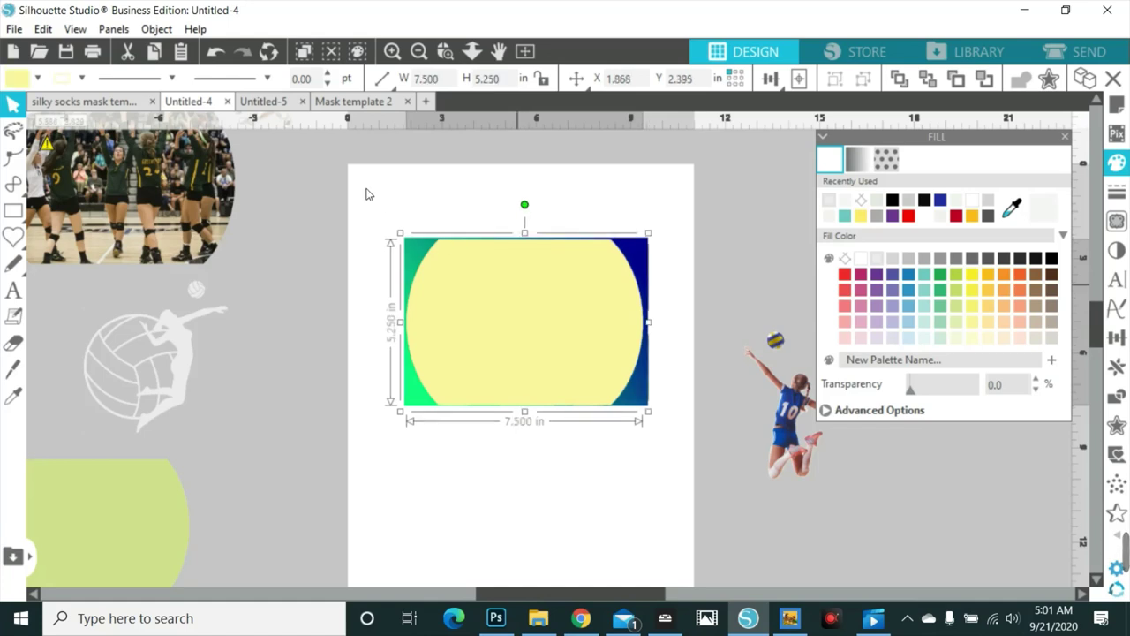
left_click(565, 375)
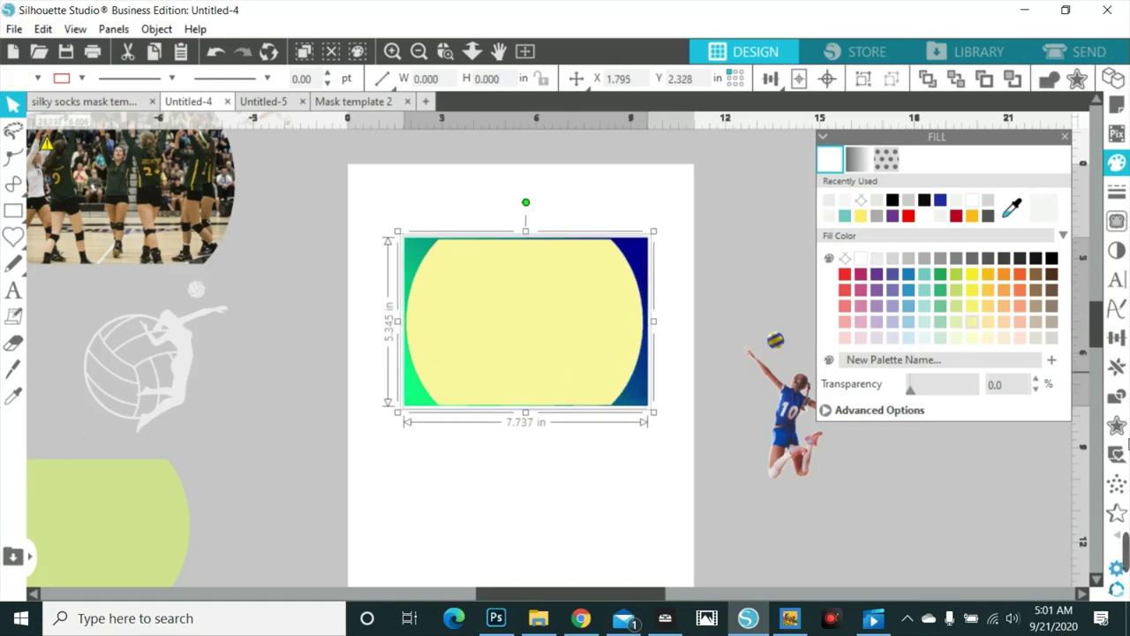
left_click(1117, 397)
left_click(1005, 254)
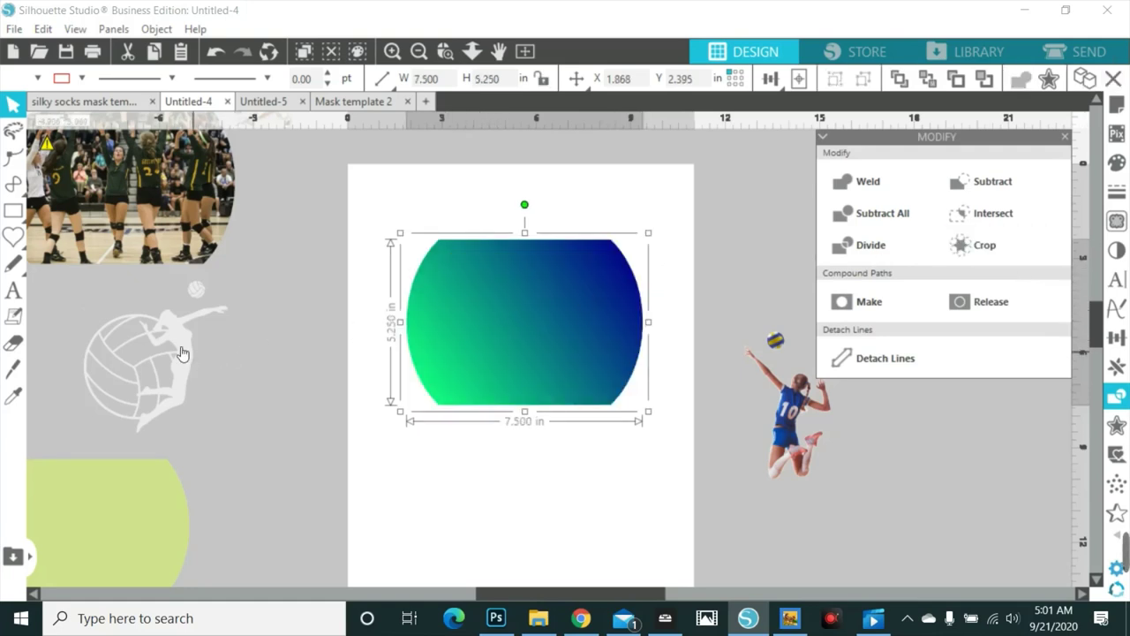
- Place the volleyball silhouette over the middle of the gradient mask and set its fill transparency to 90%
left_click_drag(181, 354, 558, 332)
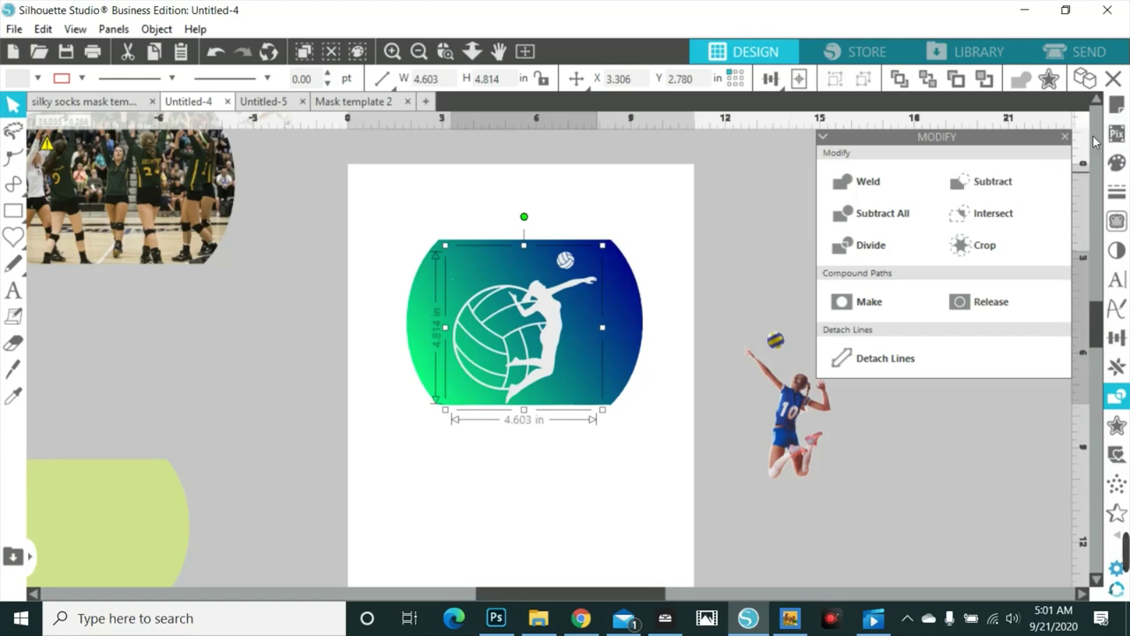
left_click(1117, 162)
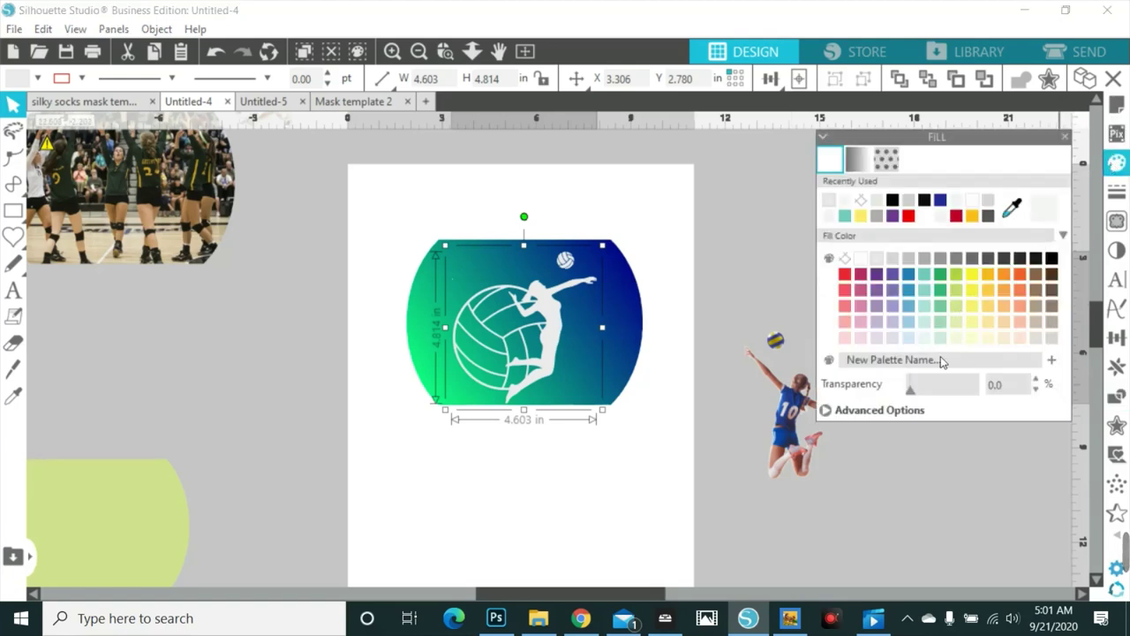
left_click_drag(912, 389, 971, 395)
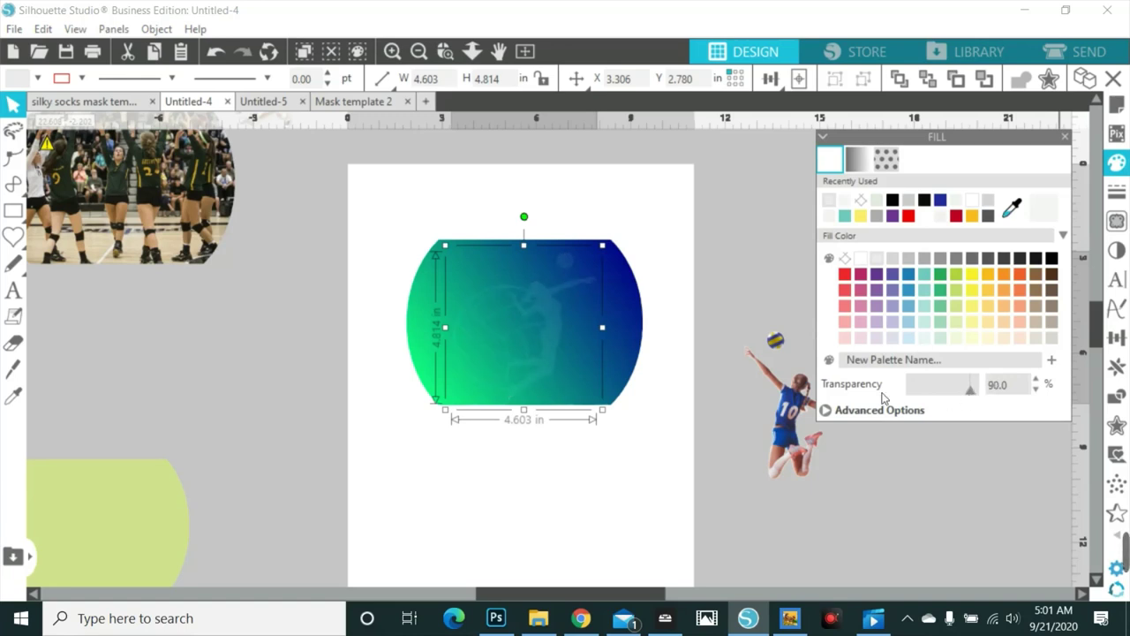
left_click_drag(531, 307, 538, 300)
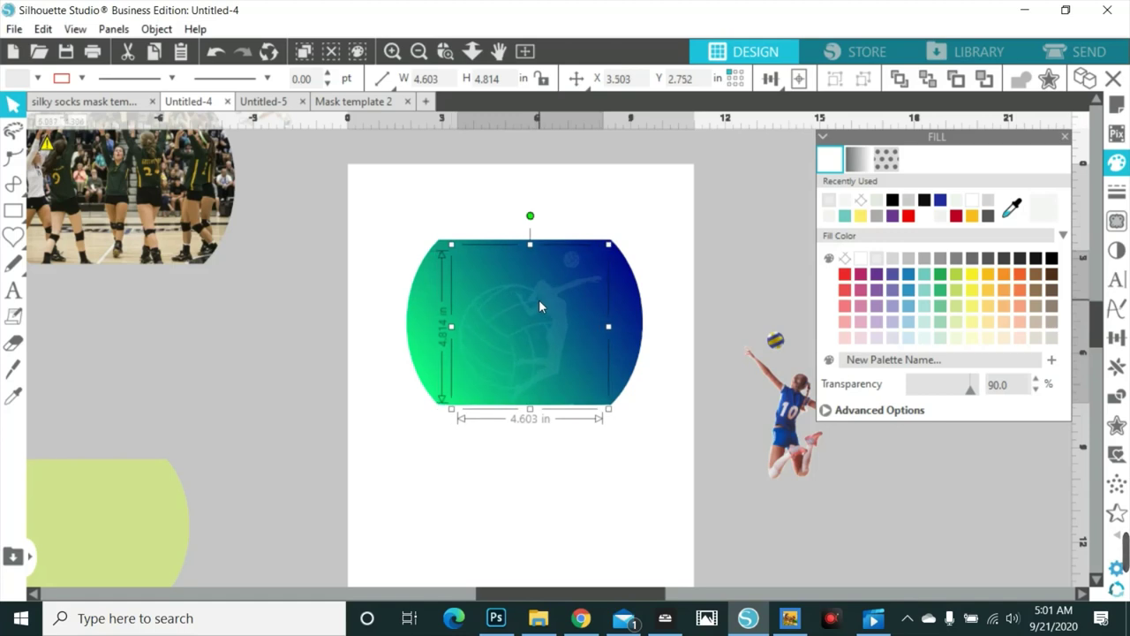
- Flip the faint volleyball silhouette horizontally on the gradient mask
left_click_drag(804, 447, 558, 360)
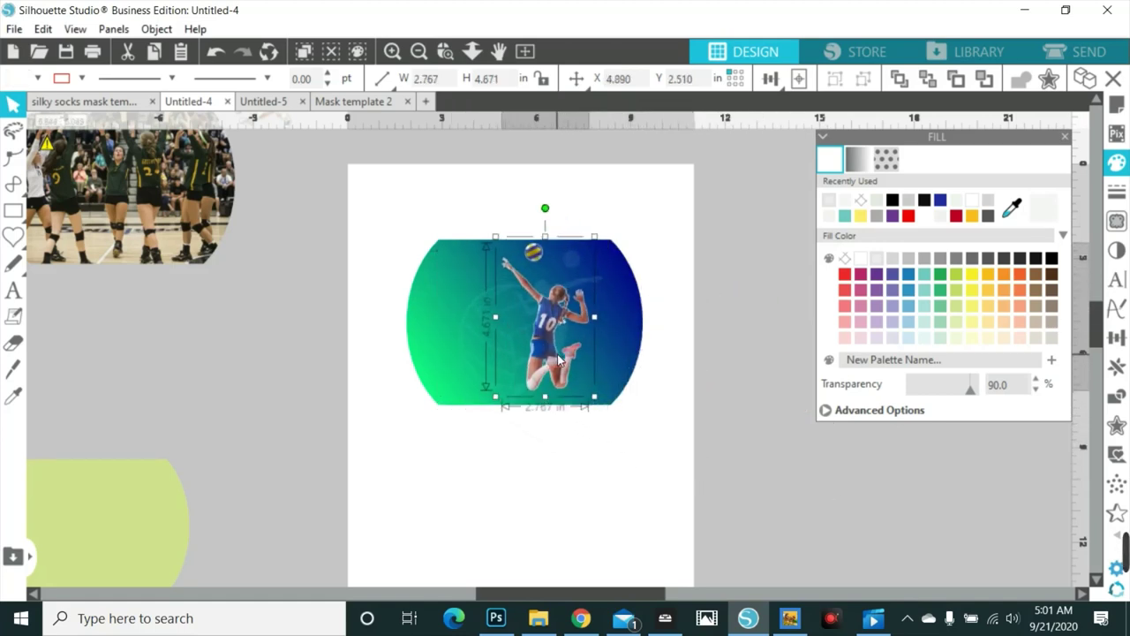
key("Escape")
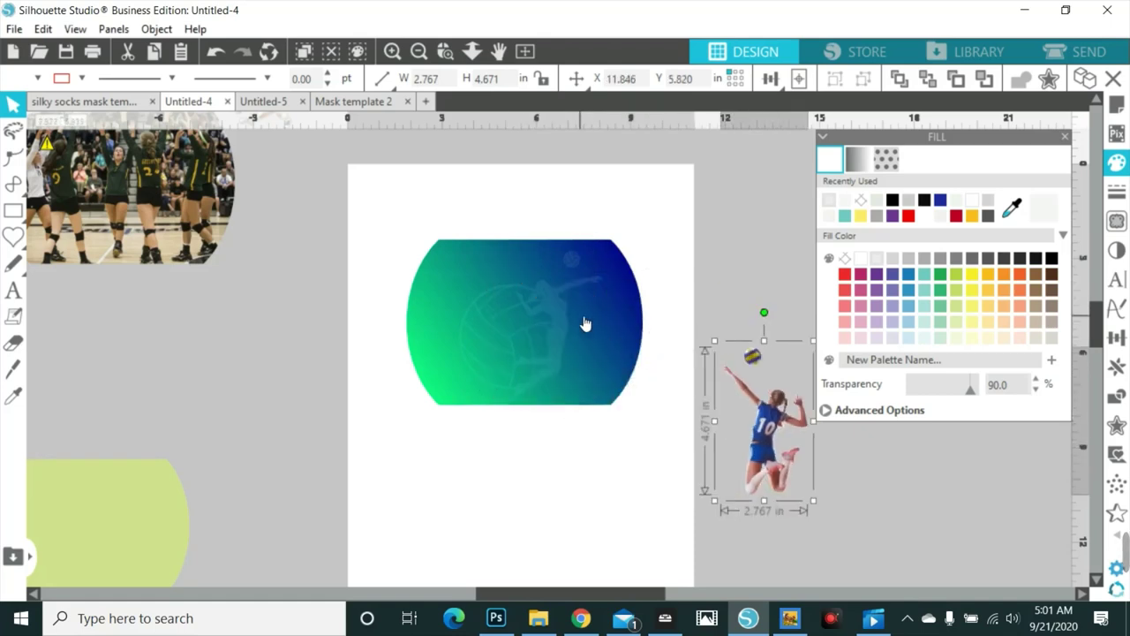
right_click(556, 326)
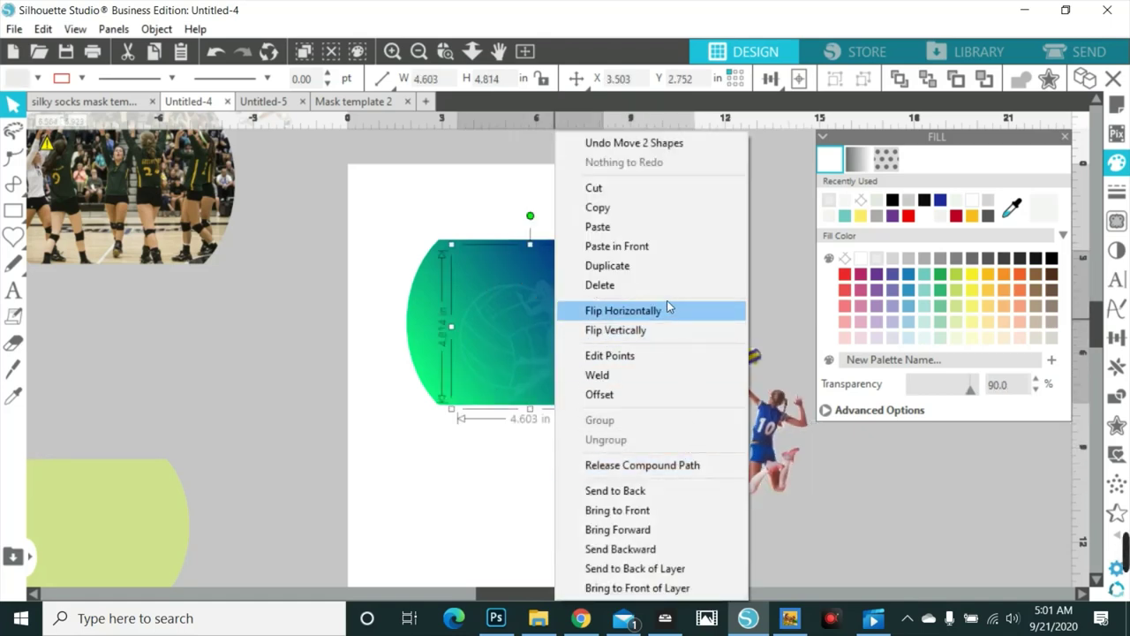
left_click(667, 311)
left_click(585, 323)
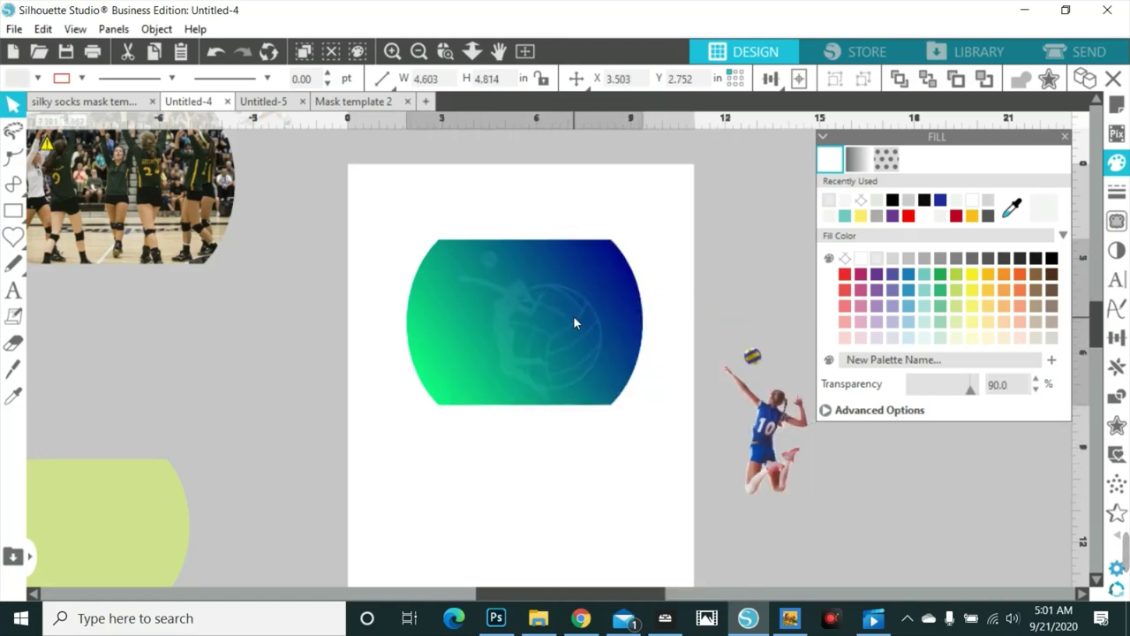
- Place the number 10 player image over the mask's right half, and move the yellow mask template up beneath the team photo
left_click_drag(783, 450, 566, 352)
right_click(737, 452)
left_click(777, 353)
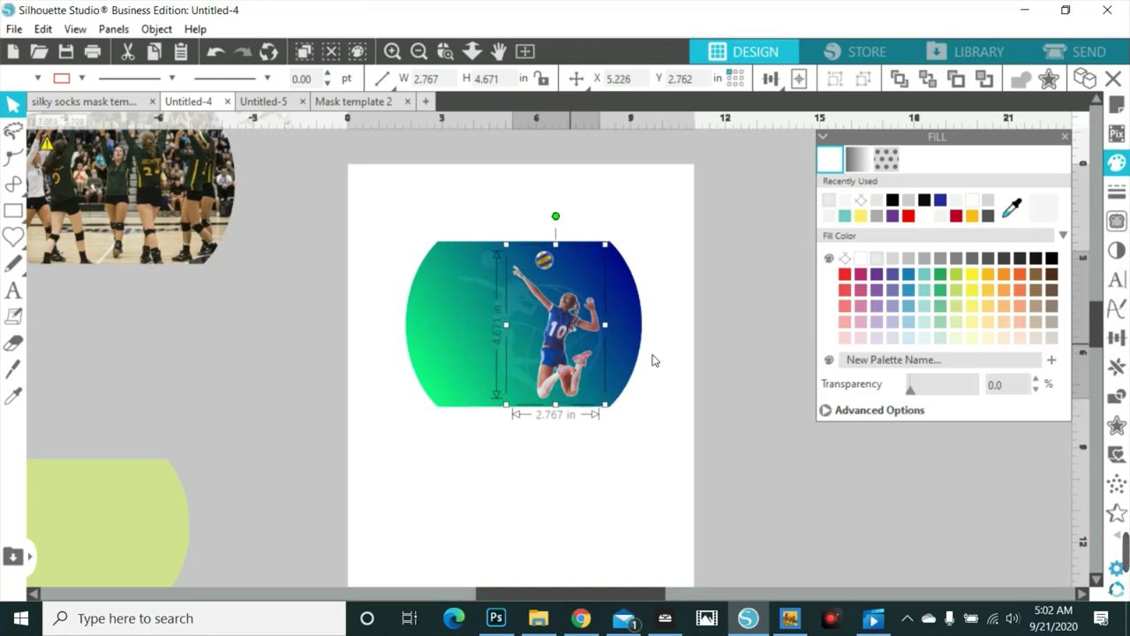
left_click(691, 384)
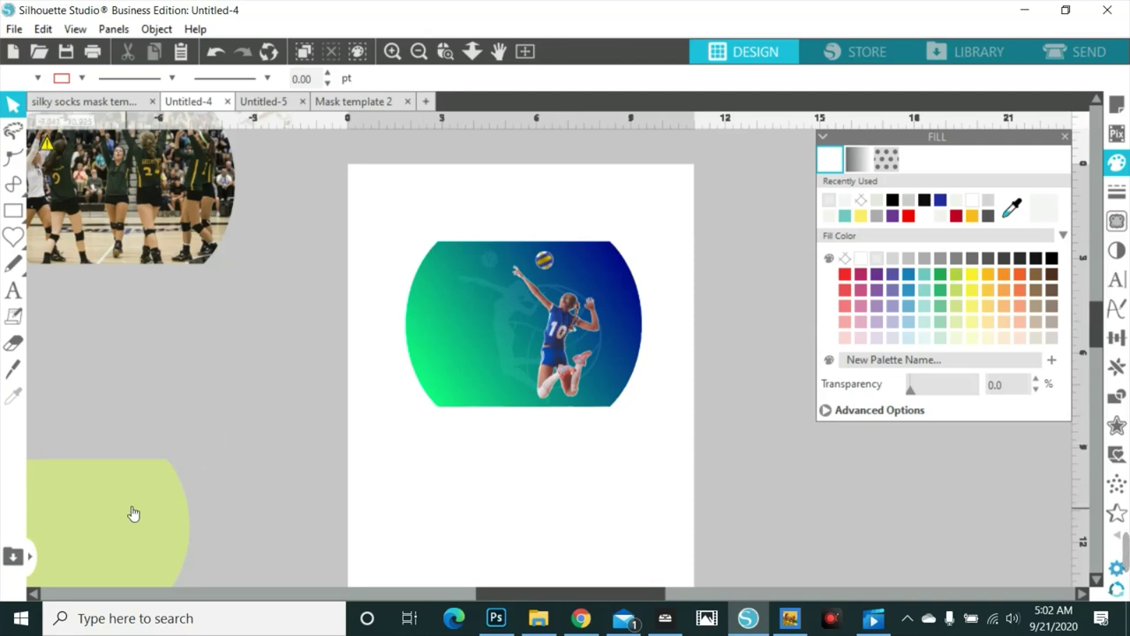
left_click_drag(132, 515, 119, 316)
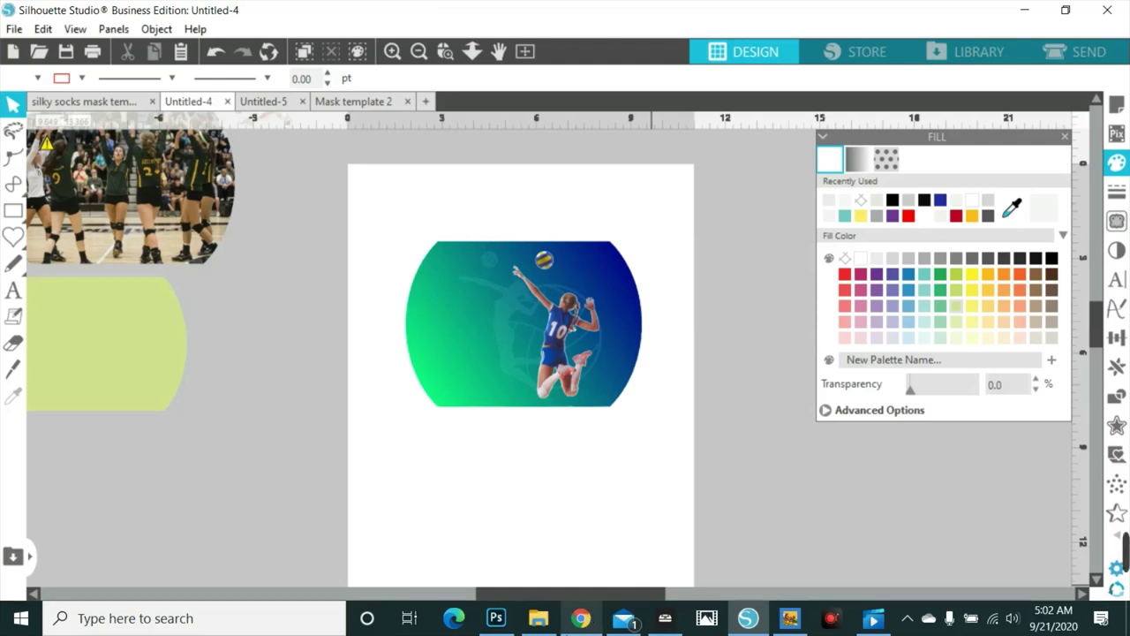
- Switch to Chrome, search Google for volleyball quotes, and browse the image results for a slogan
mouse_move(581, 623)
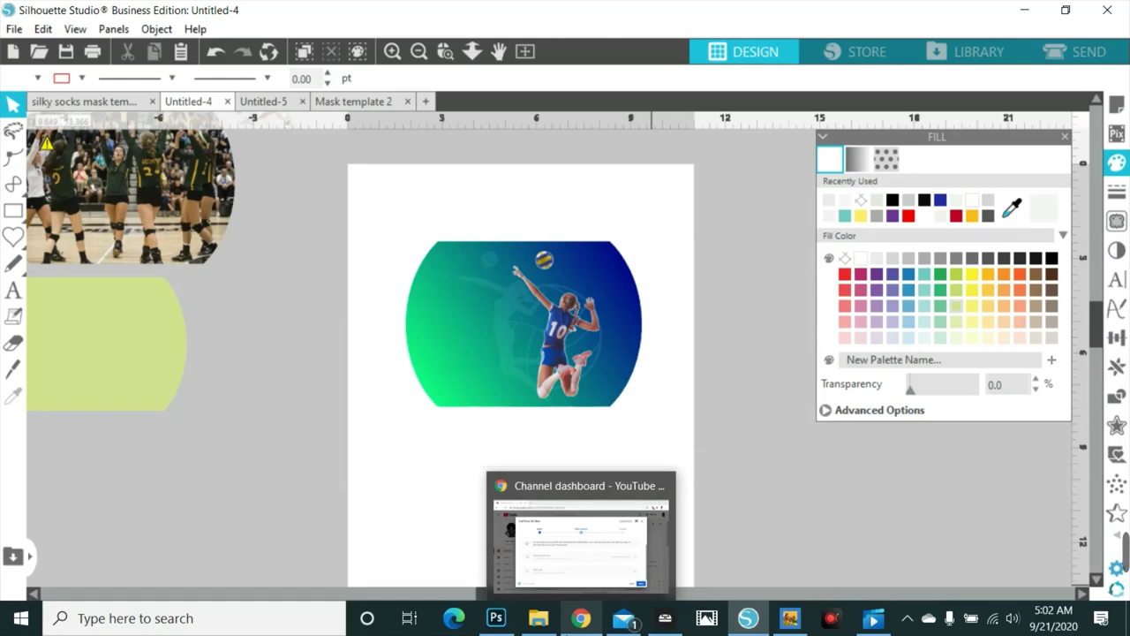
left_click(581, 619)
left_click(237, 16)
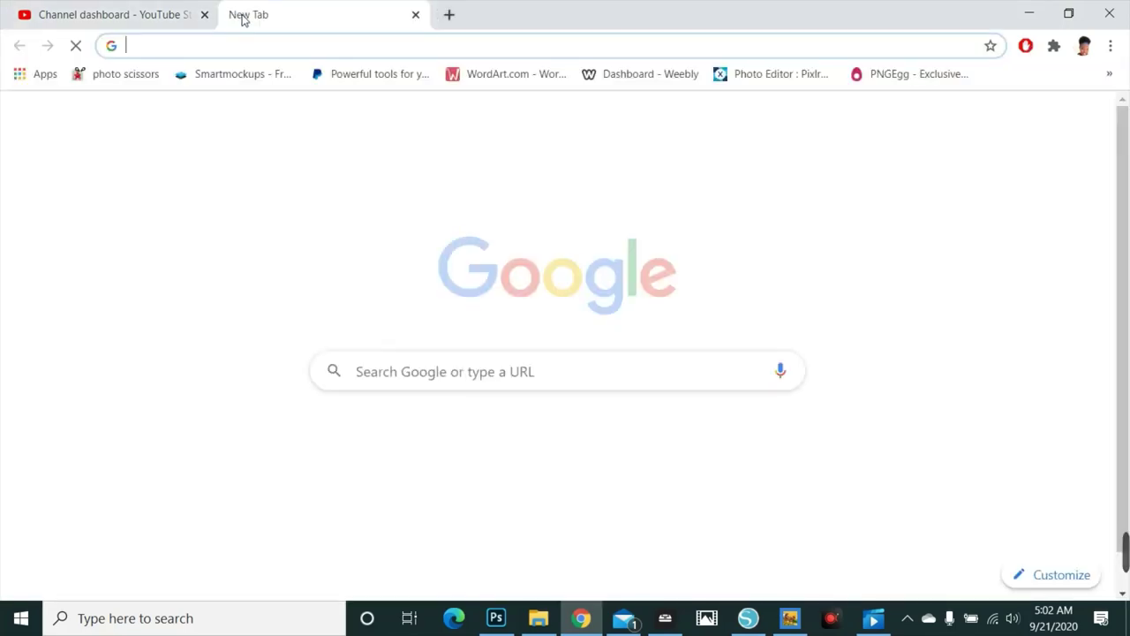
type("volleyball c")
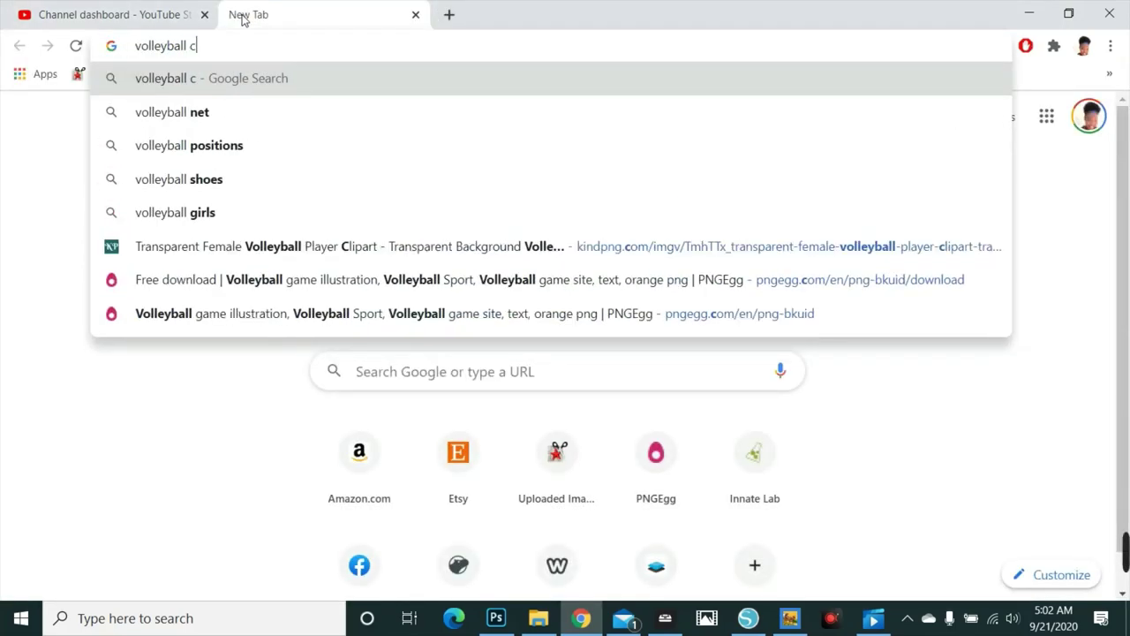
key("BackSpace")
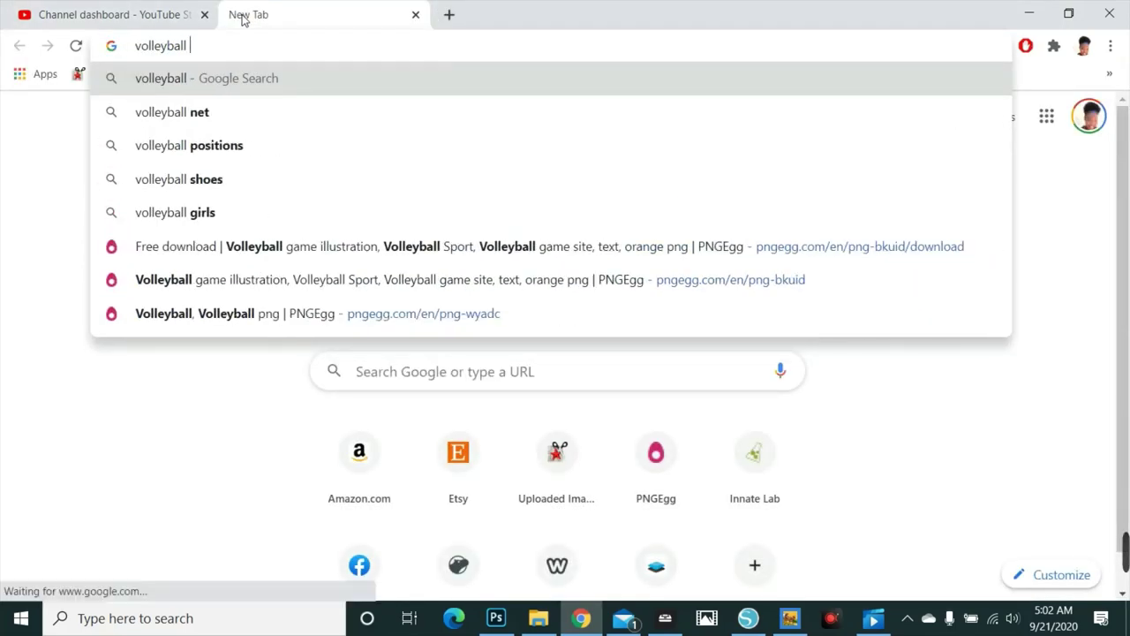
type("q")
left_click(242, 115)
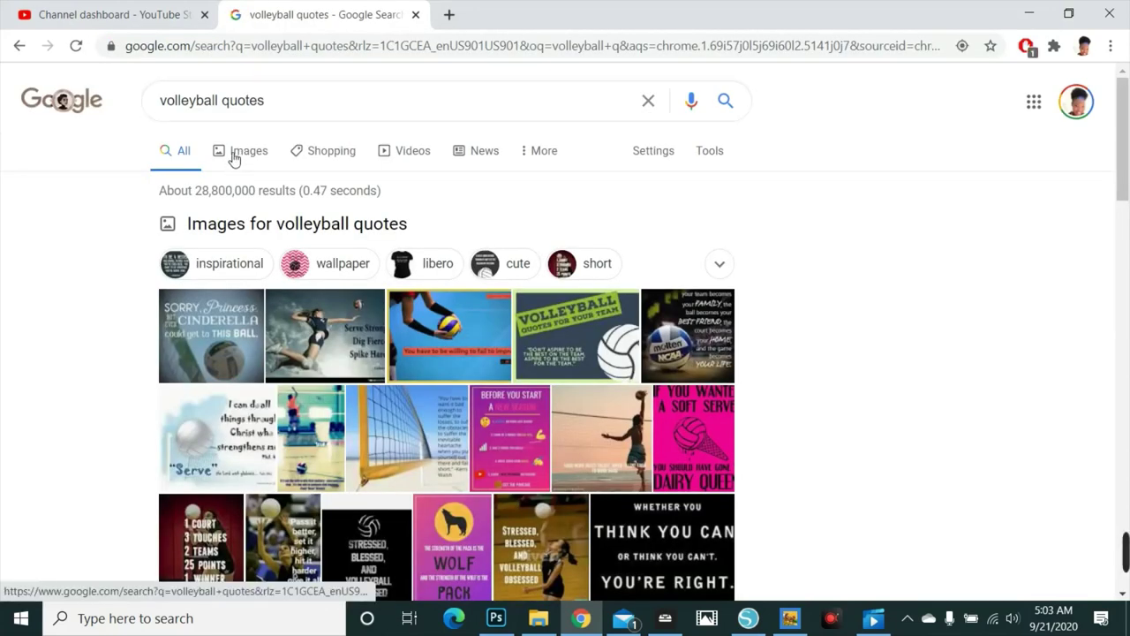
left_click(239, 154)
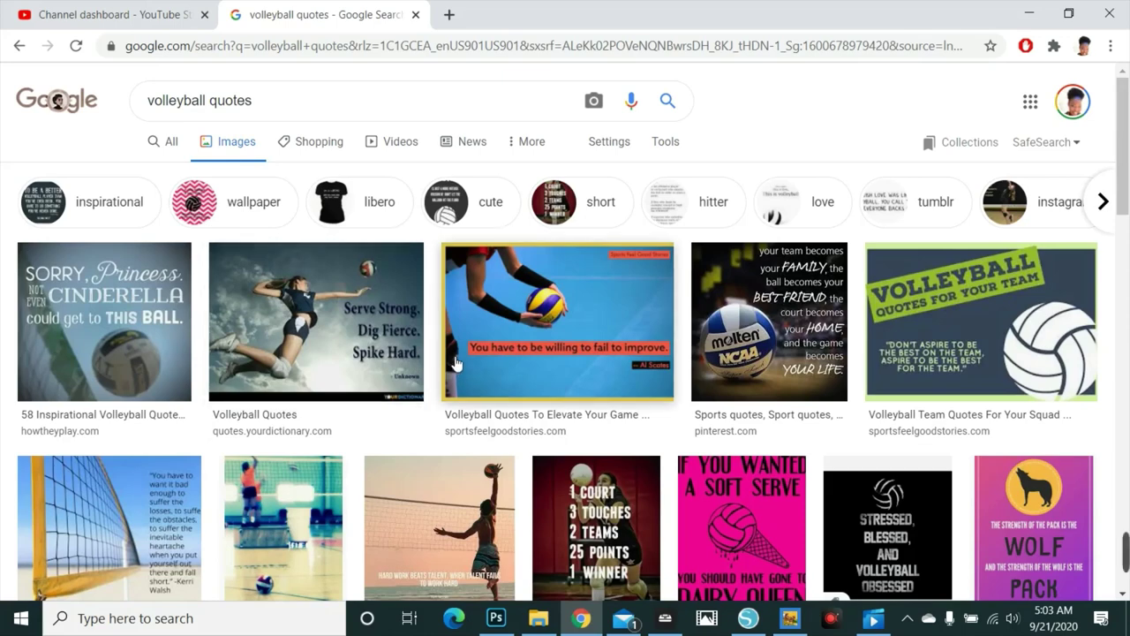
scroll(456, 356, "down", 2)
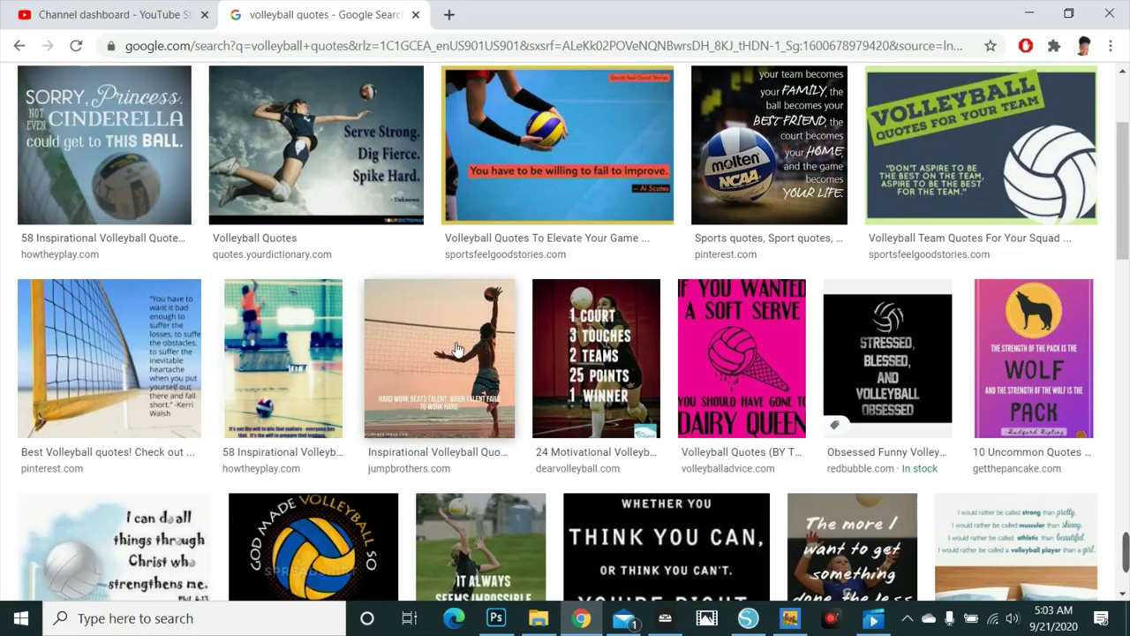
scroll(457, 349, "up", 1)
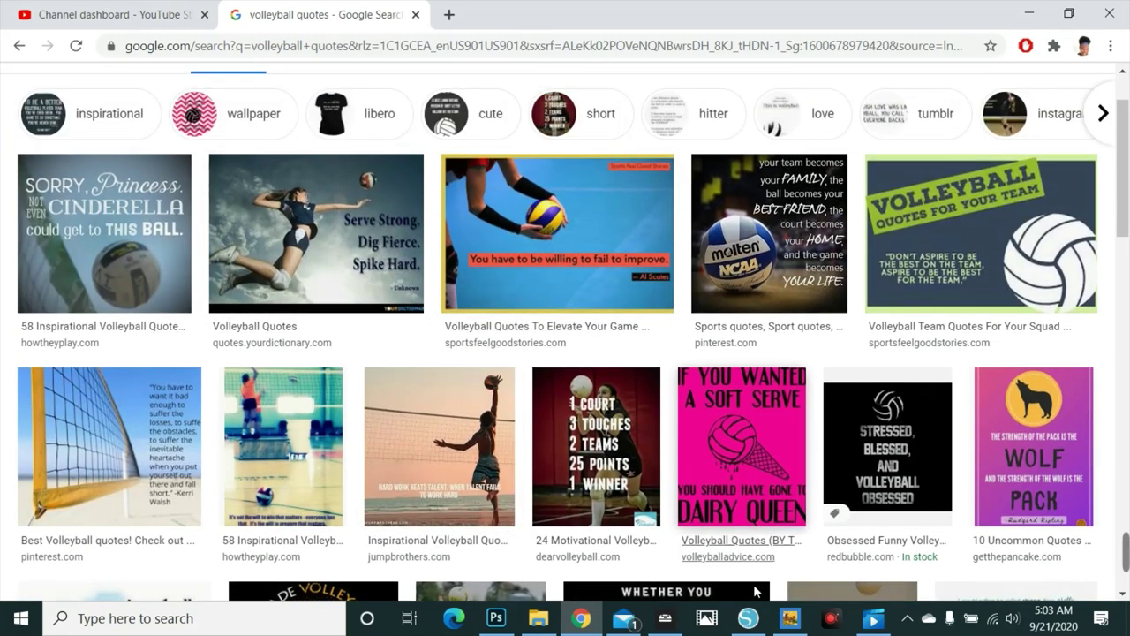
- Switch back to Silhouette Studio and add the text "SERVE STRONG" in capitals below the yellow mask template
left_click(752, 620)
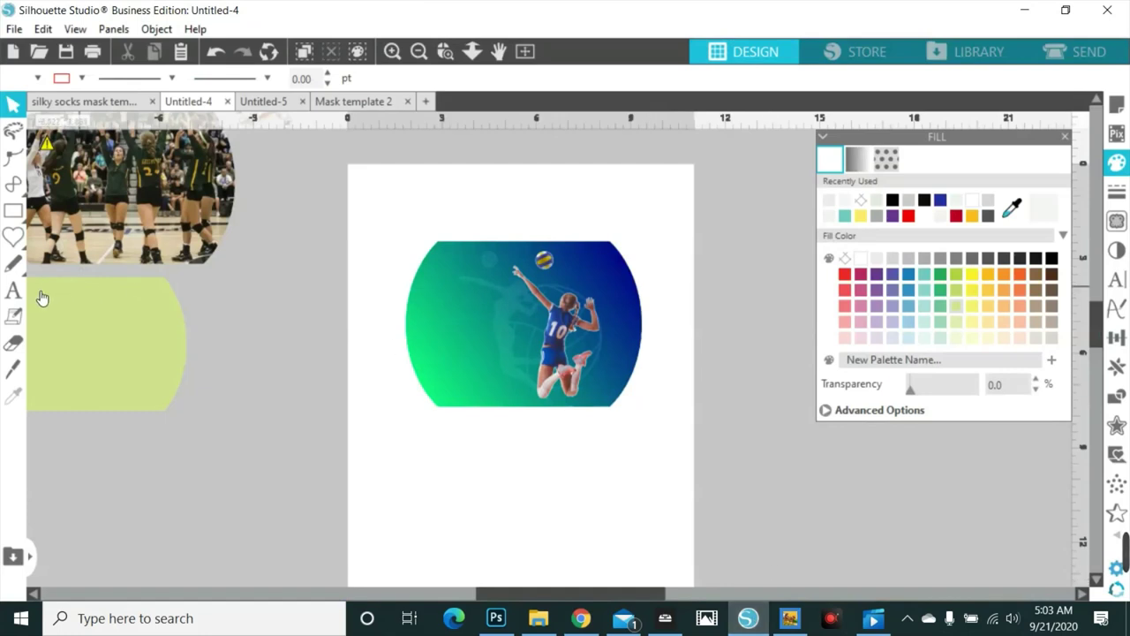
left_click(13, 291)
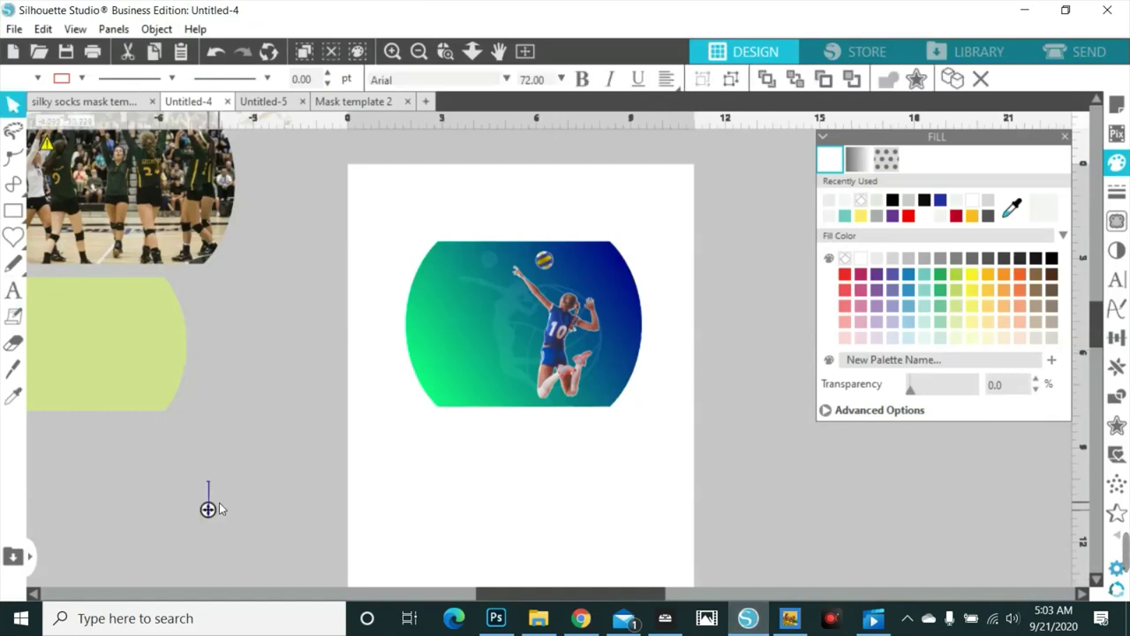
type("seve")
key("BackSpace")
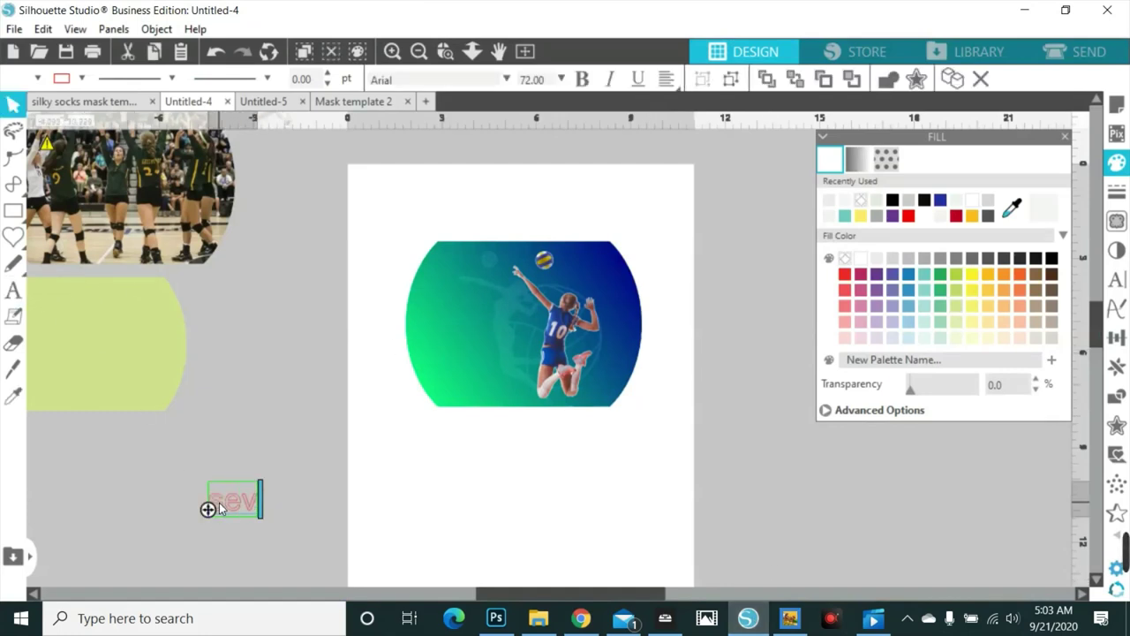
key("BackSpace")
key("BackSpace")
key("BackSpace")
type("SE")
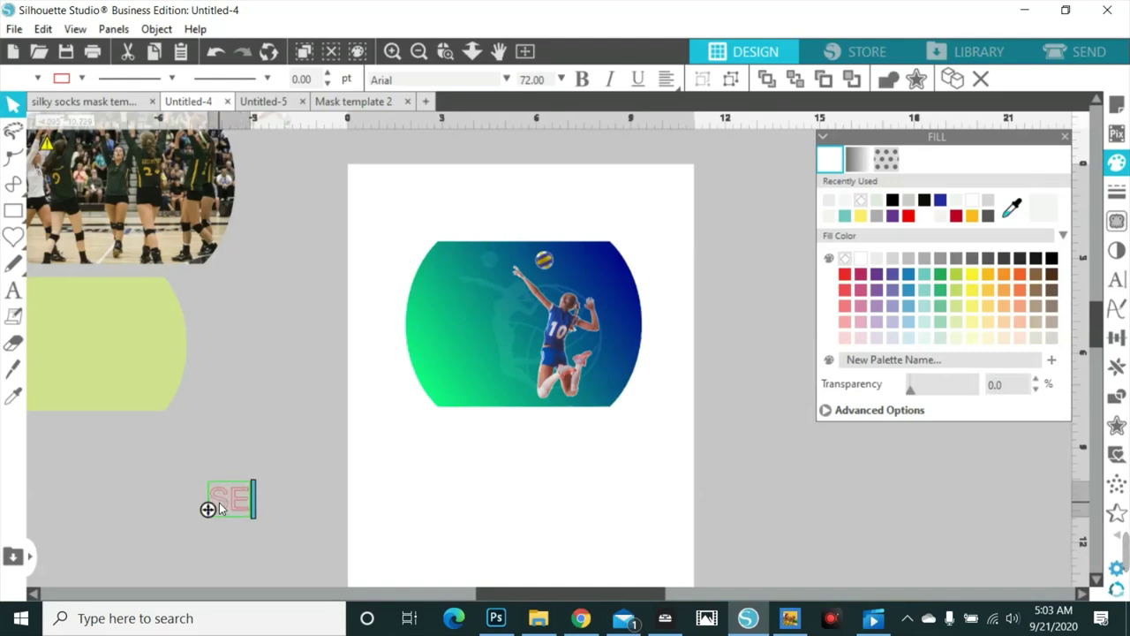
type("RVE")
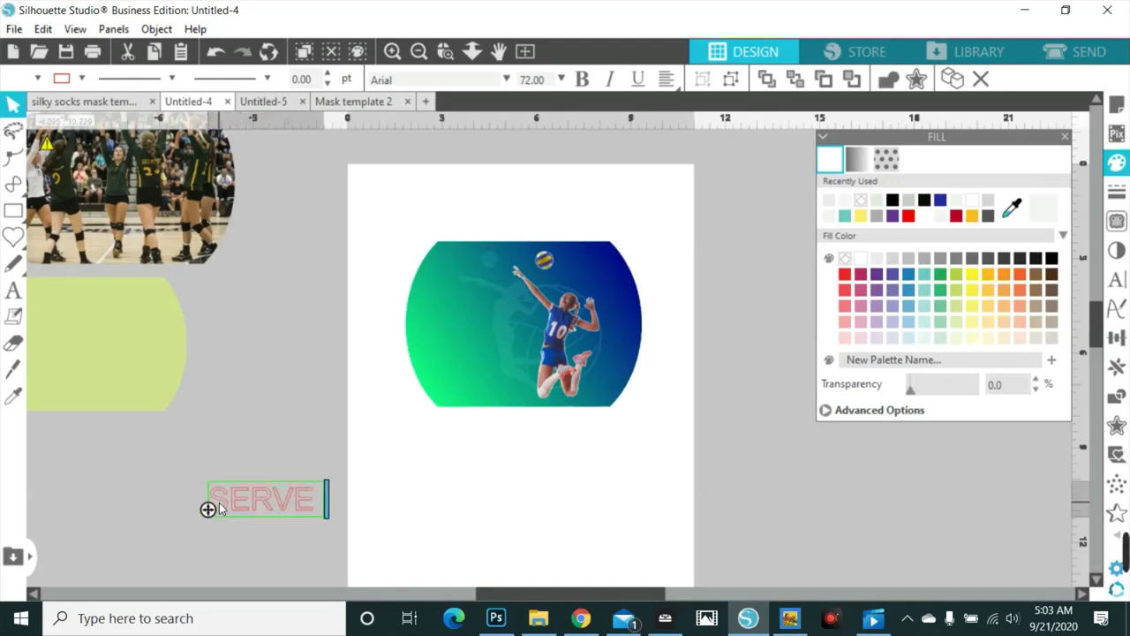
type(" STRONG")
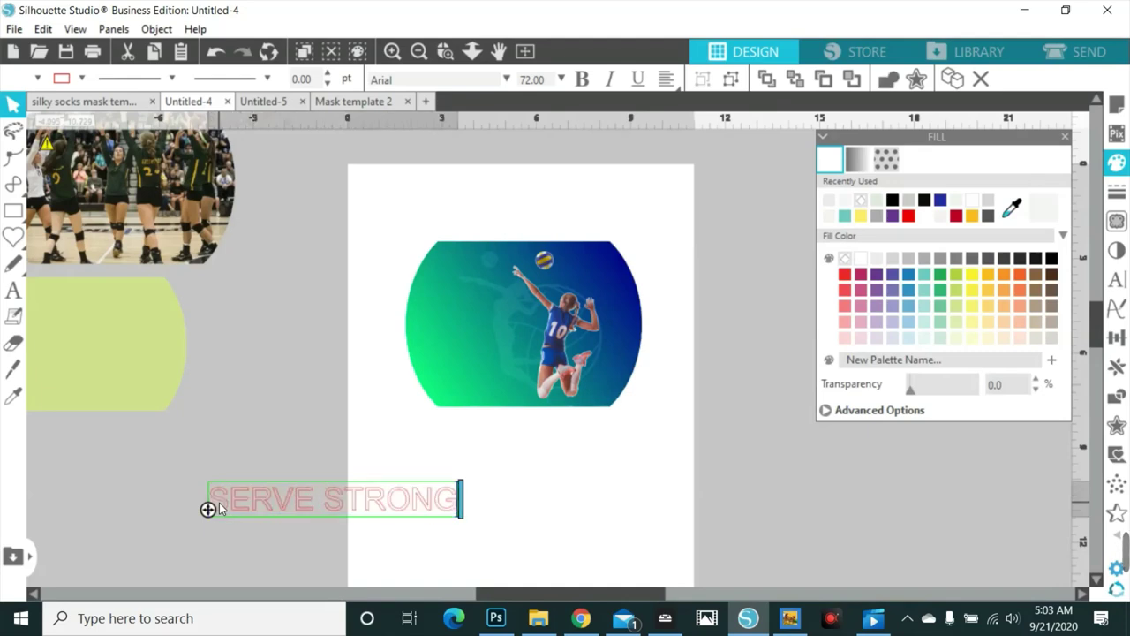
left_click(380, 571)
- Fill the SERVE STRONG text black with no outline, and scale it to about 3.56 in wide beside the player on the mask
left_click(413, 519)
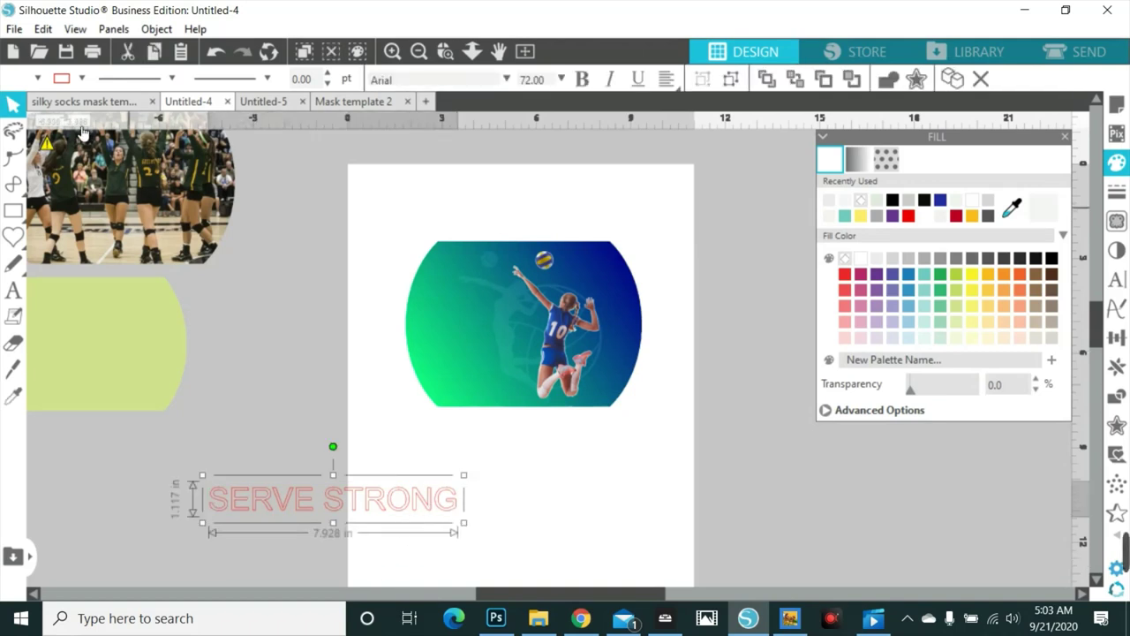
left_click(37, 79)
left_click(114, 106)
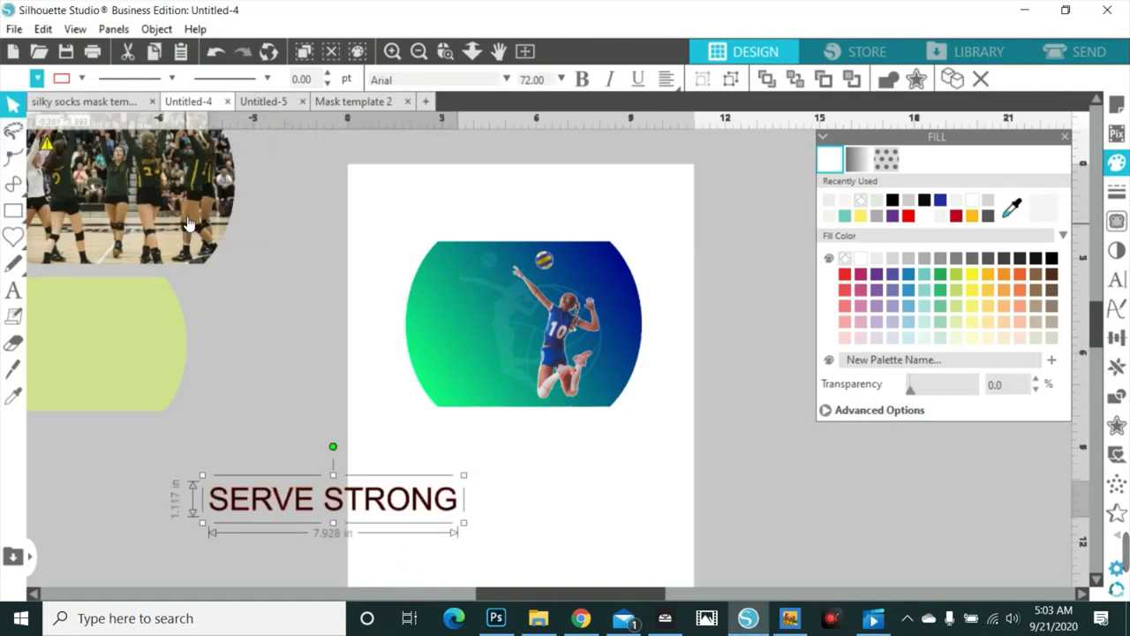
left_click(81, 78)
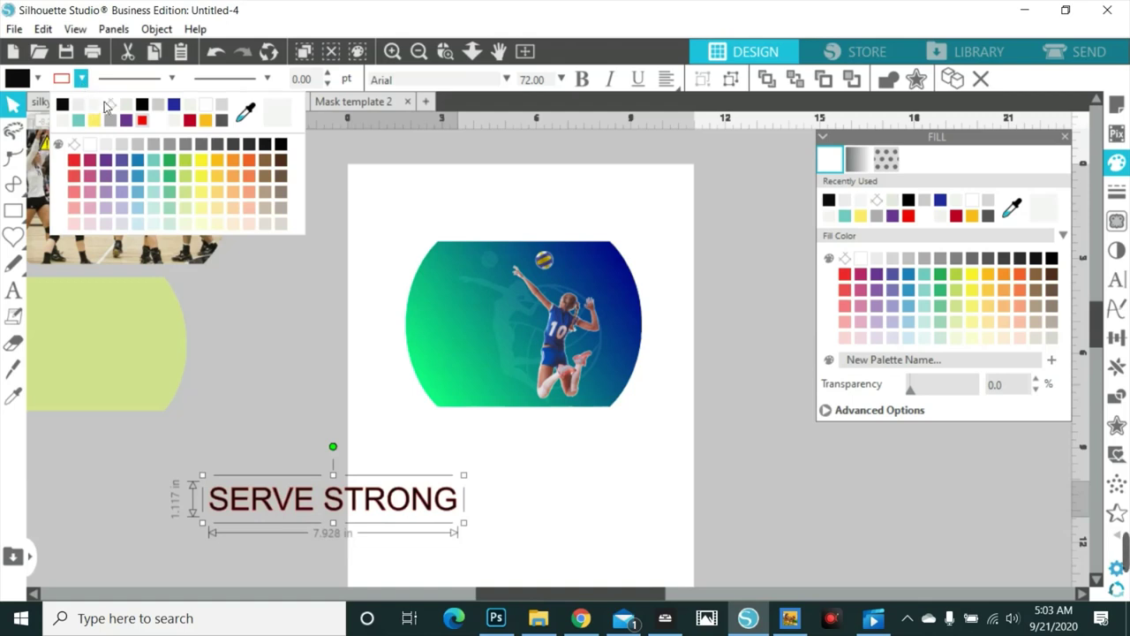
left_click(104, 106)
left_click_drag(464, 523, 487, 301)
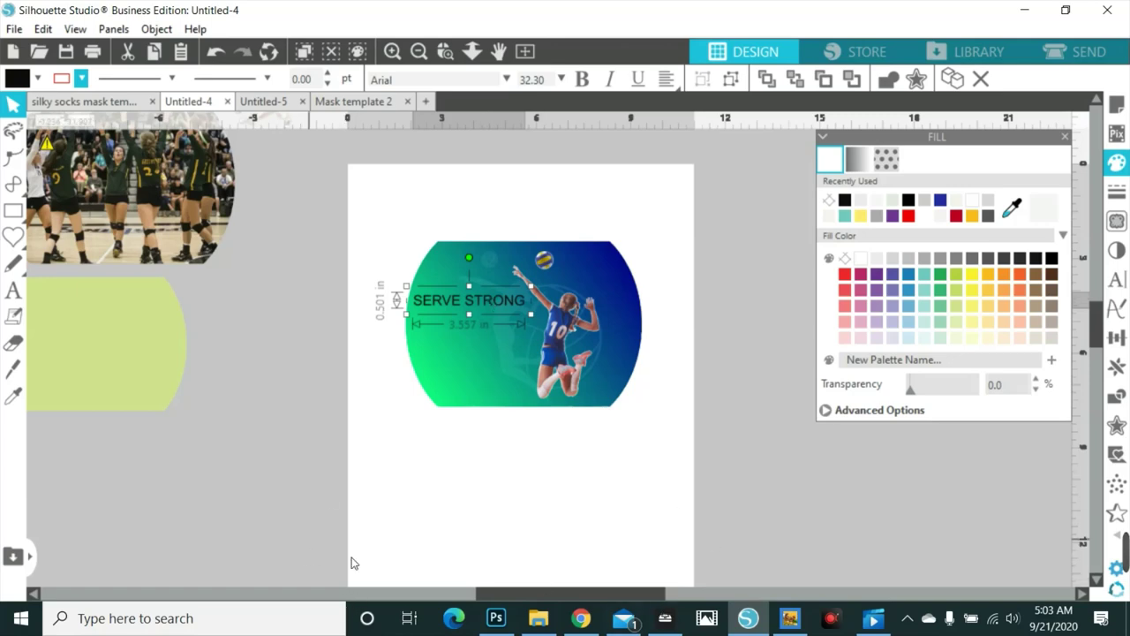
- Check the quote images in Chrome again, return to Silhouette Studio, and add the text "DIG FIERCE" below the yellow template
left_click(585, 621)
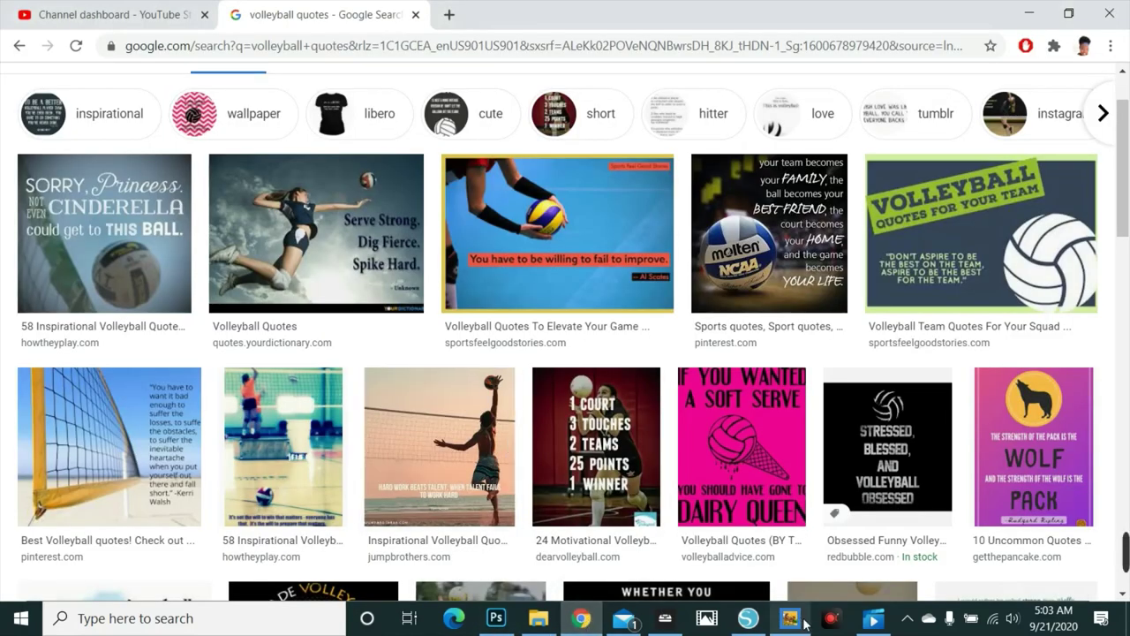
left_click(755, 620)
left_click(13, 290)
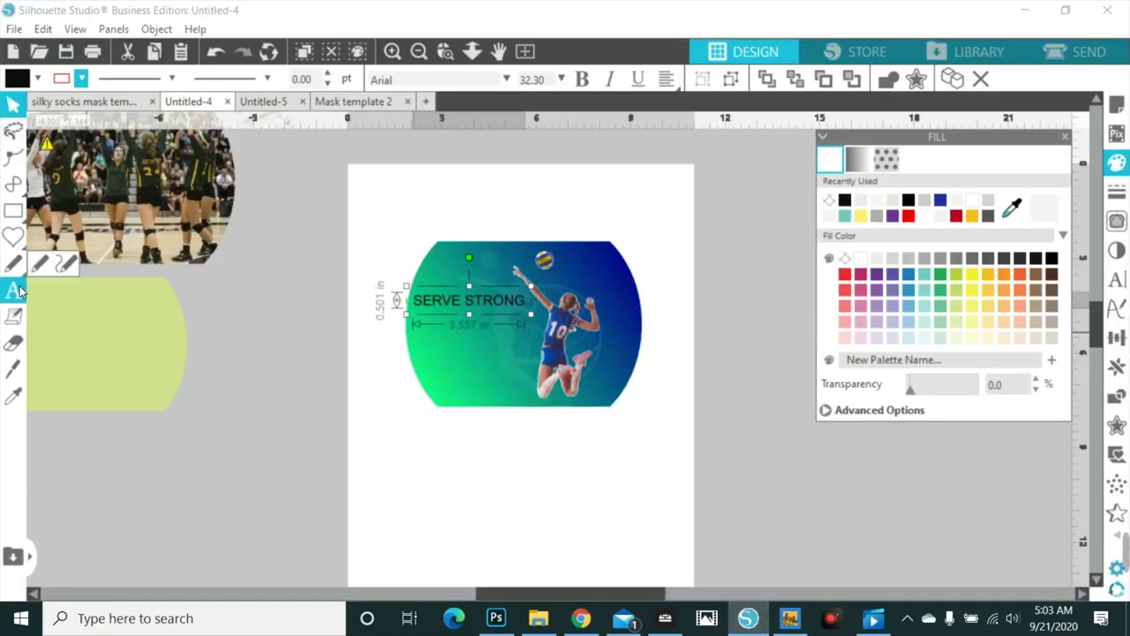
left_click(201, 469)
type("DI")
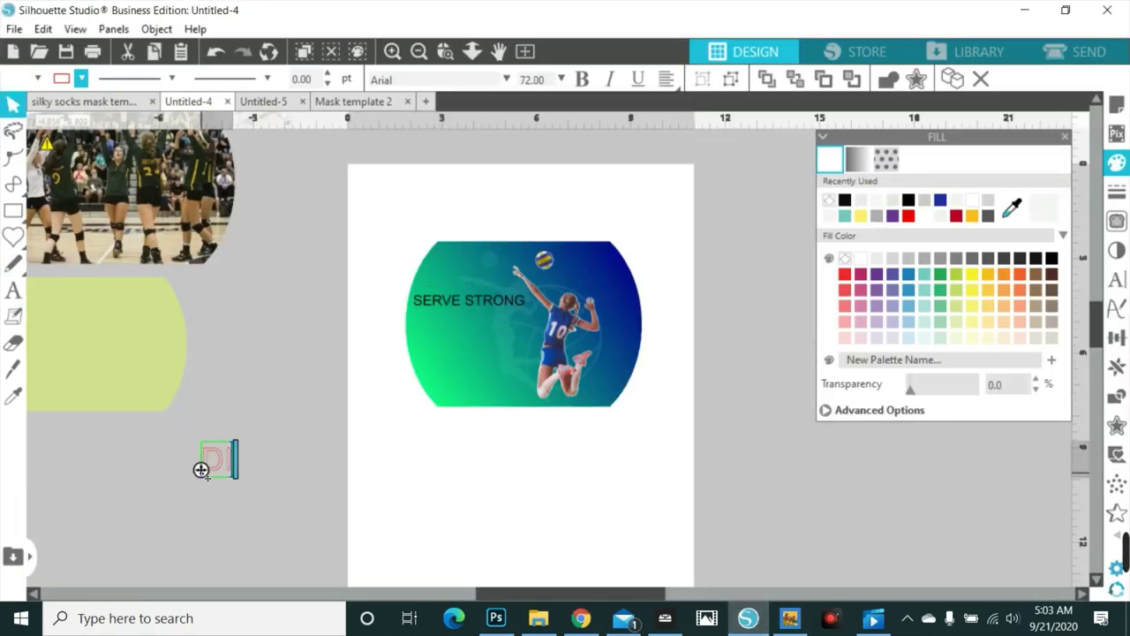
type("G FIER")
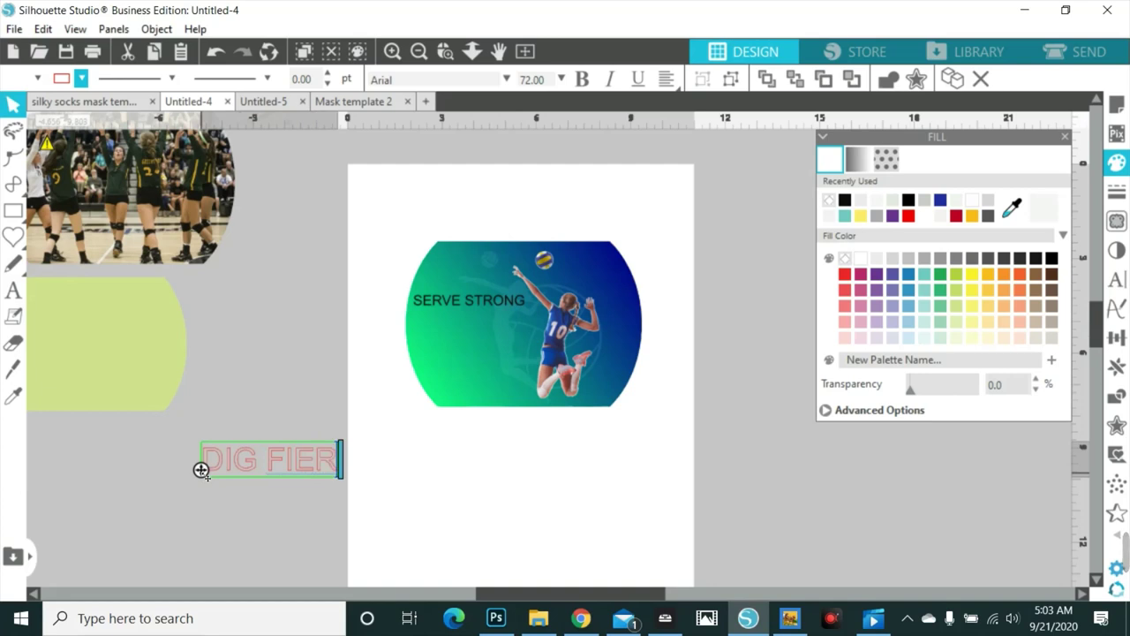
type("CE")
left_click(353, 484)
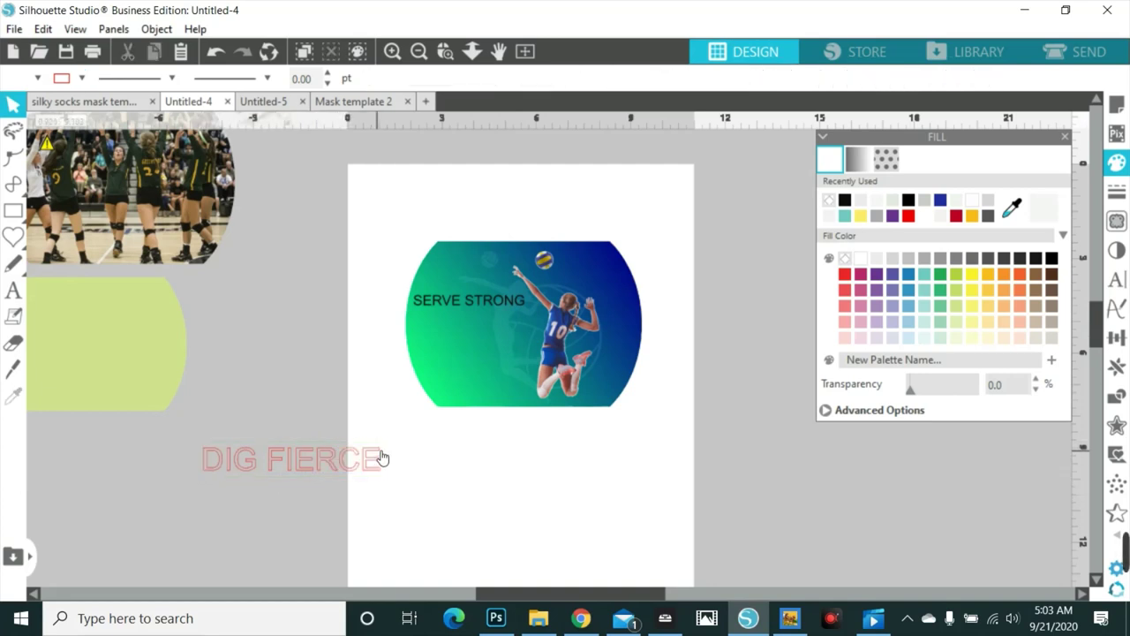
- Fill the DIG FIERCE text black with no outline, and scale it to about 2.99 in wide directly under SERVE STRONG
left_click(395, 475)
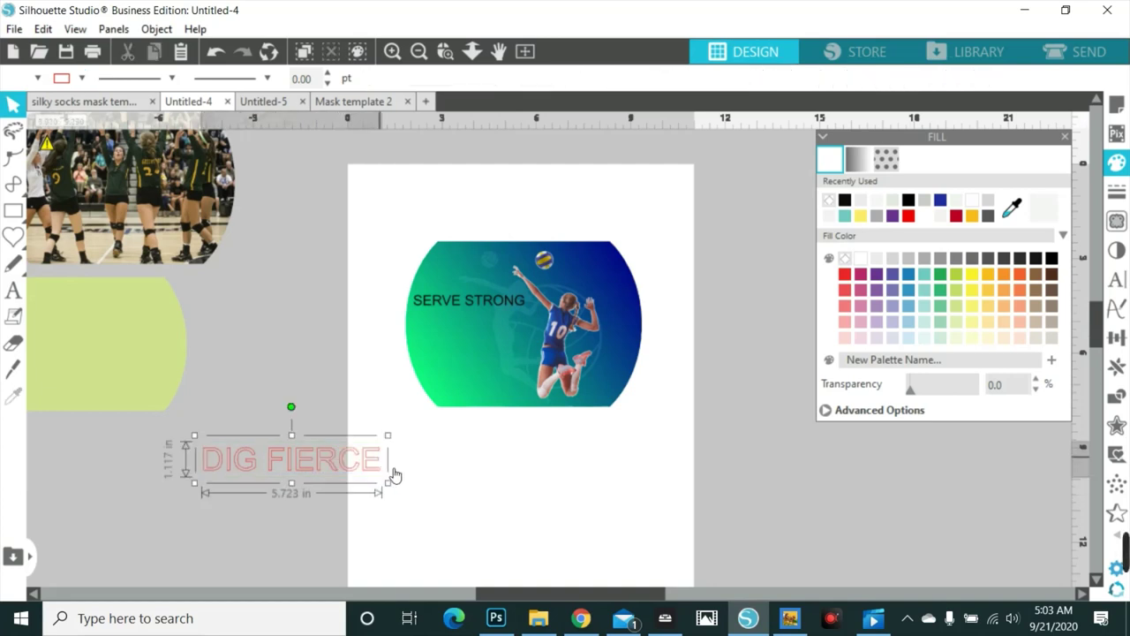
left_click(38, 78)
left_click(35, 103)
left_click(82, 78)
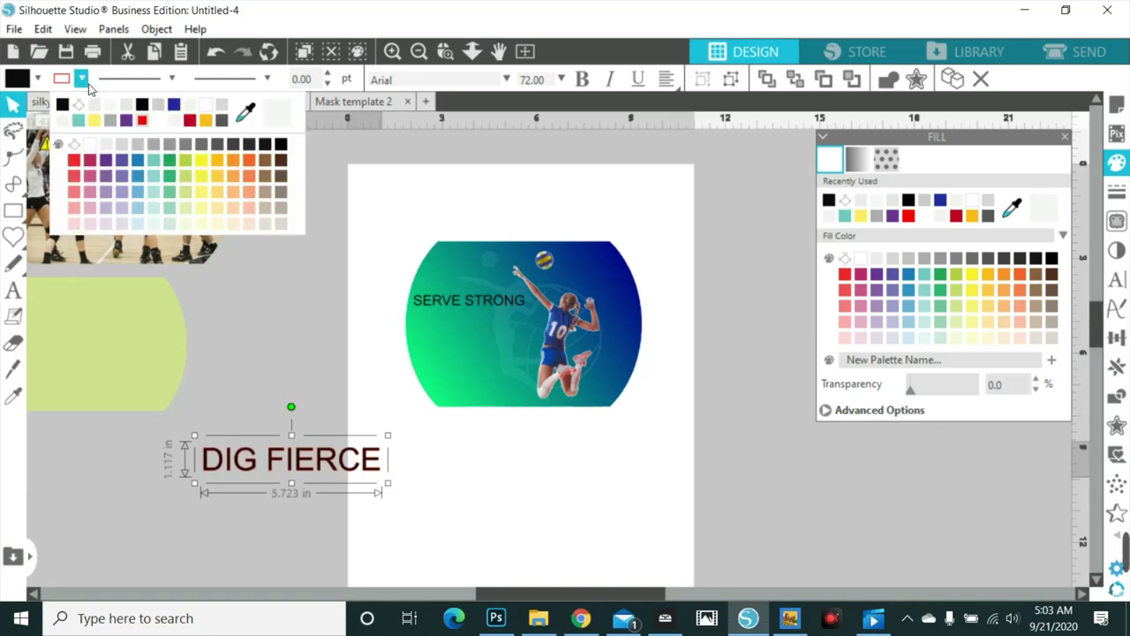
left_click(79, 108)
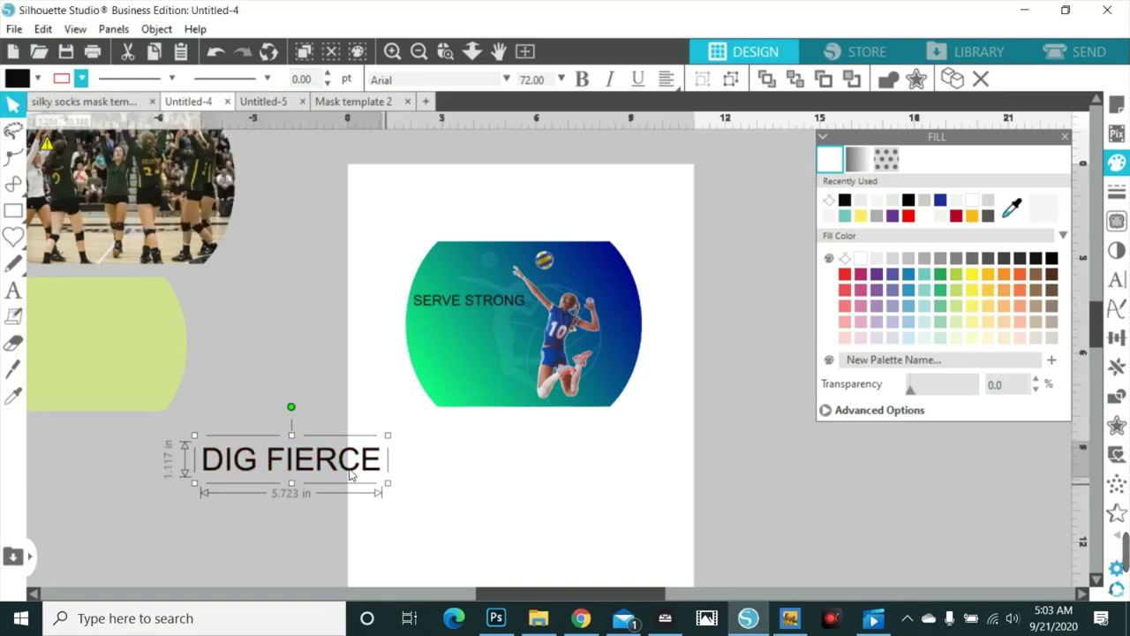
left_click_drag(390, 483, 498, 327)
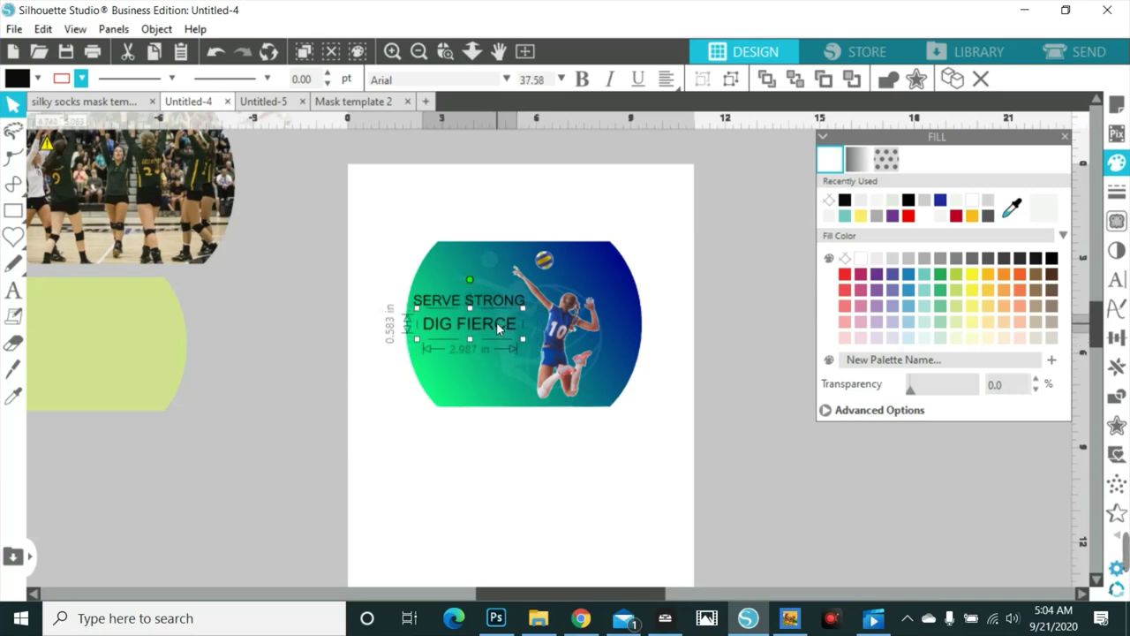
left_click(14, 29)
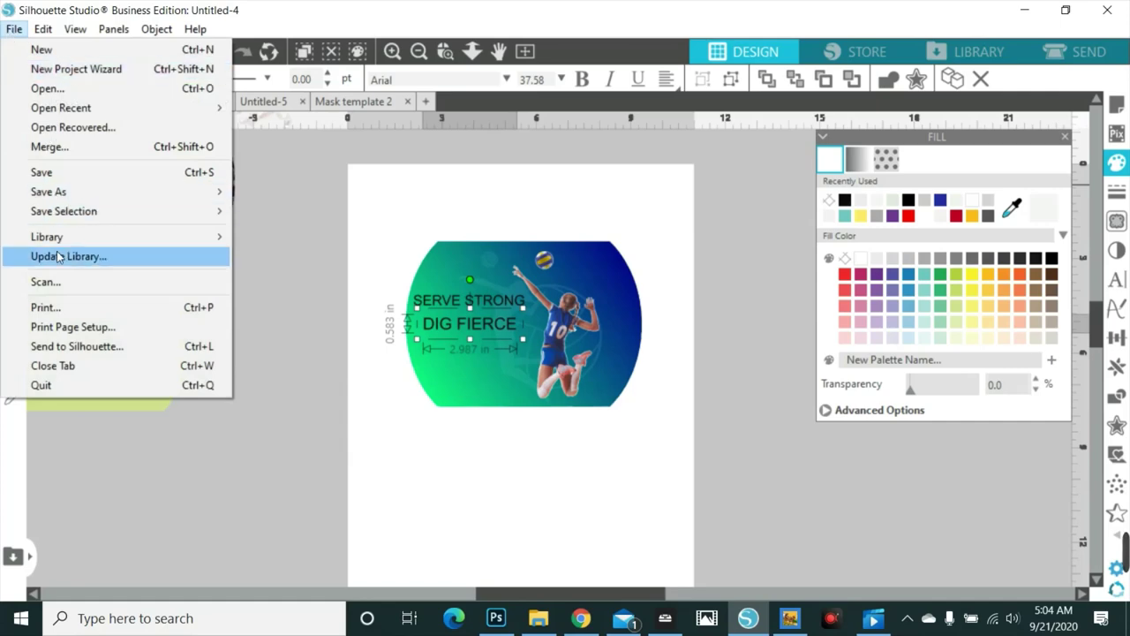
left_click(51, 147)
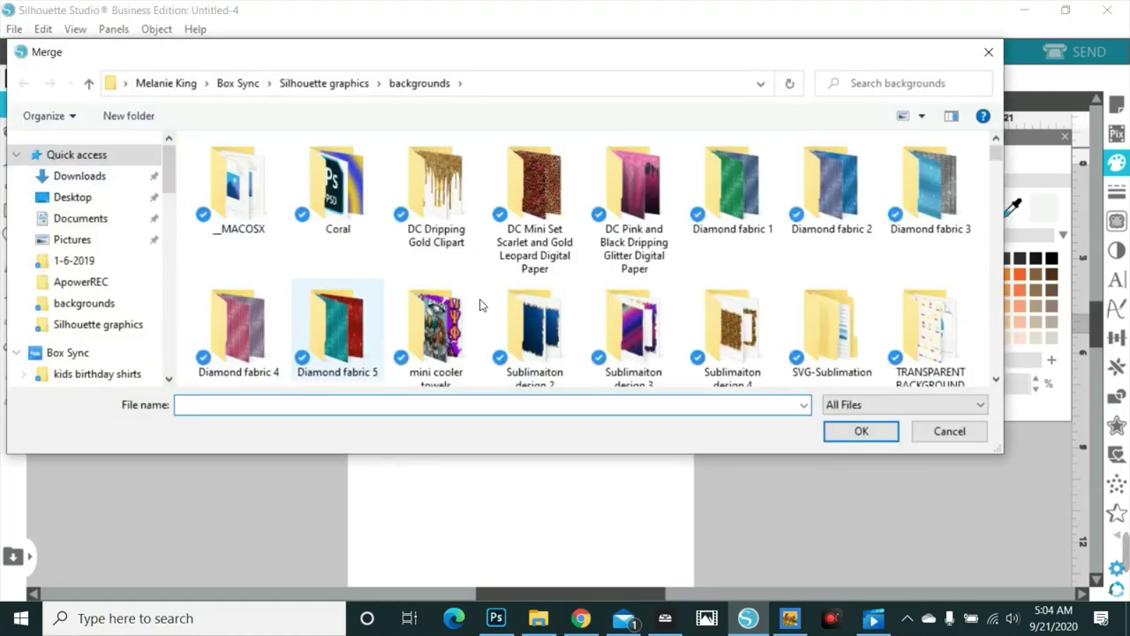
left_click(976, 438)
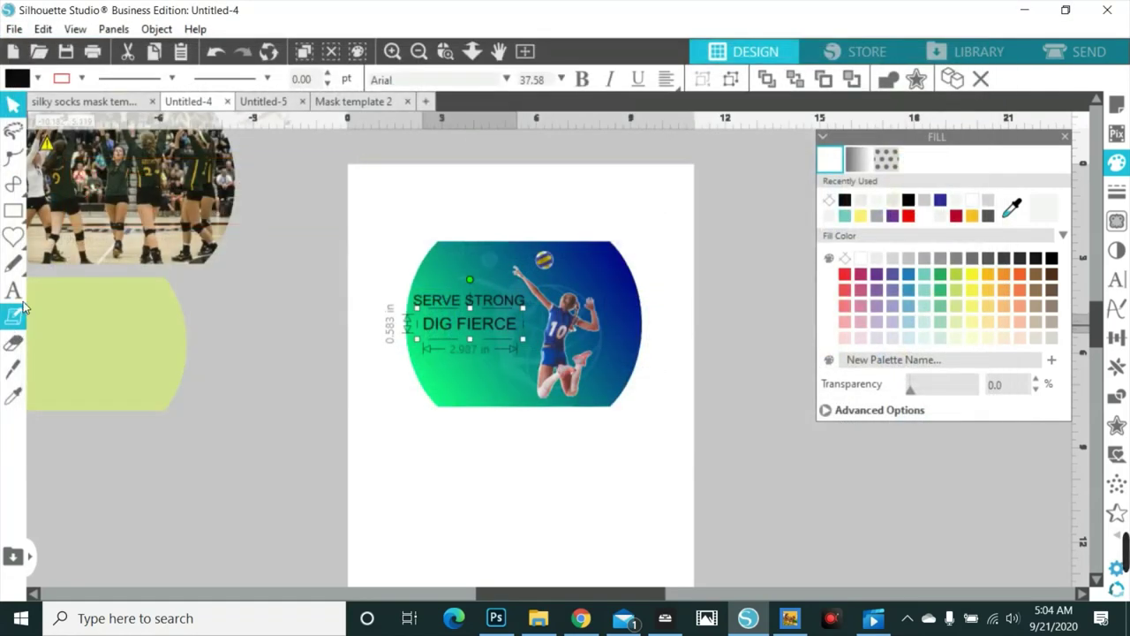
- Add the text "SPIKE HARD" in capitals below the yellow mask template
left_click(135, 416)
type("S")
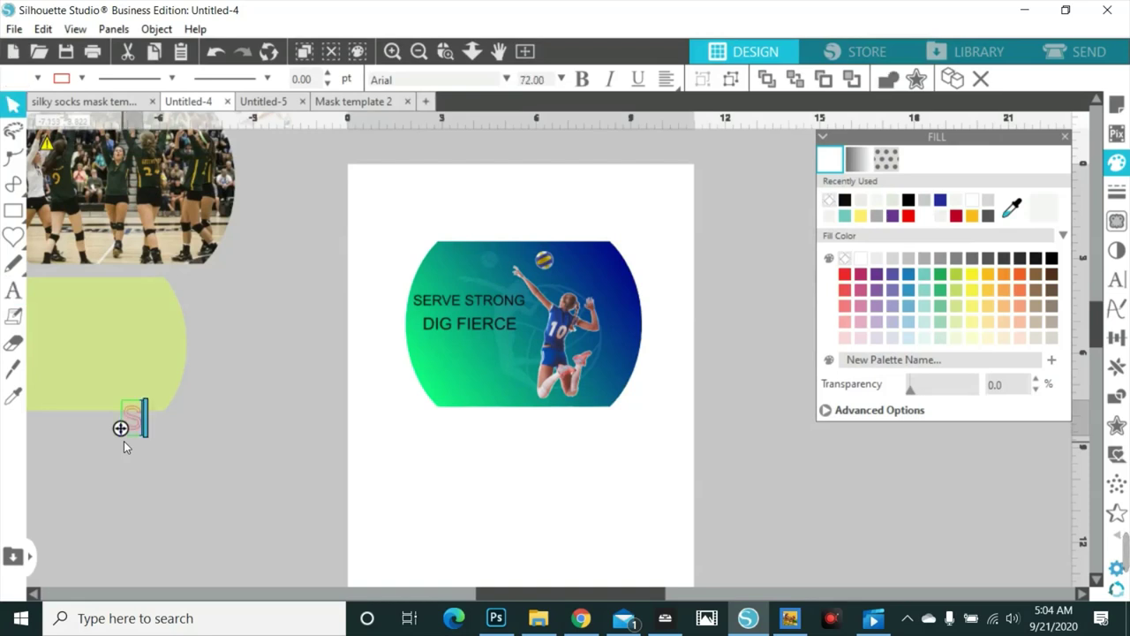
type("PIKE H")
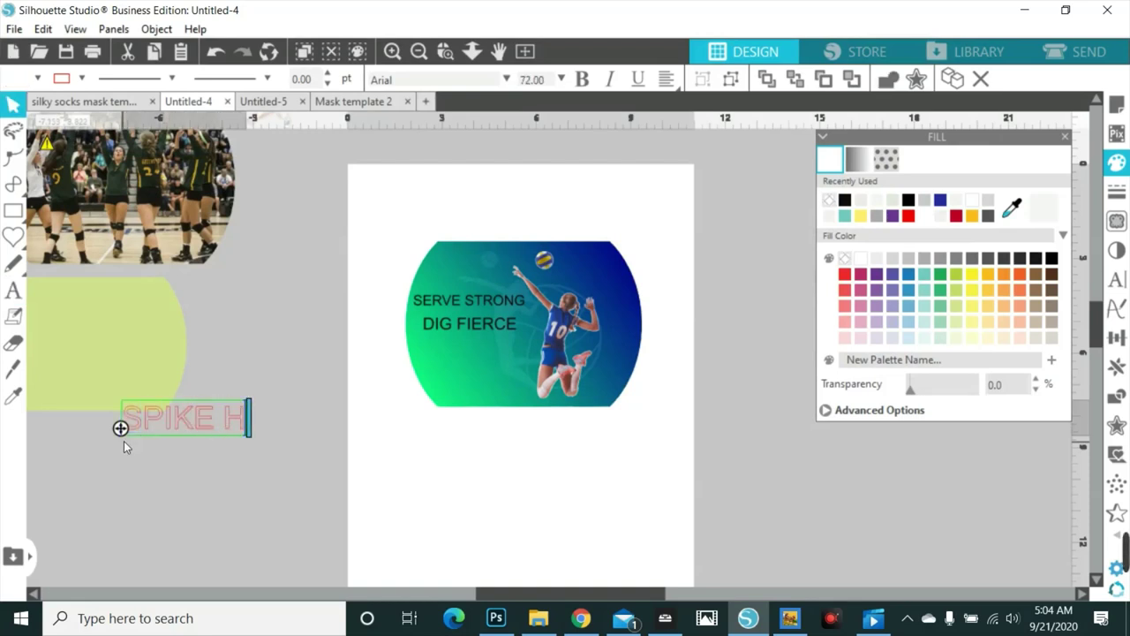
type("ARD")
left_click(177, 504)
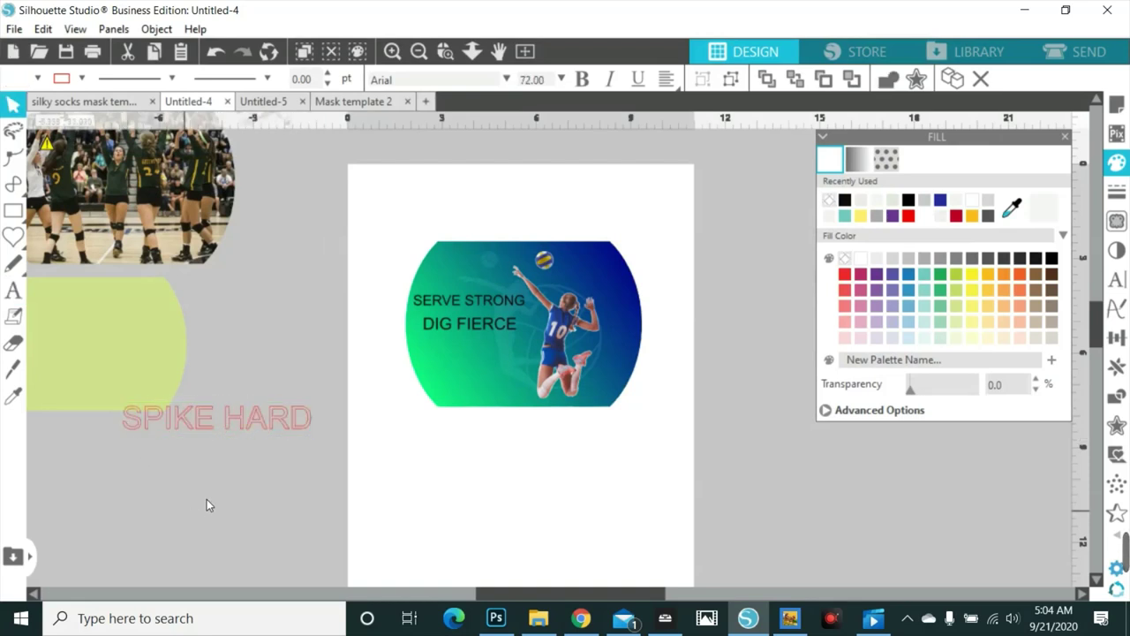
- Fill the SPIKE HARD text black with no outline, and scale it to about 3.95 in wide on the mask under DIG FIERCE
left_click(272, 440)
left_click(37, 78)
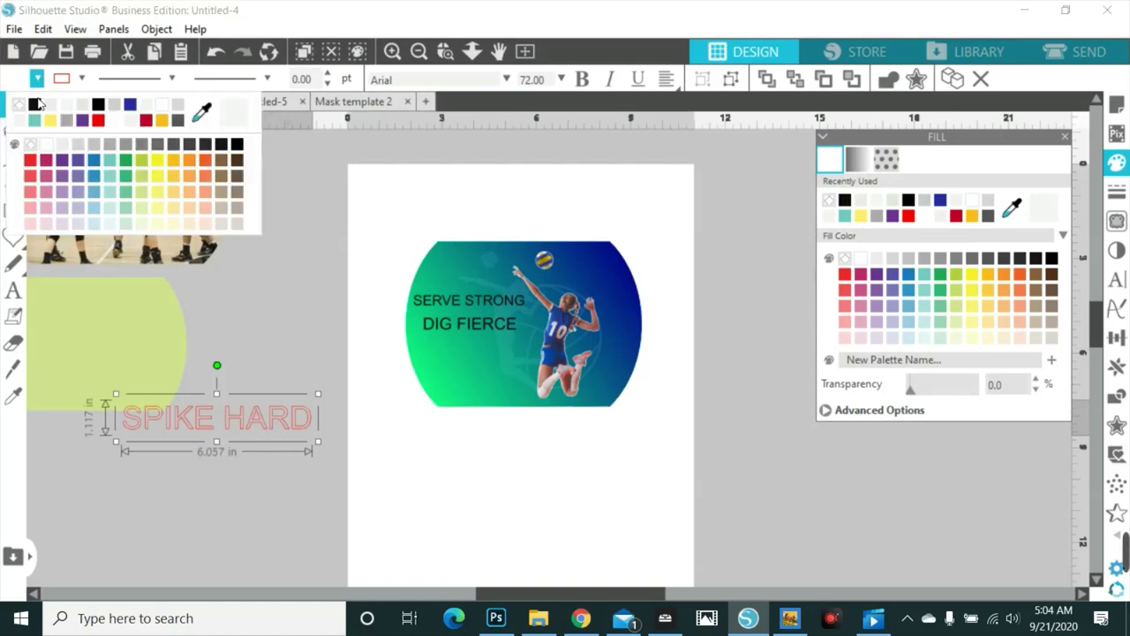
left_click(35, 104)
left_click(81, 78)
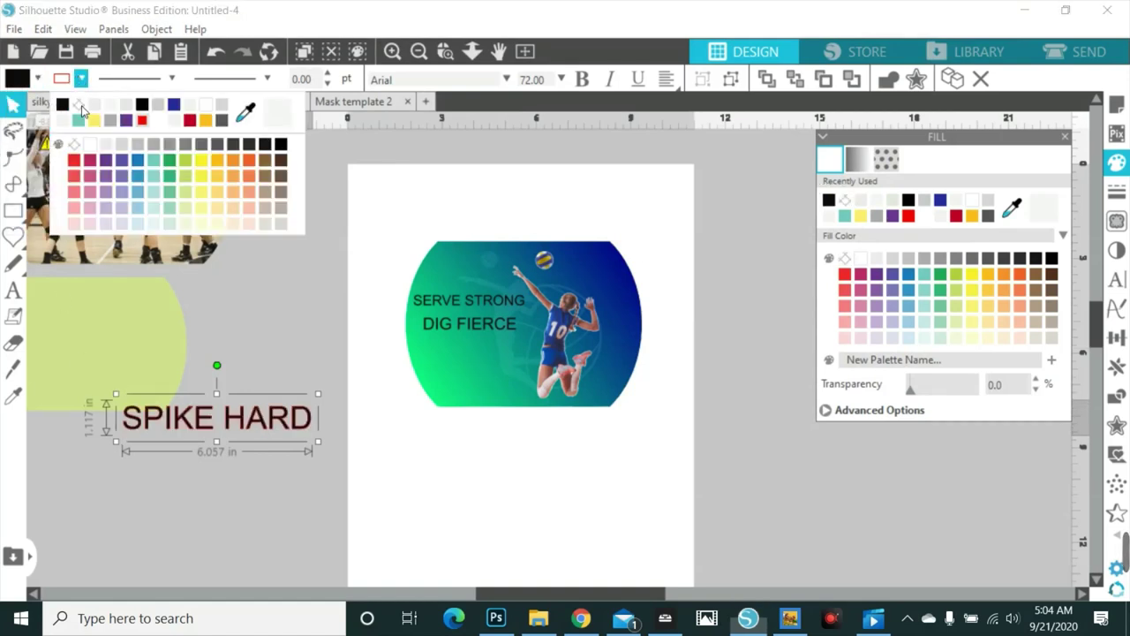
left_click(79, 106)
left_click_drag(318, 441, 521, 355)
left_click(272, 430)
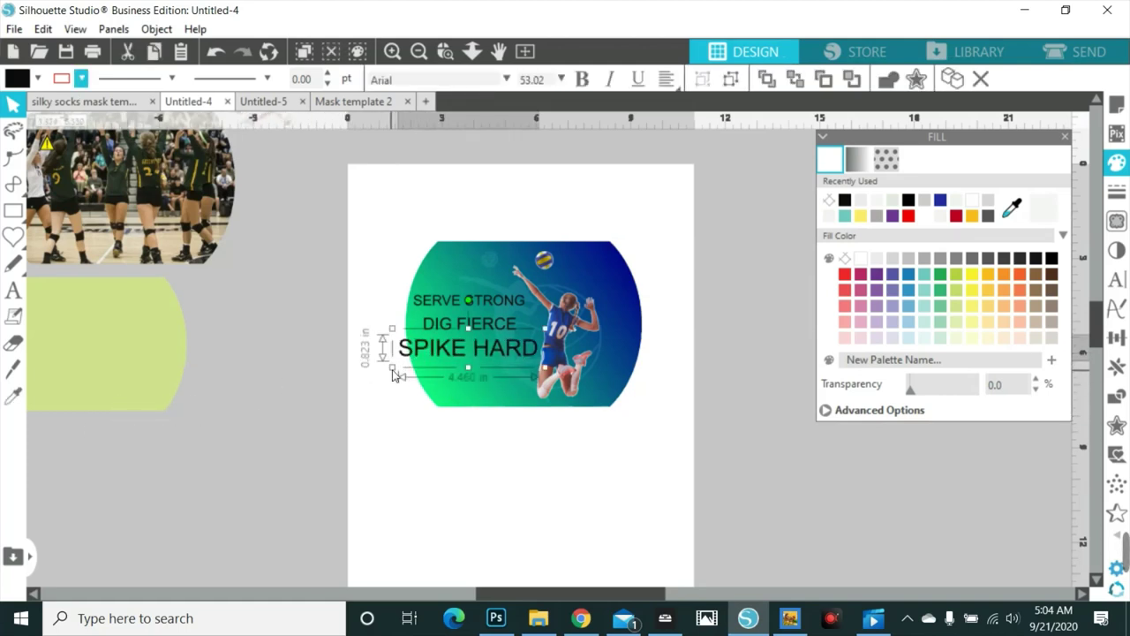
left_click_drag(401, 372, 457, 358)
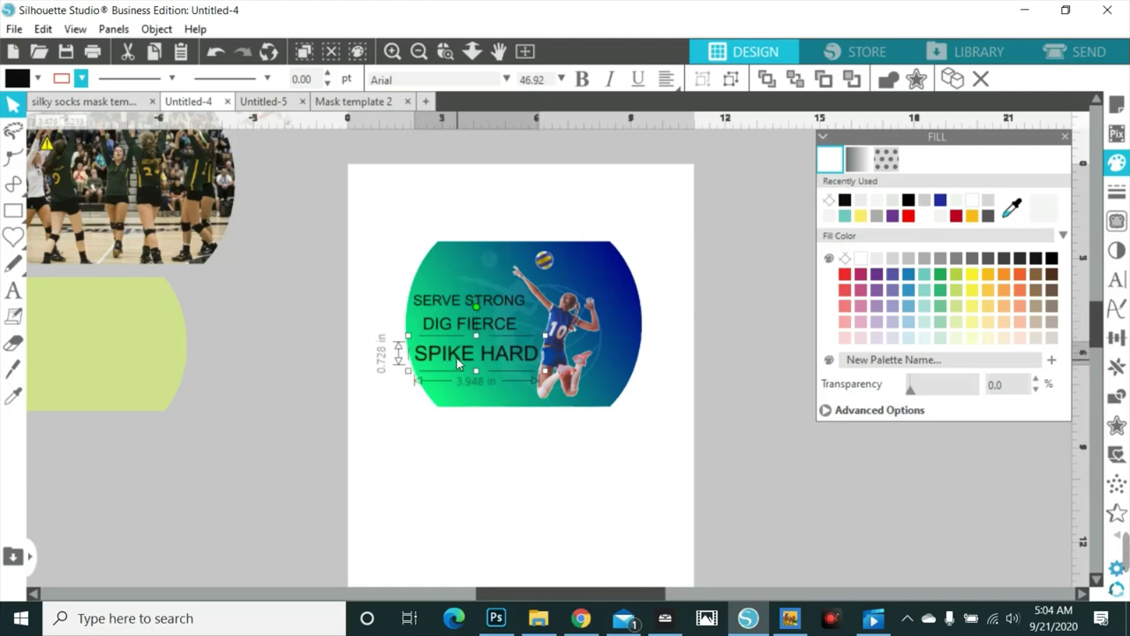
- Move DIG FIERCE slightly down so it sits evenly between SERVE STRONG and SPIKE HARD, leaving nothing selected
left_click(460, 330)
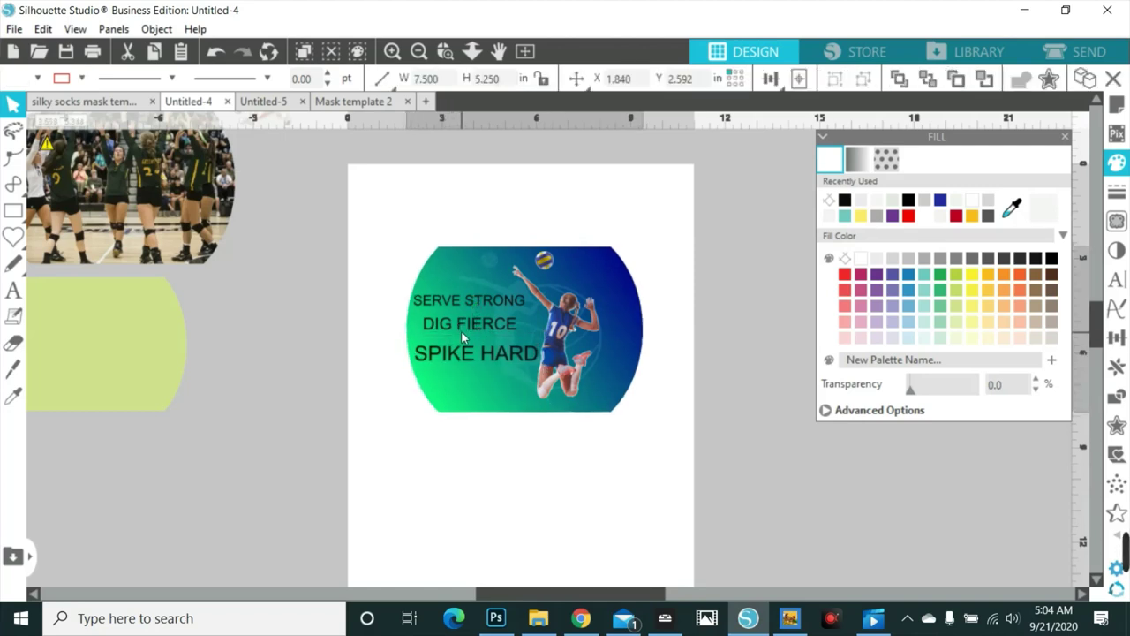
left_click(460, 329)
left_click_drag(457, 327, 459, 330)
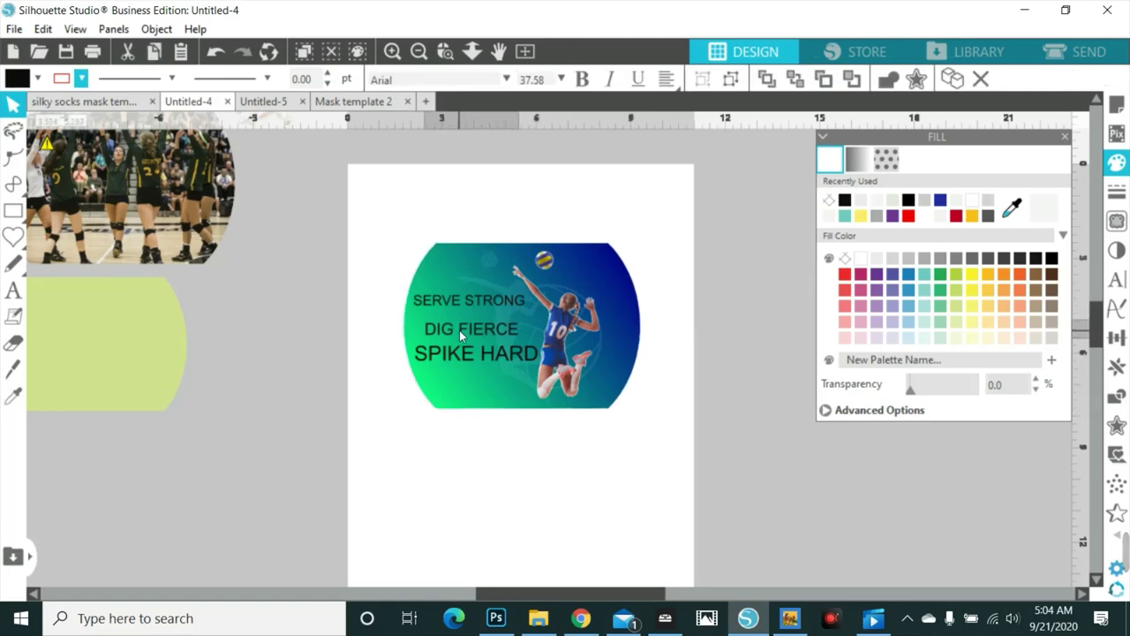
key("Escape")
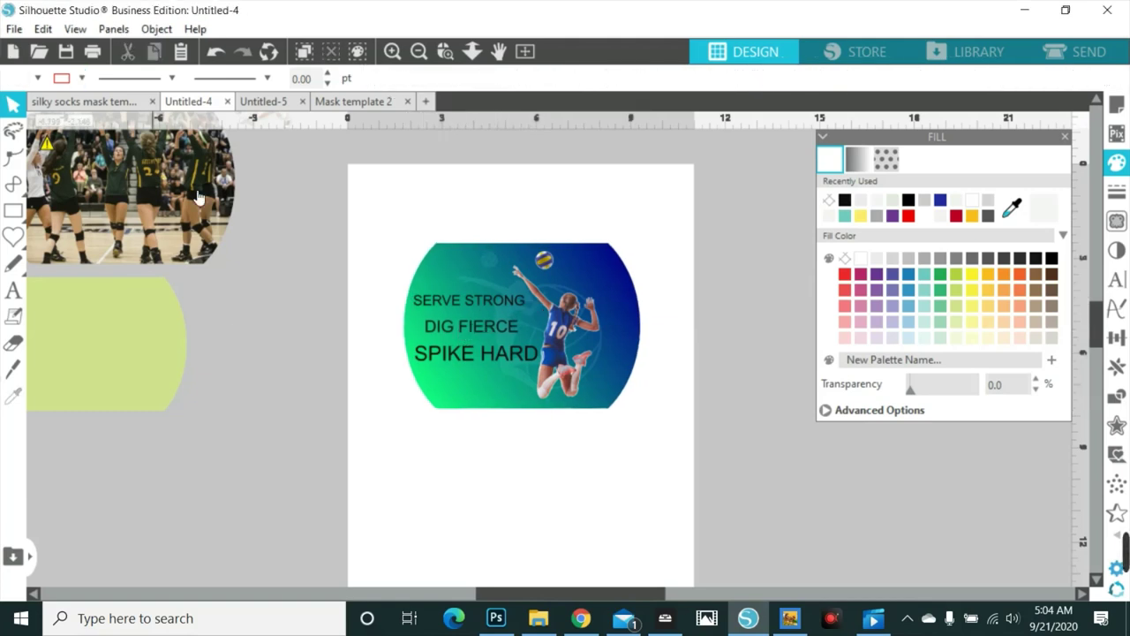
- Group the gradient mask background with the faint silhouette so they move as one object
left_click(492, 247)
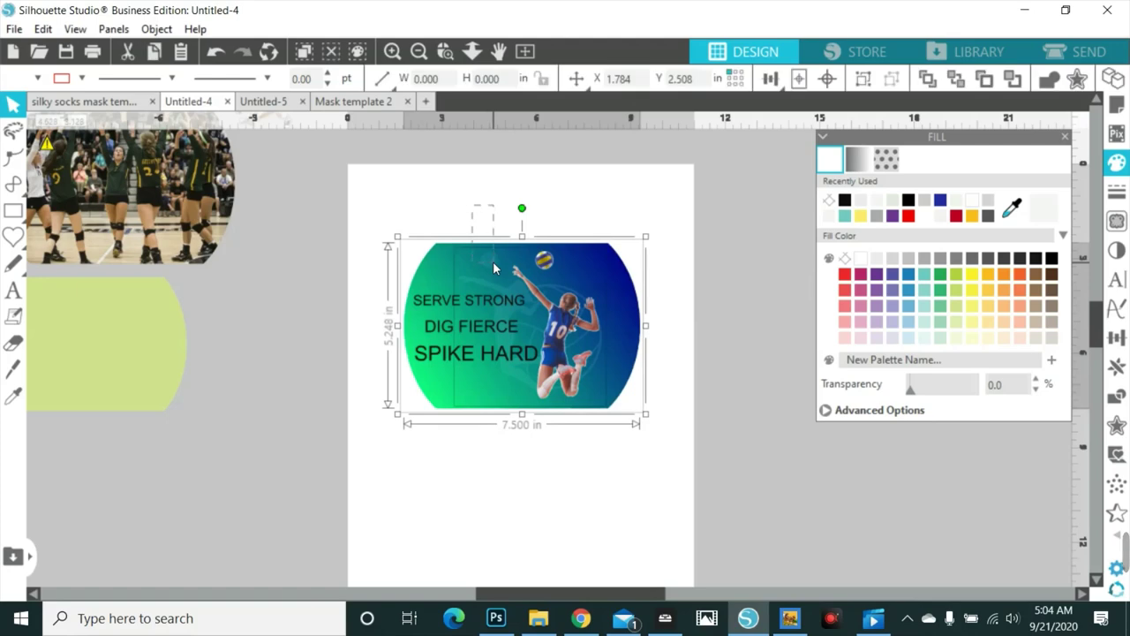
right_click(493, 263)
left_click(559, 399)
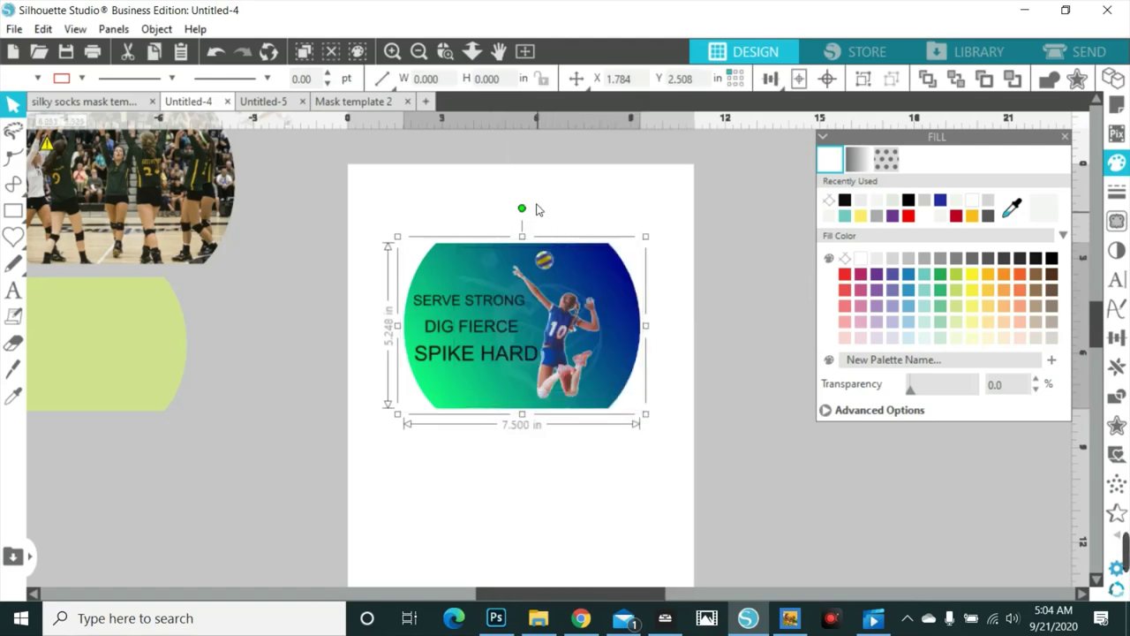
right_click(551, 269)
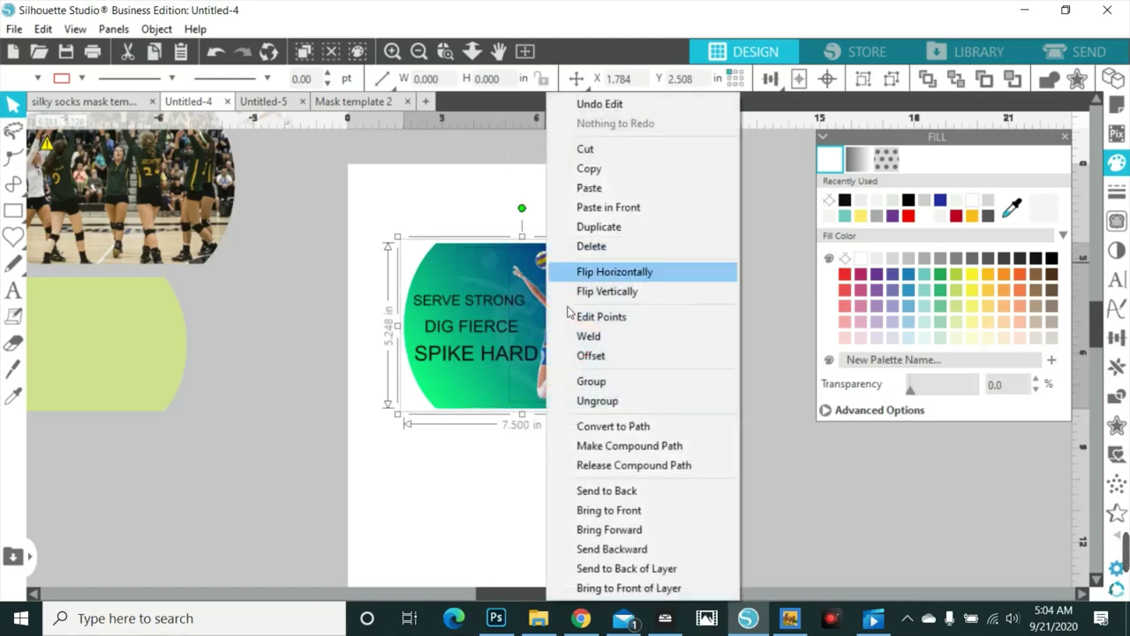
left_click(583, 398)
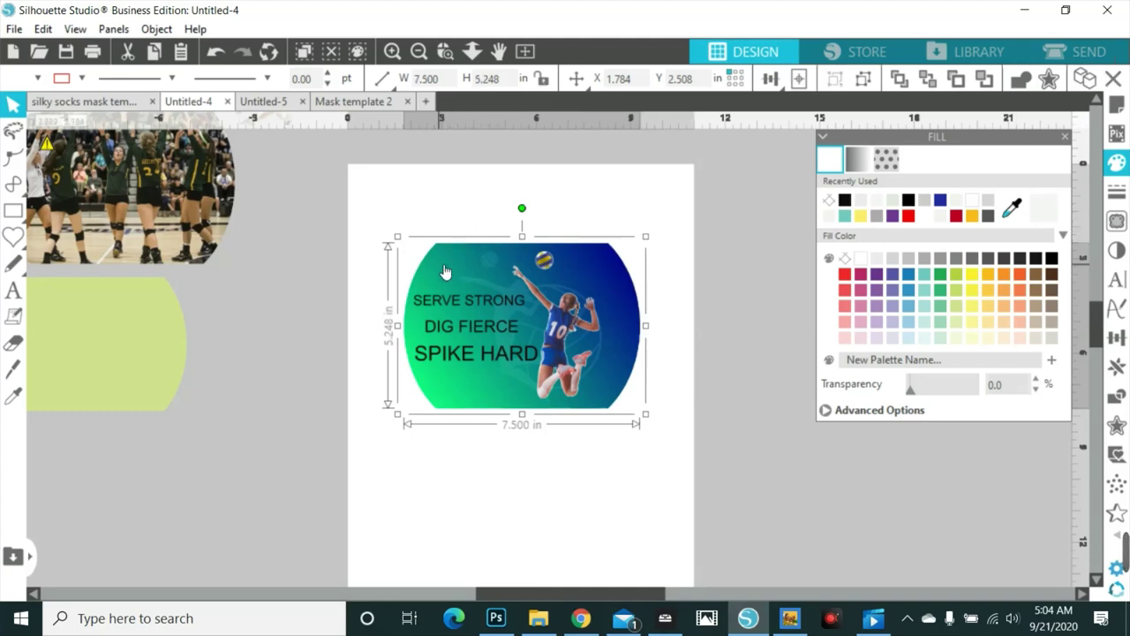
- Set the SERVE STRONG text in BigNoodleTitling, enlarge it to about 58 pt, and nudge it into place above DIG FIERCE
left_click(453, 298)
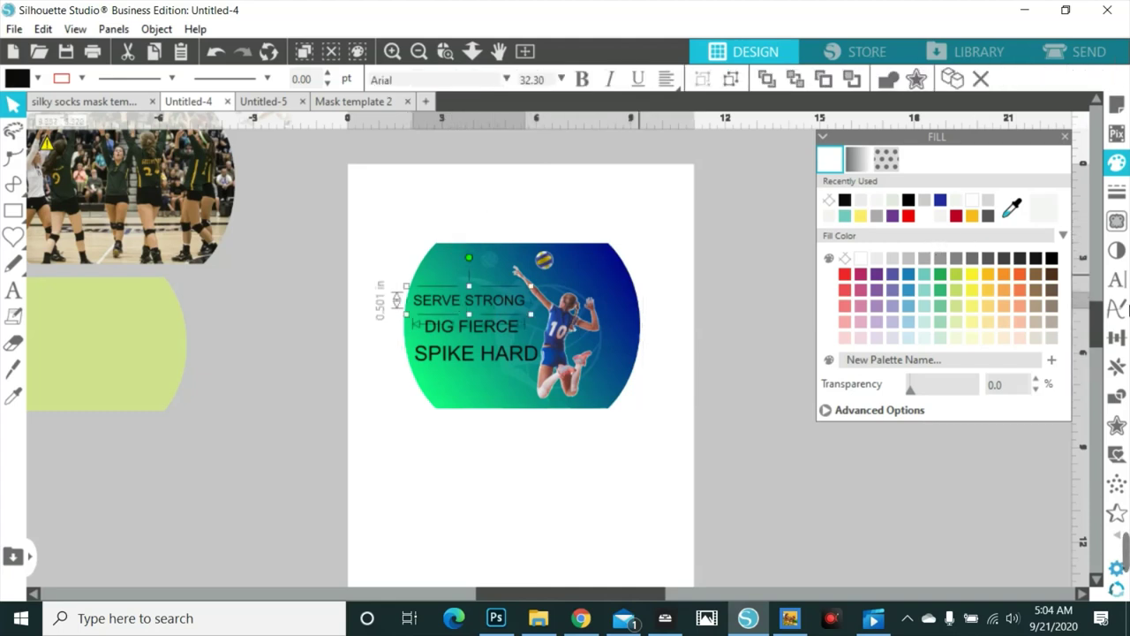
left_click(1118, 279)
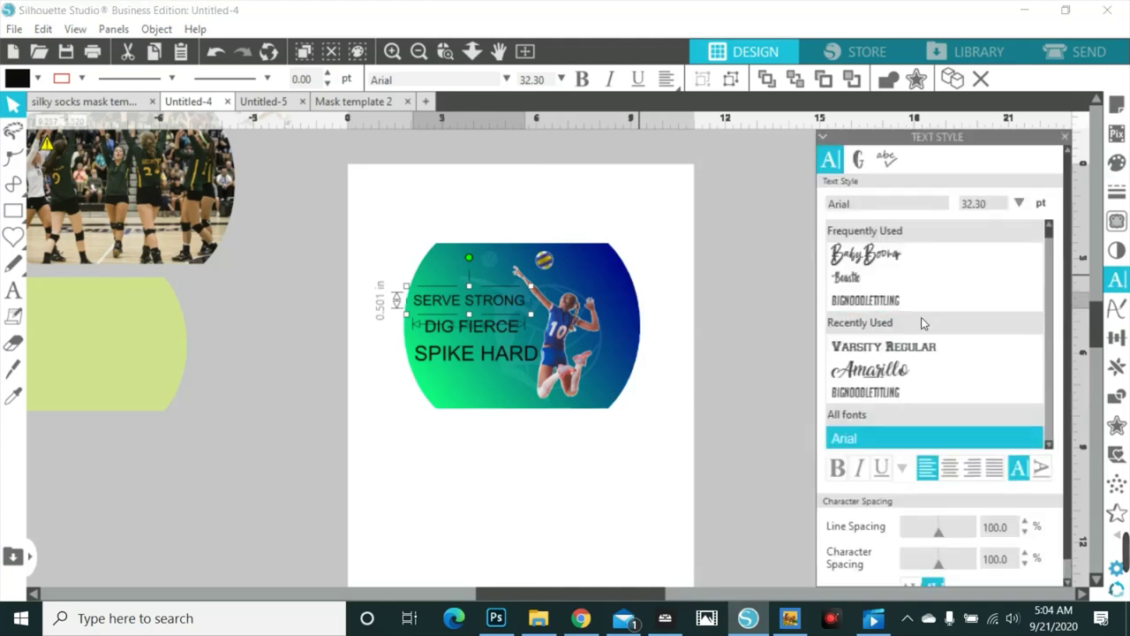
scroll(919, 331, "down", 3)
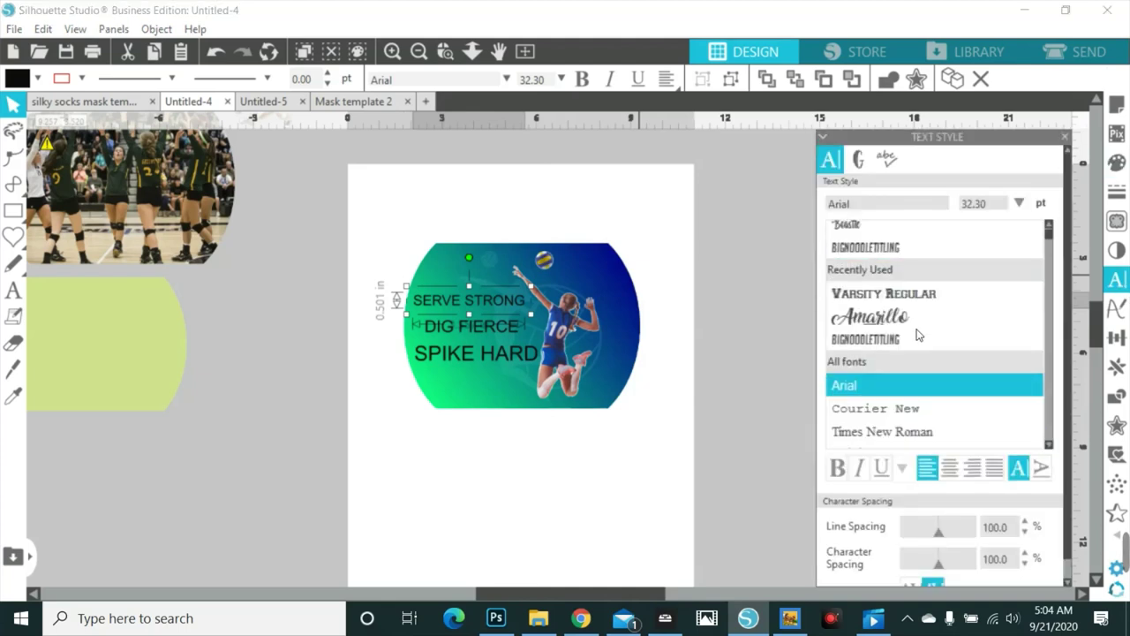
scroll(919, 336, "up", 4)
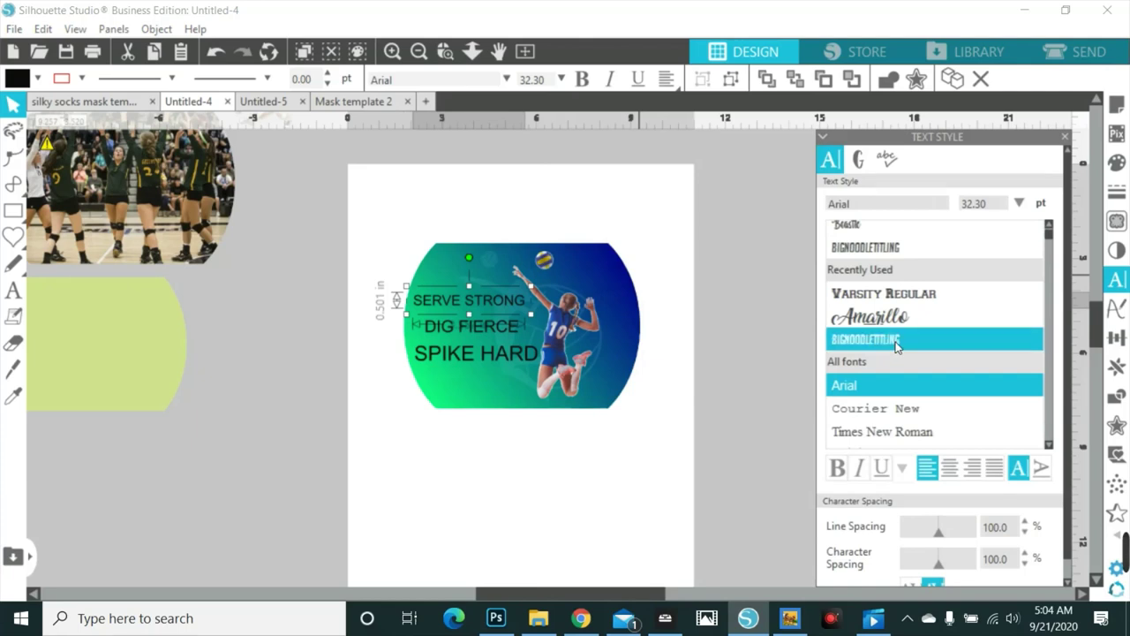
left_click(895, 341)
left_click_drag(475, 287, 521, 275)
key("Right")
key("Right")
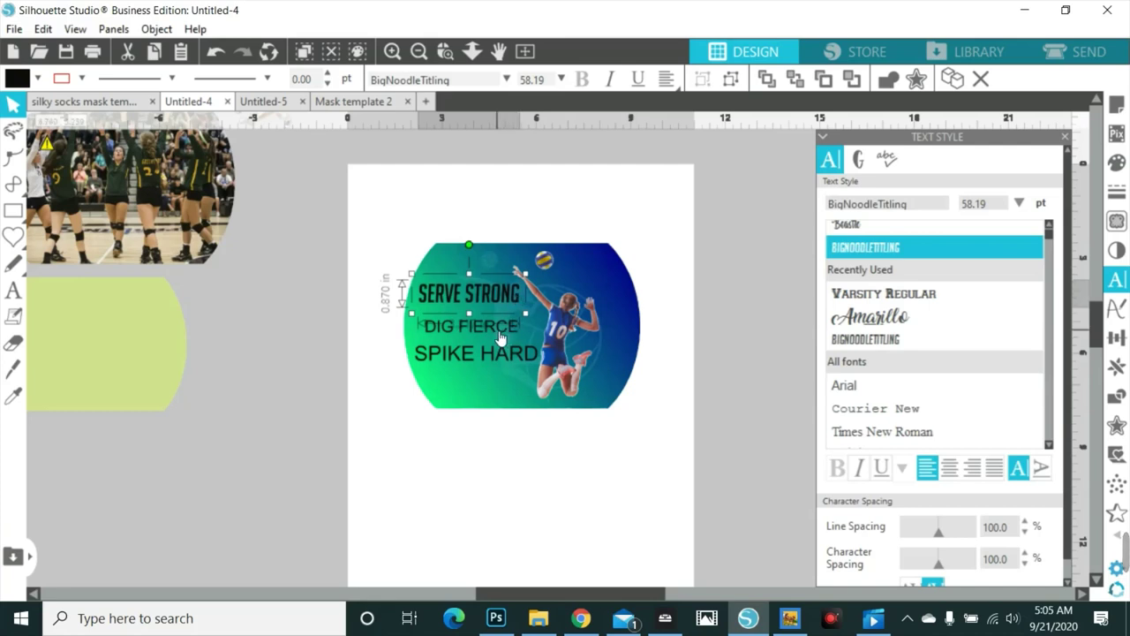
- Try the Albertho font on the DIG FIERCE text
left_click(499, 336)
scroll(894, 331, "down", 6)
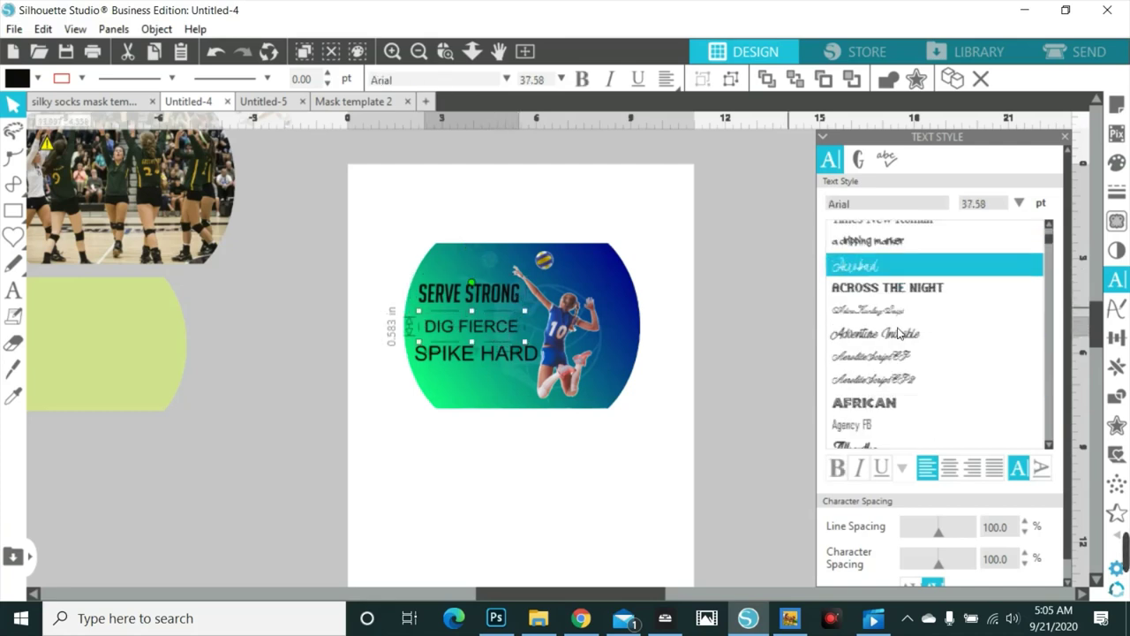
left_click(891, 341)
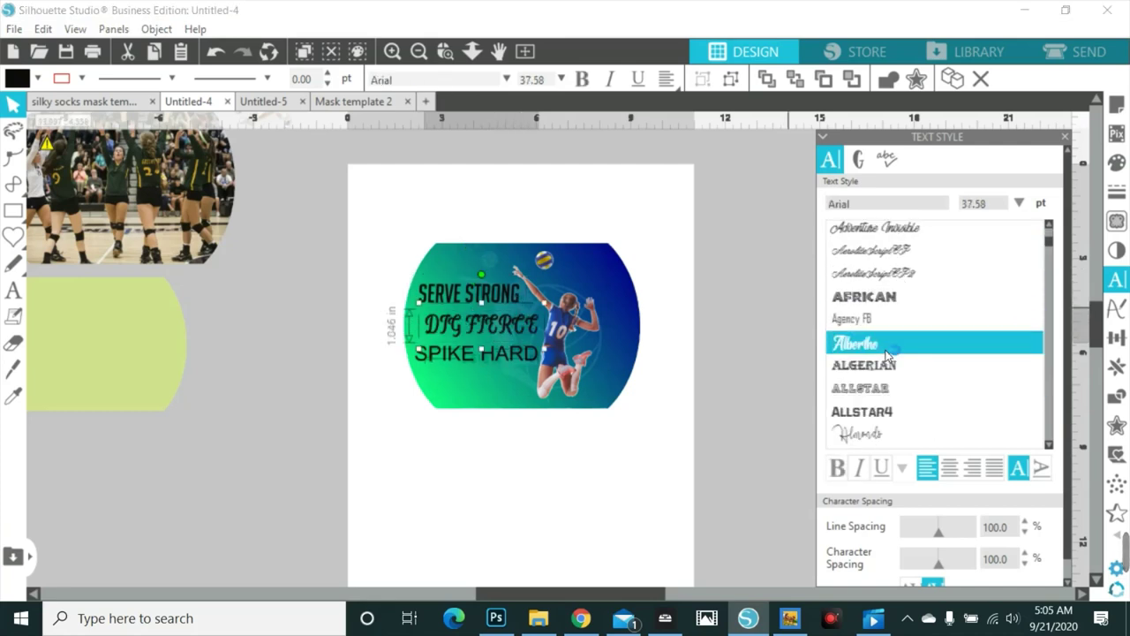
- Look further through the fonts and try Beverly on the DIG FIERCE text
scroll(887, 340, "down", 2)
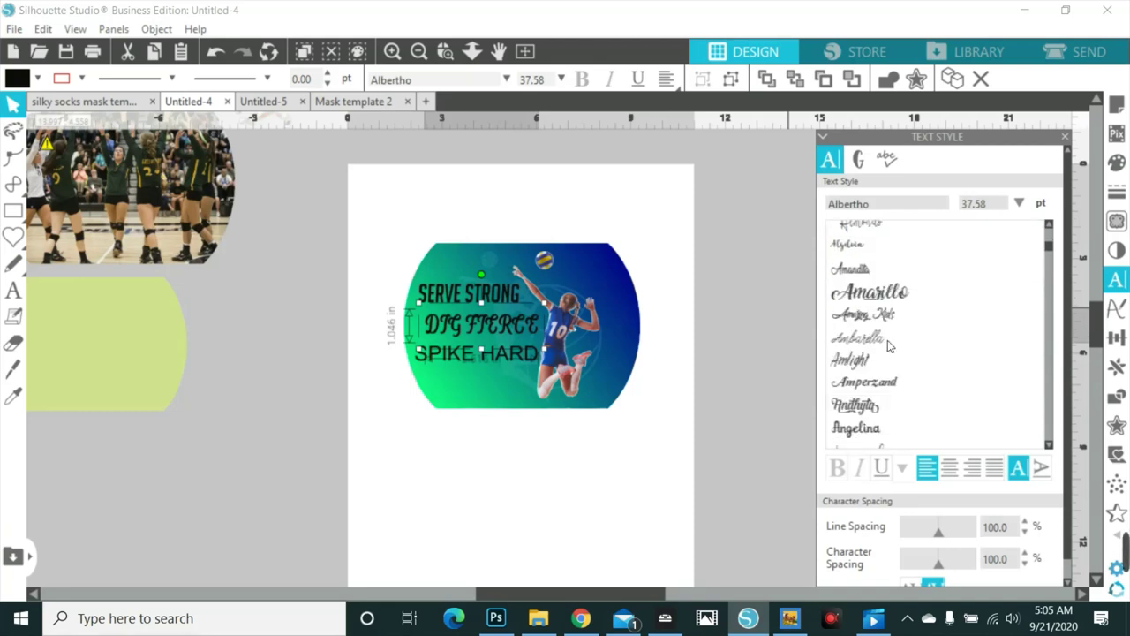
scroll(888, 340, "down", 6)
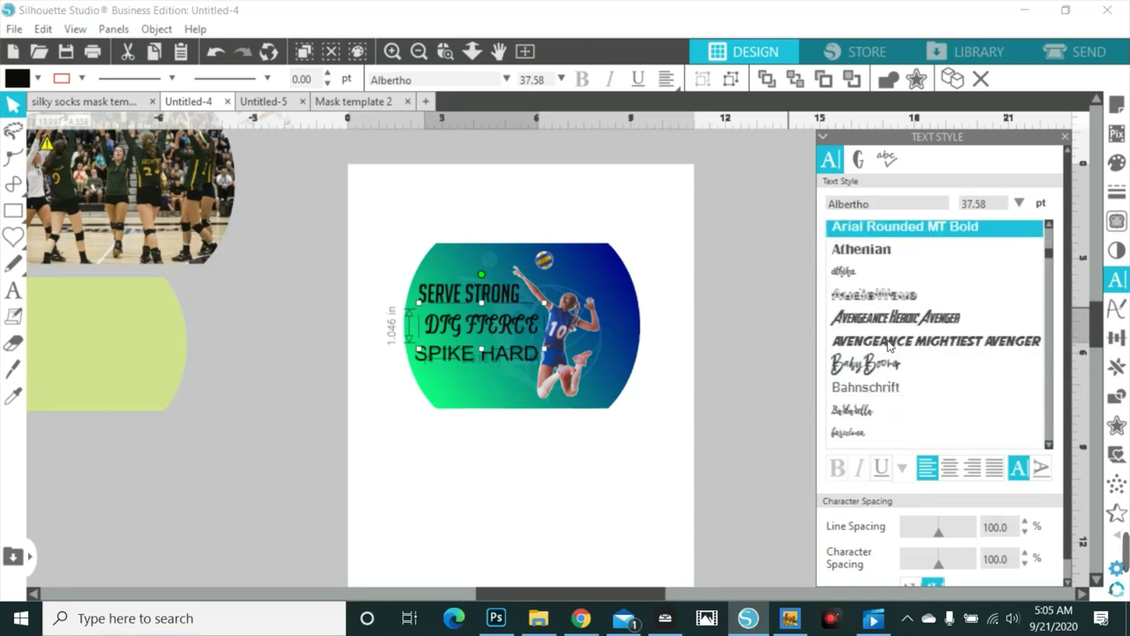
scroll(888, 342, "down", 8)
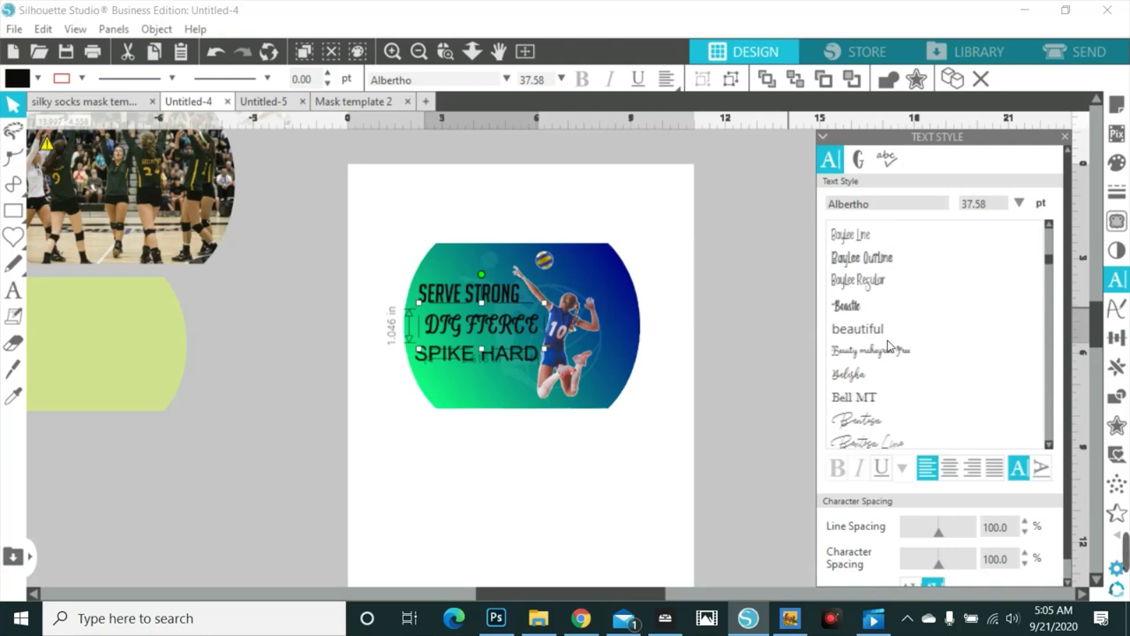
scroll(888, 341, "down", 4)
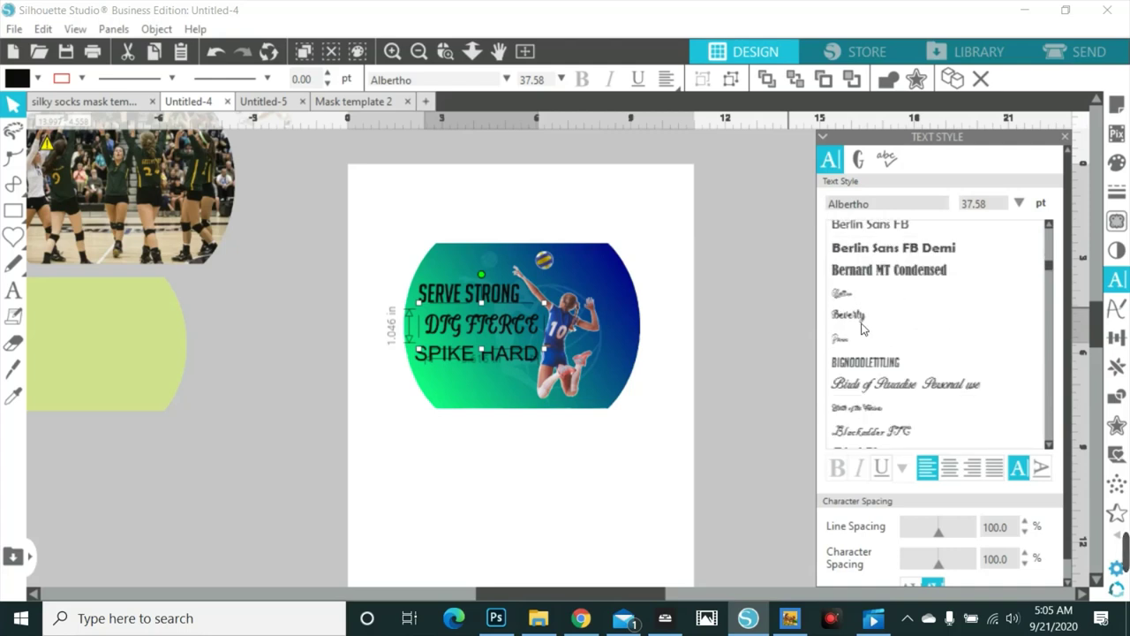
left_click(863, 327)
scroll(884, 341, "down", 3)
left_click(886, 345)
scroll(886, 345, "down", 2)
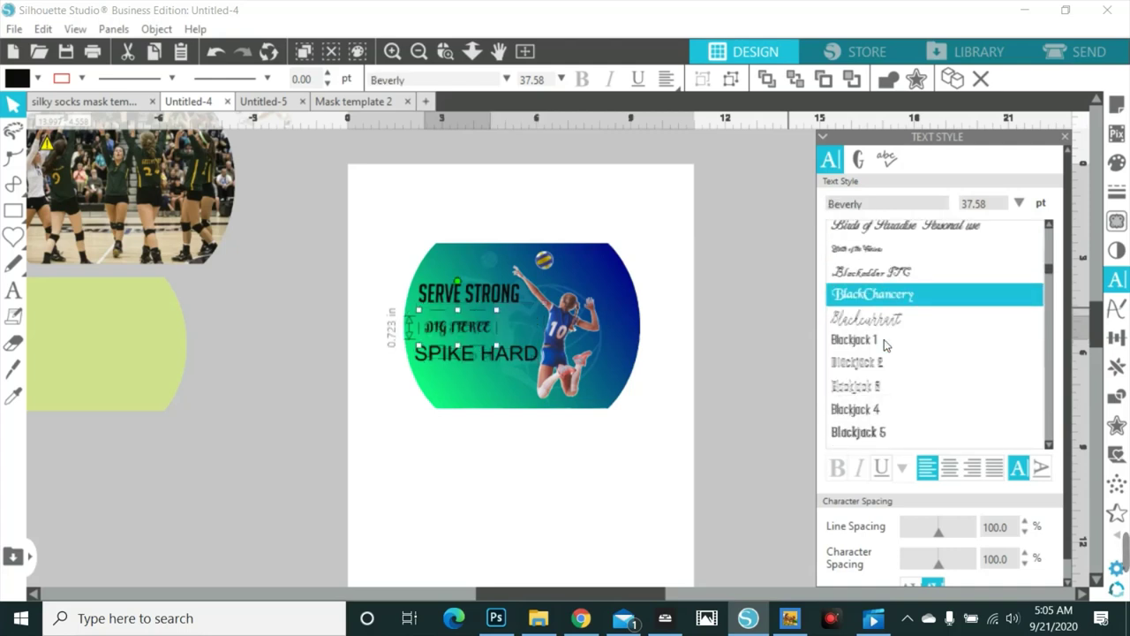
- Set the DIG FIERCE text in the Chiller font and enlarge it to about 66 pt between the other two lines
scroll(878, 335, "down", 6)
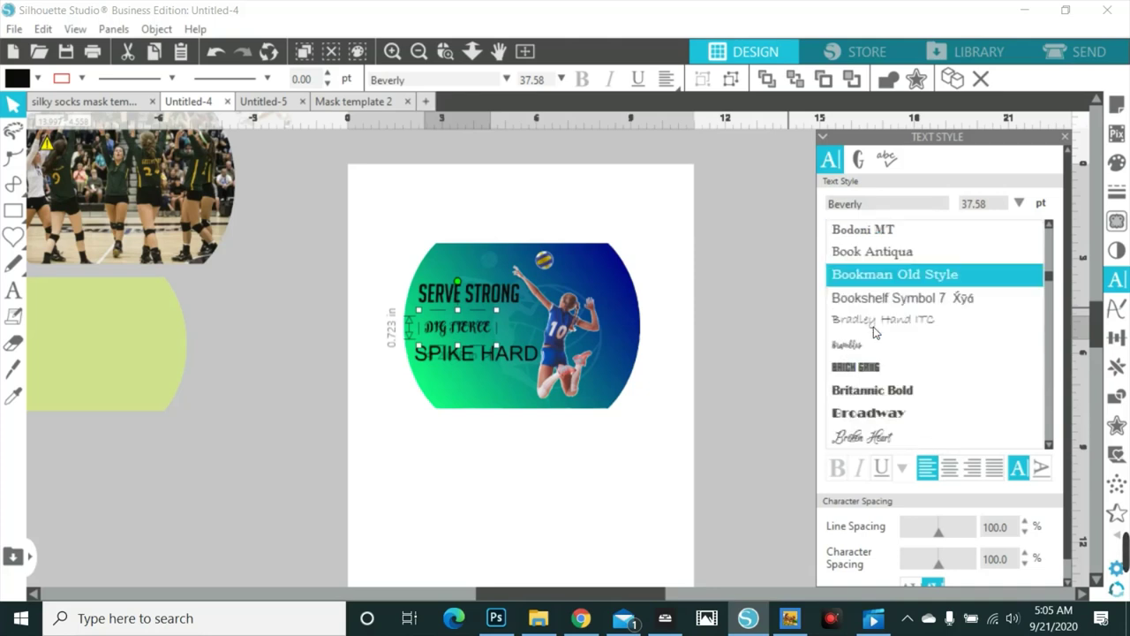
scroll(873, 330, "down", 6)
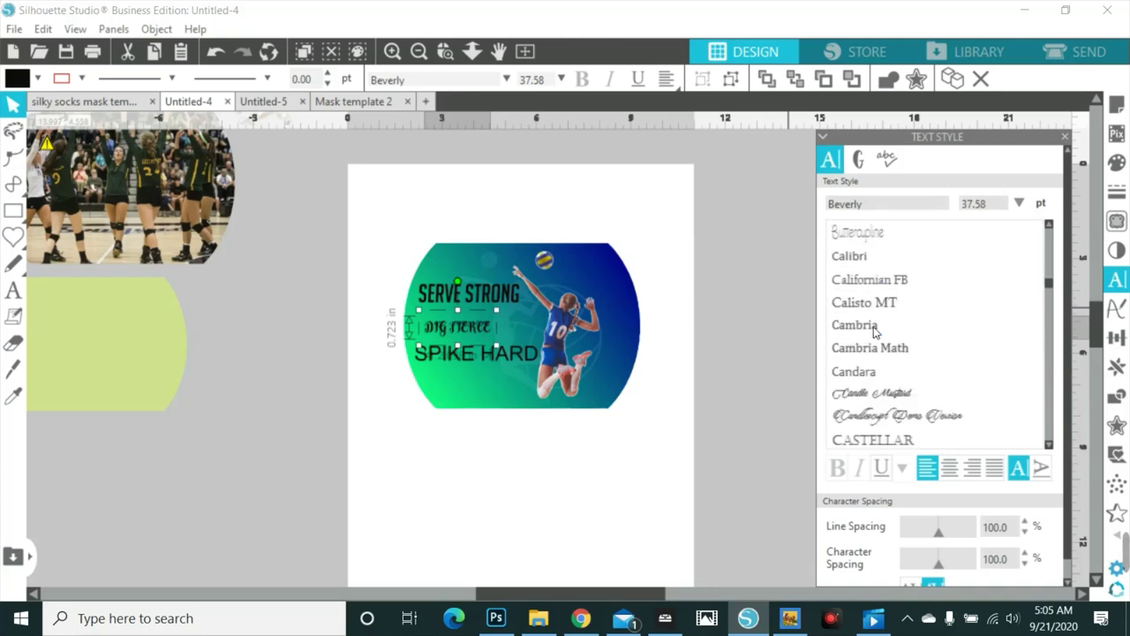
scroll(874, 326, "down", 6)
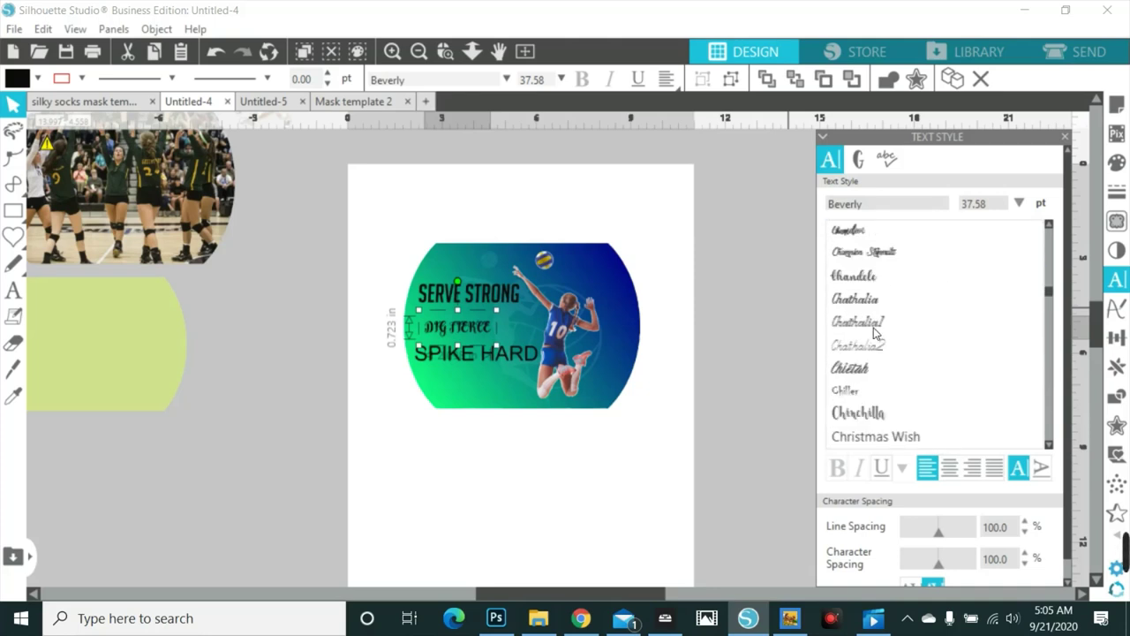
scroll(872, 331, "down", 1)
left_click(867, 336)
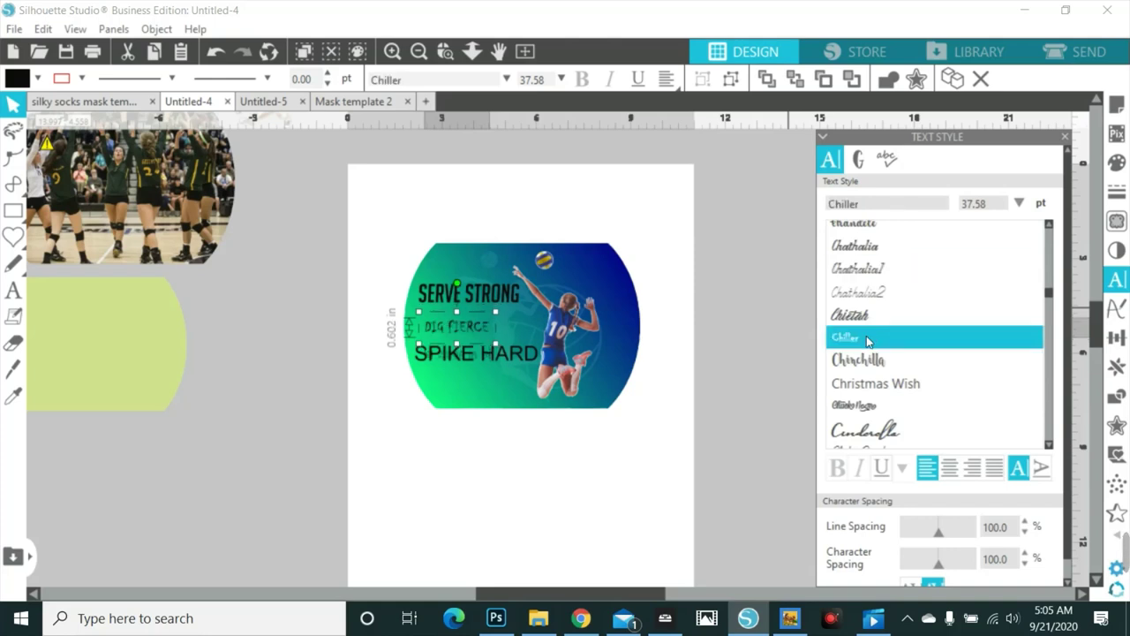
mouse_move(496, 311)
left_mouse_down()
mouse_move(543, 301)
mouse_move(498, 323)
left_mouse_up()
- Look further through the fonts and try Footlight MT Light and Fister theylard on the DIG FIERCE text
scroll(899, 362, "down", 5)
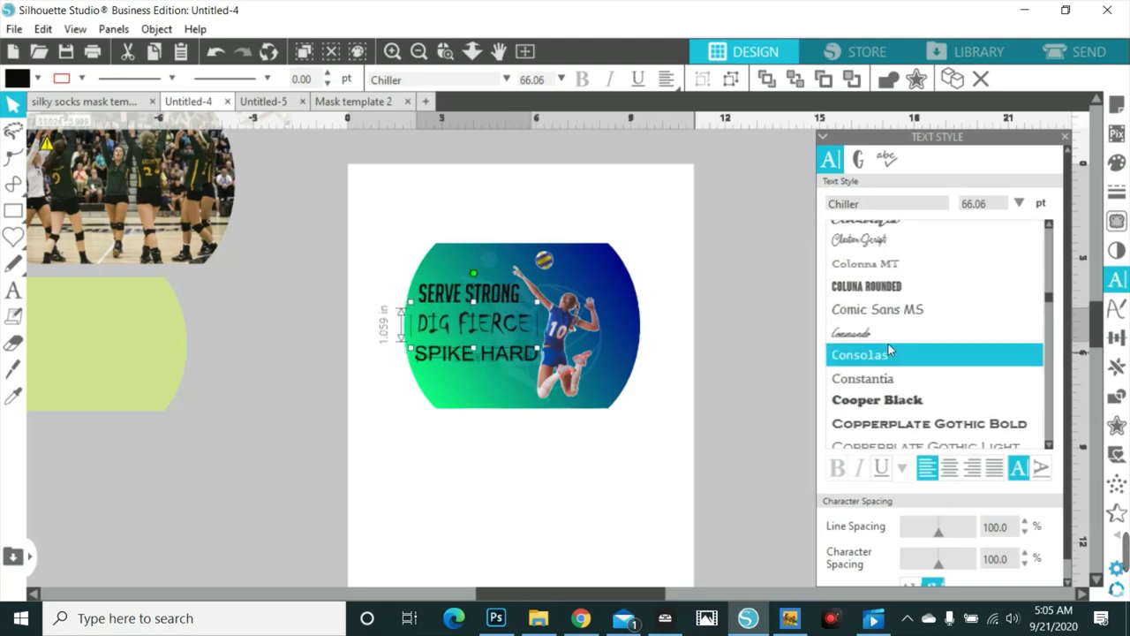
scroll(889, 346, "down", 4)
scroll(886, 349, "down", 2)
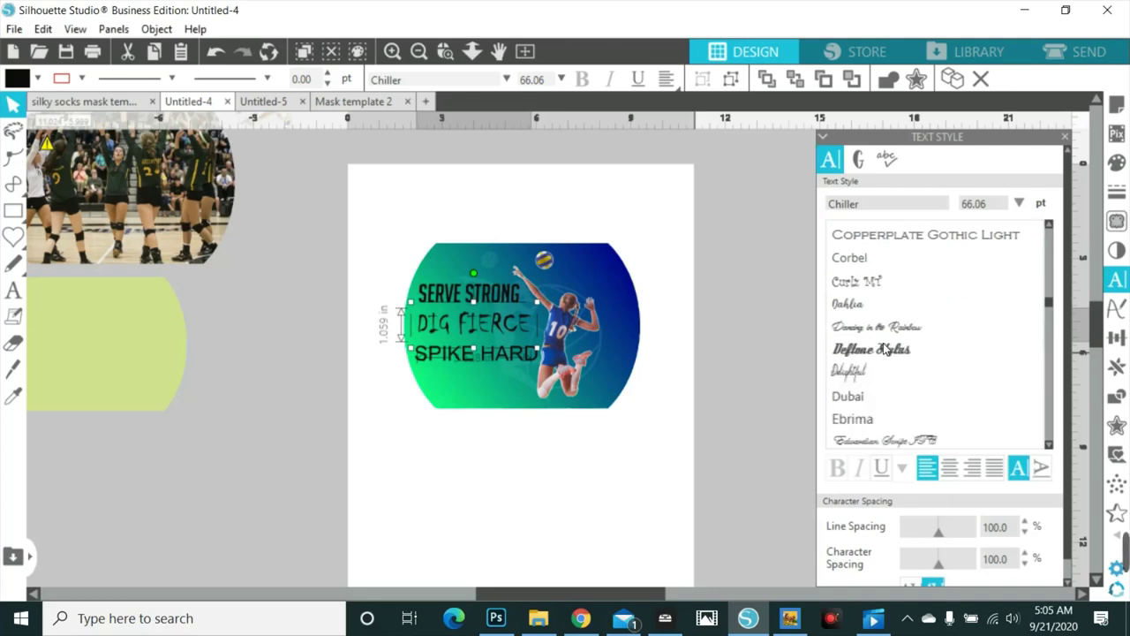
scroll(886, 349, "down", 3)
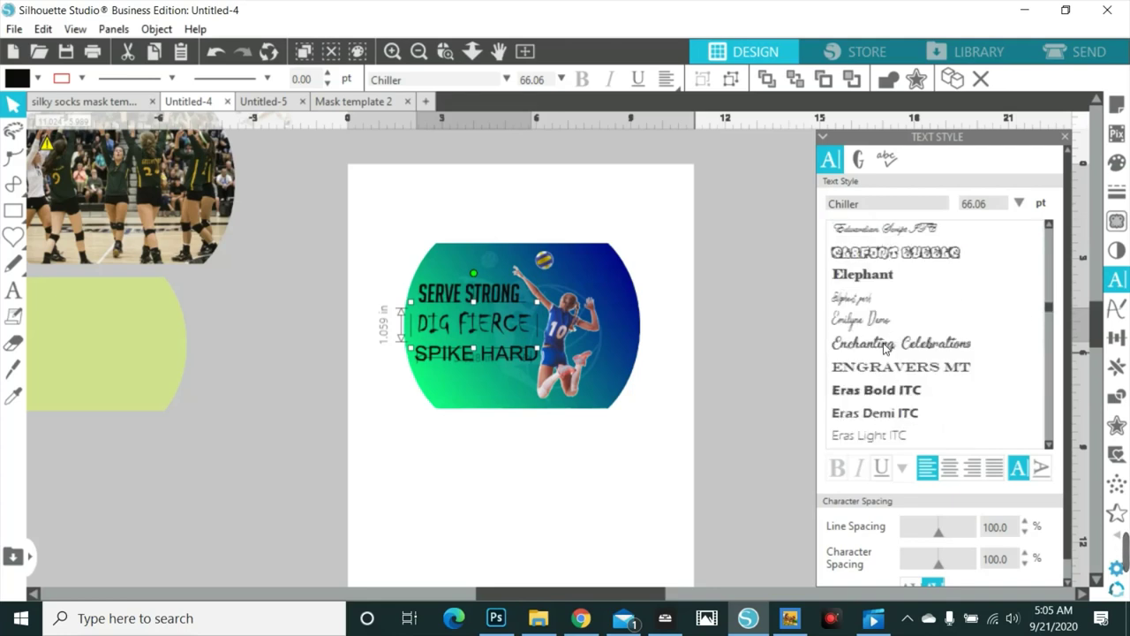
scroll(884, 349, "down", 2)
scroll(884, 349, "down", 4)
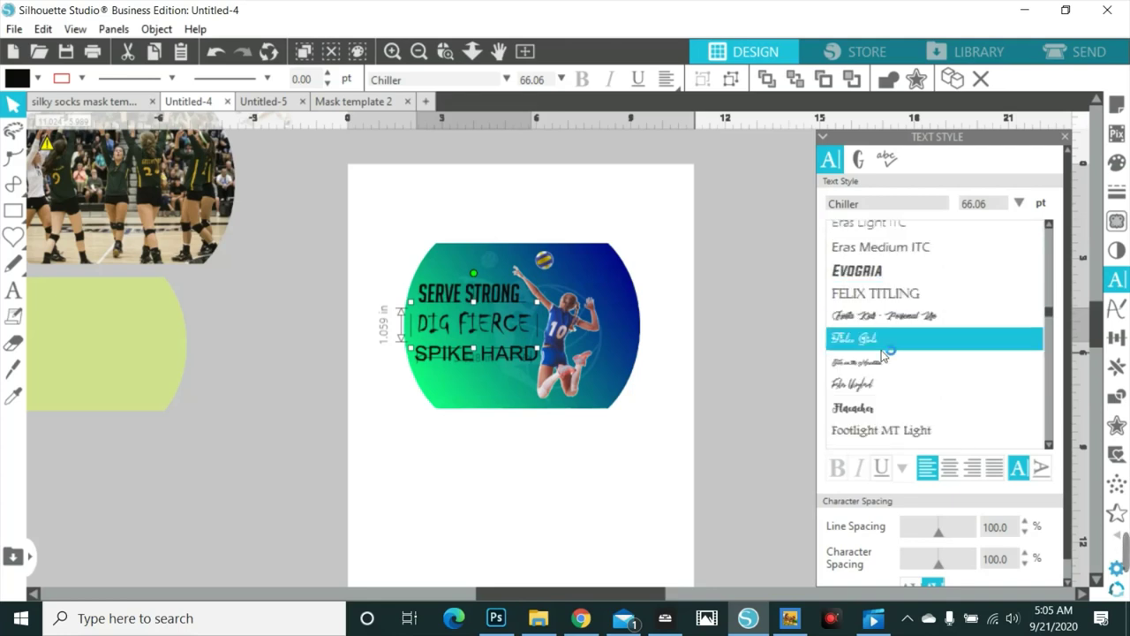
left_click(877, 327)
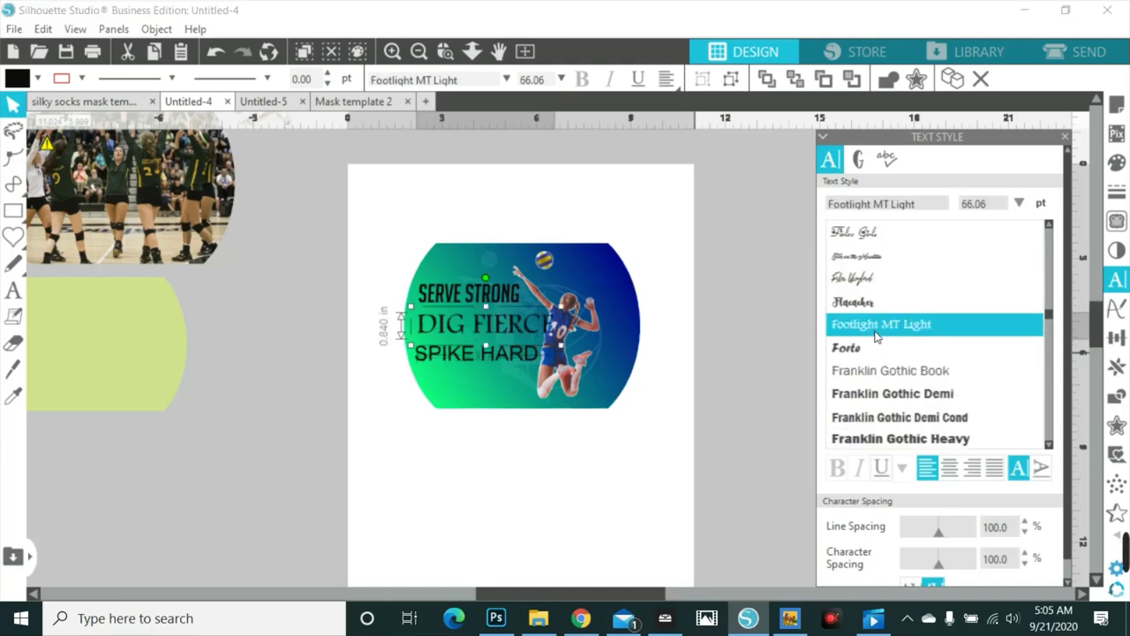
left_click(870, 279)
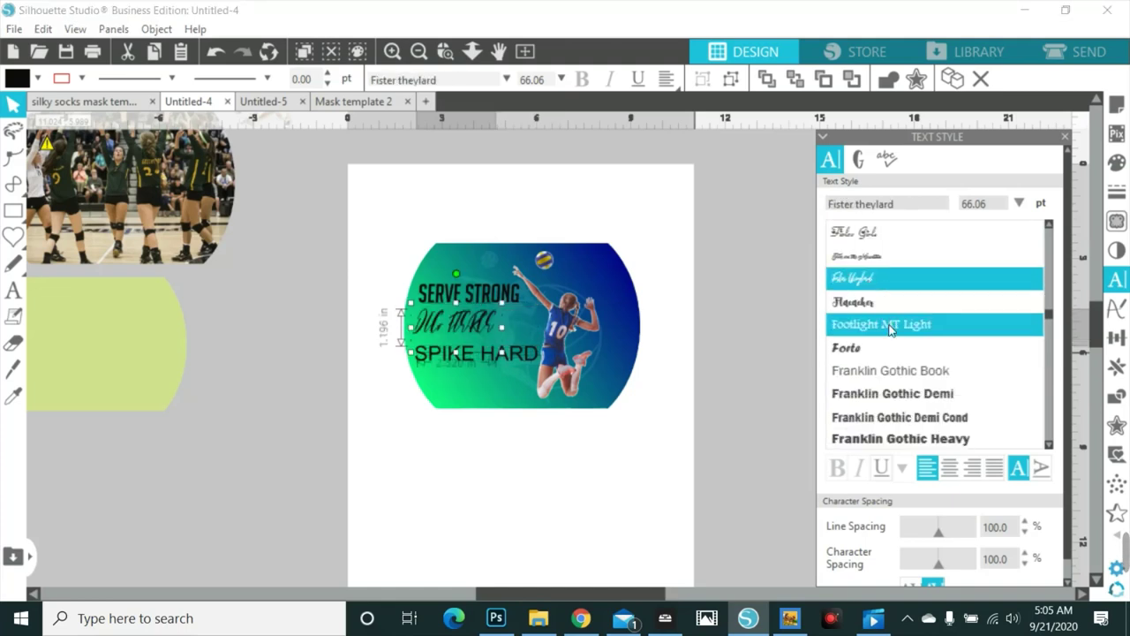
- Try the Gianetta and Gettiiron fonts on the DIG FIERCE text
scroll(890, 326, "down", 3)
scroll(891, 329, "down", 2)
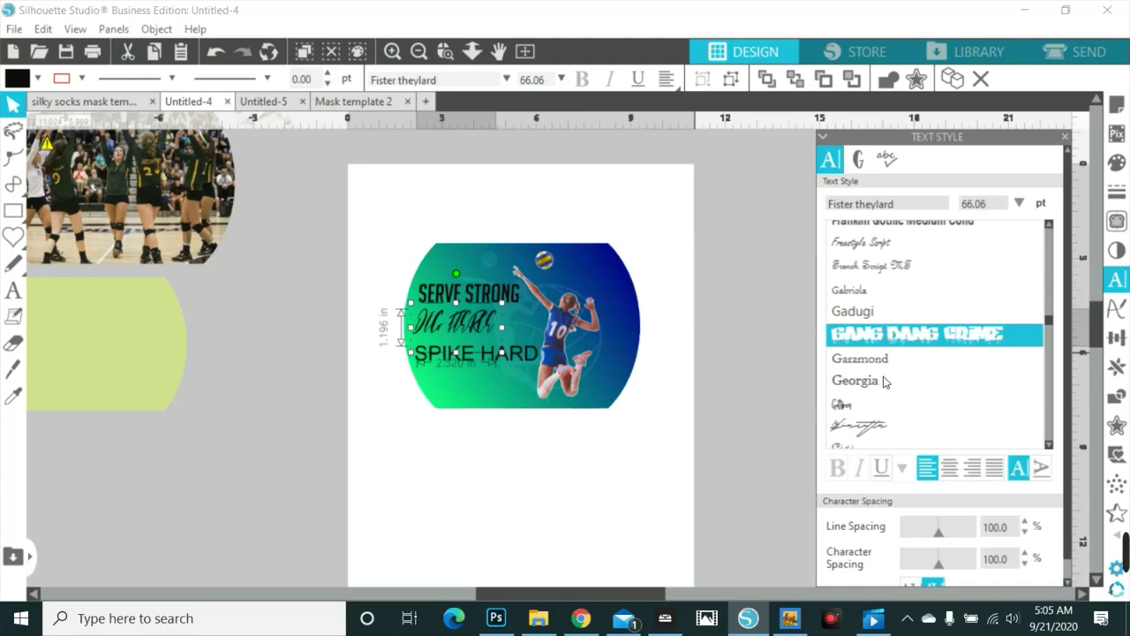
left_click(878, 421)
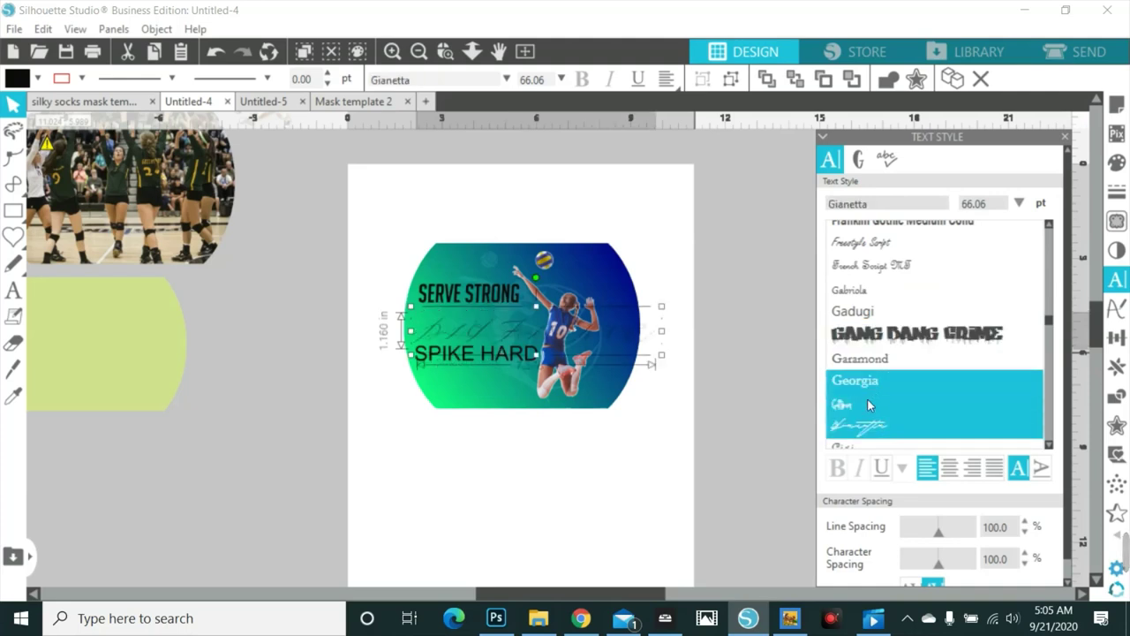
left_click(866, 403)
- Look through the fonts from G to H and try Home on the DIG FIERCE text
scroll(865, 407, "down", 2)
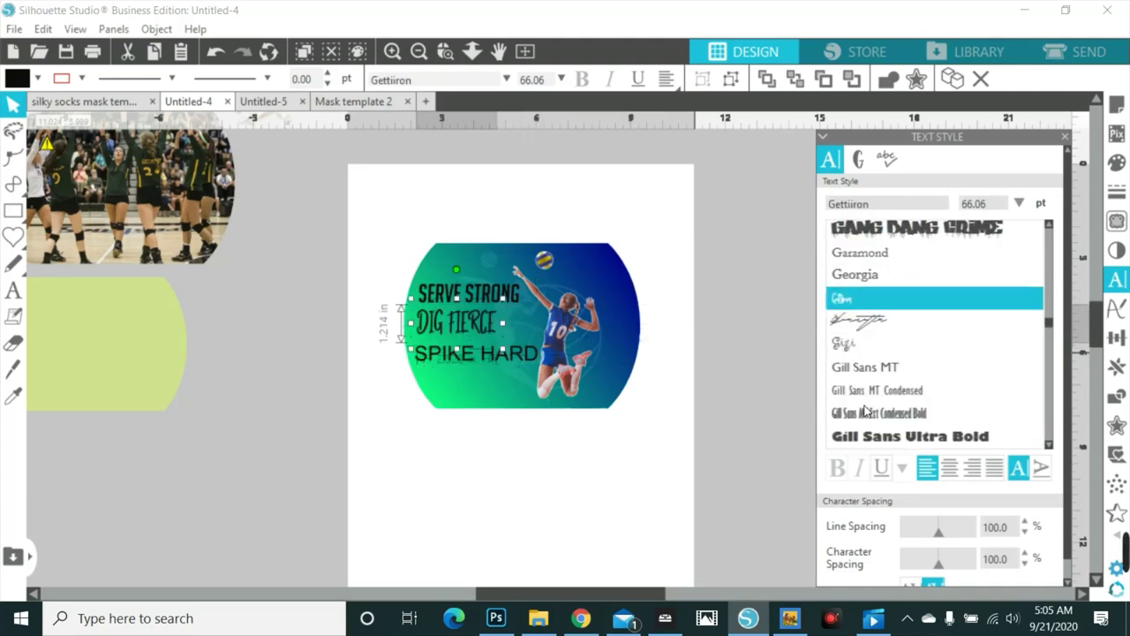
scroll(866, 380, "down", 2)
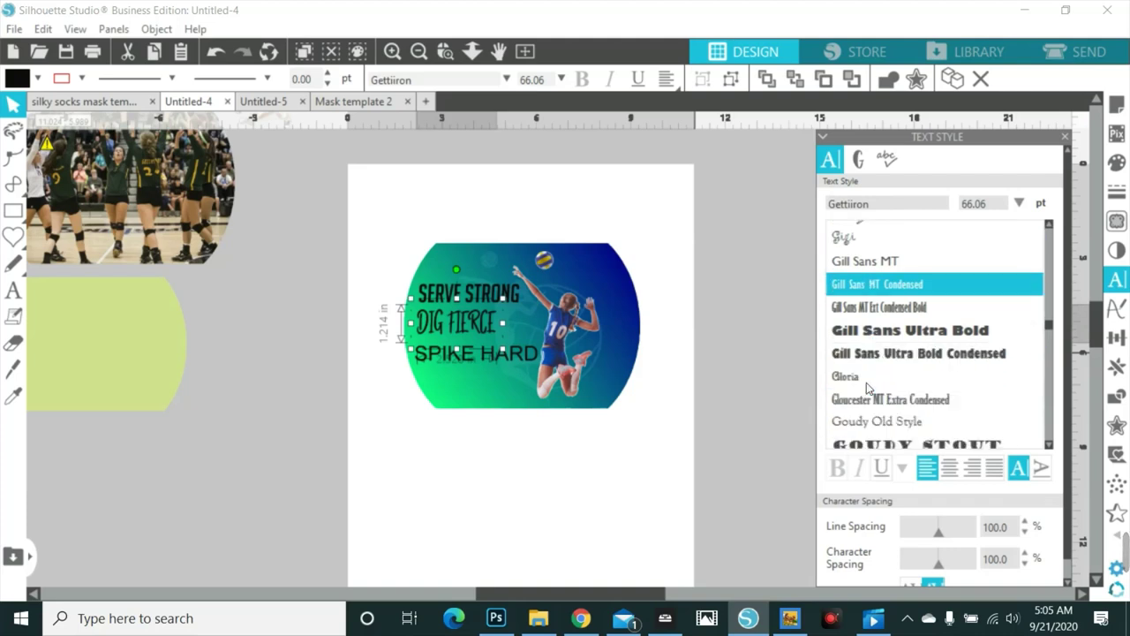
scroll(866, 384, "down", 2)
scroll(865, 388, "down", 5)
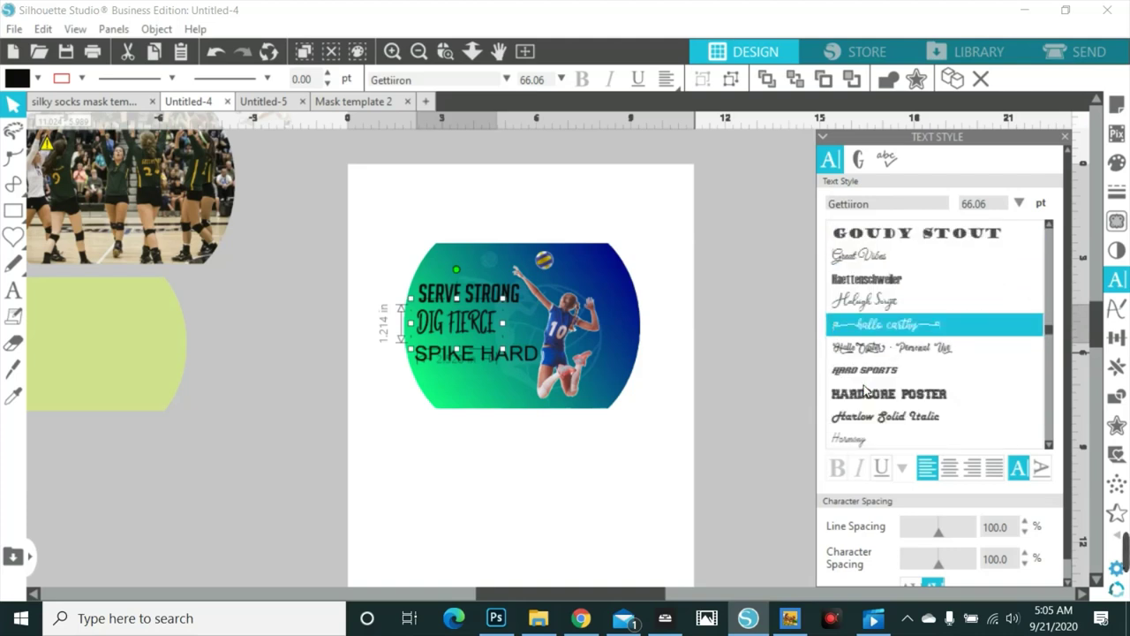
scroll(866, 391, "down", 2)
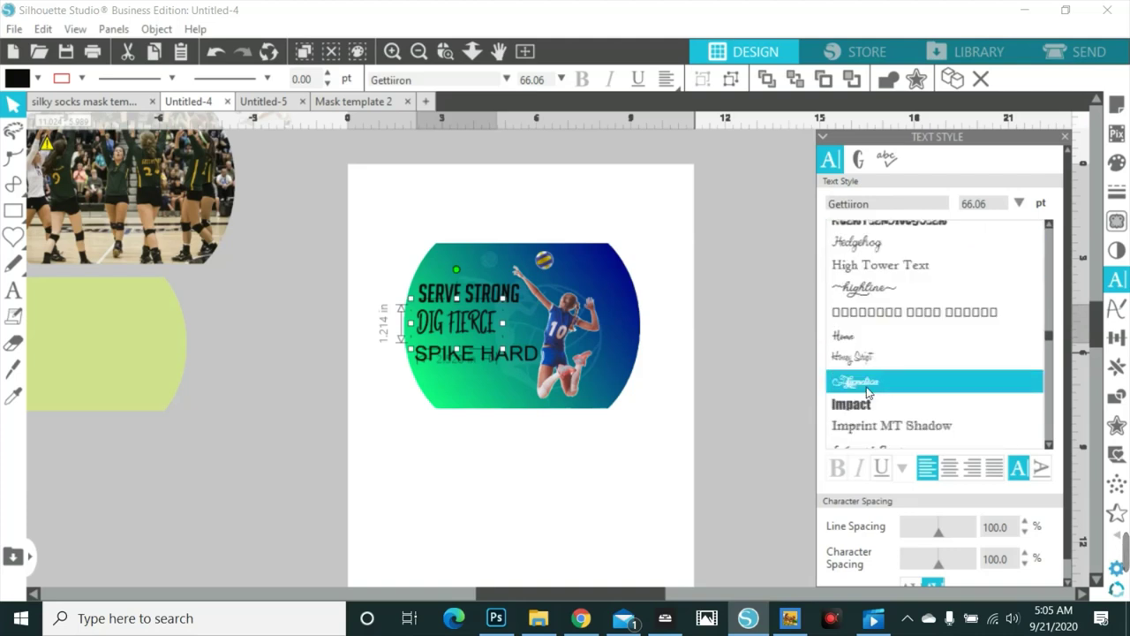
left_click(861, 337)
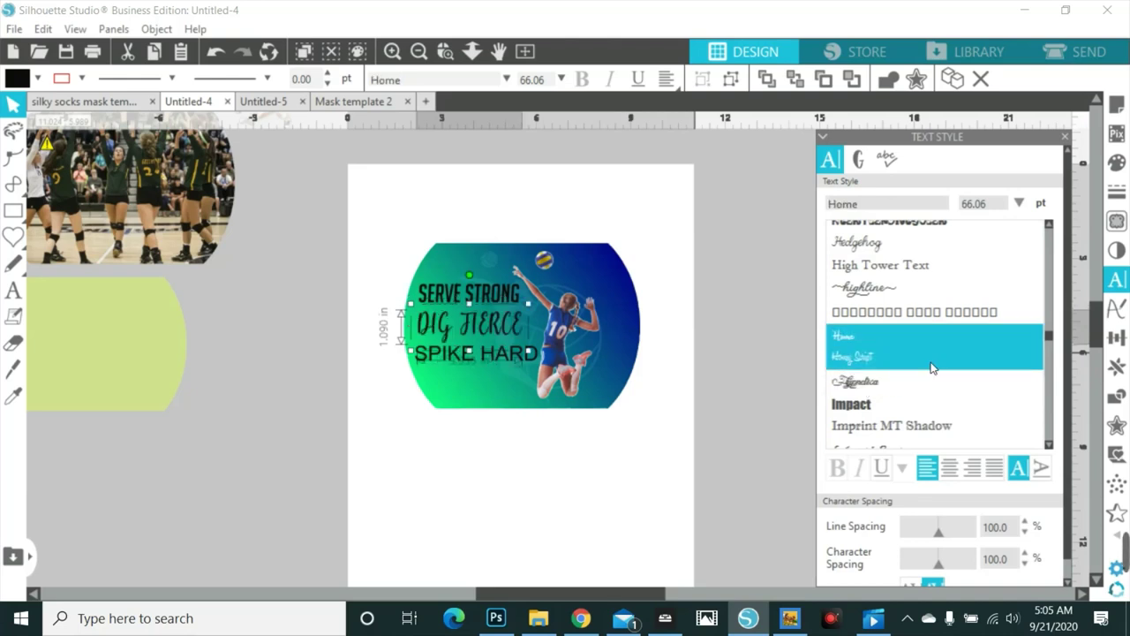
- Try the Juice ITC font on the DIG FIERCE text, shift it slightly to the right and enlarge it to about 68 pt
scroll(918, 362, "down", 2)
scroll(926, 370, "down", 2)
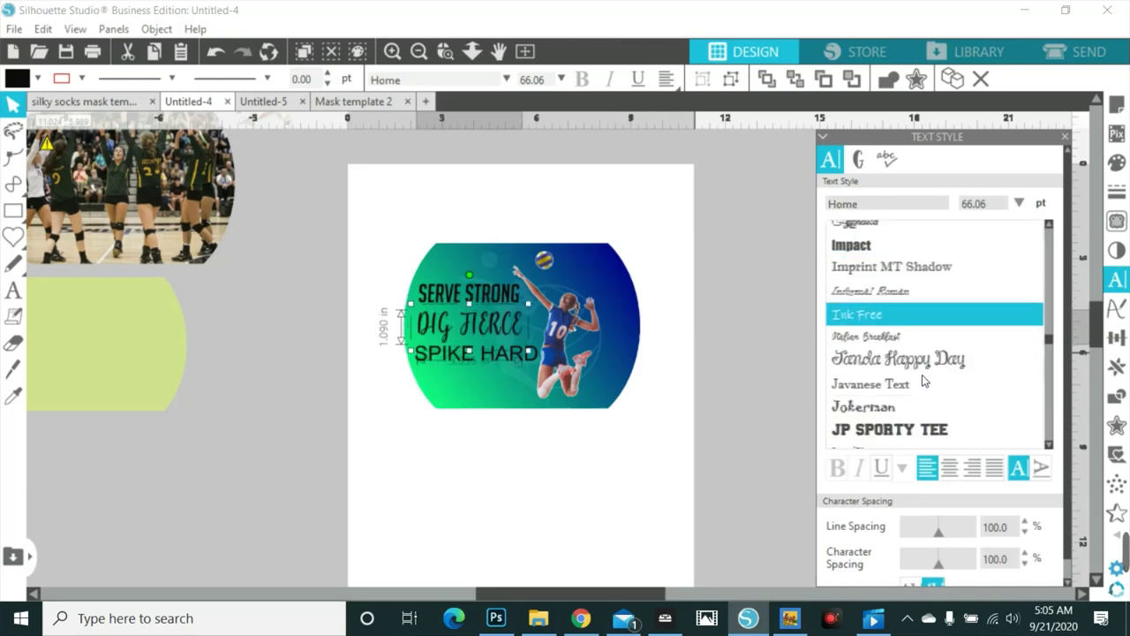
scroll(924, 378, "down", 1)
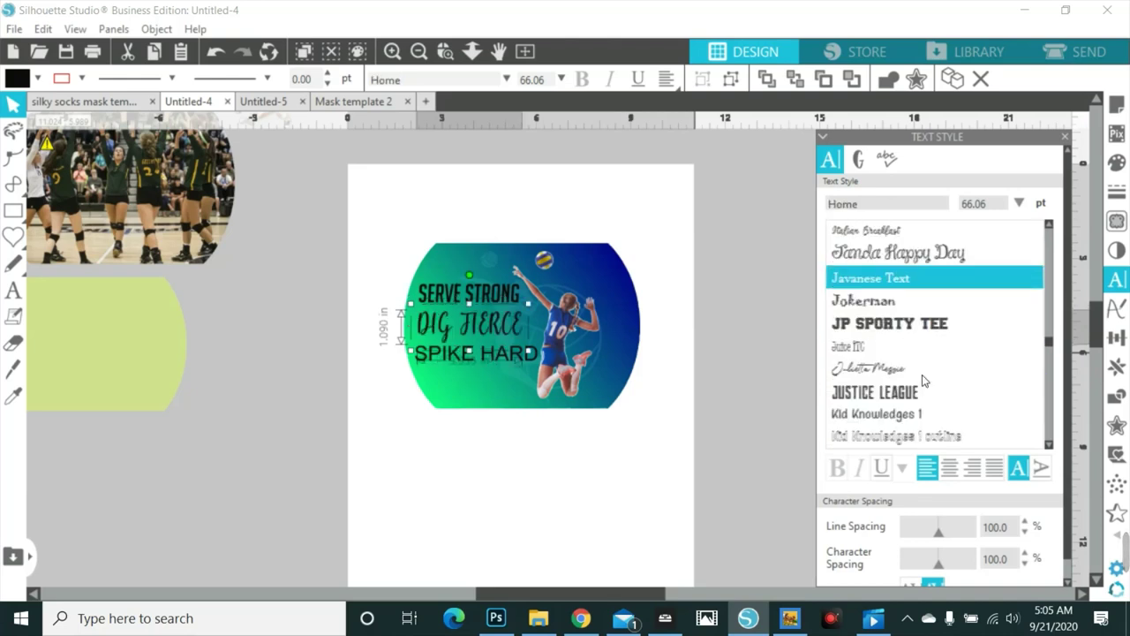
left_click(884, 348)
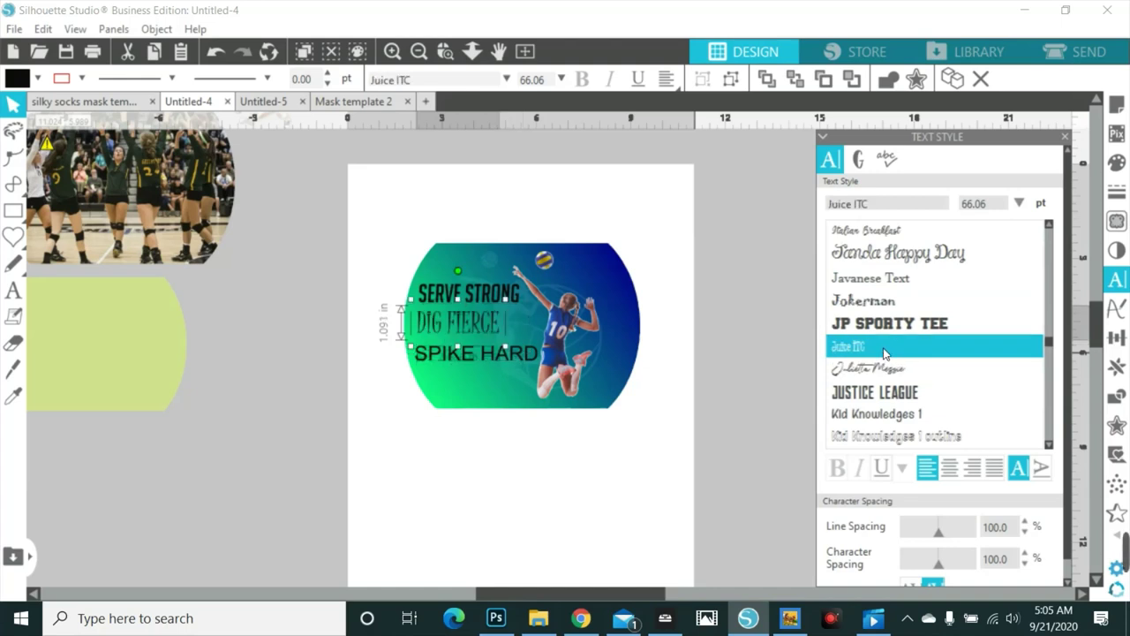
left_click(495, 324)
left_click(485, 323)
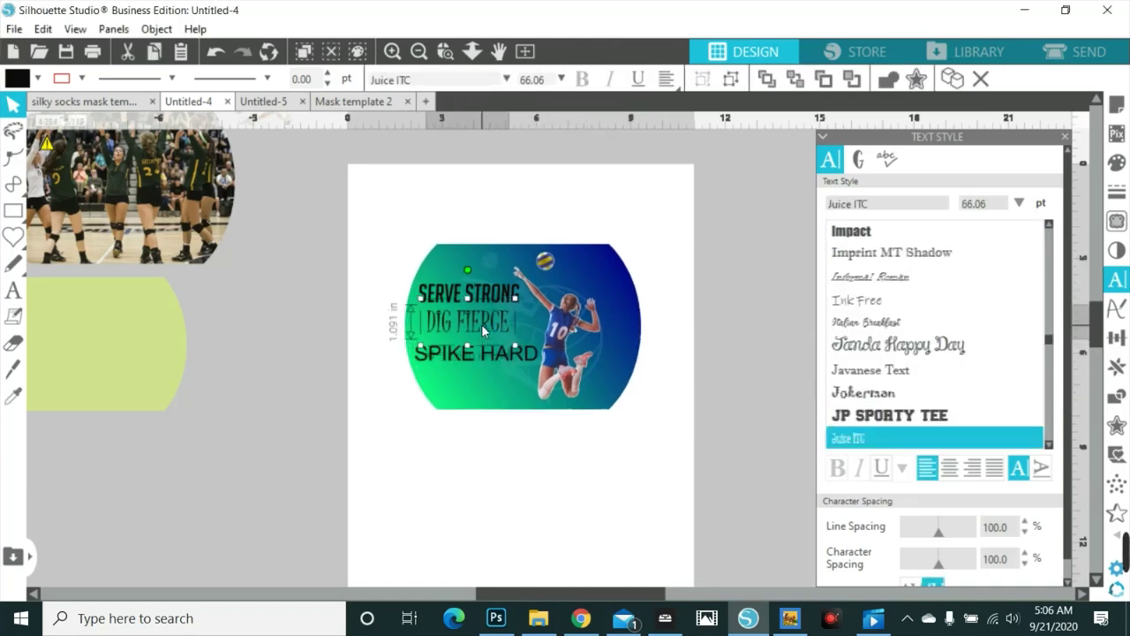
mouse_move(430, 355)
left_mouse_down()
mouse_move(415, 360)
mouse_move(421, 350)
left_mouse_up()
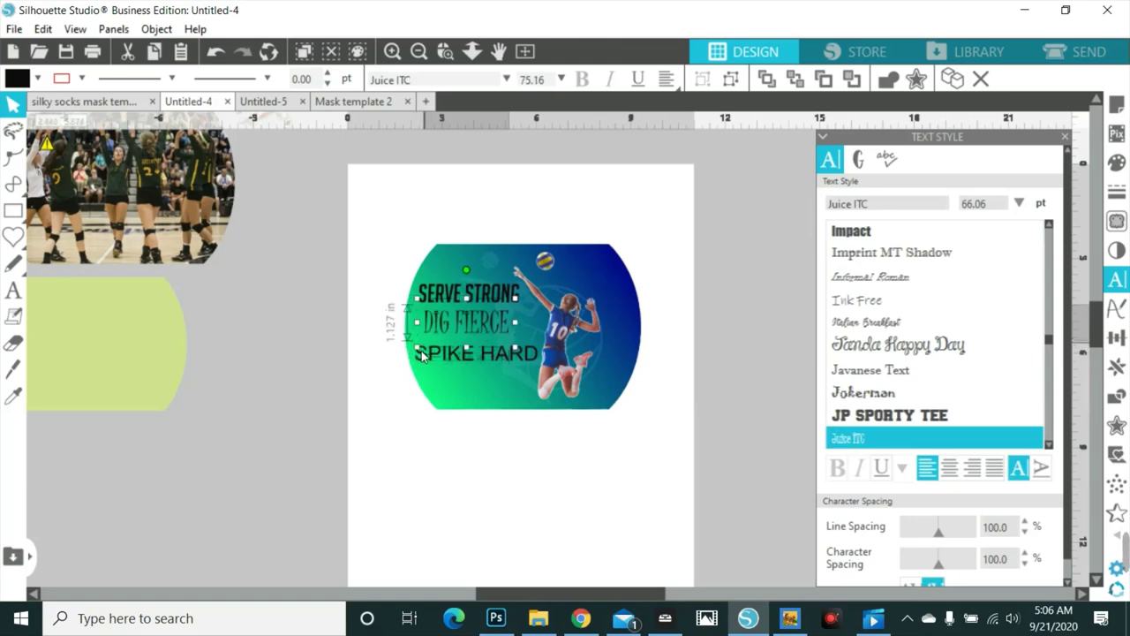
- Try the Kid Knowledges 1, Kristen ITC and Magnitude fonts on the DIG FIERCE text
scroll(883, 346, "down", 3)
left_click(883, 351)
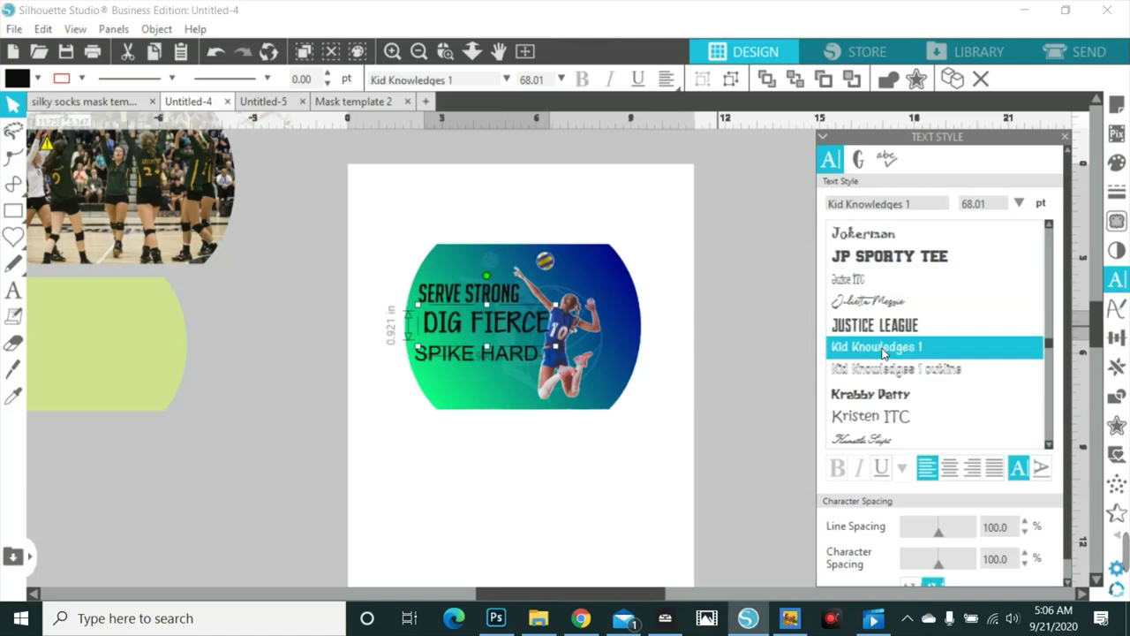
scroll(884, 357, "down", 2)
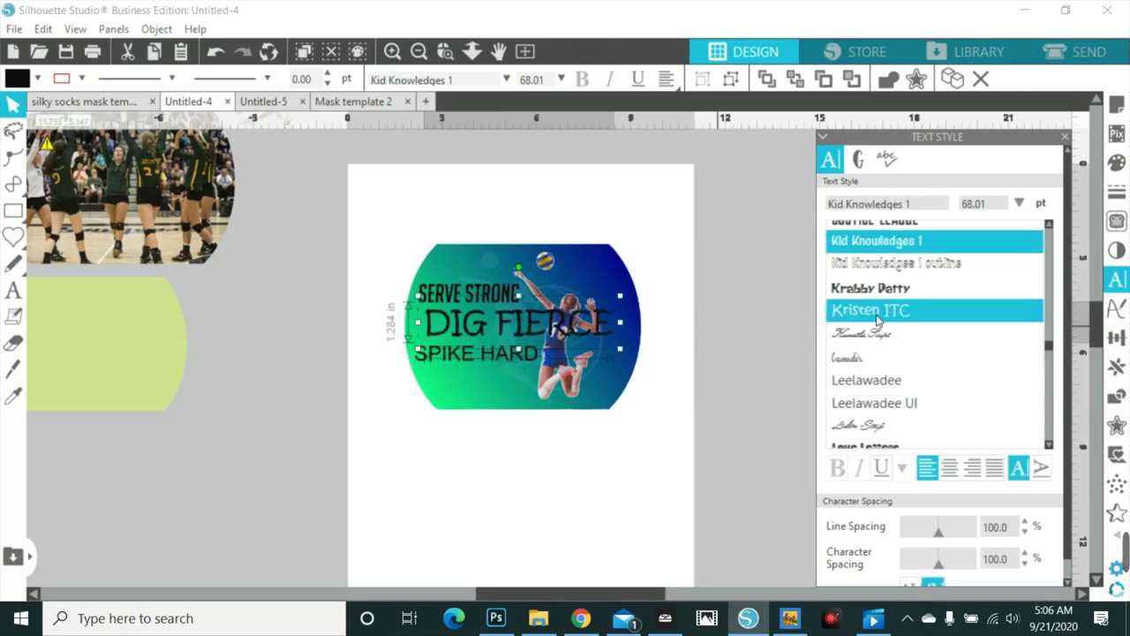
left_click(877, 319)
scroll(877, 323, "down", 4)
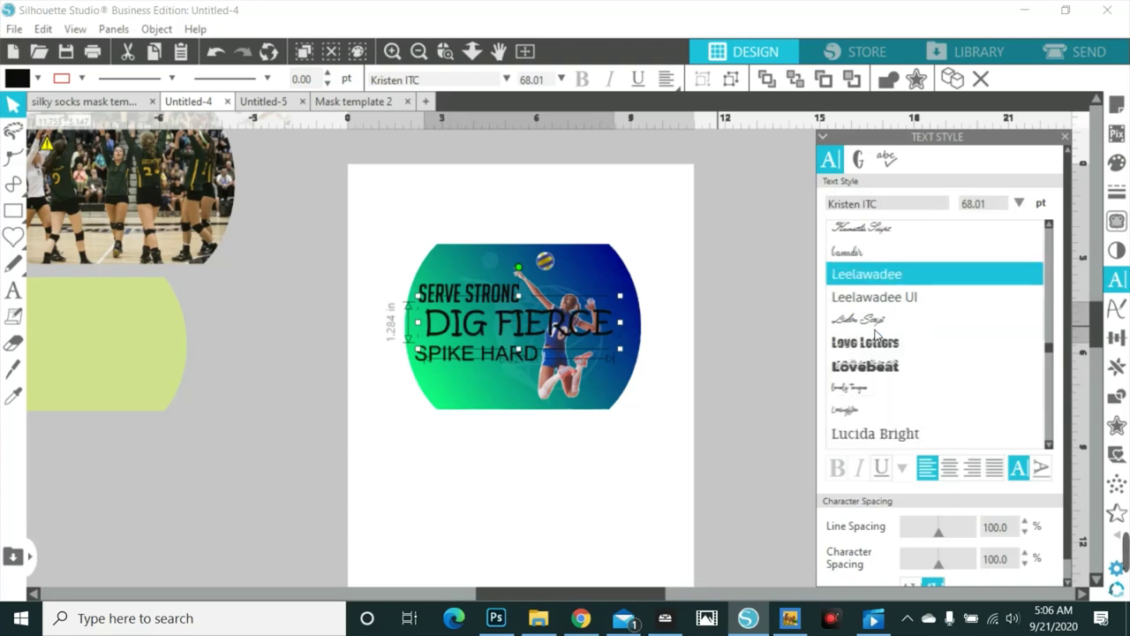
scroll(876, 334, "down", 5)
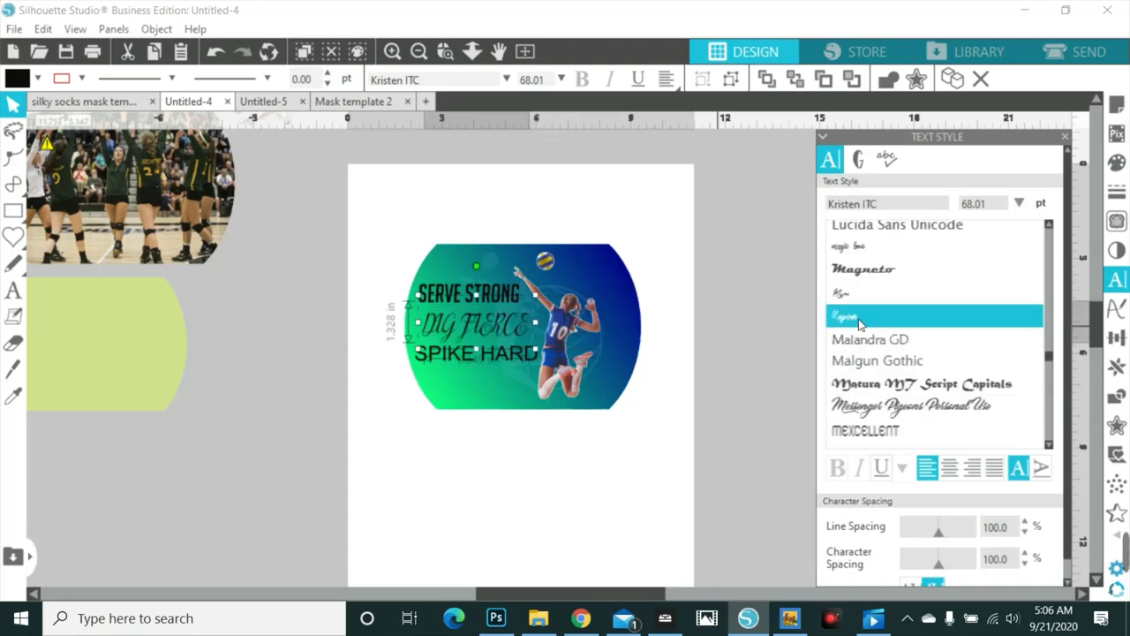
left_click(846, 296)
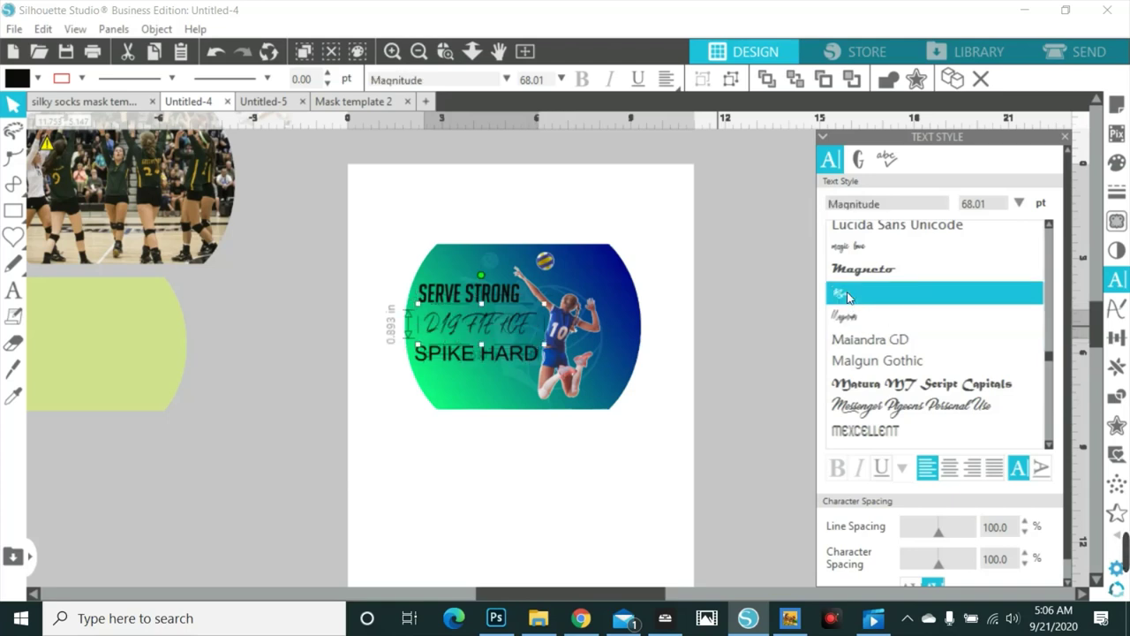
- Set the DIG FIERCE text in the Mistral font and move it left to line up with the other two lines
scroll(943, 386, "down", 5)
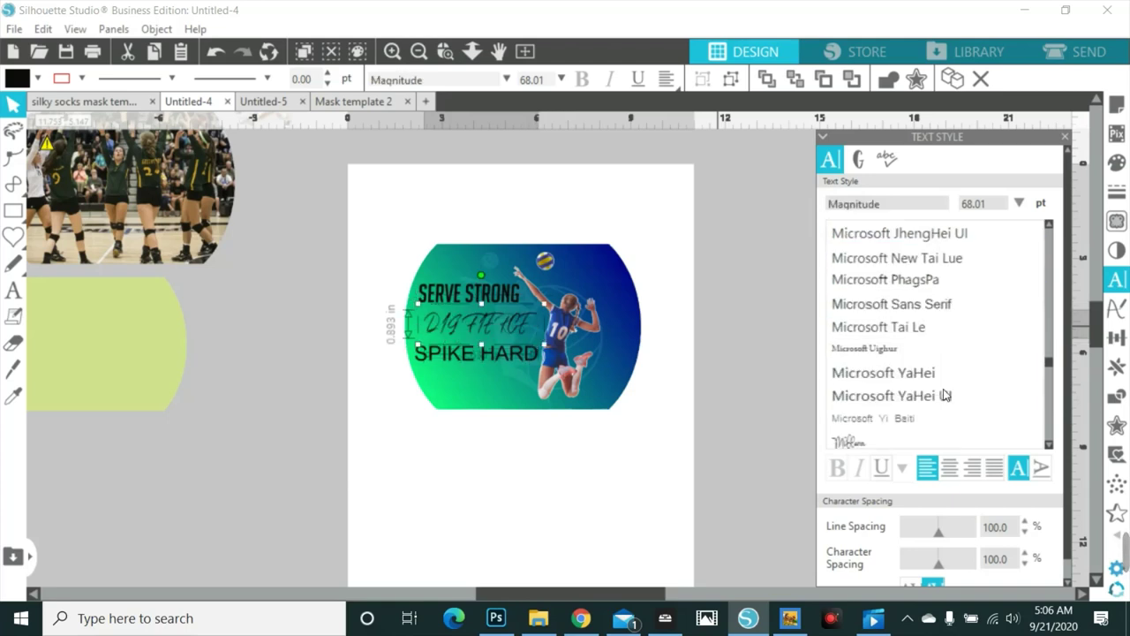
scroll(945, 394, "down", 3)
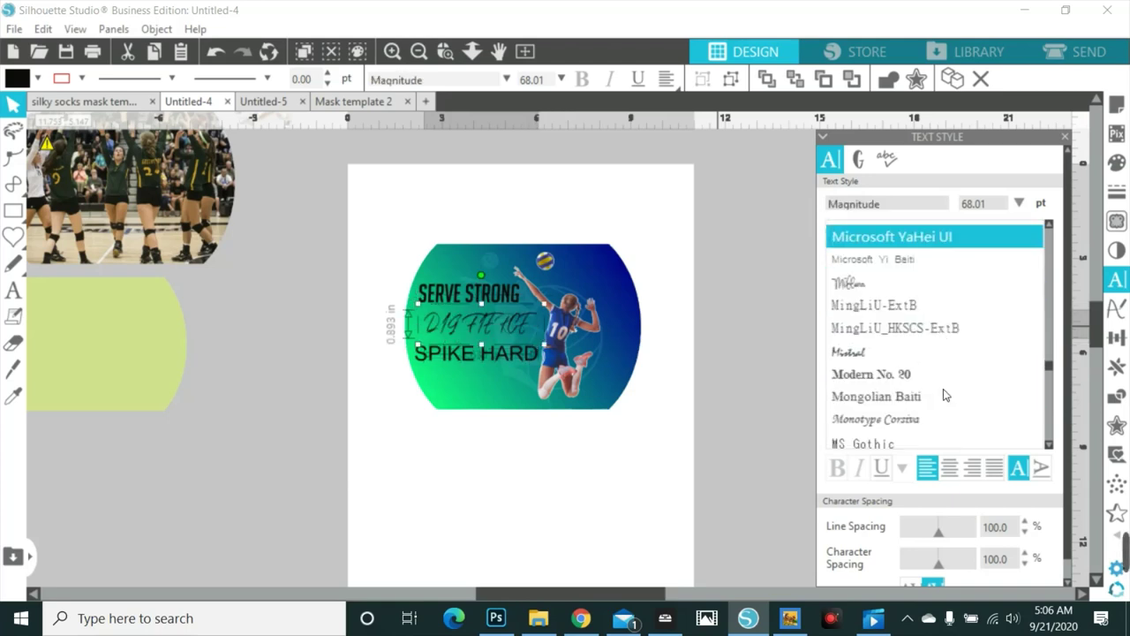
left_click(876, 346)
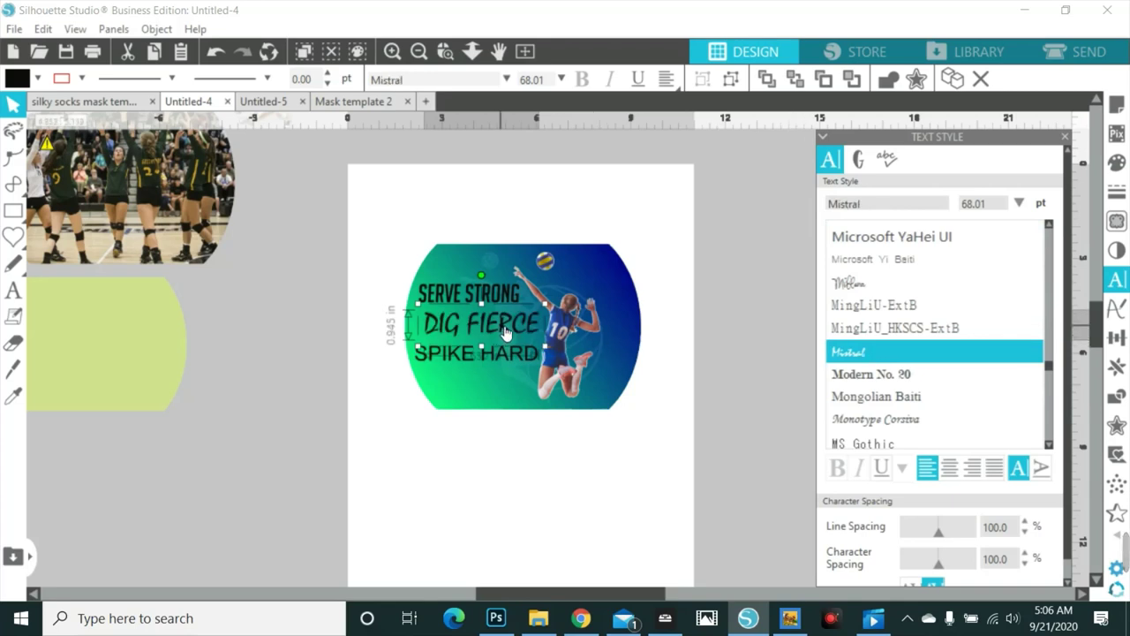
left_click_drag(505, 332, 494, 325)
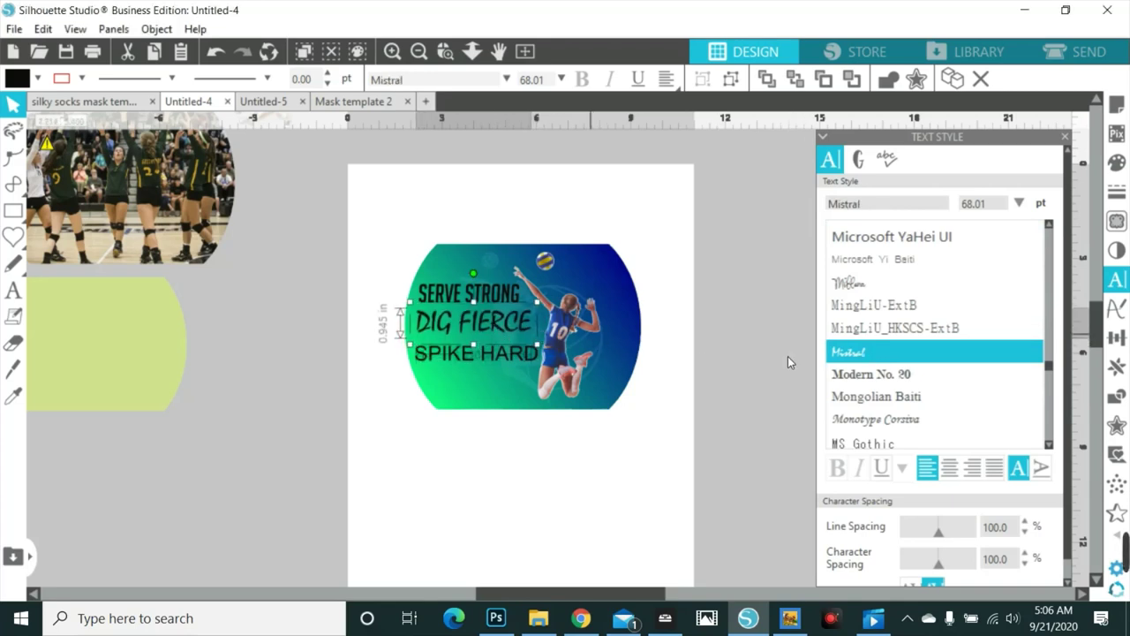
- Duplicate the DIG FIERCE text and place the copy on the blank page below the mask
scroll(899, 379, "down", 5)
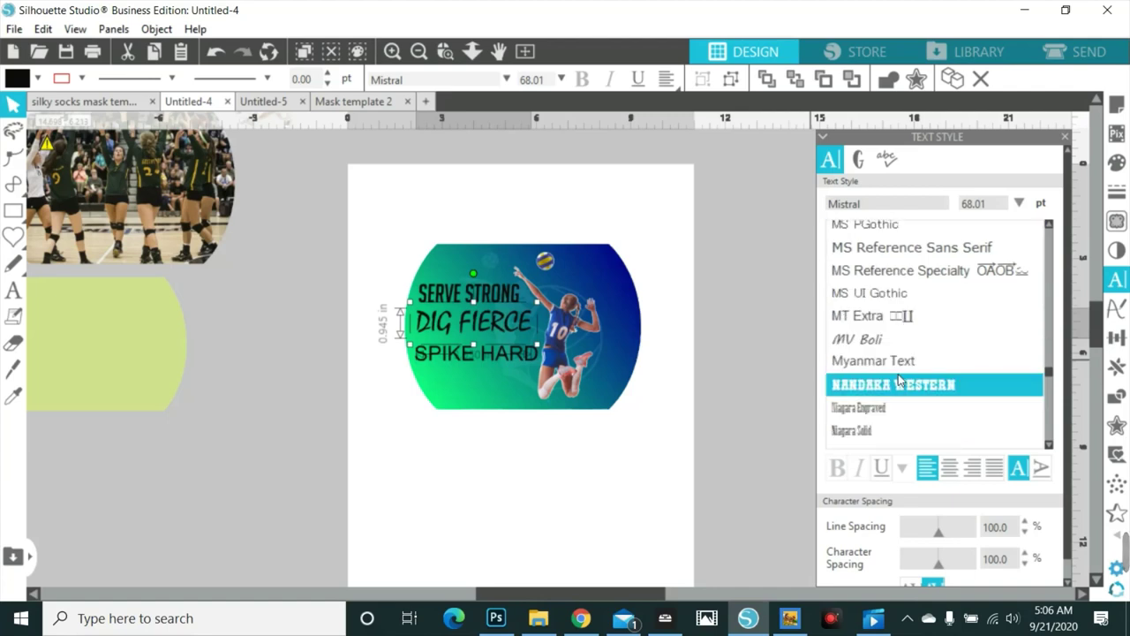
scroll(898, 375, "down", 4)
scroll(896, 371, "down", 2)
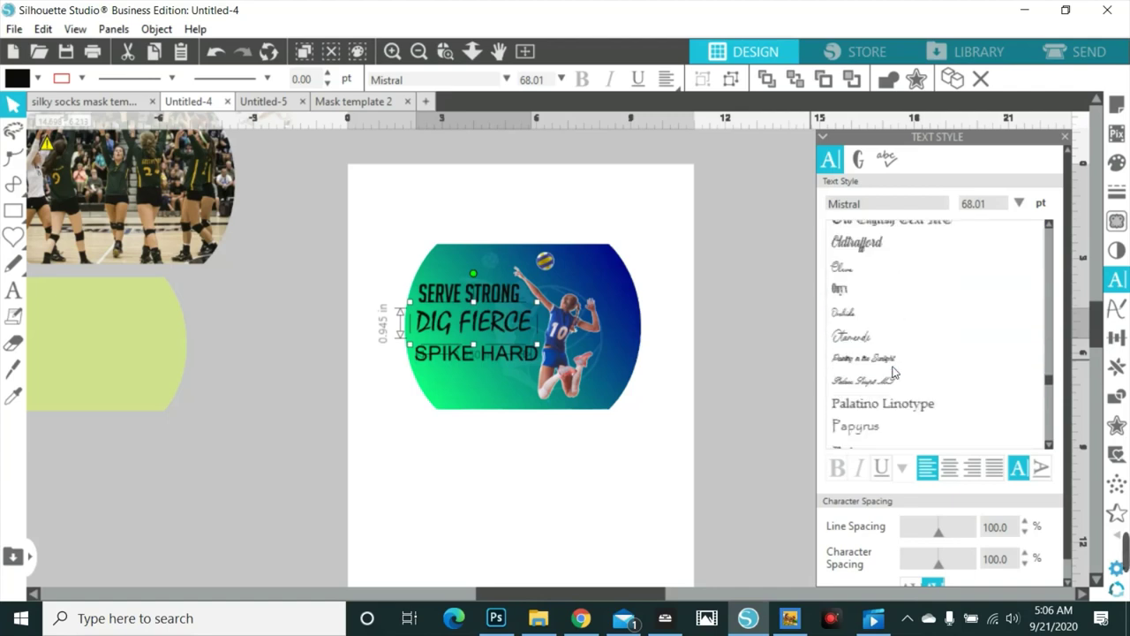
left_click(893, 368)
left_click_drag(444, 368, 614, 500)
- Try the Painting in the Sunlight, Otamendi and Orchide fonts on the DIG FIERCE copy below the mask
scroll(881, 411, "down", 5)
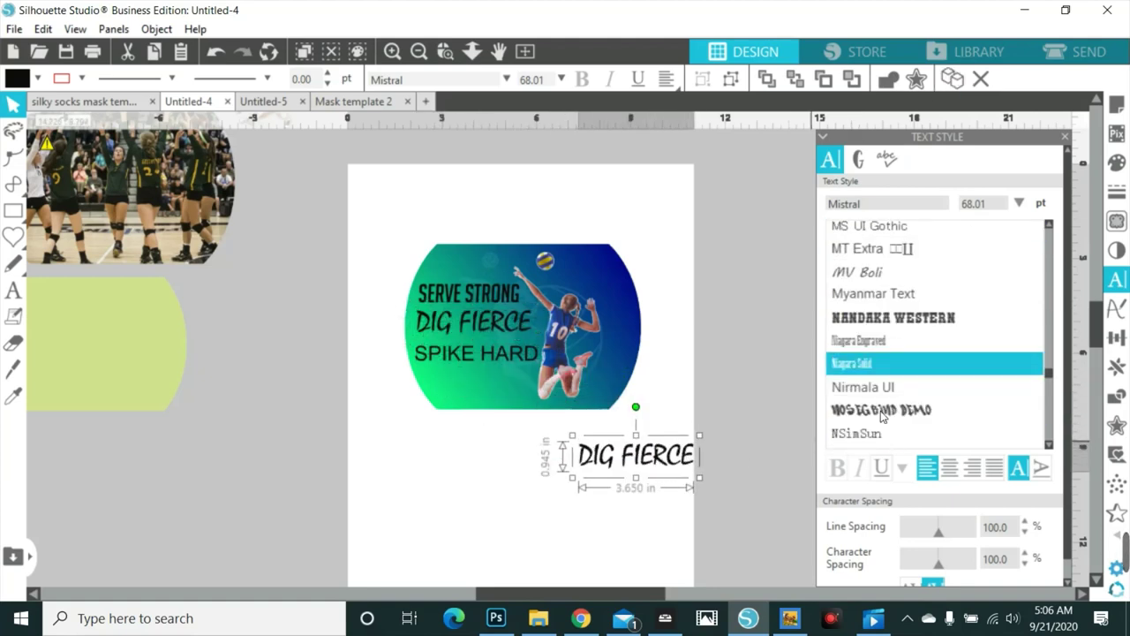
scroll(881, 411, "down", 3)
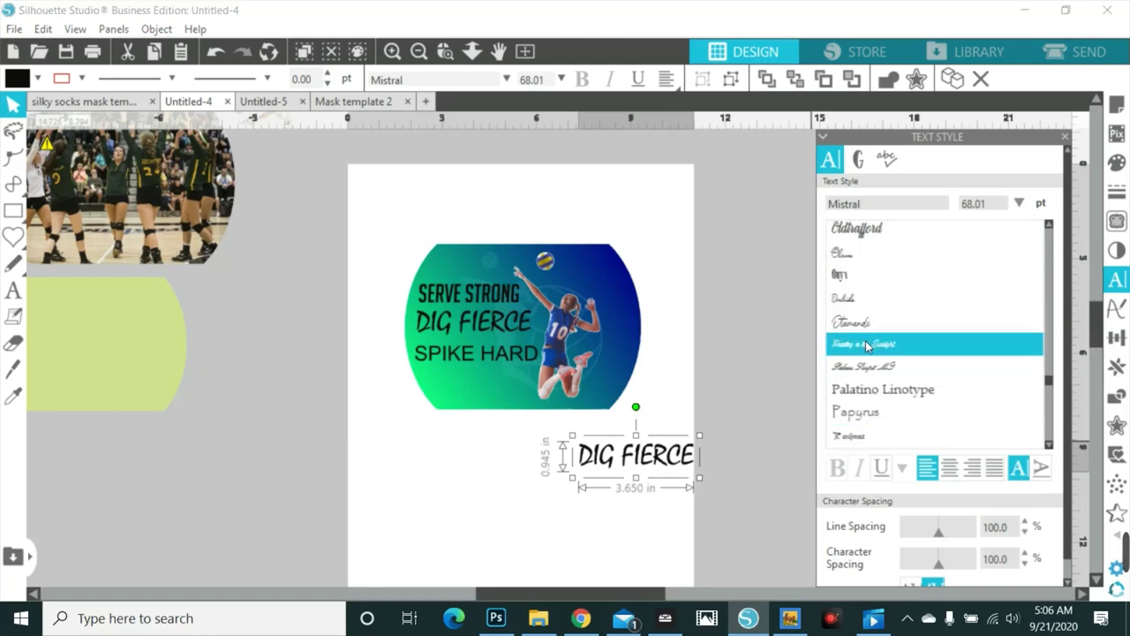
left_click(866, 345)
left_click(852, 324)
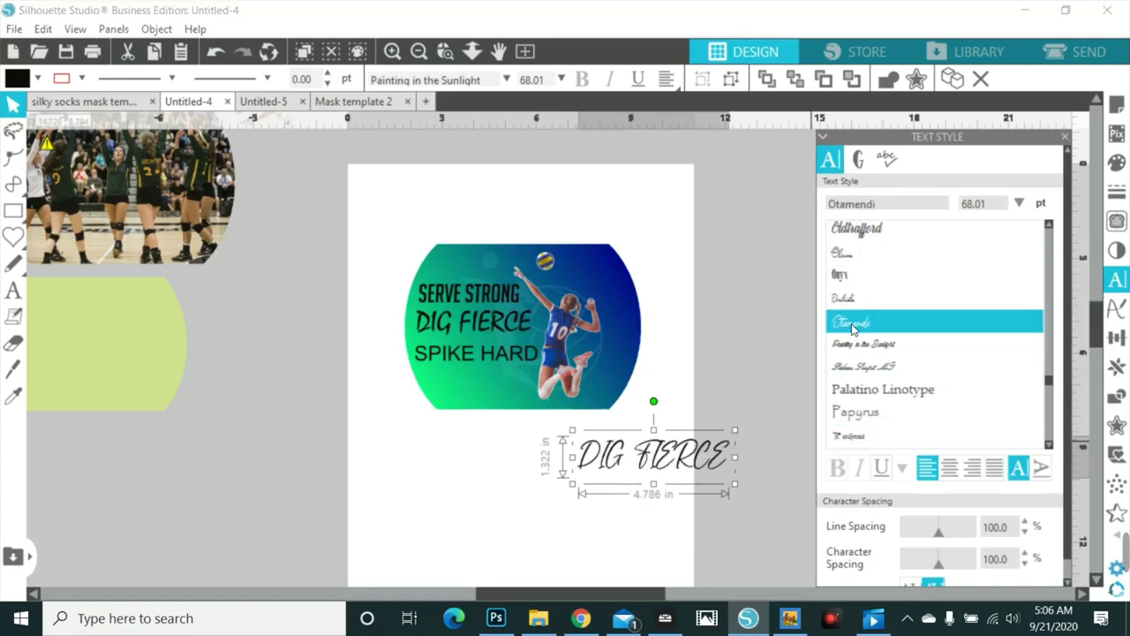
left_click(854, 305)
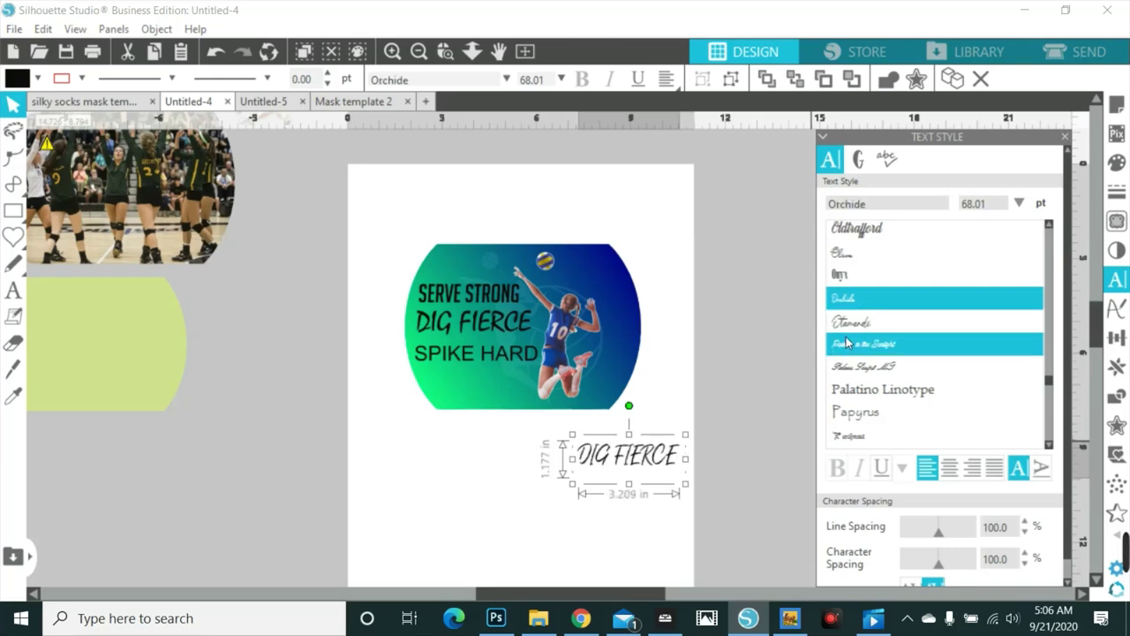
- Compare Painting in the Sunlight again on the DIG FIERCE copy, switch it to Palace Script MT and look further through the fonts
left_click(848, 344)
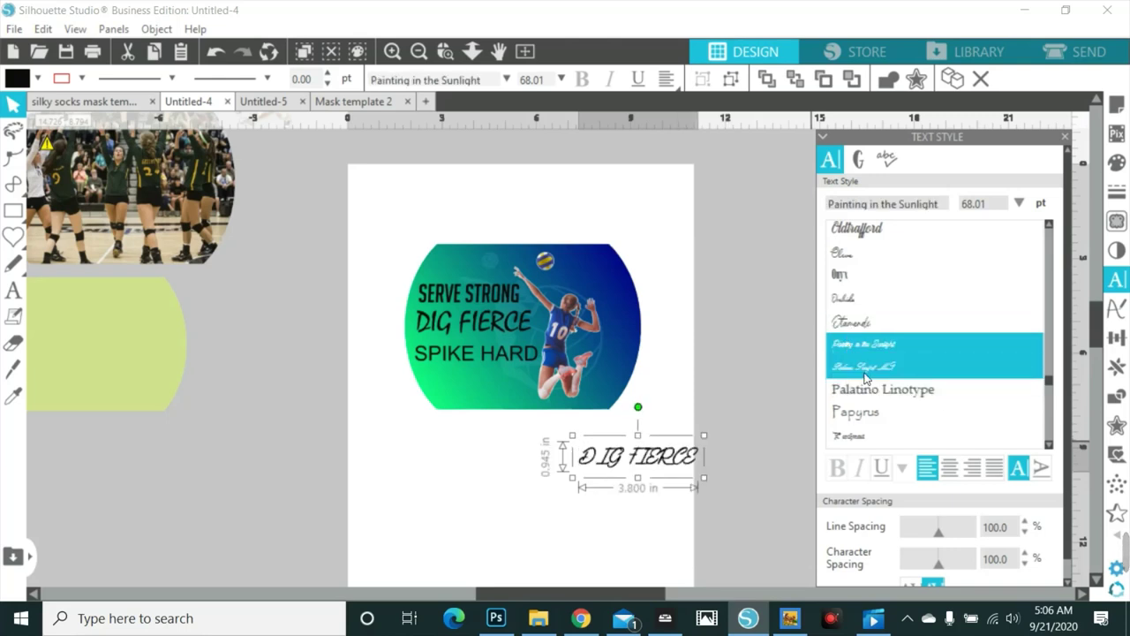
left_click(855, 365)
scroll(883, 388, "down", 3)
scroll(883, 397, "down", 3)
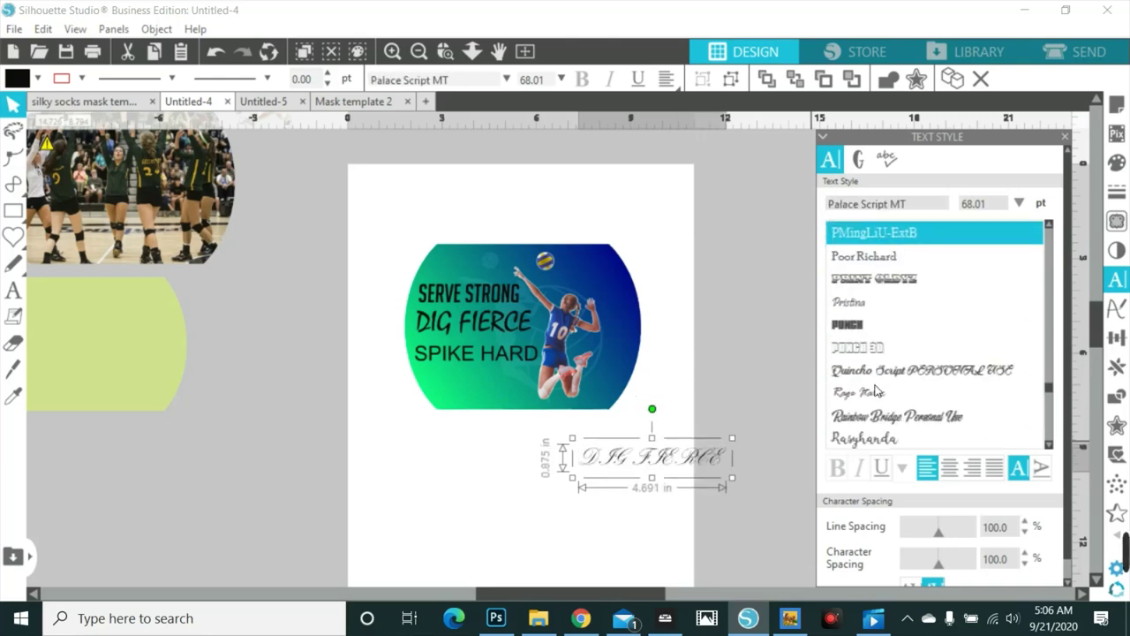
- Try the Print Oldyz, Rage Italic and Respection fonts on the DIG FIERCE copy below the mask
left_click(870, 276)
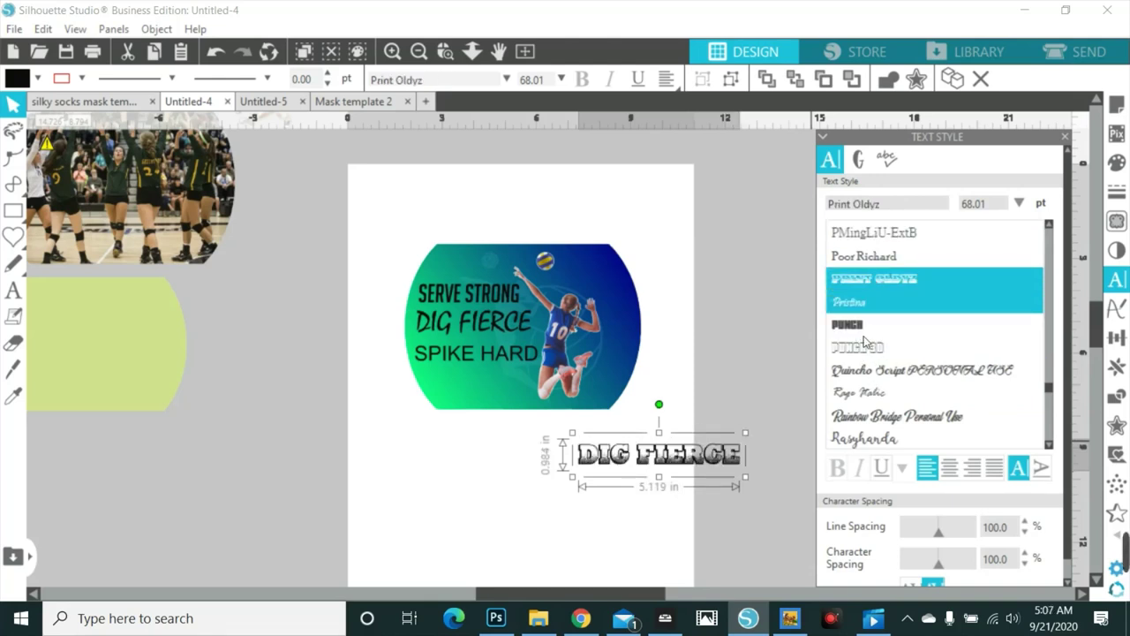
left_click(869, 376)
left_click(869, 393)
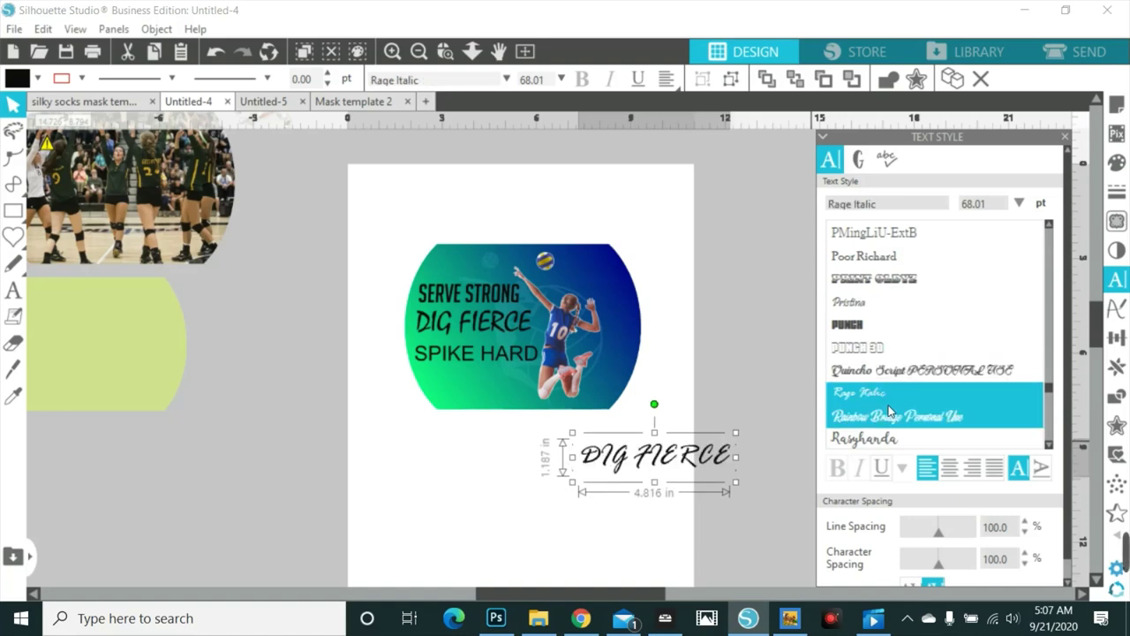
scroll(890, 411, "down", 2)
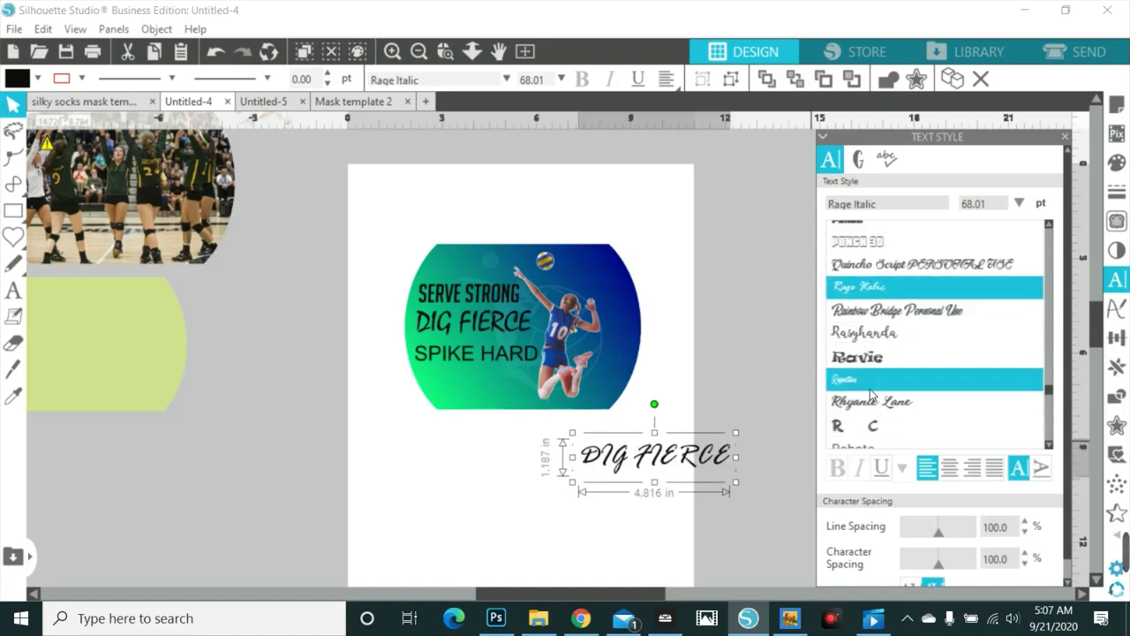
left_click(870, 392)
- Look further through the fonts and try Wolf's Bane Academy and Wolf's Bane on the DIG FIERCE copy
scroll(883, 402, "down", 5)
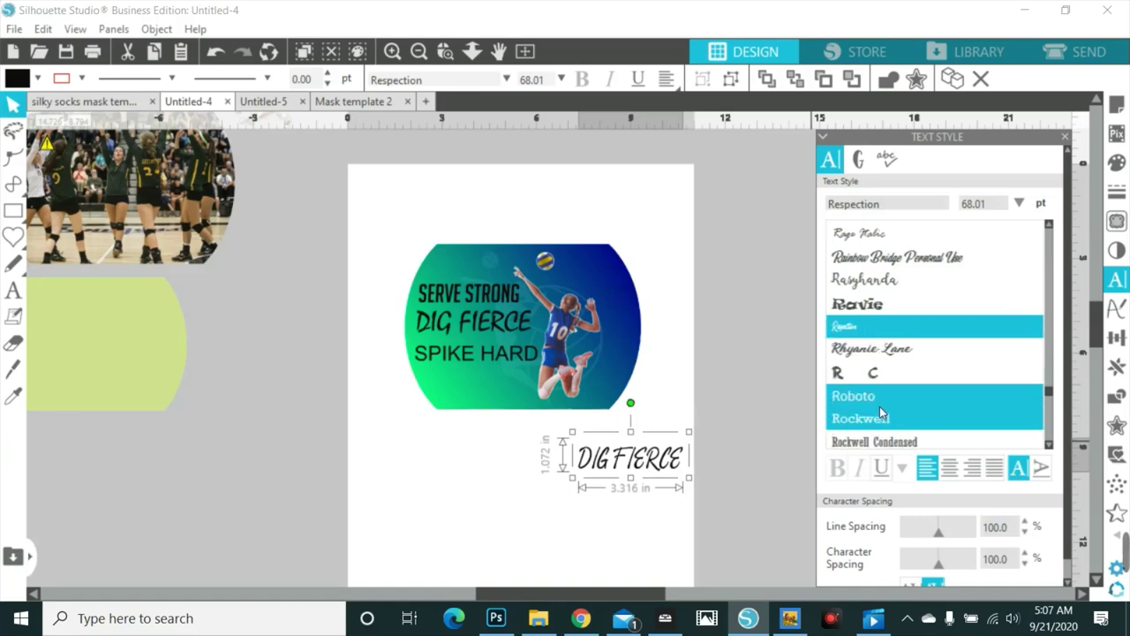
scroll(894, 411, "down", 7)
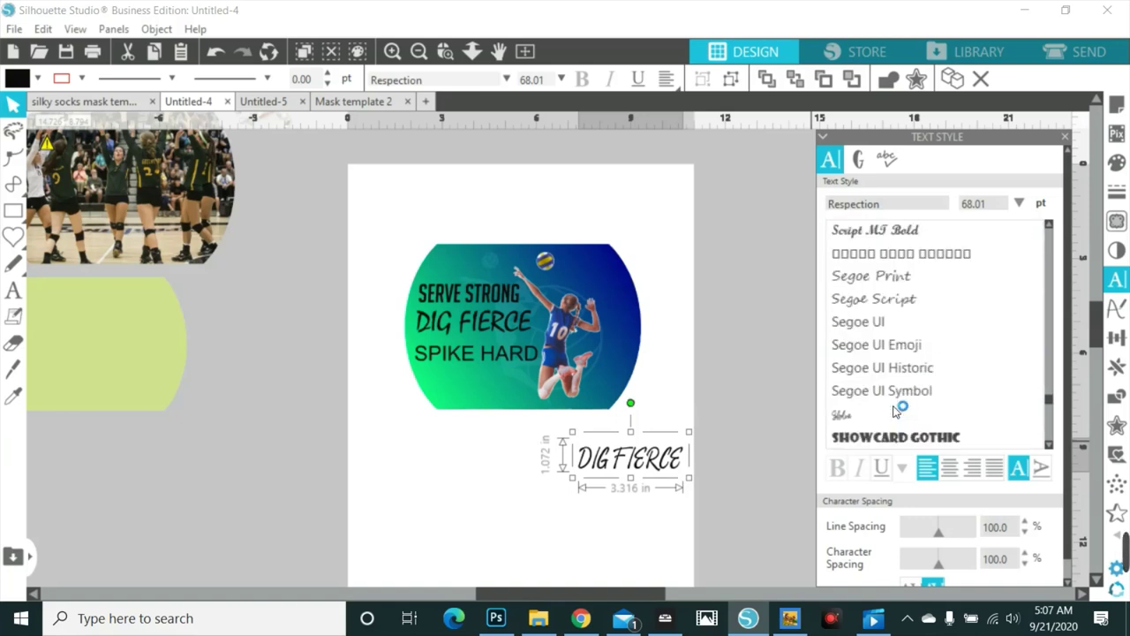
scroll(894, 406, "down", 7)
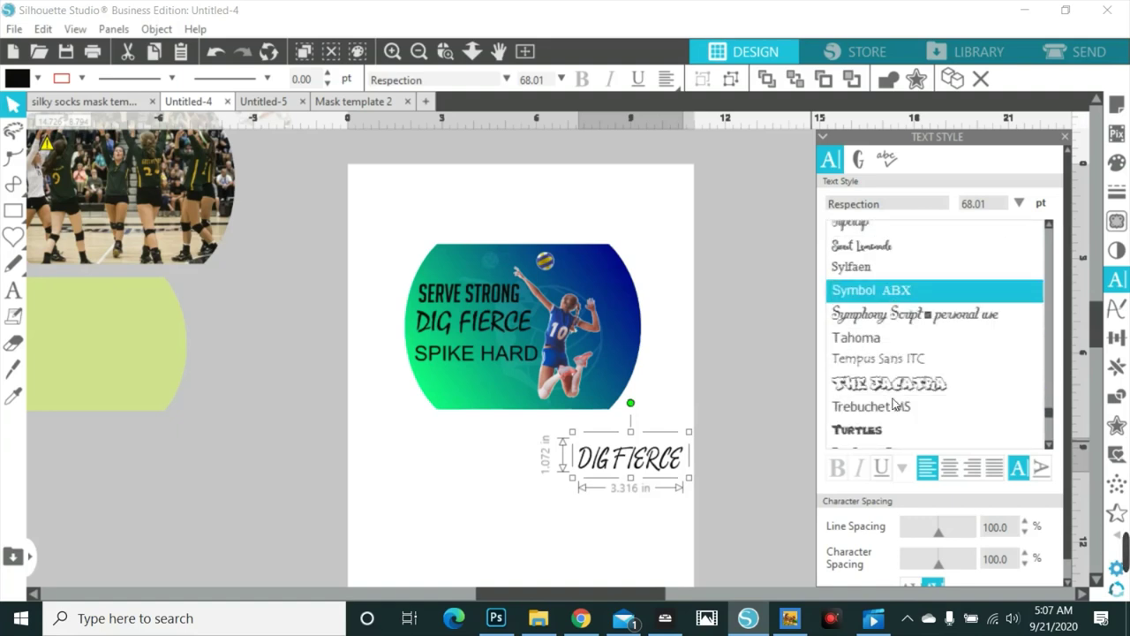
scroll(894, 404, "down", 2)
scroll(895, 405, "down", 2)
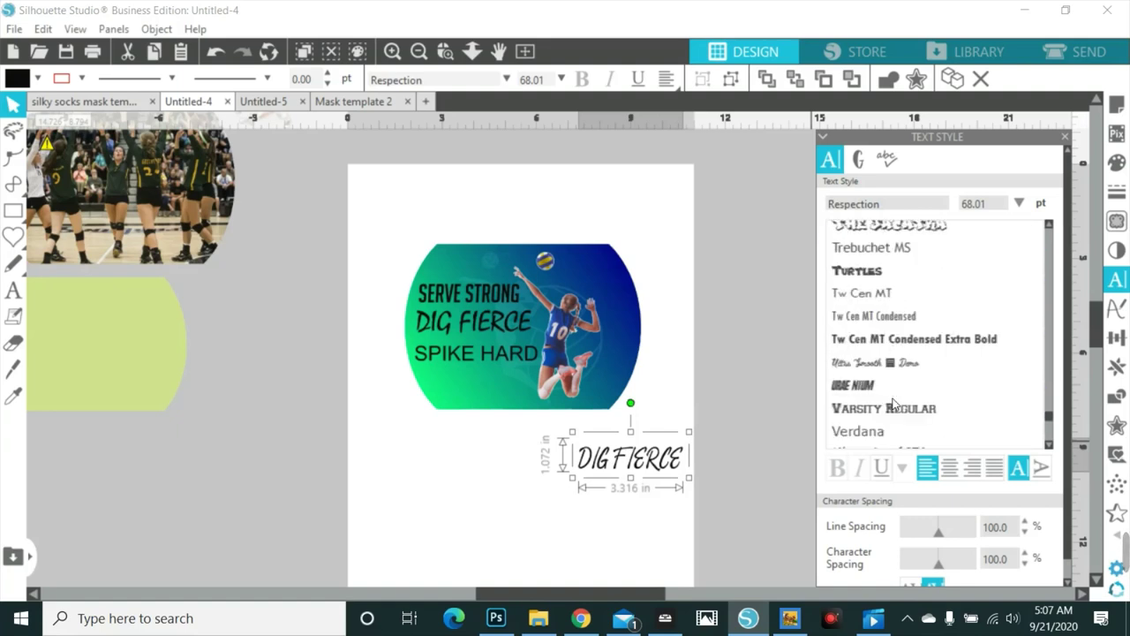
scroll(895, 404, "down", 2)
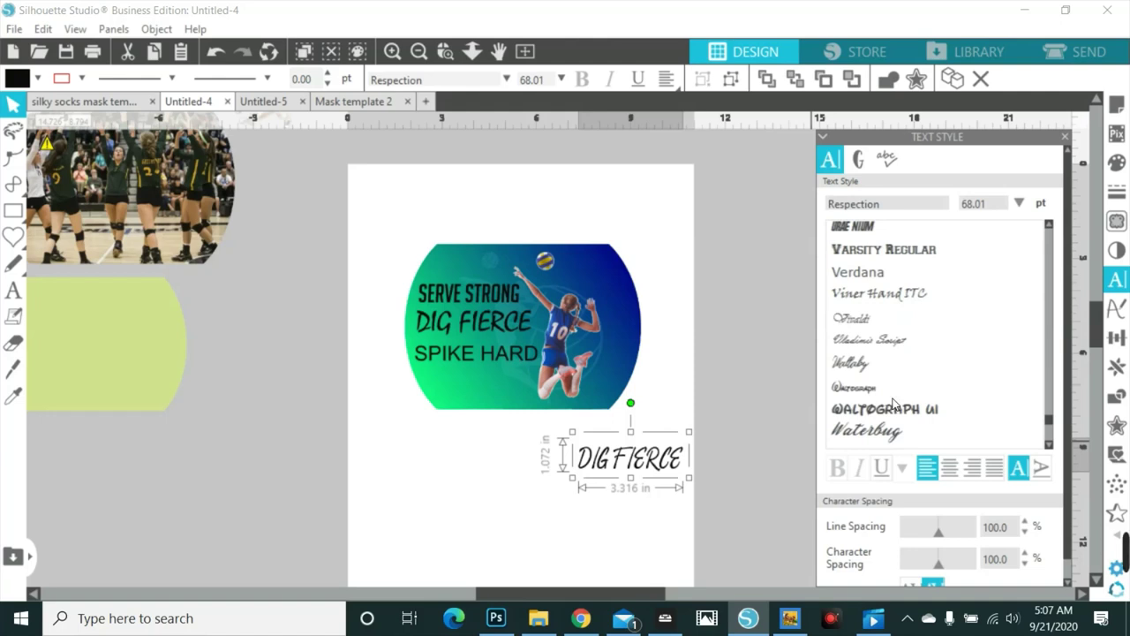
scroll(895, 404, "down", 3)
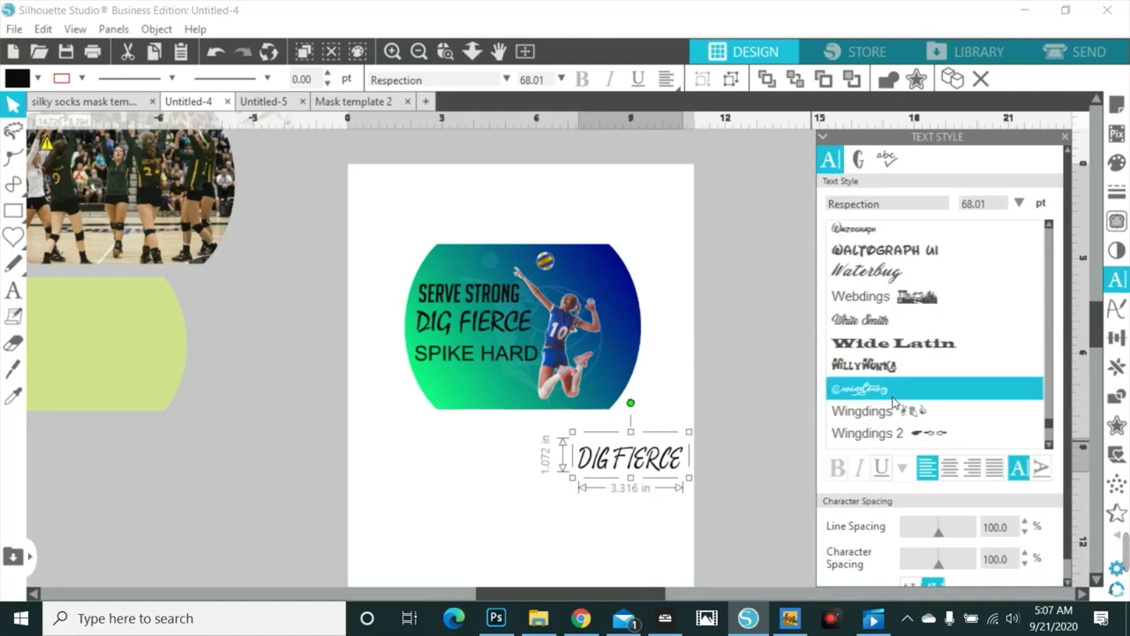
scroll(895, 404, "down", 2)
left_click(895, 395)
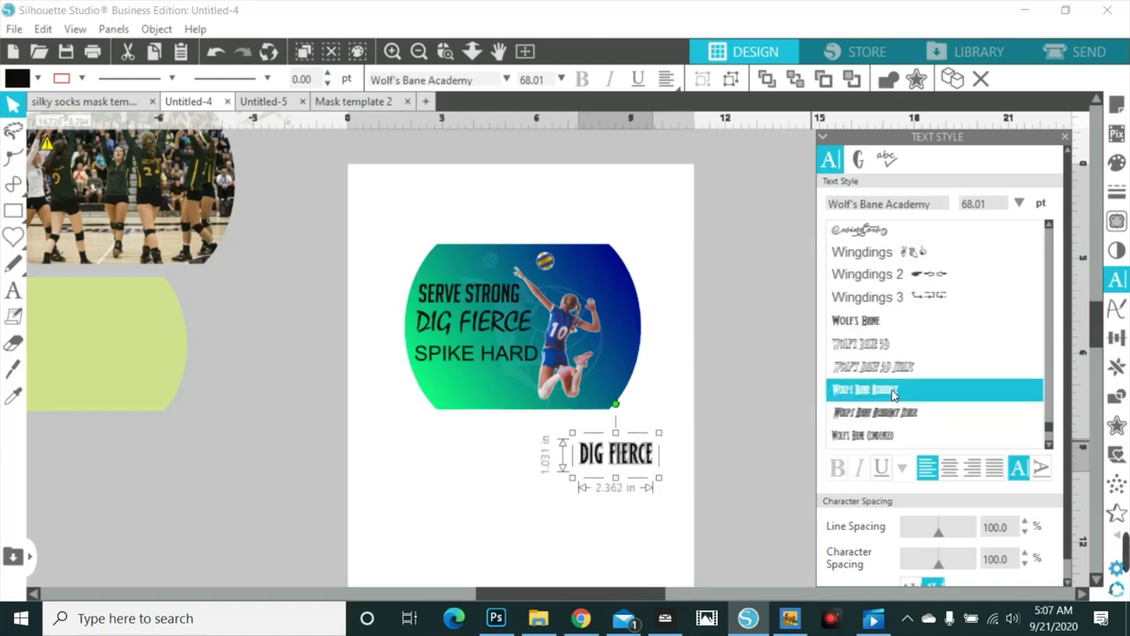
left_click(869, 325)
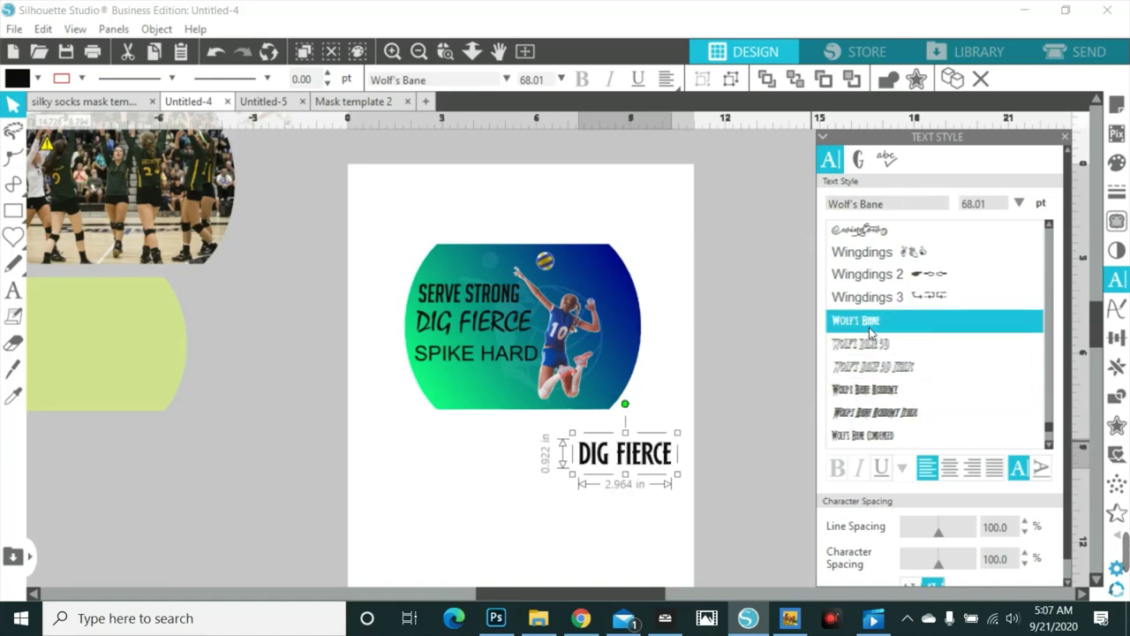
- Look through the remaining fonts and delete the DIG FIERCE copy below the mask
scroll(895, 389, "down", 5)
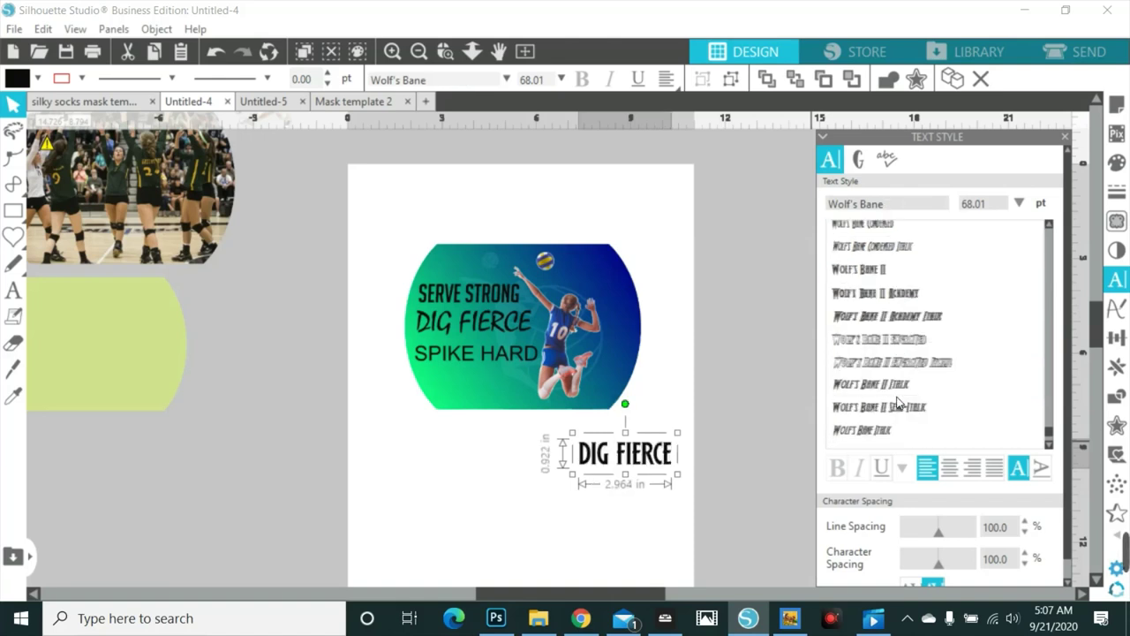
scroll(899, 402, "down", 1)
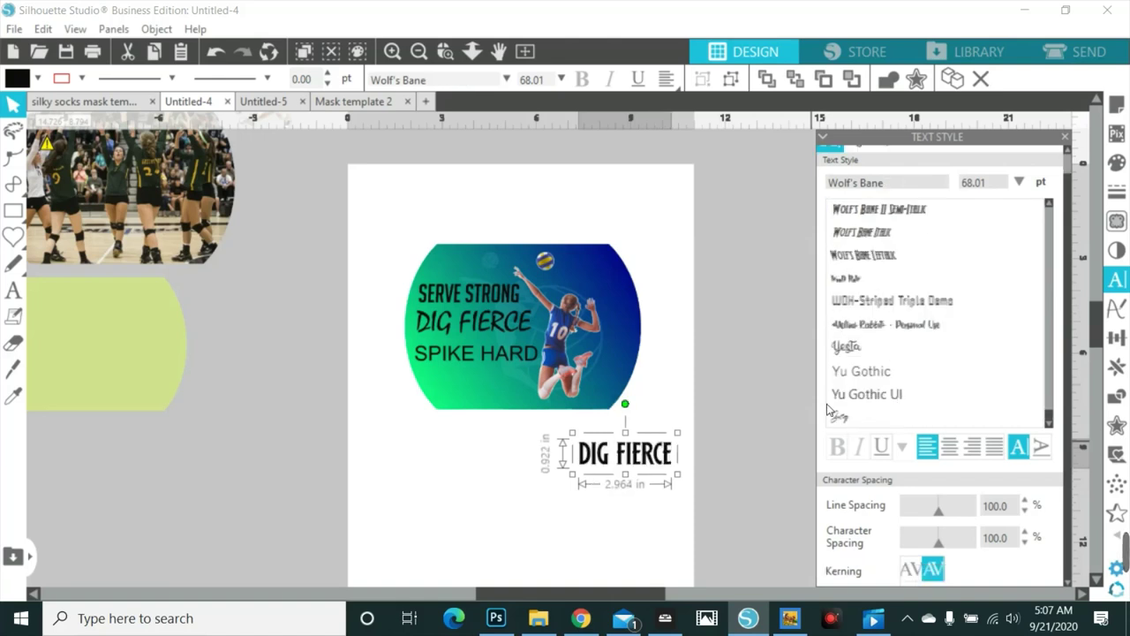
key("Delete")
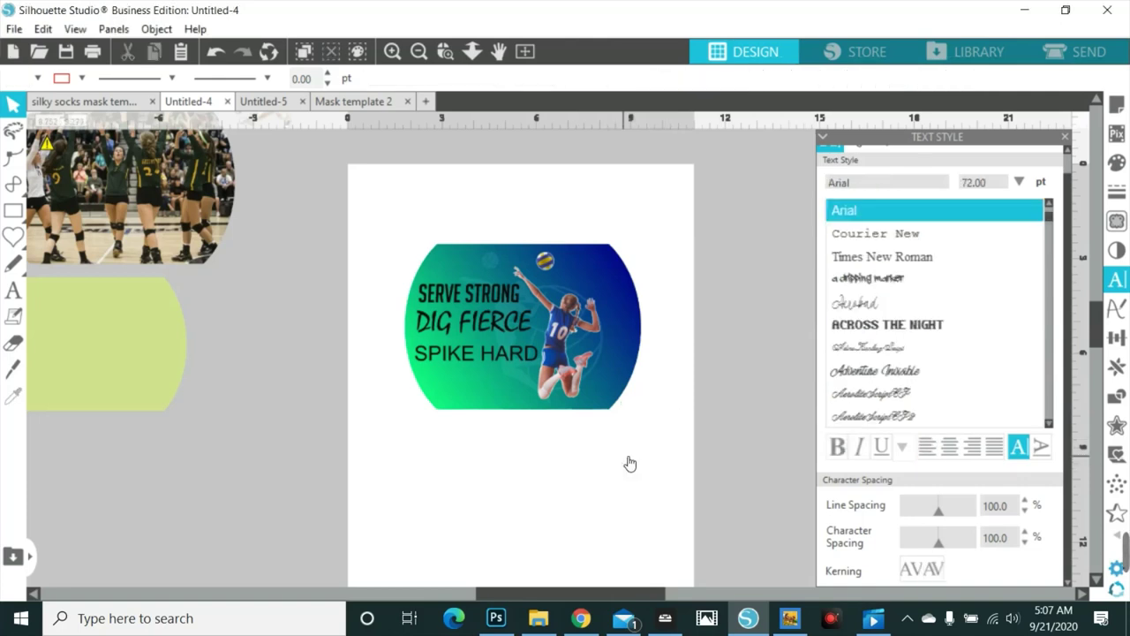
- Try the Athenian font on the SPIKE HARD text on the mask
left_click(519, 356)
scroll(870, 311, "down", 5)
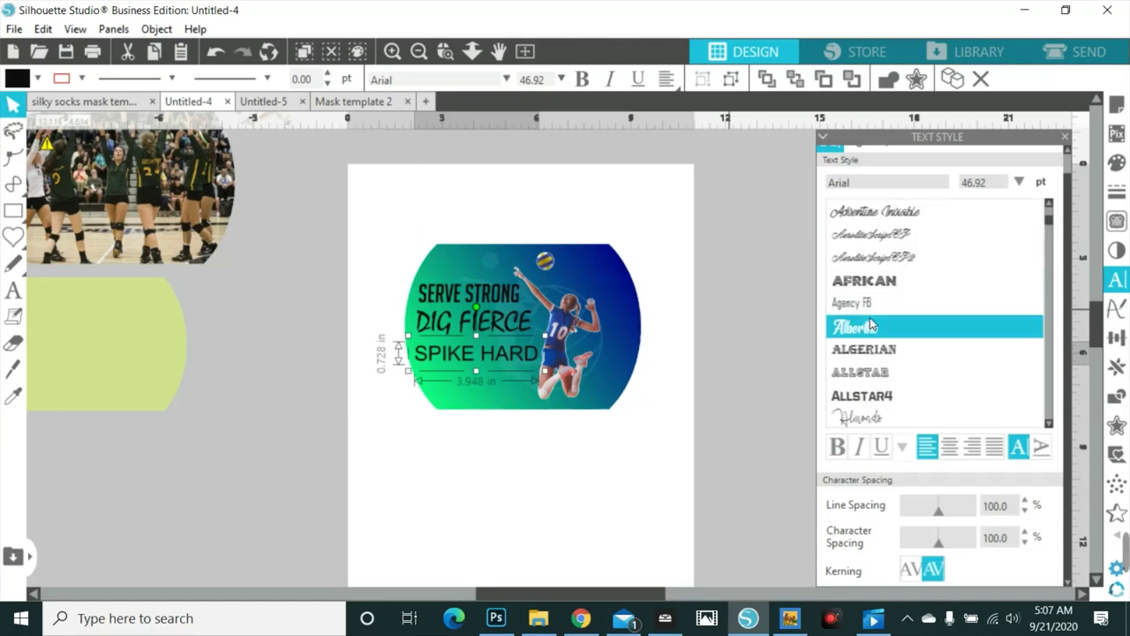
scroll(873, 320, "down", 3)
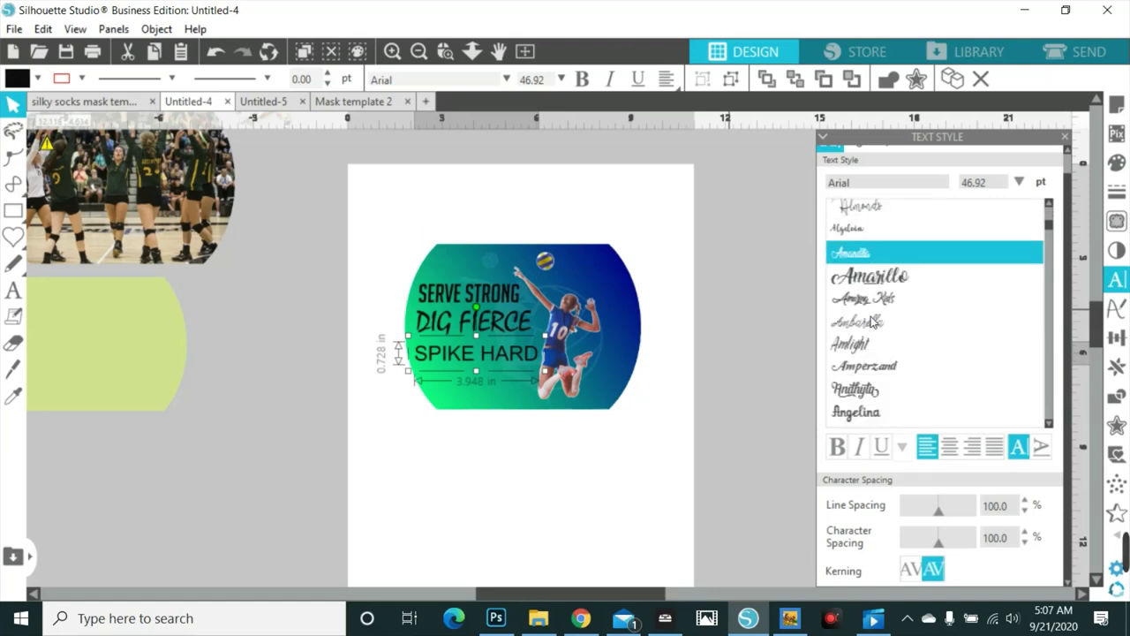
scroll(881, 322, "down", 1)
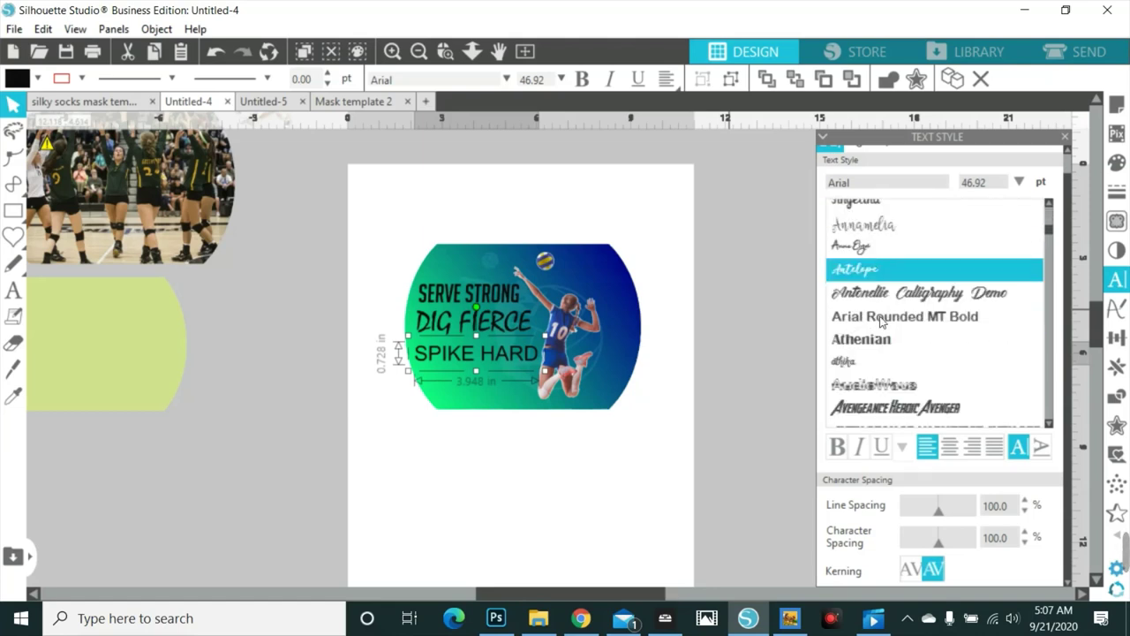
left_click(878, 335)
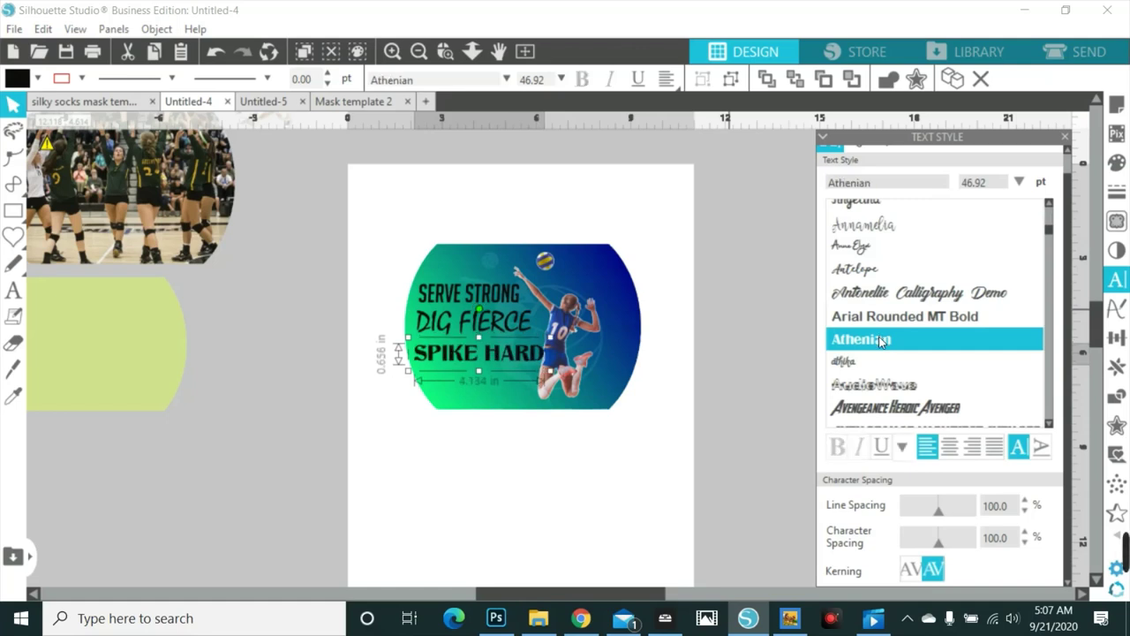
- Try the Britannic Bold and Coluna Rounded fonts on the SPIKE HARD text
scroll(874, 389, "down", 5)
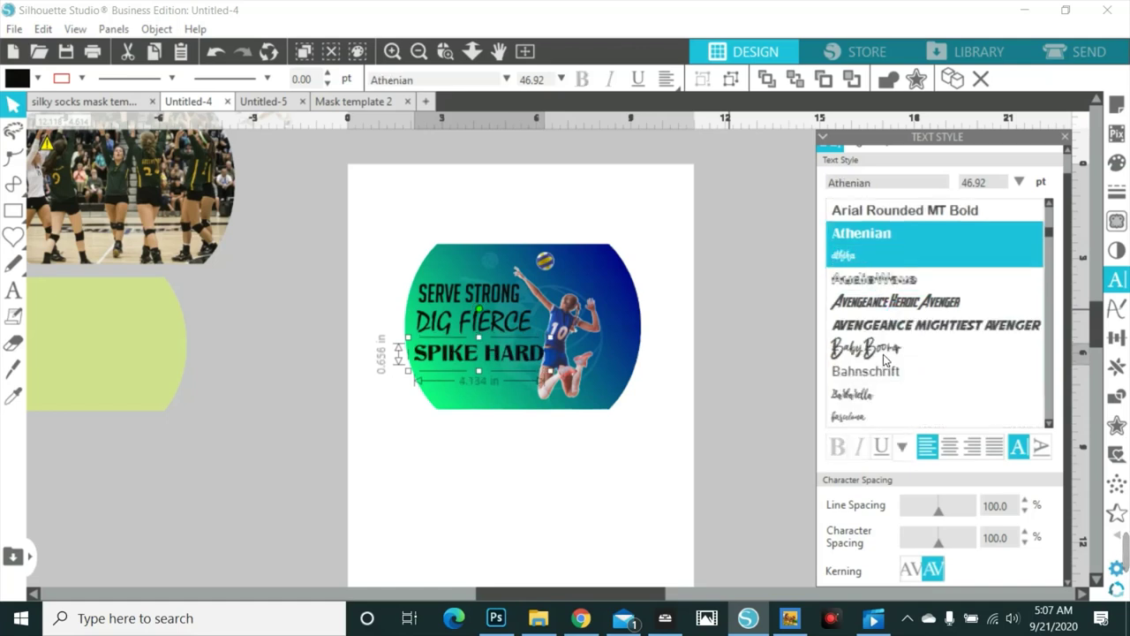
scroll(887, 336, "down", 8)
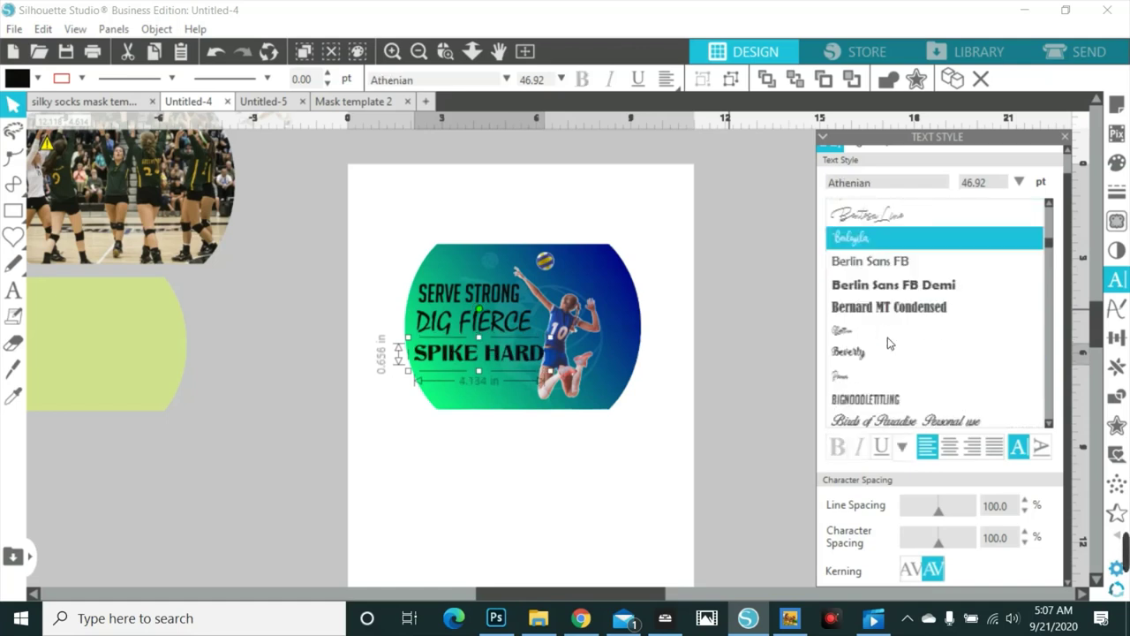
scroll(890, 343, "down", 6)
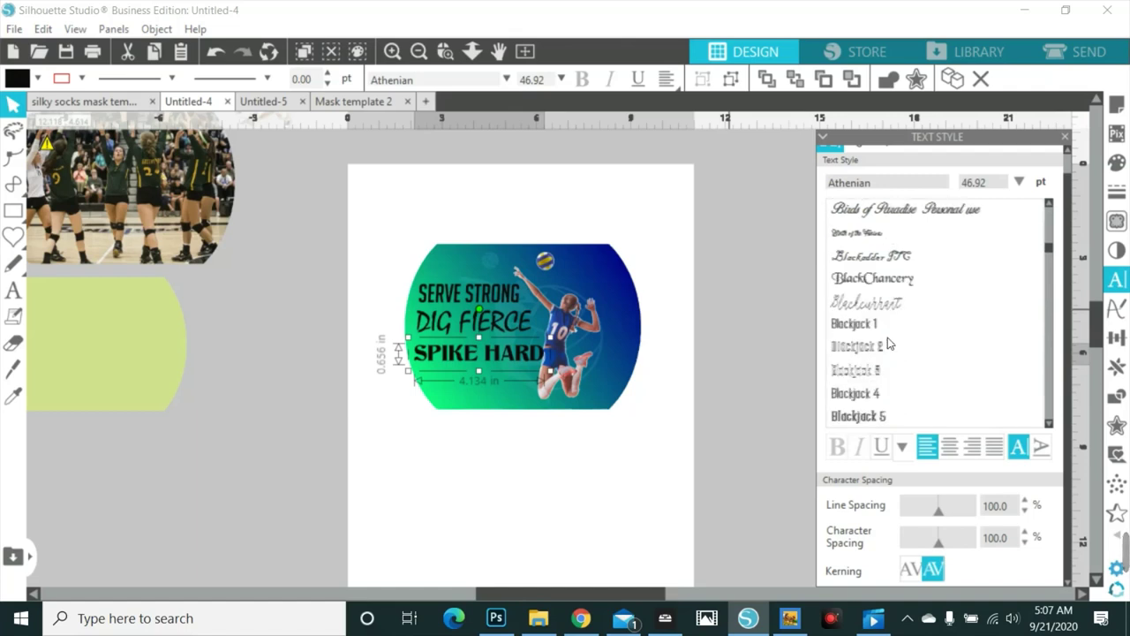
scroll(890, 343, "down", 2)
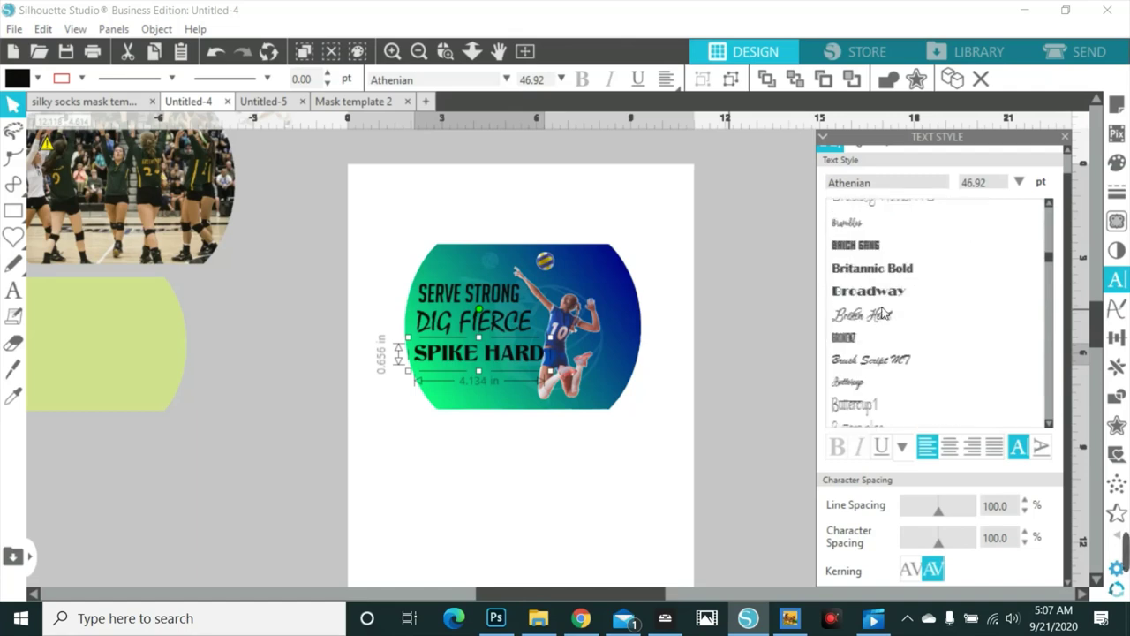
left_click(882, 271)
scroll(881, 274, "down", 15)
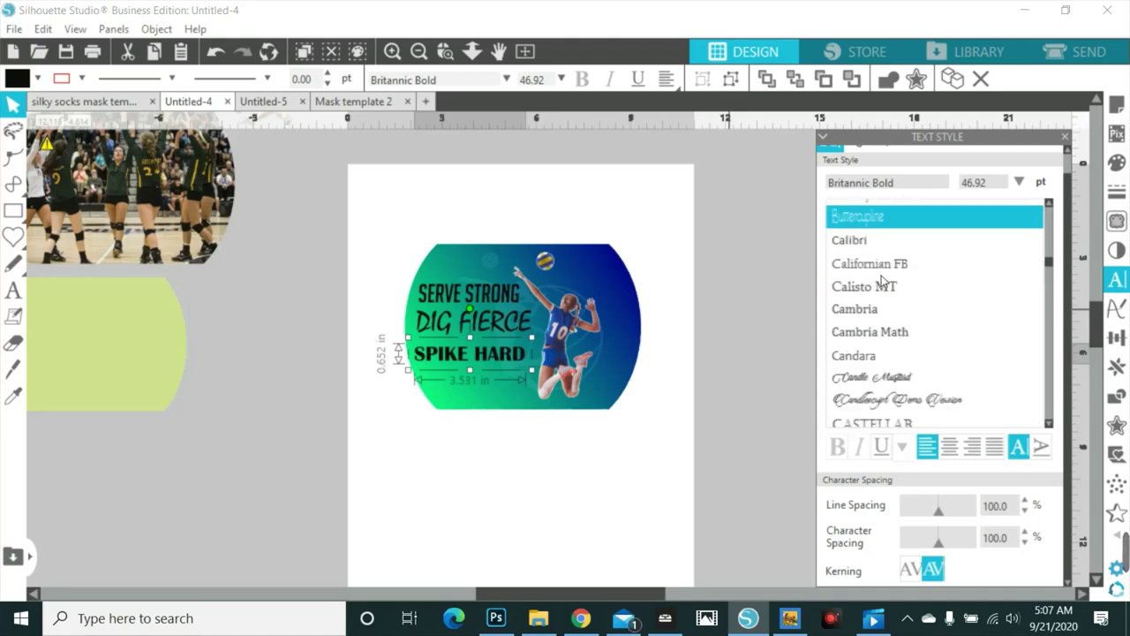
scroll(879, 296, "down", 2)
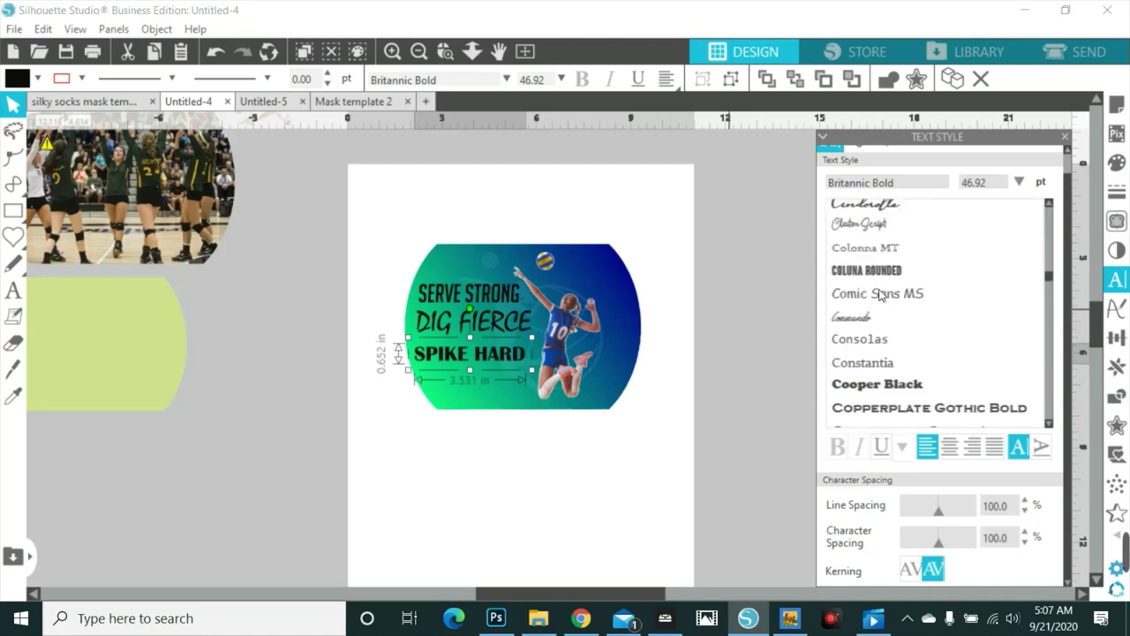
left_click(882, 271)
- Set SPIKE HARD in Eras Bold ITC and resize it to about 3.64 in wide and 1.12 in tall under DIG FIERCE
scroll(886, 289, "down", 8)
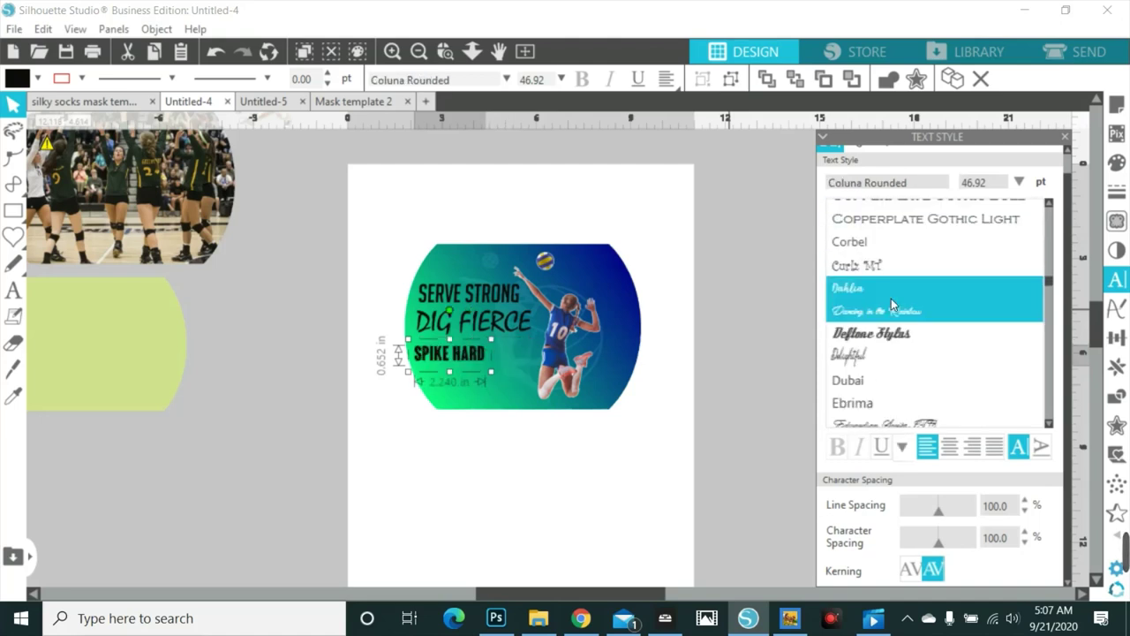
scroll(891, 299, "down", 5)
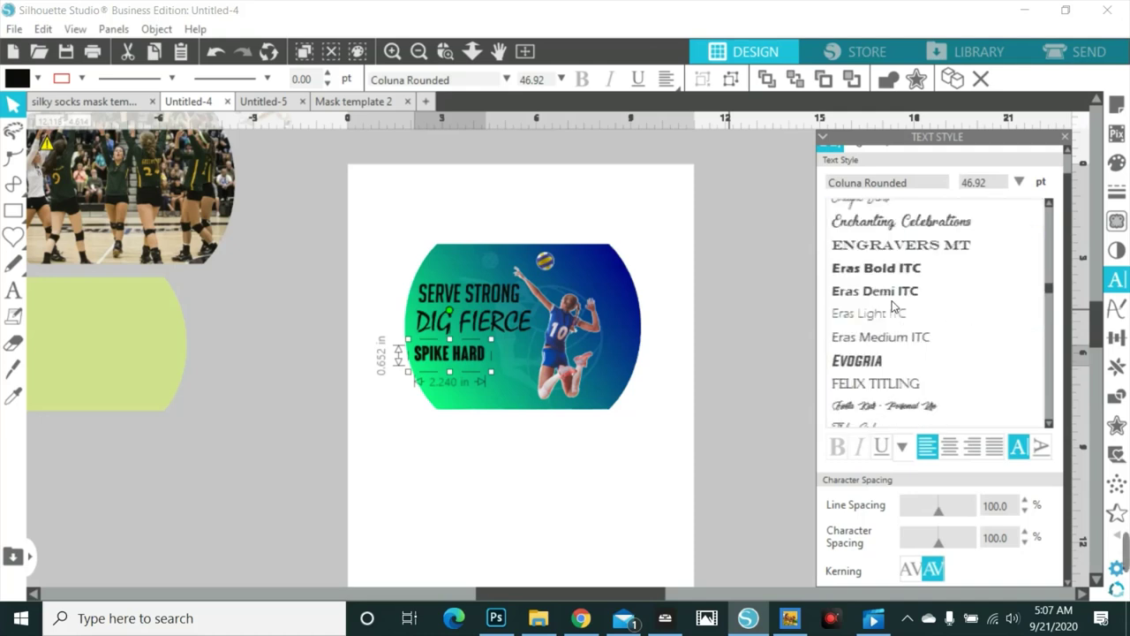
left_click(892, 278)
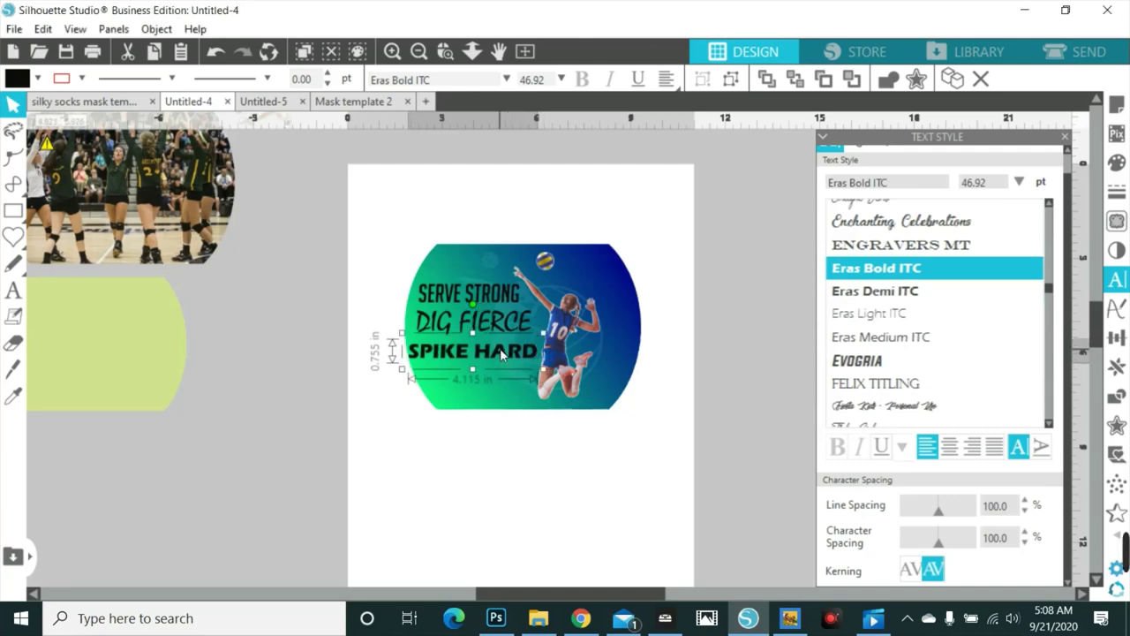
left_click_drag(507, 354, 473, 384)
key("ctrl+z")
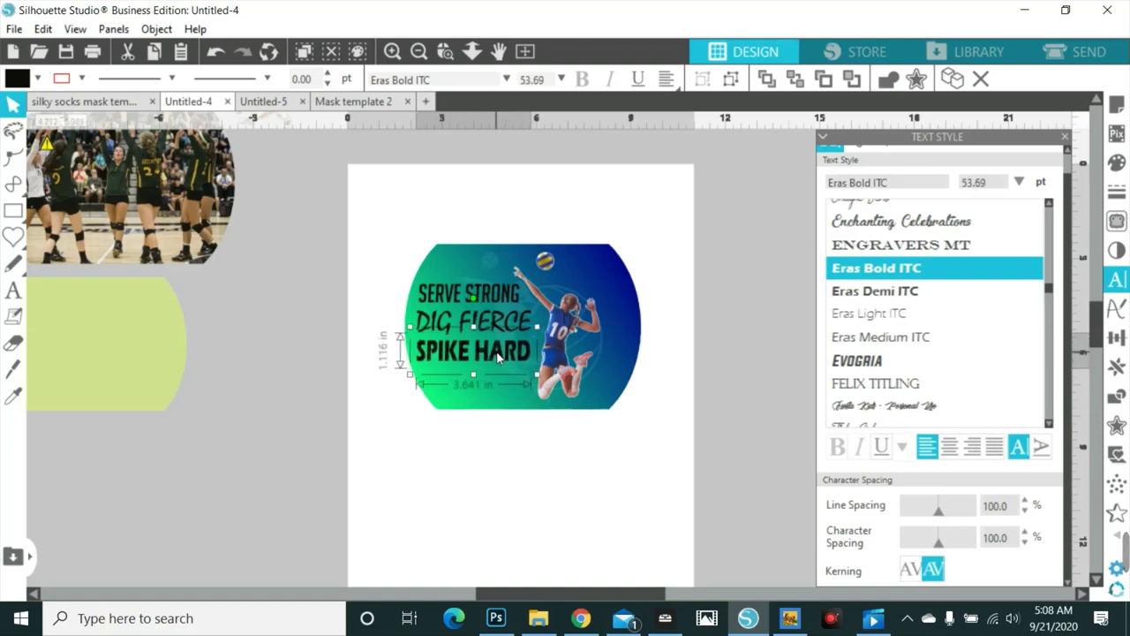
- Try the Gill Sans Ultra Bold and Goudy Stout fonts on the resized SPIKE HARD text
scroll(874, 355, "down", 6)
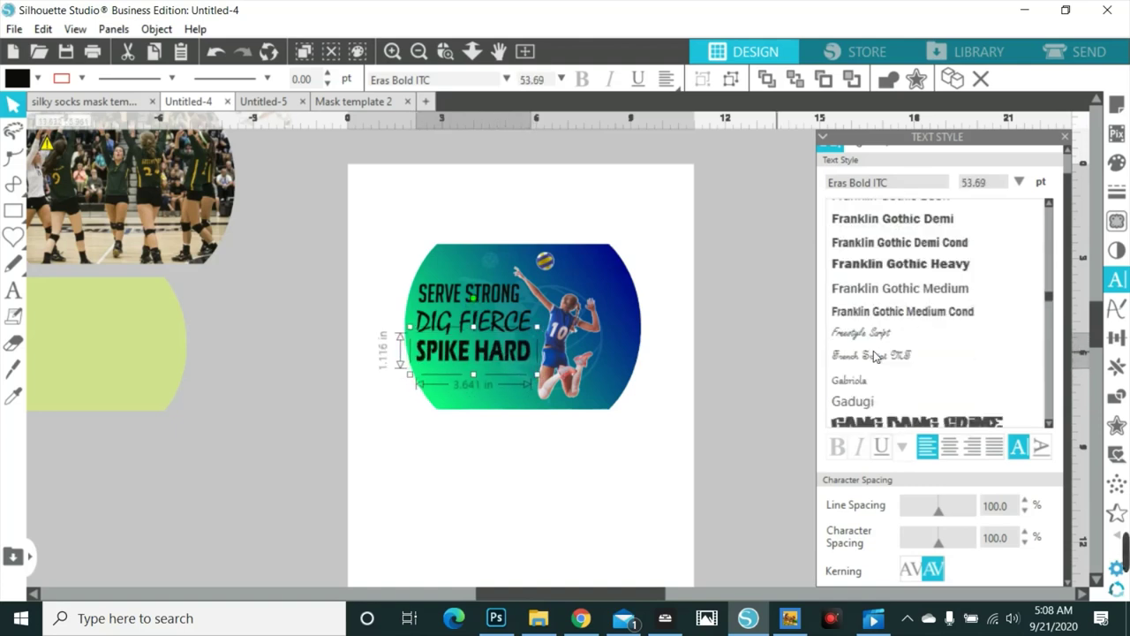
scroll(875, 355, "down", 1)
scroll(874, 356, "down", 2)
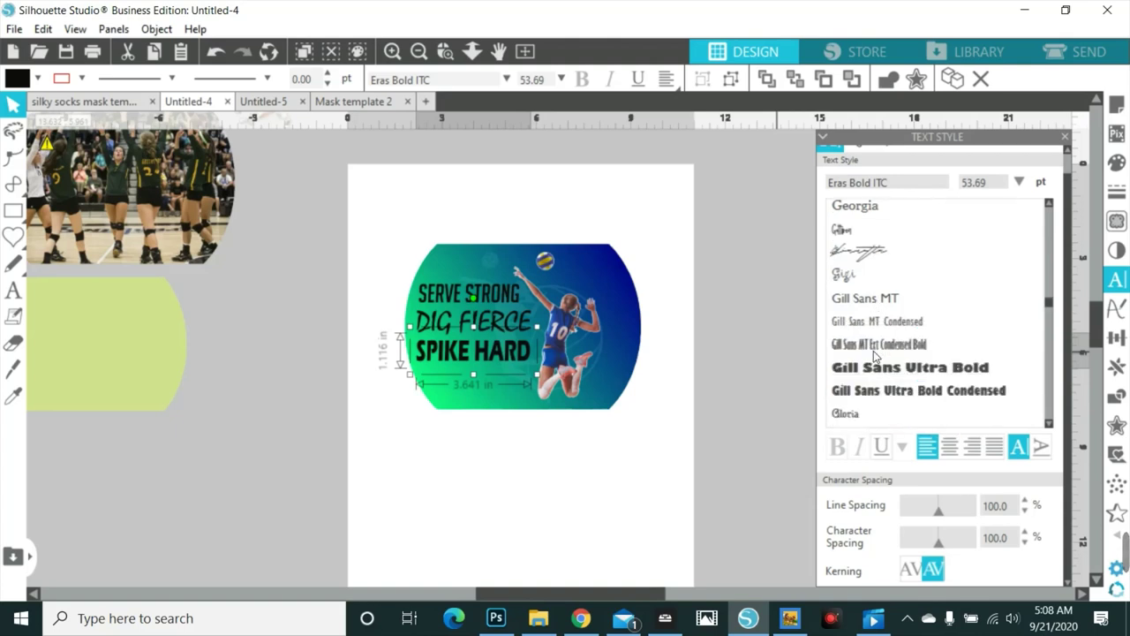
scroll(874, 353, "down", 2)
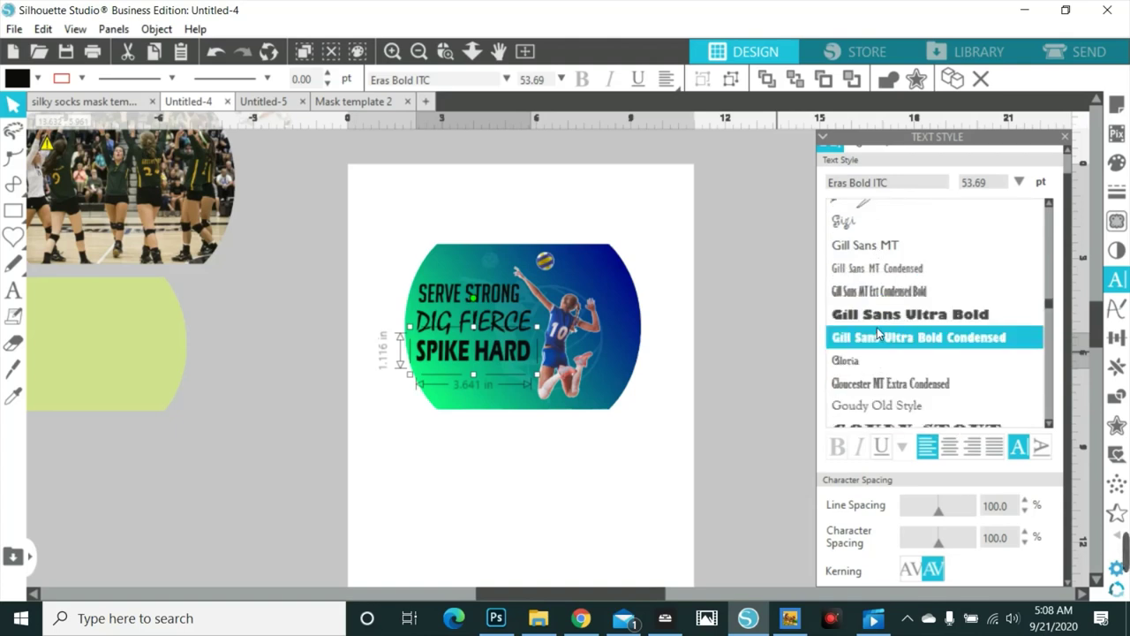
left_click(887, 318)
scroll(886, 323, "down", 2)
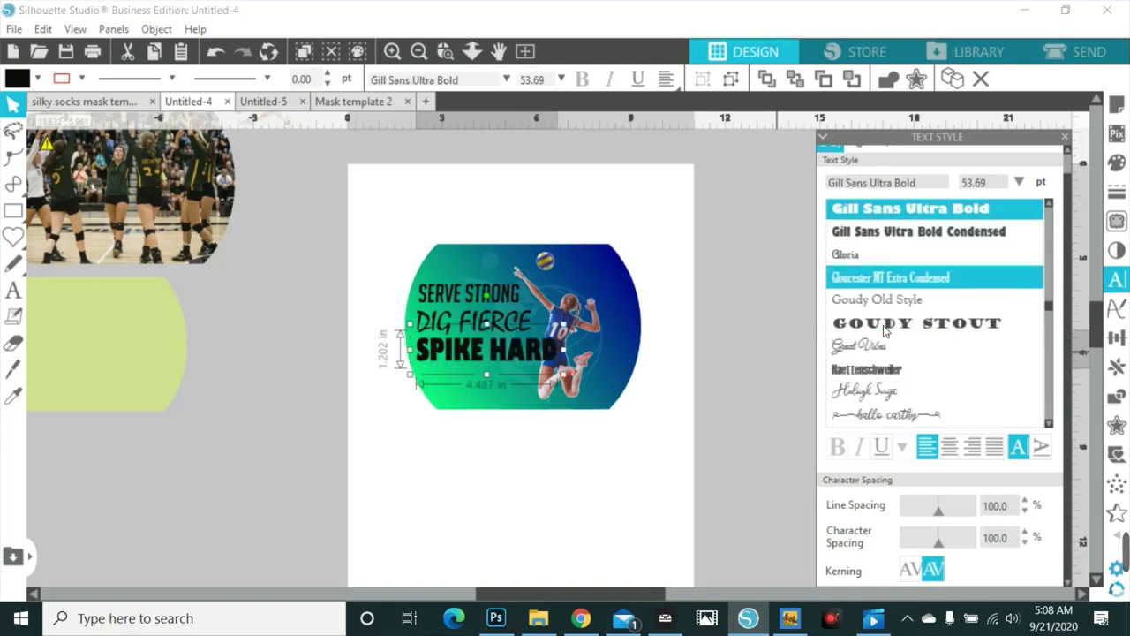
left_click(886, 326)
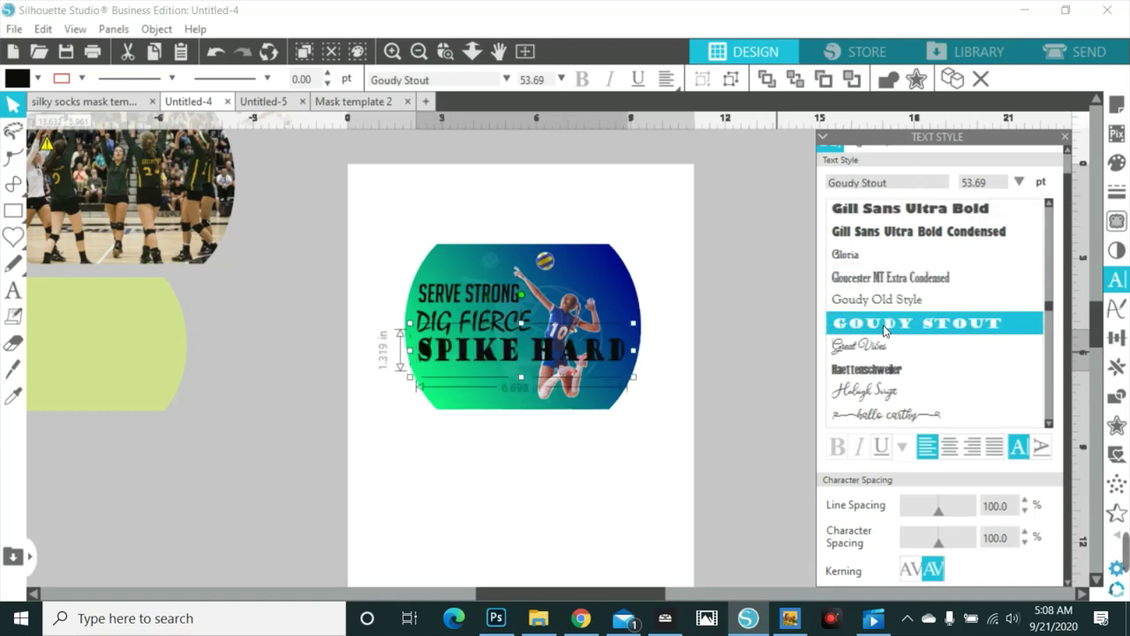
- Set the SPIKE HARD text in the HARDCORE POSTER font
scroll(886, 328, "down", 3)
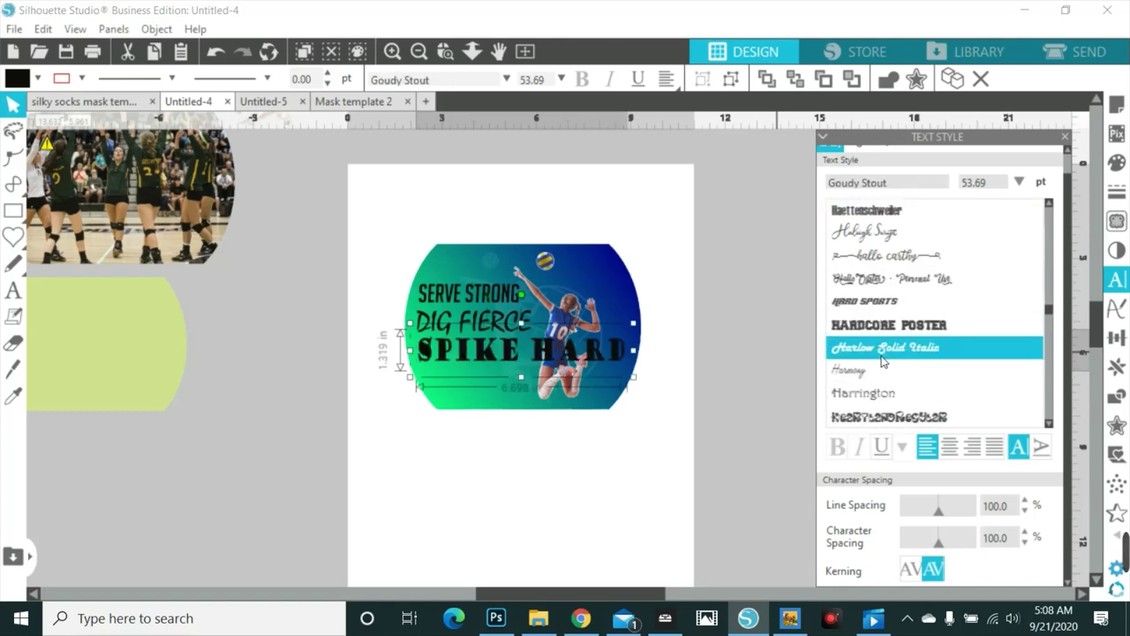
left_click(882, 333)
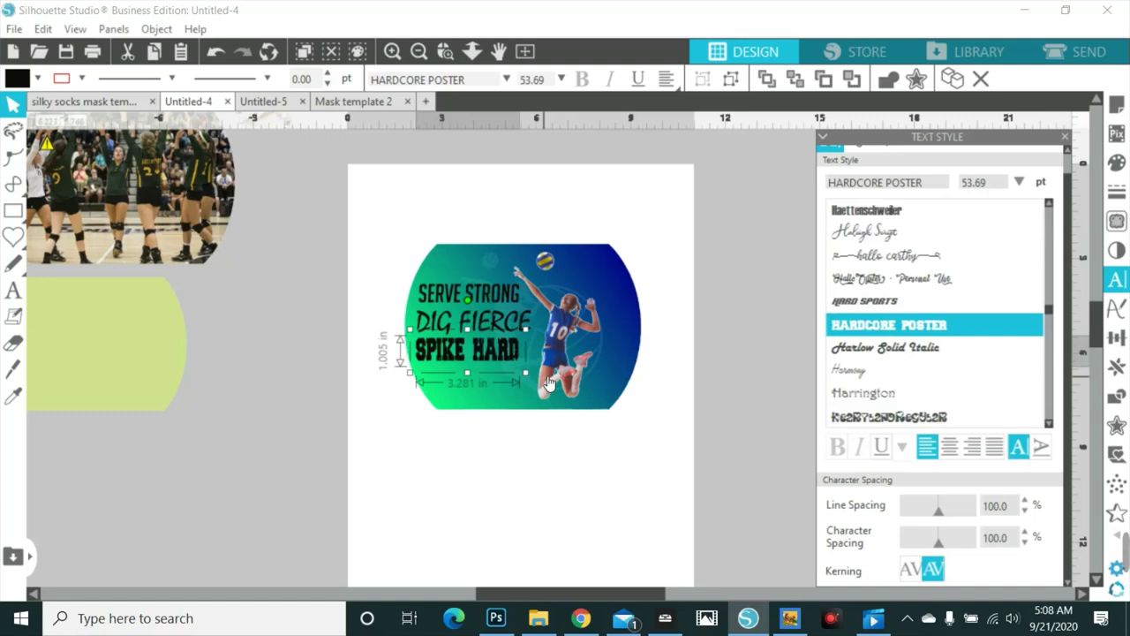
- Enlarge the SPIKE HARD text to about 3.86 in wide and try the JP Sporty Tee font on it
left_click_drag(527, 374, 502, 362)
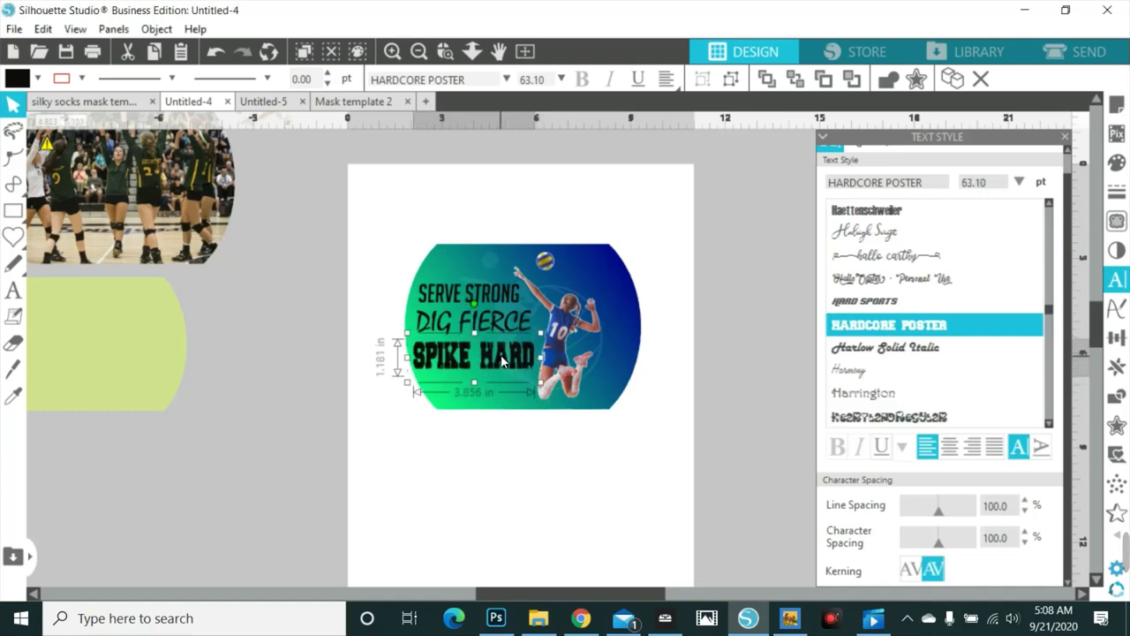
scroll(900, 380, "down", 2)
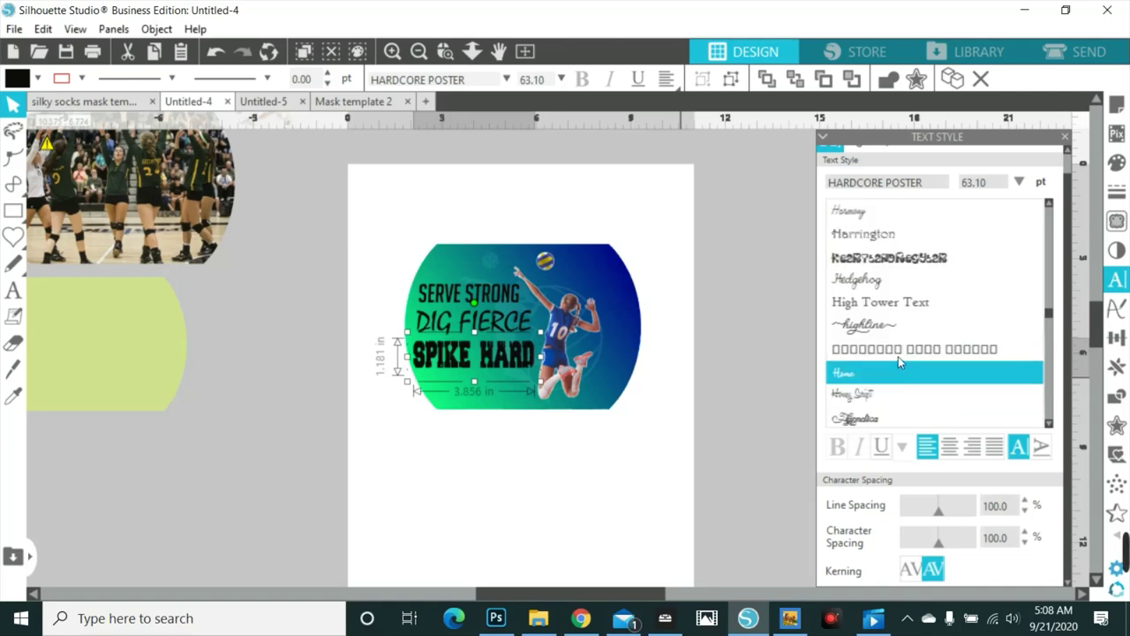
scroll(900, 365, "down", 5)
left_click(897, 314)
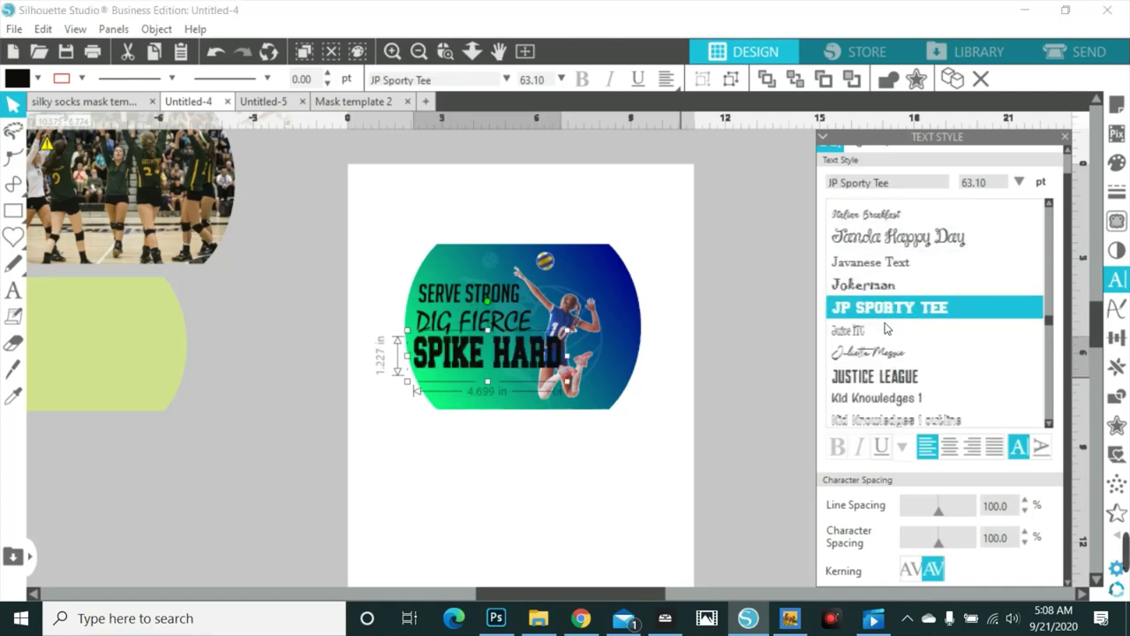
- Set SPIKE HARD in the ObelixPro font and shrink it to about 3.61 in wide and 1.11 in tall below DIG FIERCE
scroll(888, 329, "down", 3)
scroll(885, 333, "down", 6)
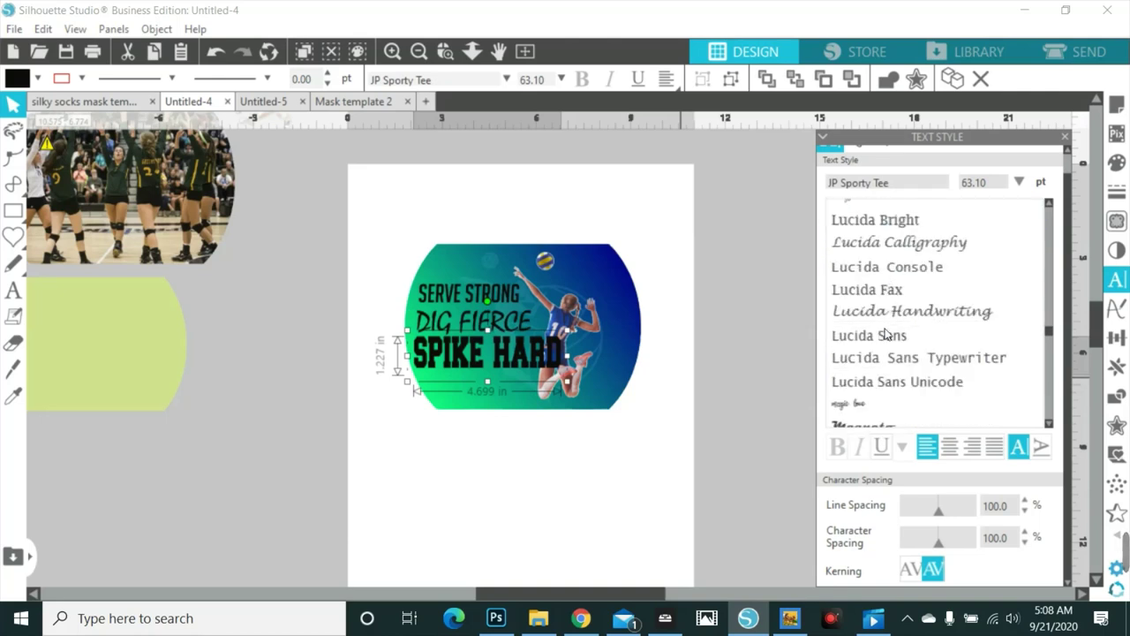
scroll(888, 335, "down", 5)
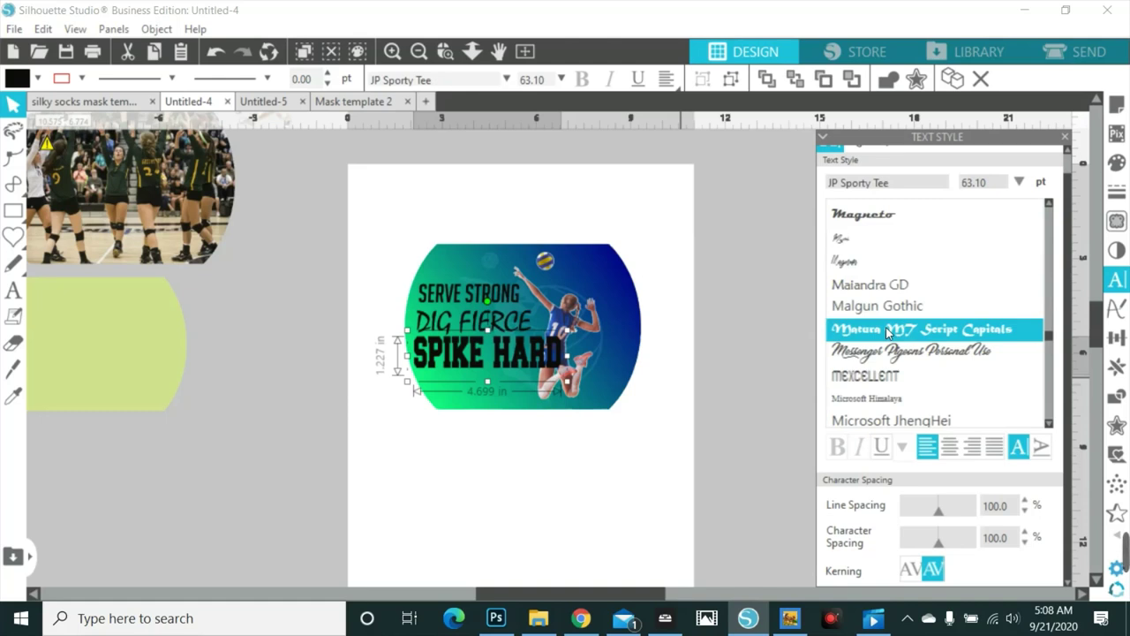
scroll(887, 331, "down", 10)
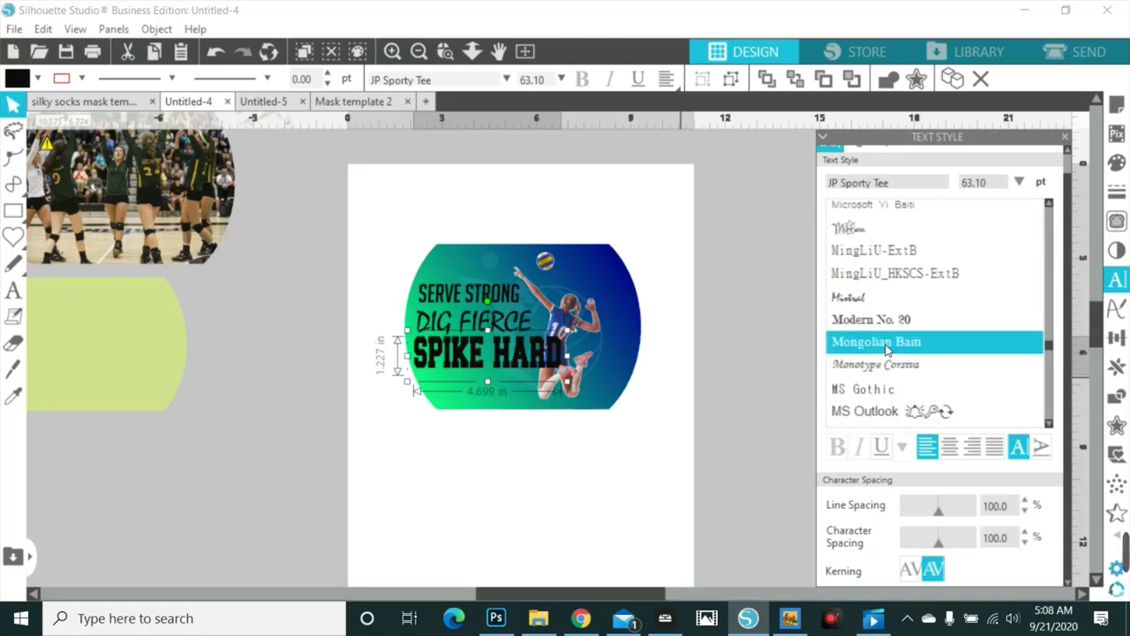
scroll(883, 347, "down", 6)
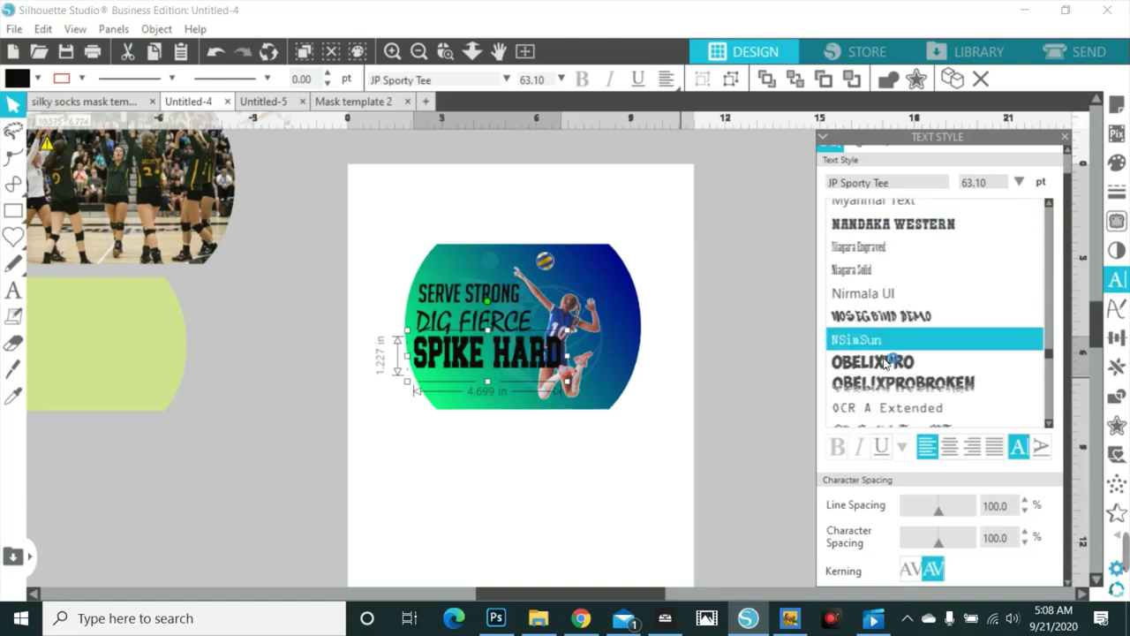
left_click(886, 362)
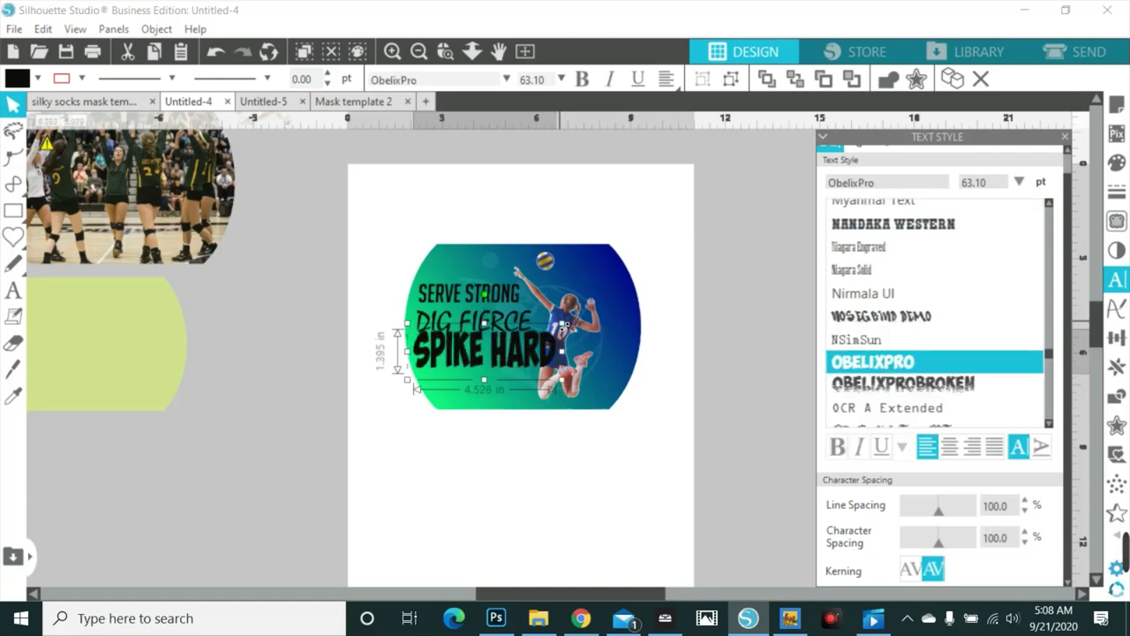
left_click_drag(563, 329, 540, 364)
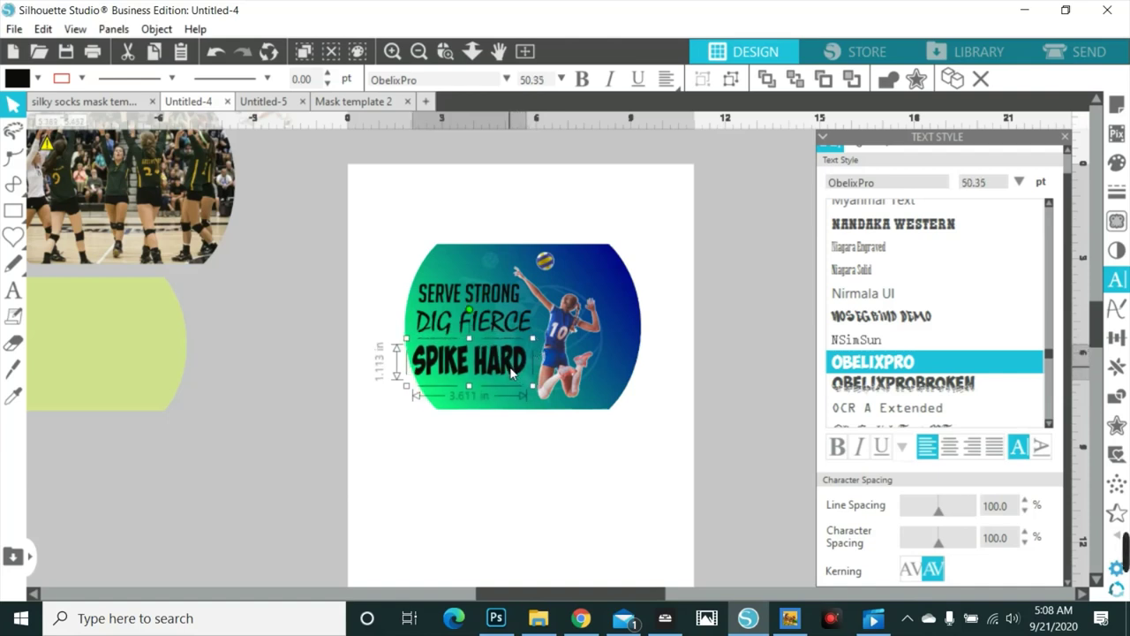
- Set SPIKE HARD in the ObelixProBroken font and stretch it to about 4.03 in wide
left_click(850, 386)
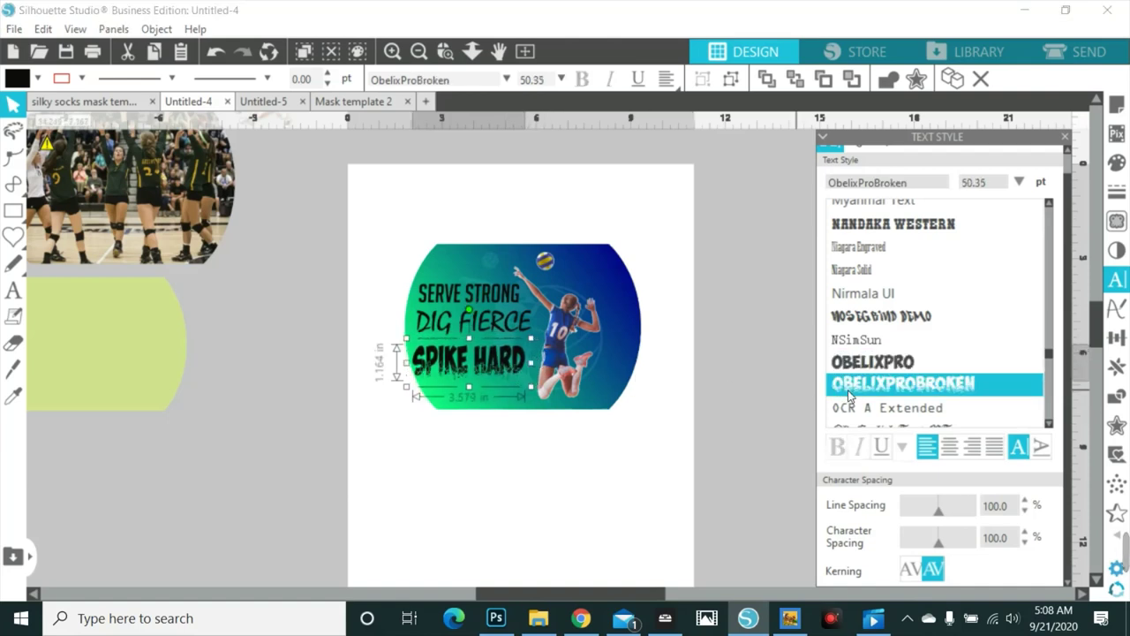
left_click_drag(535, 365, 545, 365)
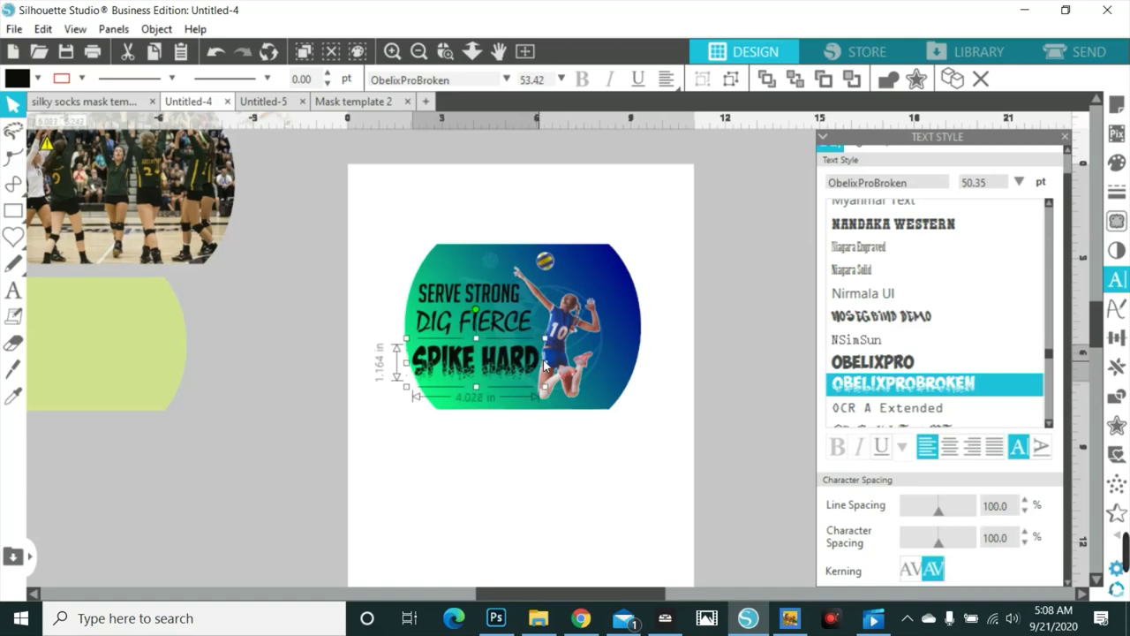
left_click(392, 52)
left_click(393, 52)
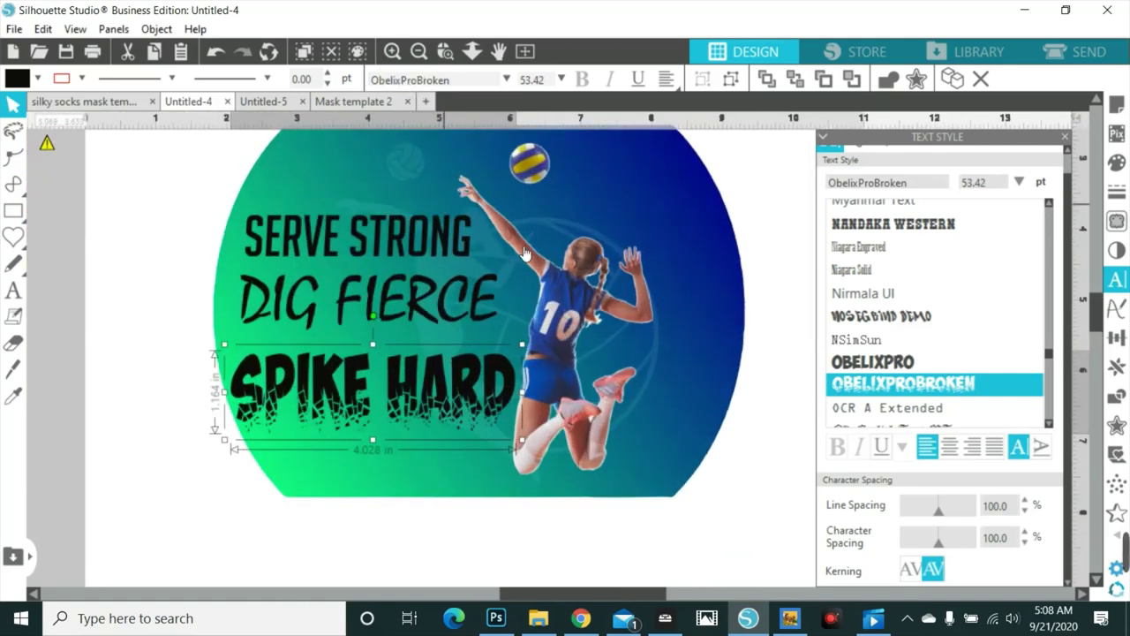
- Ungroup the player image from the mask background and move the player and ball farther right, away from the quote
left_click_drag(378, 246, 372, 254)
scroll(469, 295, "up", 1)
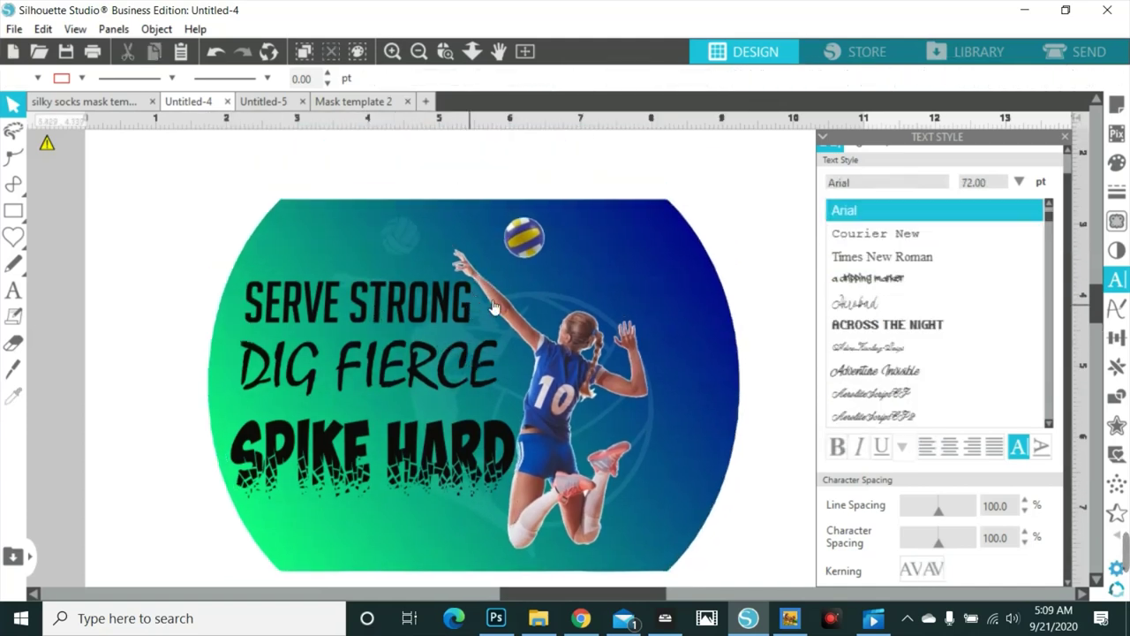
left_click_drag(575, 373, 580, 375)
left_click(580, 374)
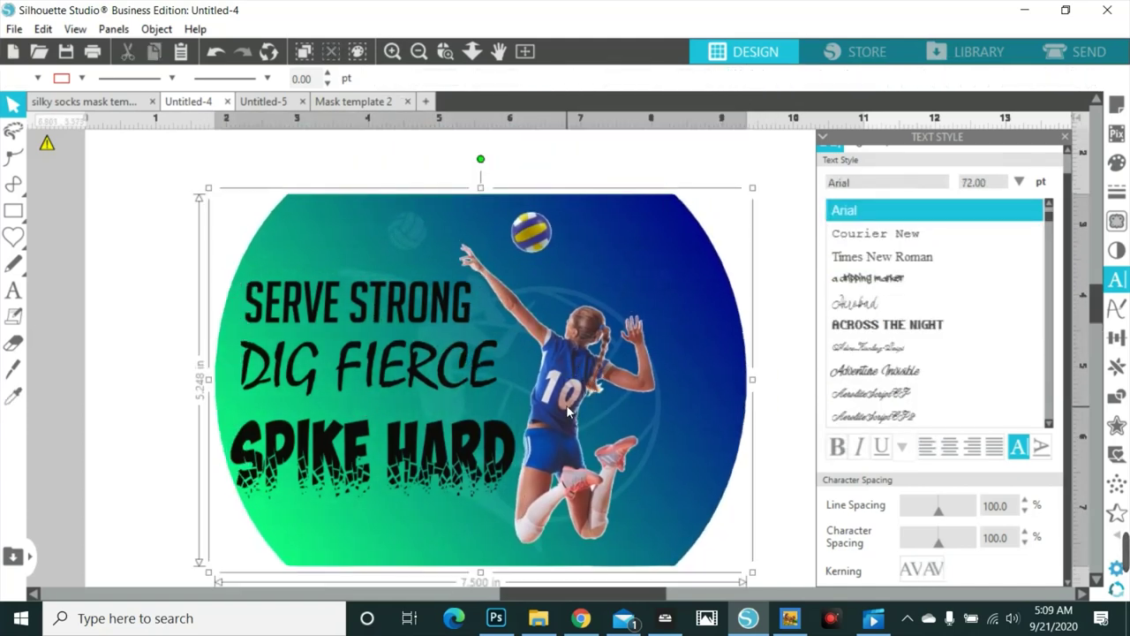
right_click(571, 399)
left_click(628, 401)
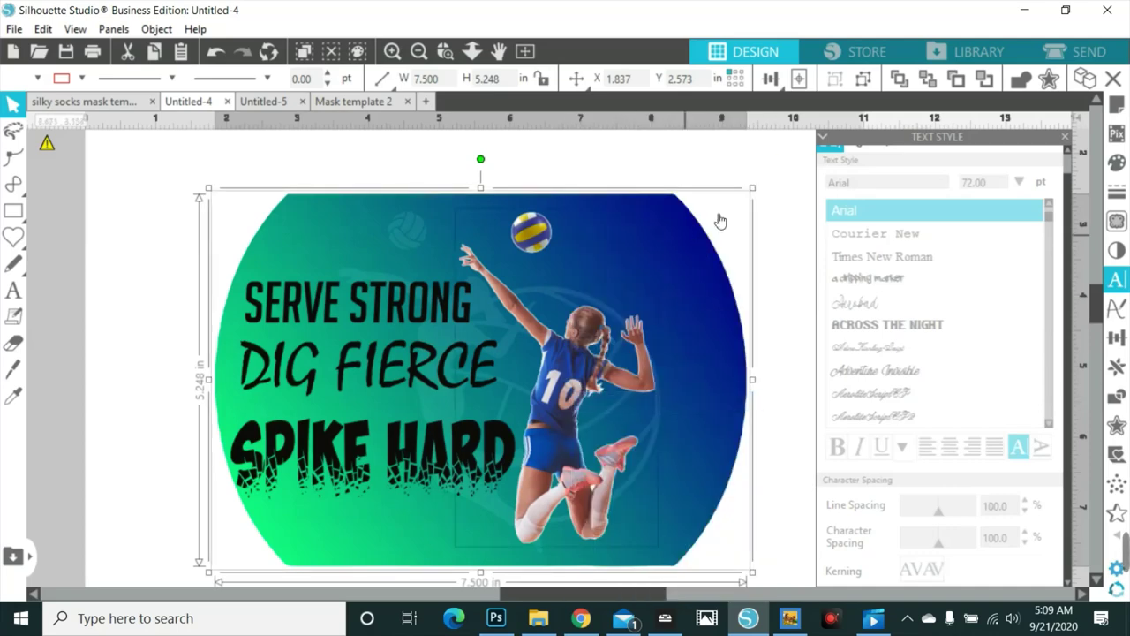
left_click(775, 207)
left_click_drag(580, 374, 642, 379)
- Move the SERVE STRONG text right toward the player's raised hand, keeping it above DIG FIERCE
left_click_drag(466, 328, 509, 301)
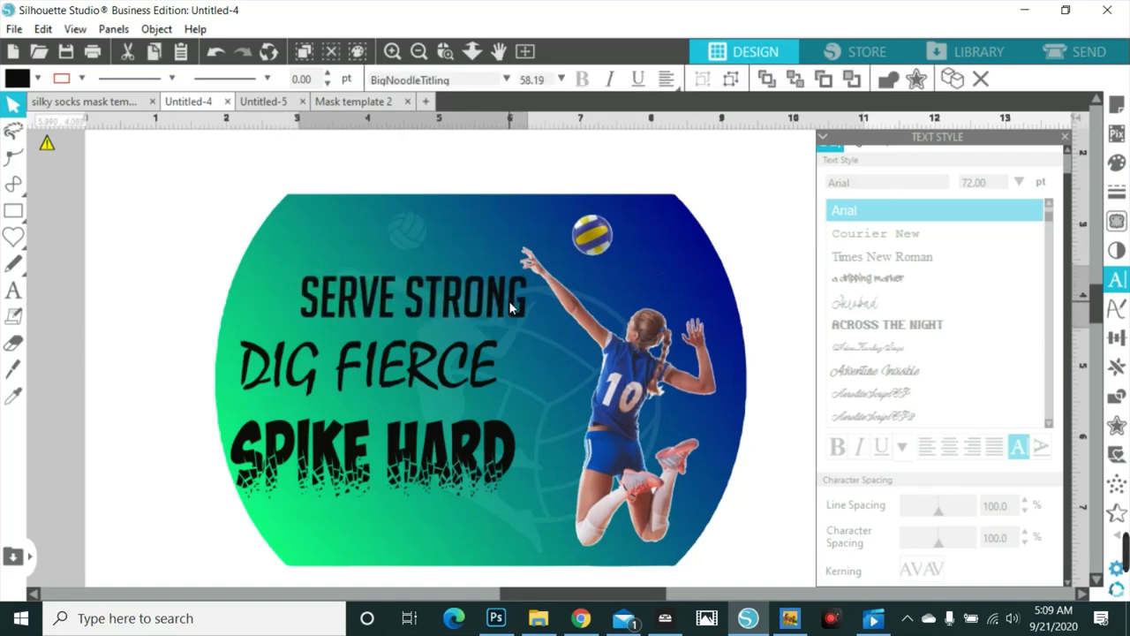
key("Escape")
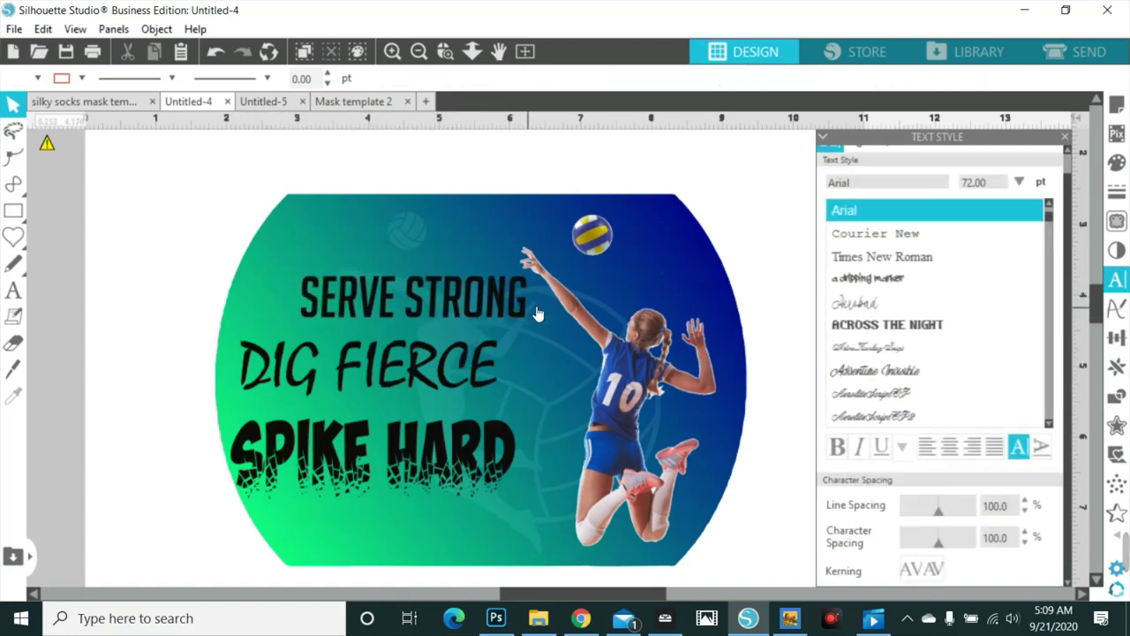
scroll(533, 311, "up", 1)
left_click_drag(507, 318, 521, 323)
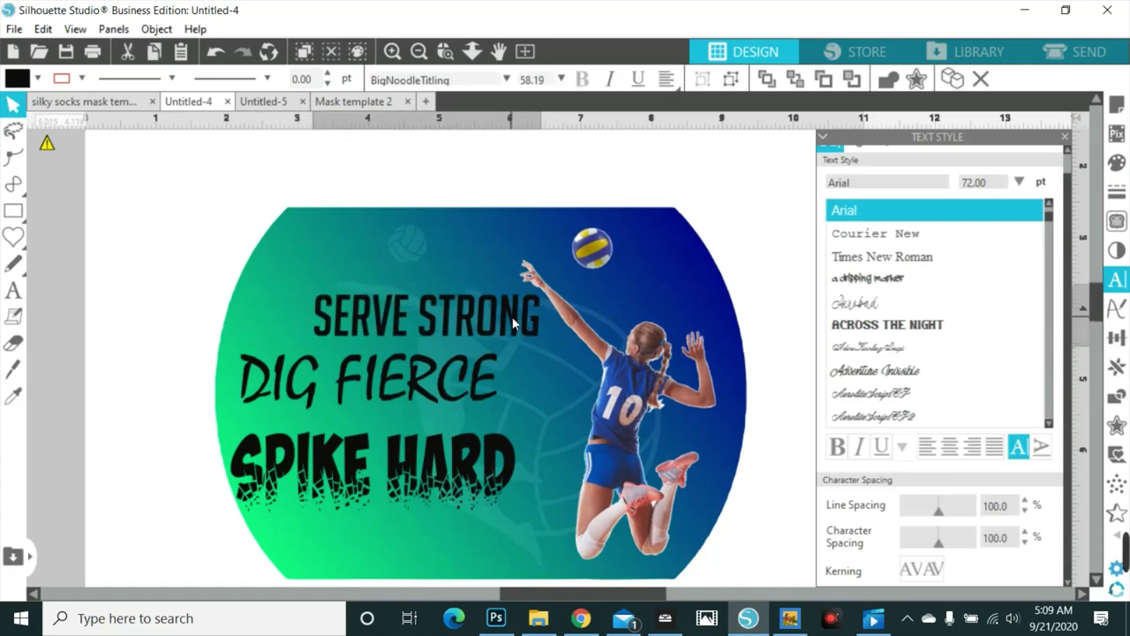
key("Escape")
- Nudge DIG FIERCE slightly right, shift SPIKE HARD beneath it and enlarge SPIKE HARD to about 4.45 in wide
left_click_drag(443, 378, 444, 378)
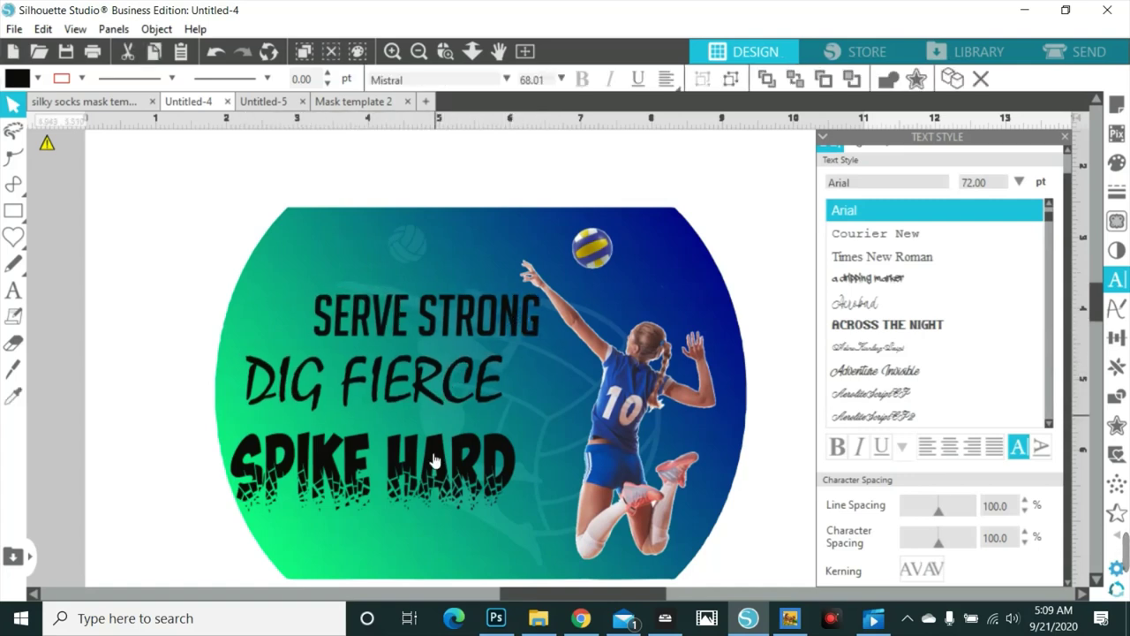
key("Escape")
left_click_drag(433, 459, 449, 456)
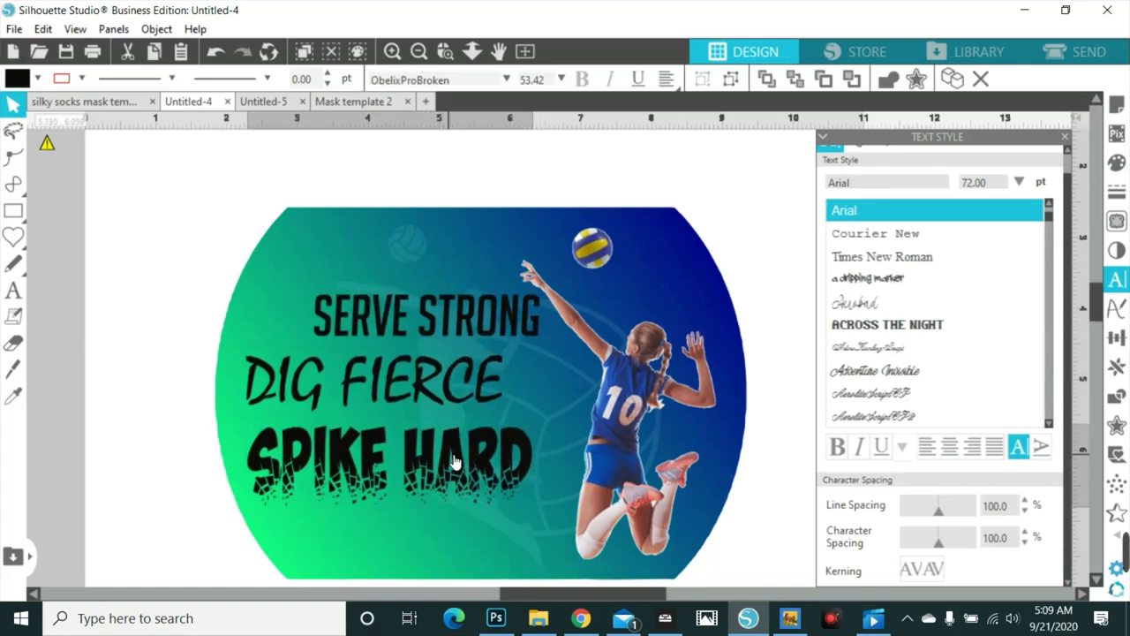
left_click_drag(542, 517, 569, 536)
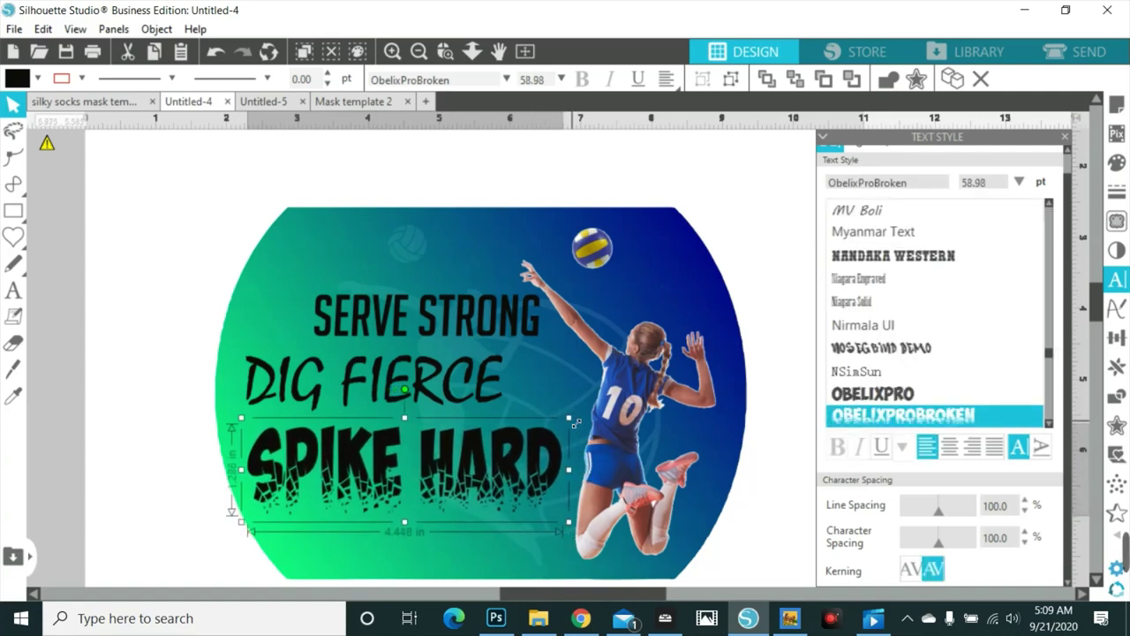
- Fill the SERVE STRONG text with bright yellow
scroll(584, 479, "down", 1)
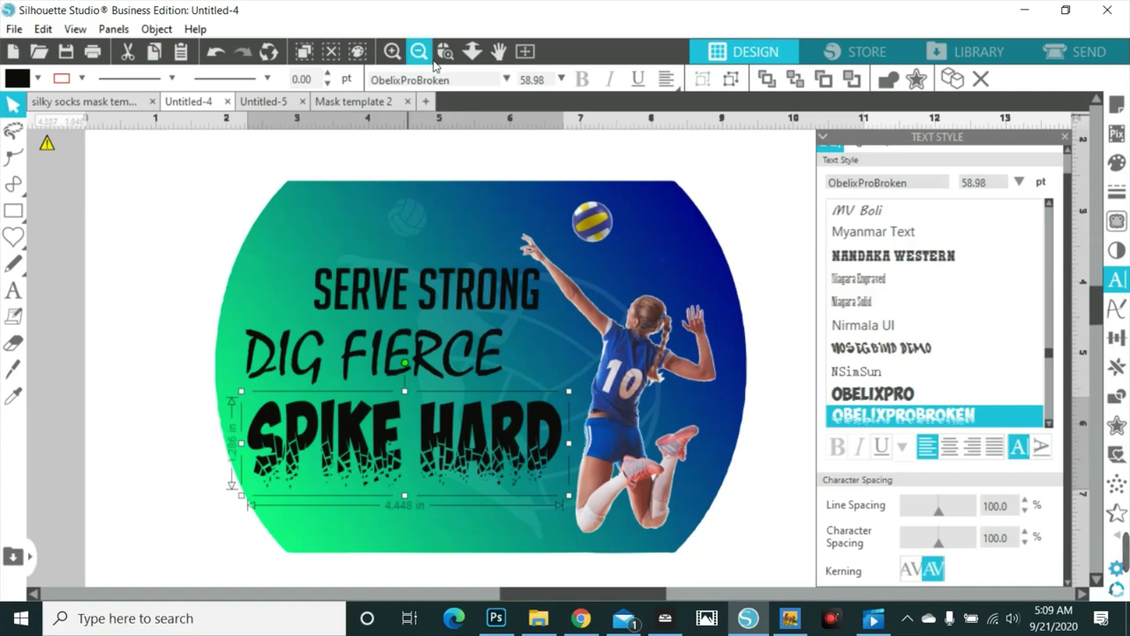
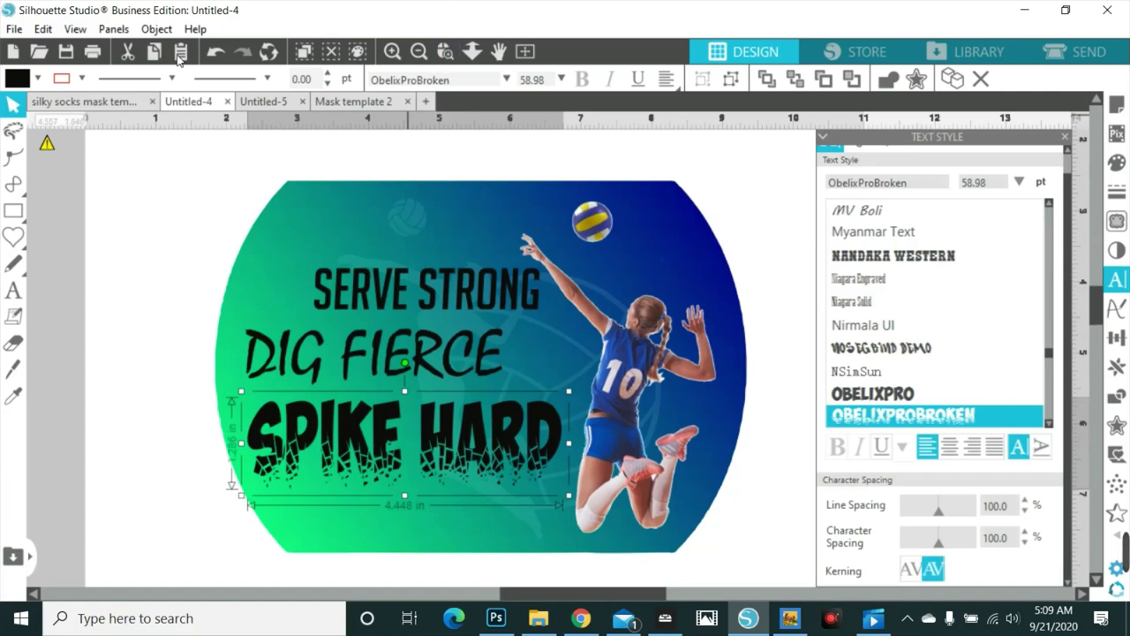
left_click(430, 294)
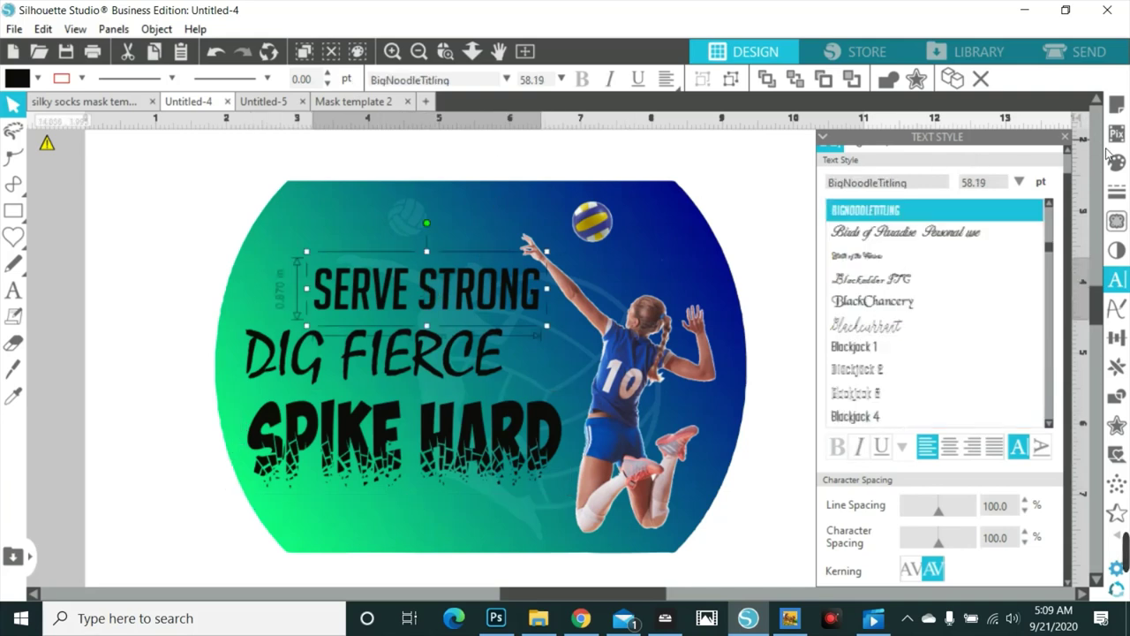
left_click(426, 53)
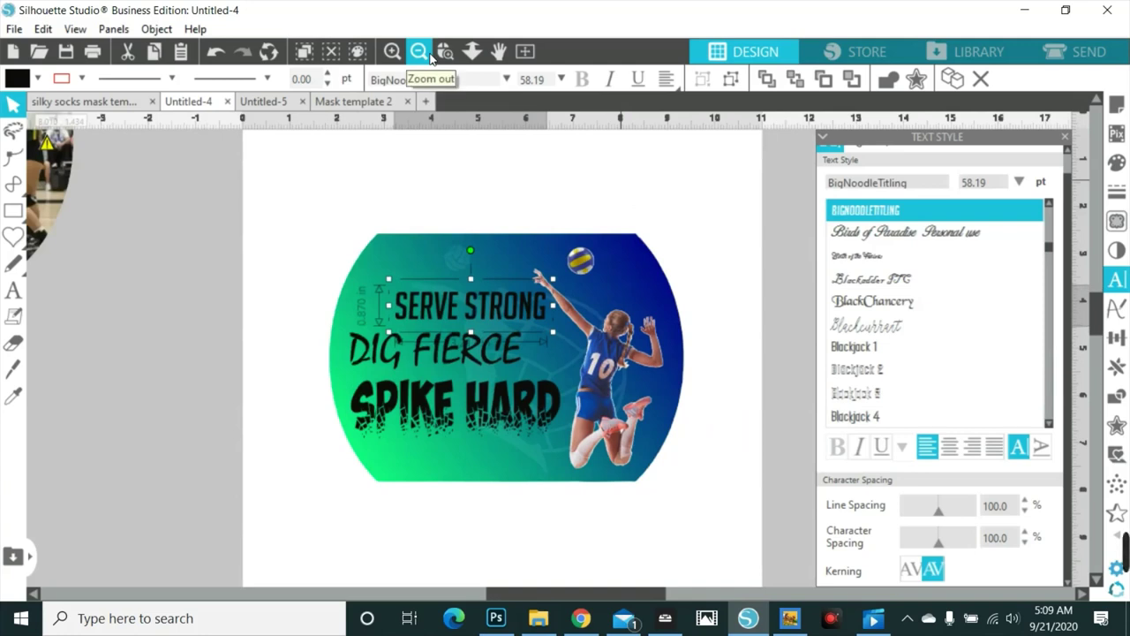
left_click(1118, 162)
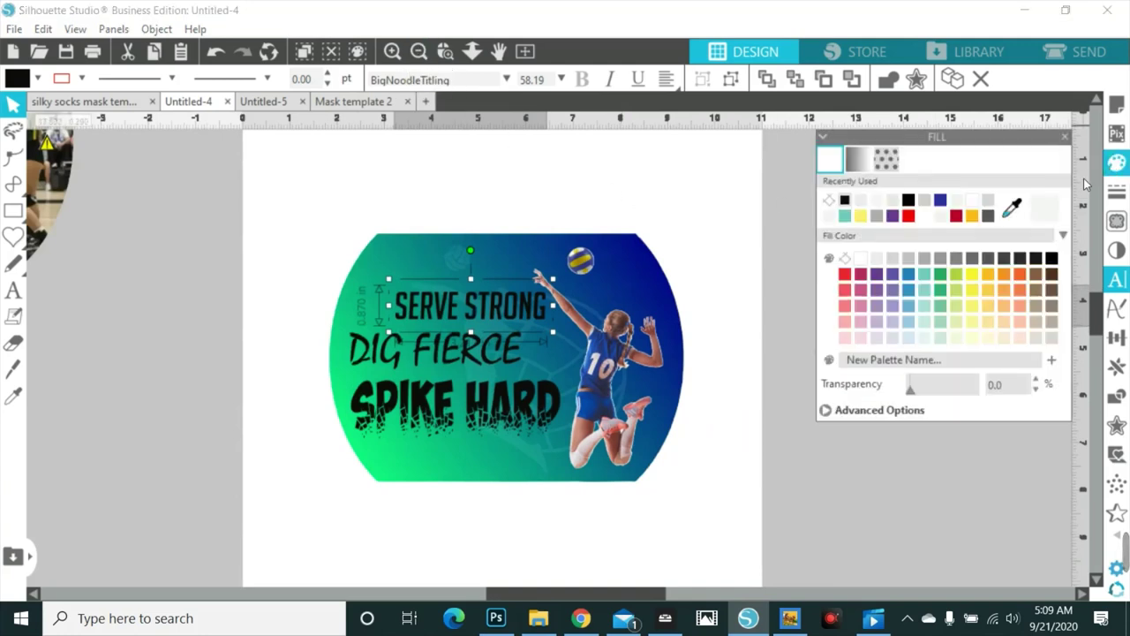
left_click(975, 274)
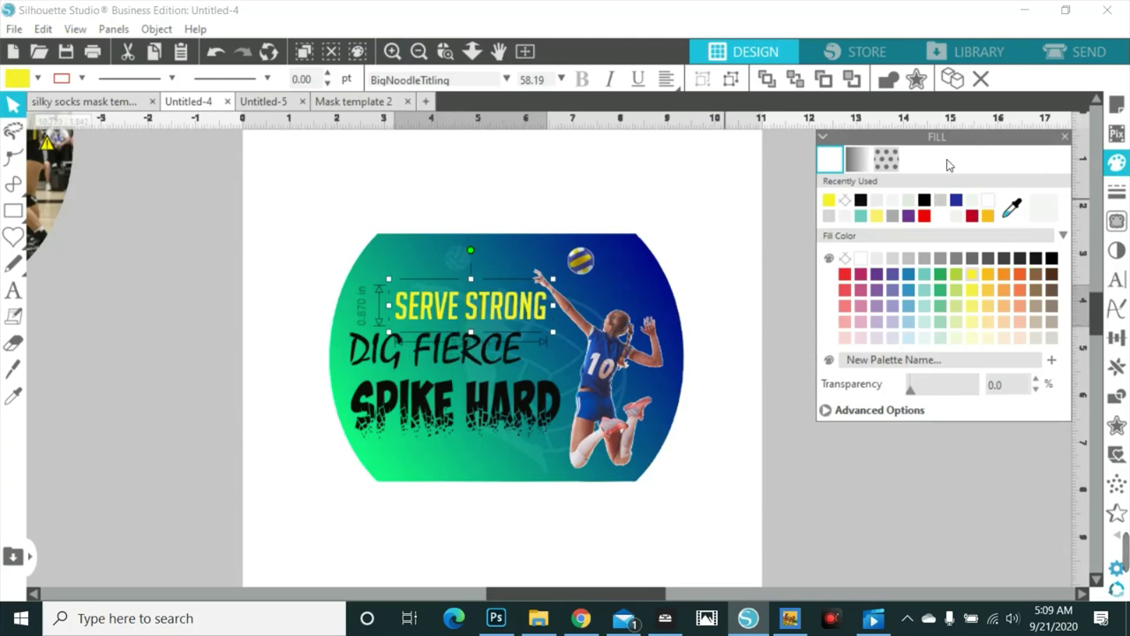
- Start an offset around the SERVE STRONG text with rounded corners and a distance of 0.05 in
left_click(916, 80)
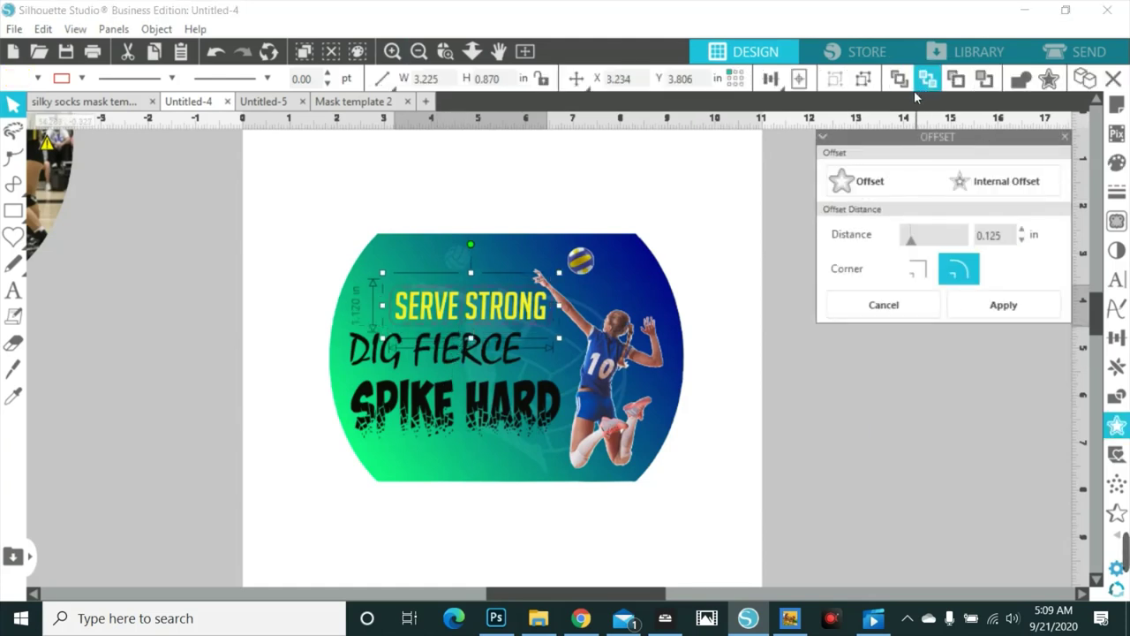
double_click(988, 235)
type(".05")
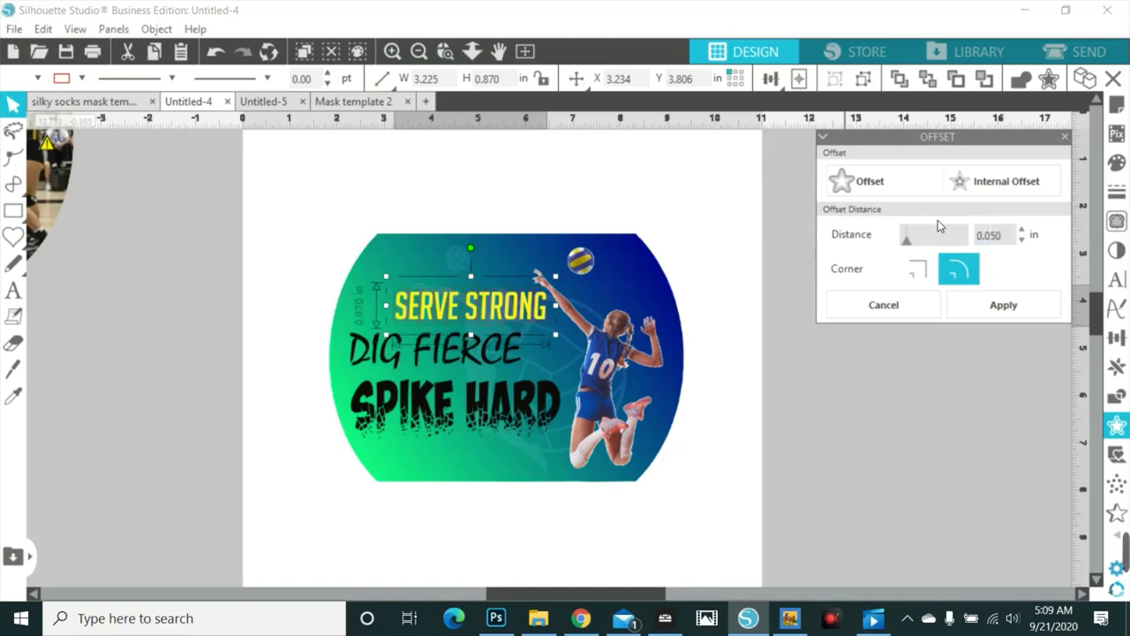
- Apply the 0.050 in offset around SERVE STRONG and try lime green, yellow, orange and several gray fills on it
left_click(996, 306)
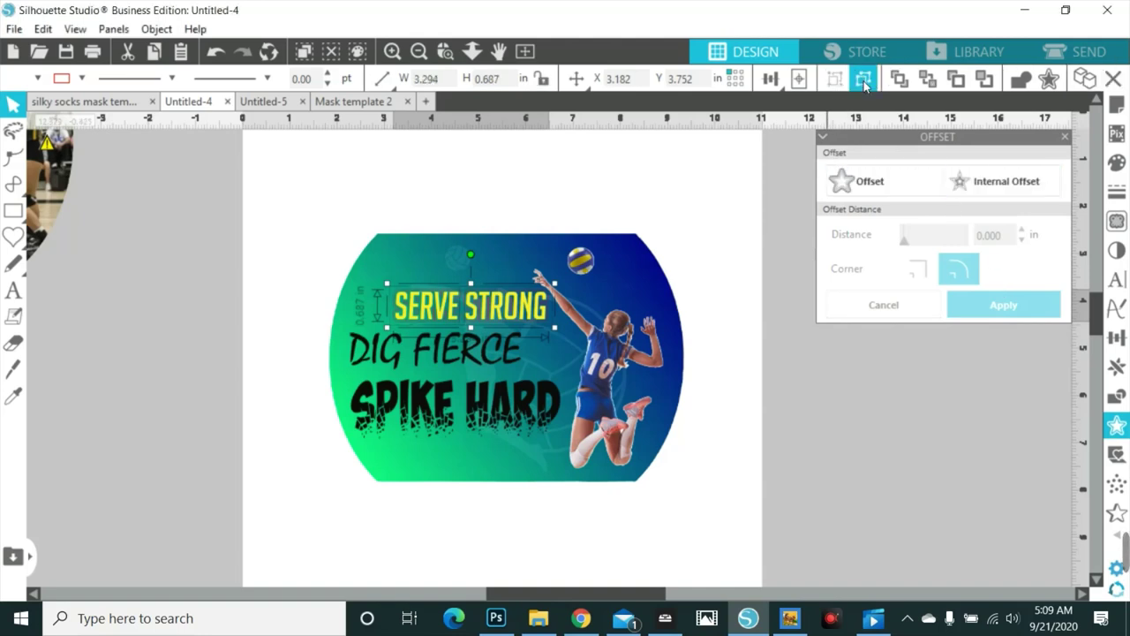
left_click(1117, 162)
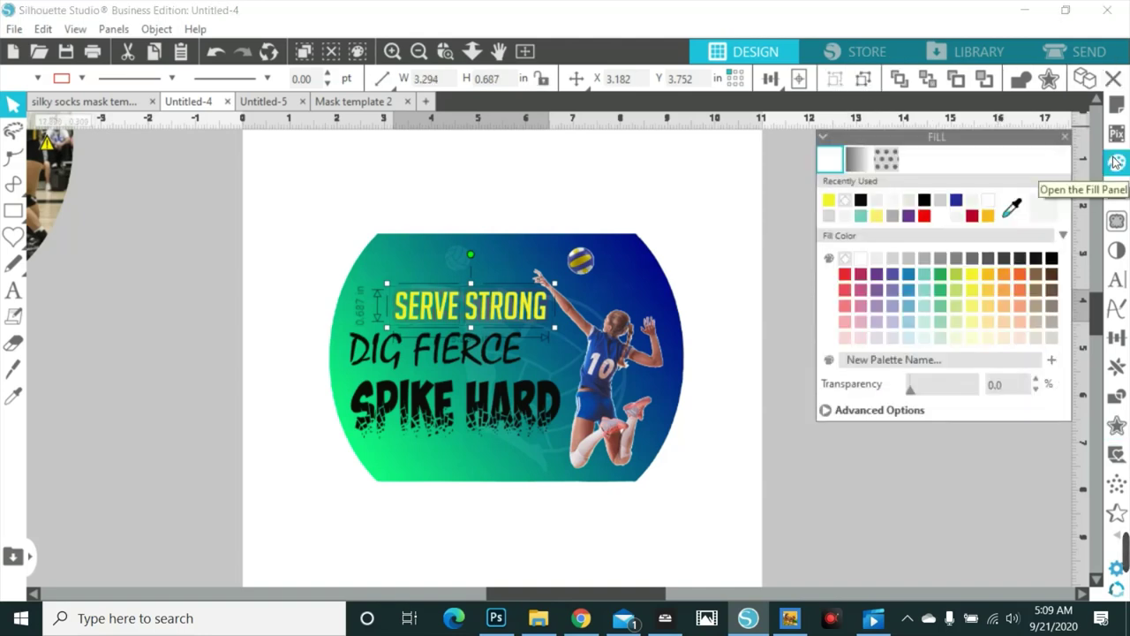
left_click(956, 277)
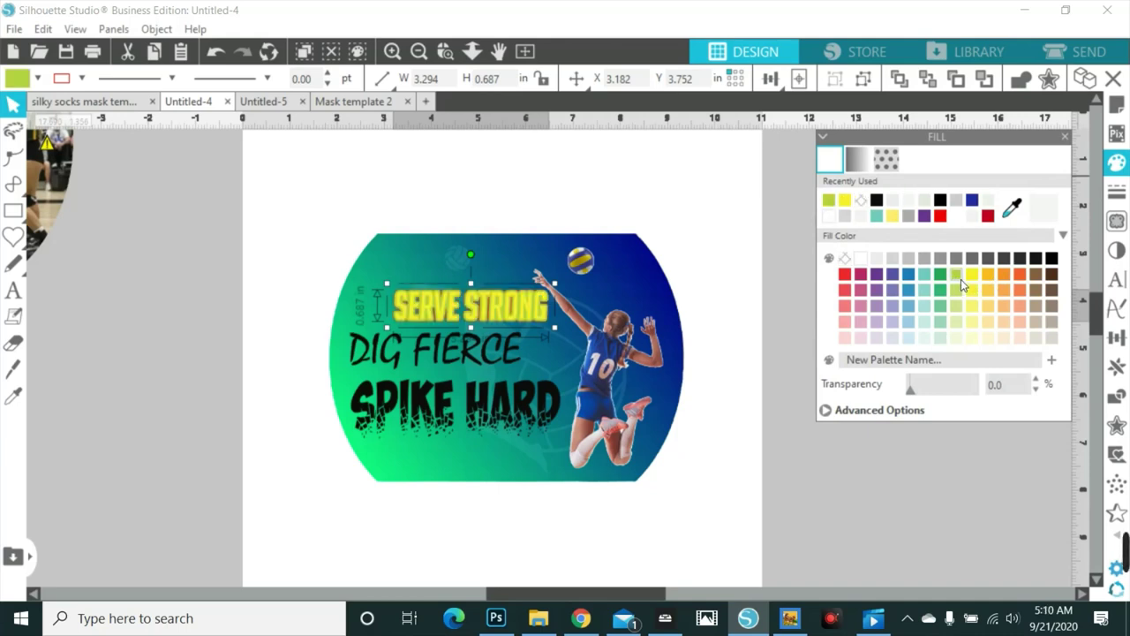
left_click(972, 276)
left_click(1004, 276)
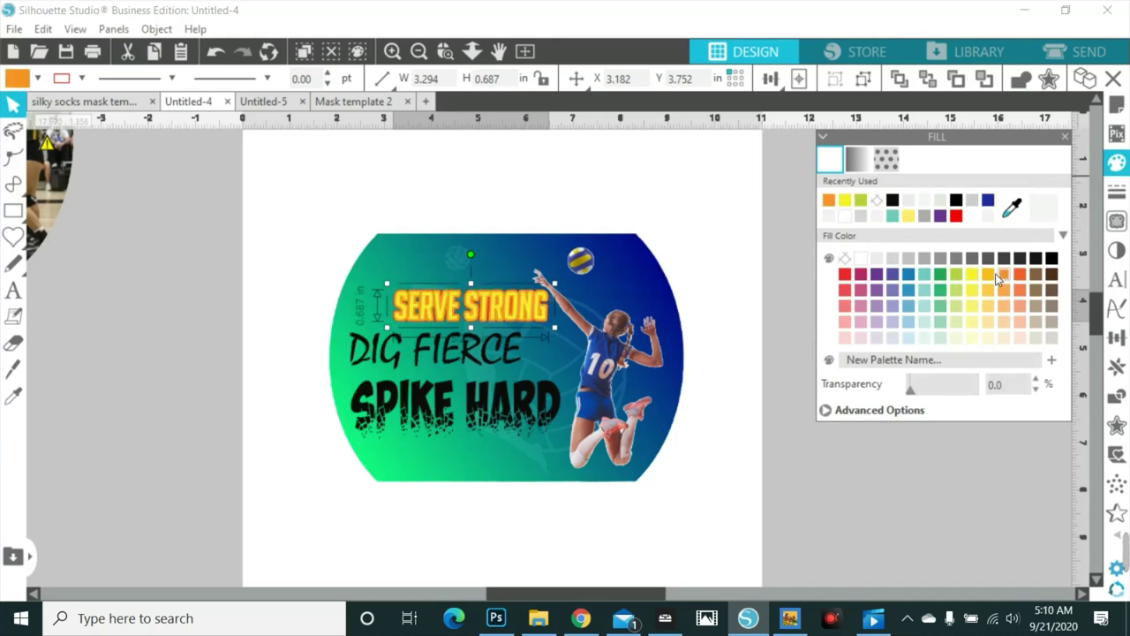
left_click(893, 258)
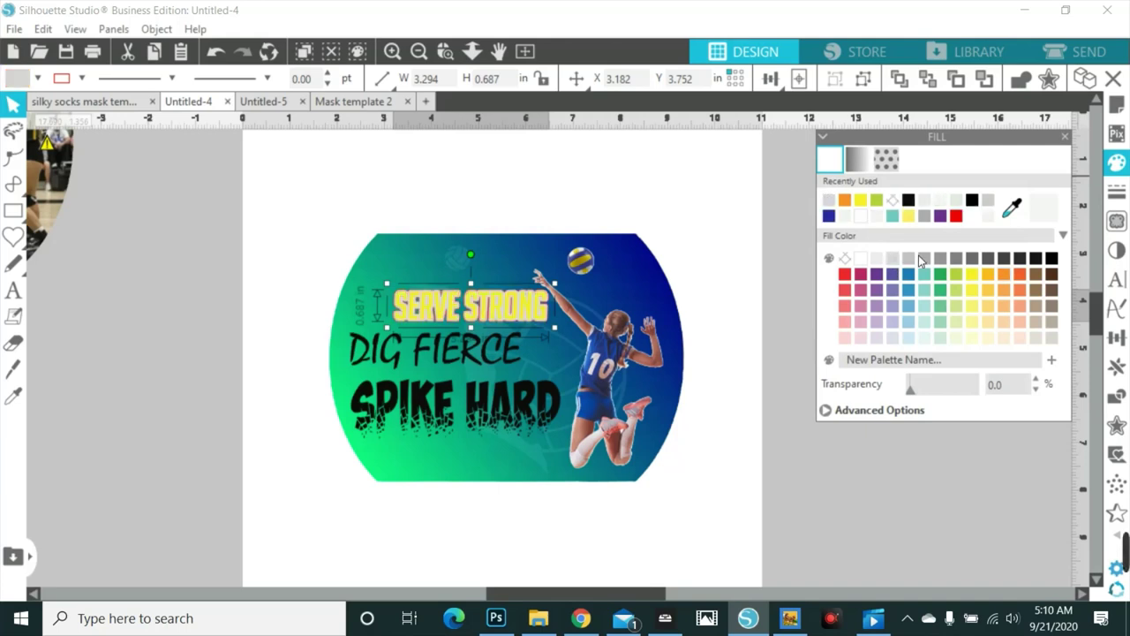
left_click(924, 257)
left_click(942, 257)
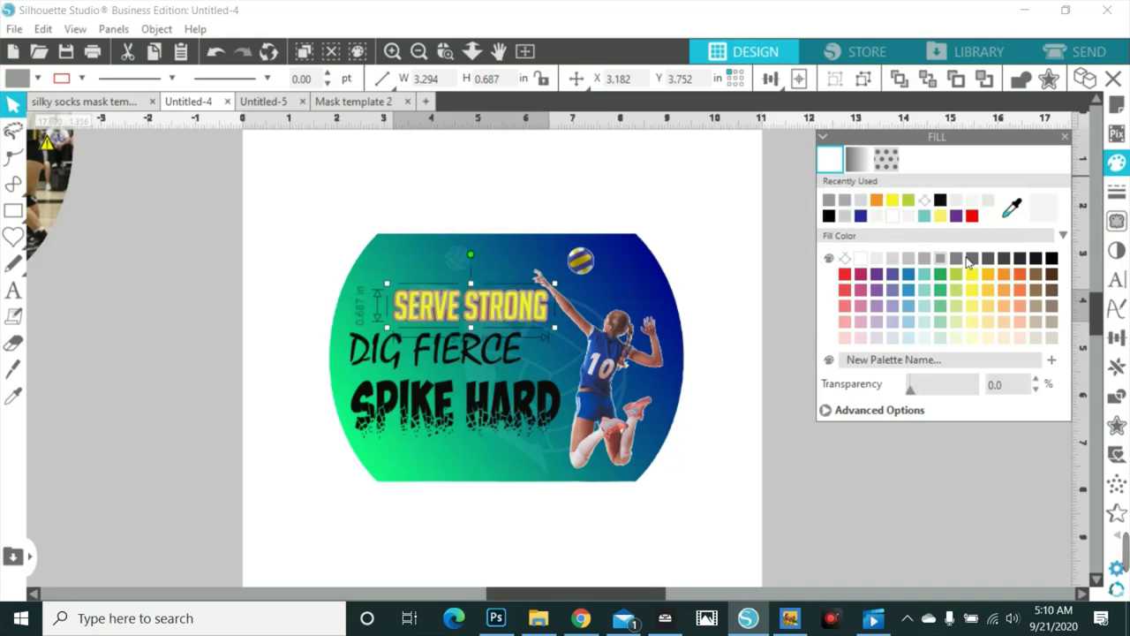
left_click(973, 258)
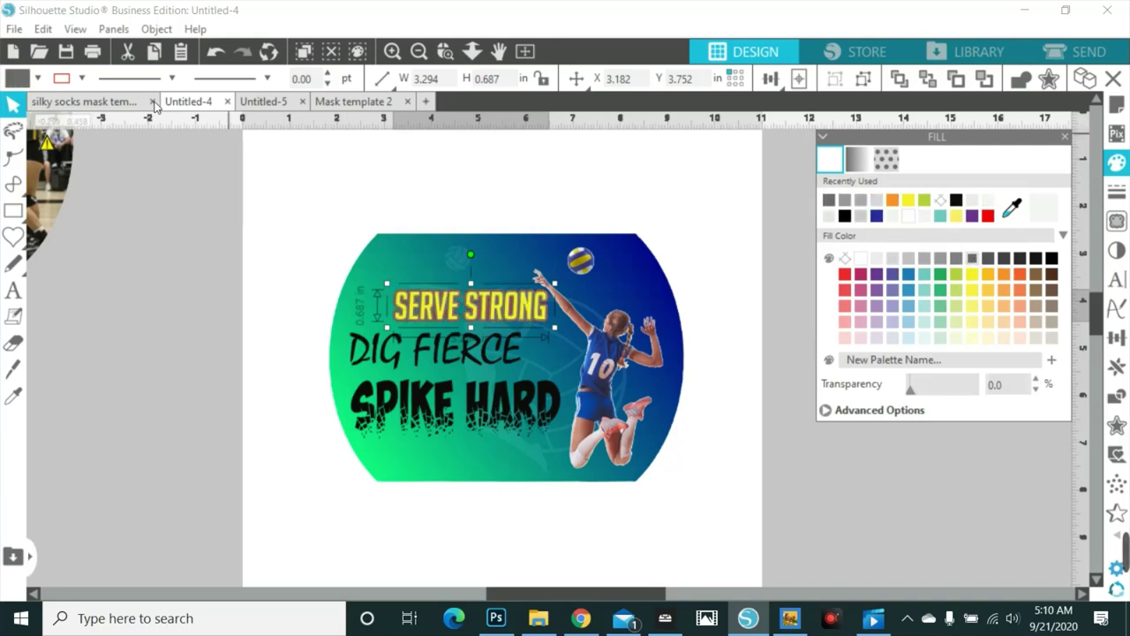
- Make the line color of the SERVE STRONG offset transparent and fill the offset with very dark gray
left_click(81, 78)
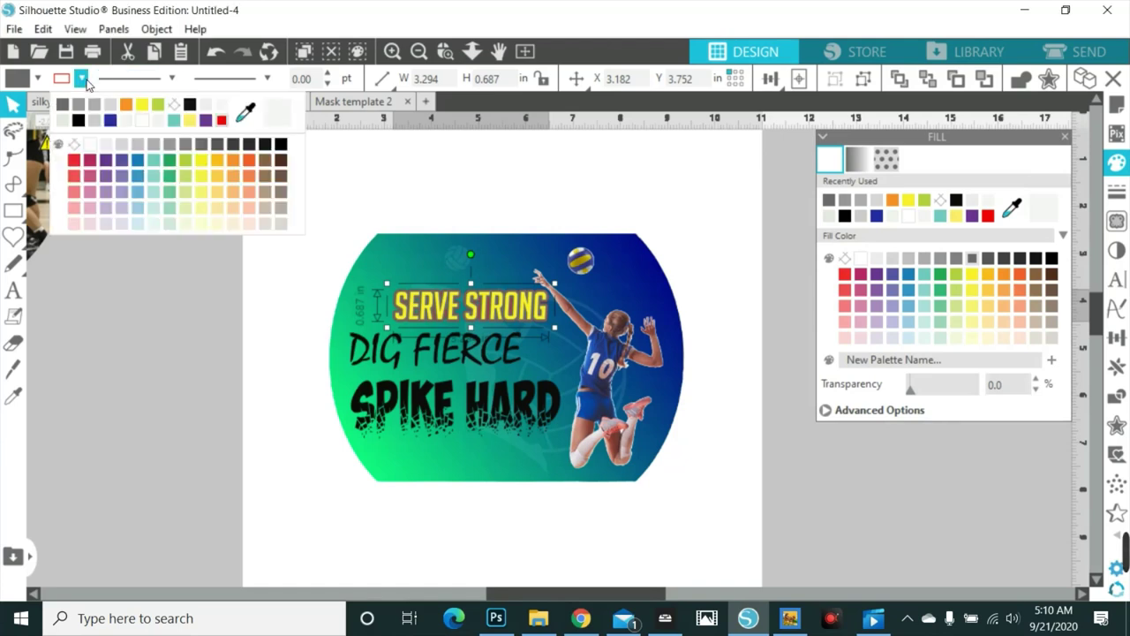
left_click(174, 104)
left_click(1004, 261)
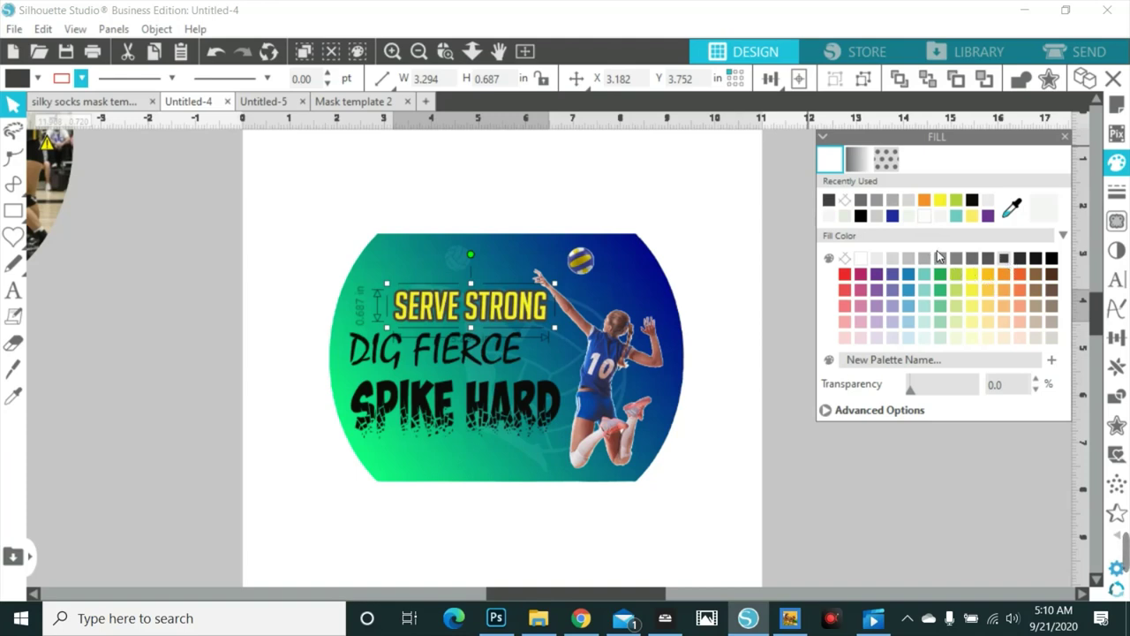
left_click(484, 223)
- Fill the DIG FIERCE text with bright red
left_click(472, 361)
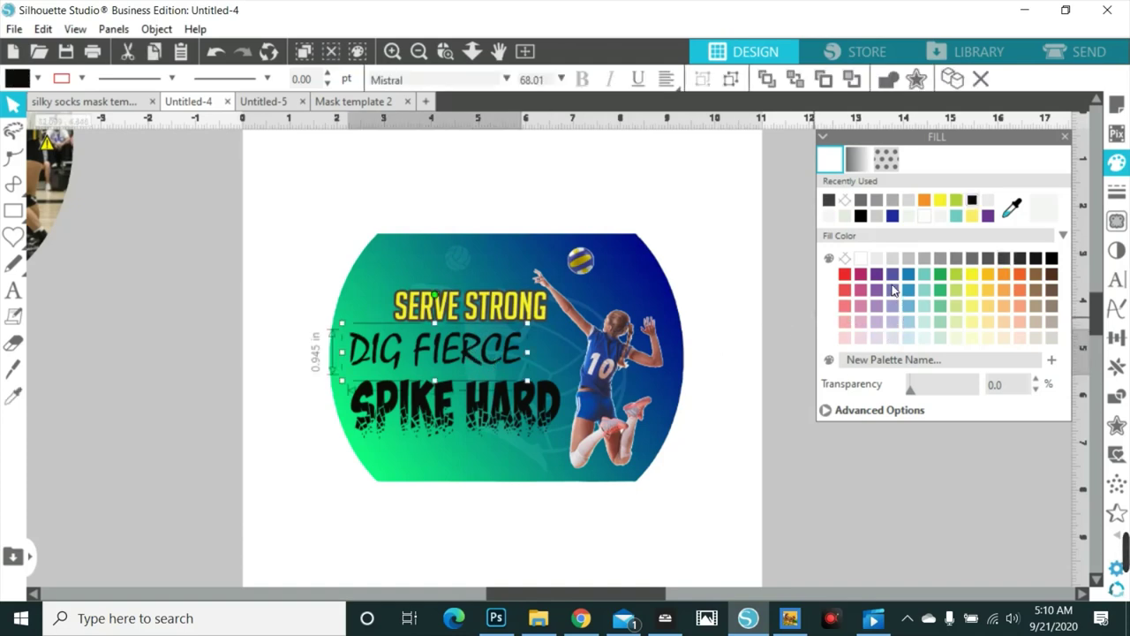
left_click(845, 275)
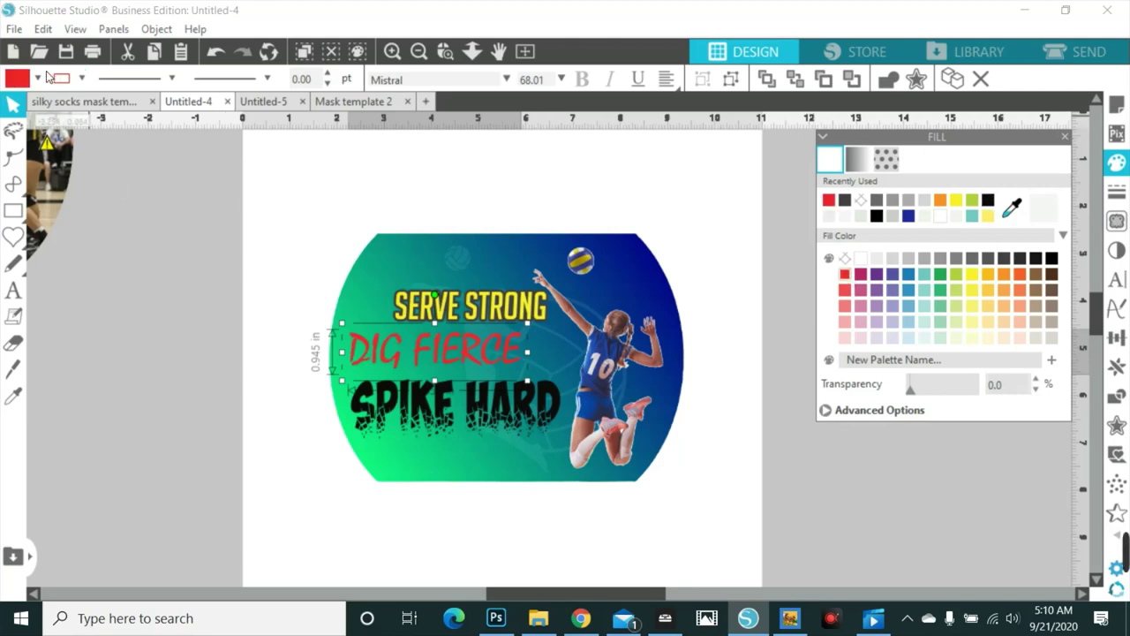
left_click(38, 79)
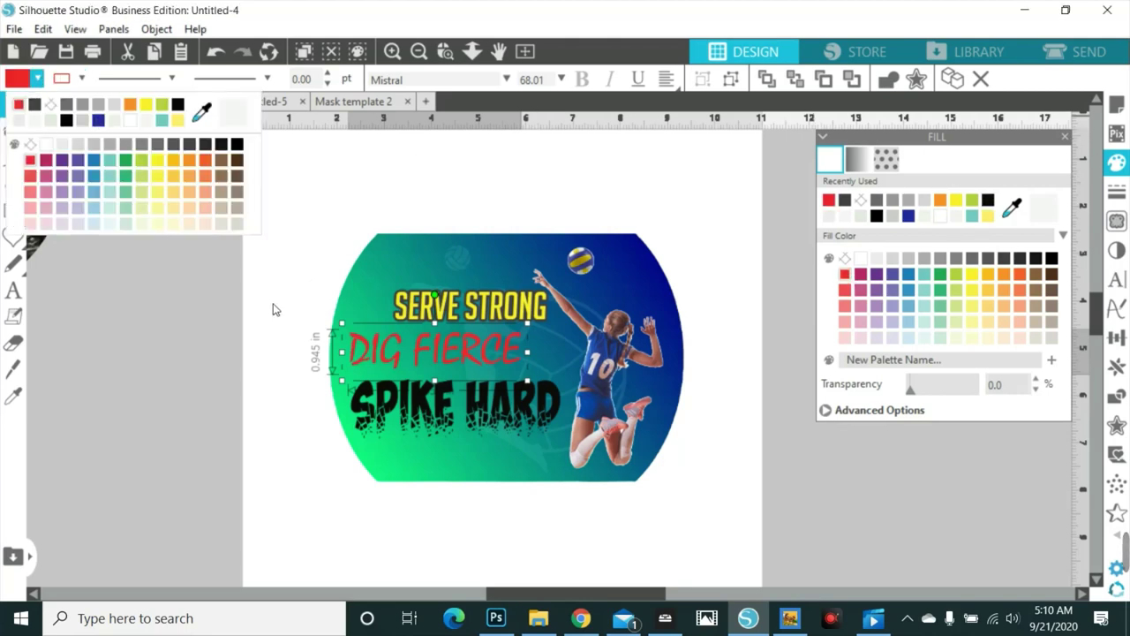
left_click(762, 228)
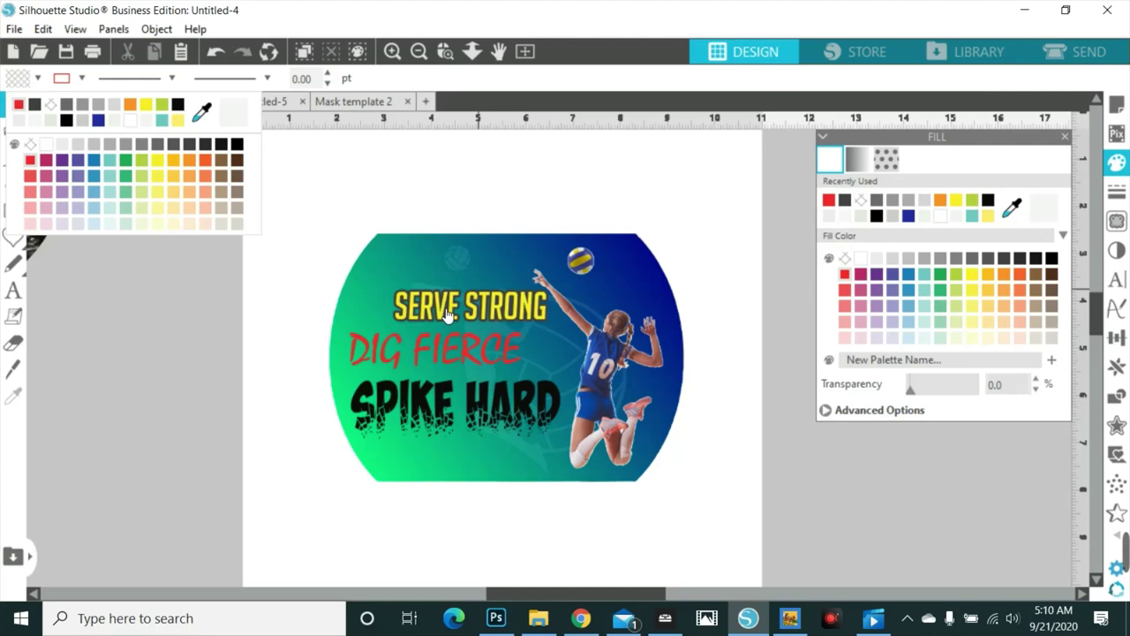
- Try to adjust the contrast and brightness of the DIG FIERCE text with the image effects
left_click(471, 357)
left_click(1122, 251)
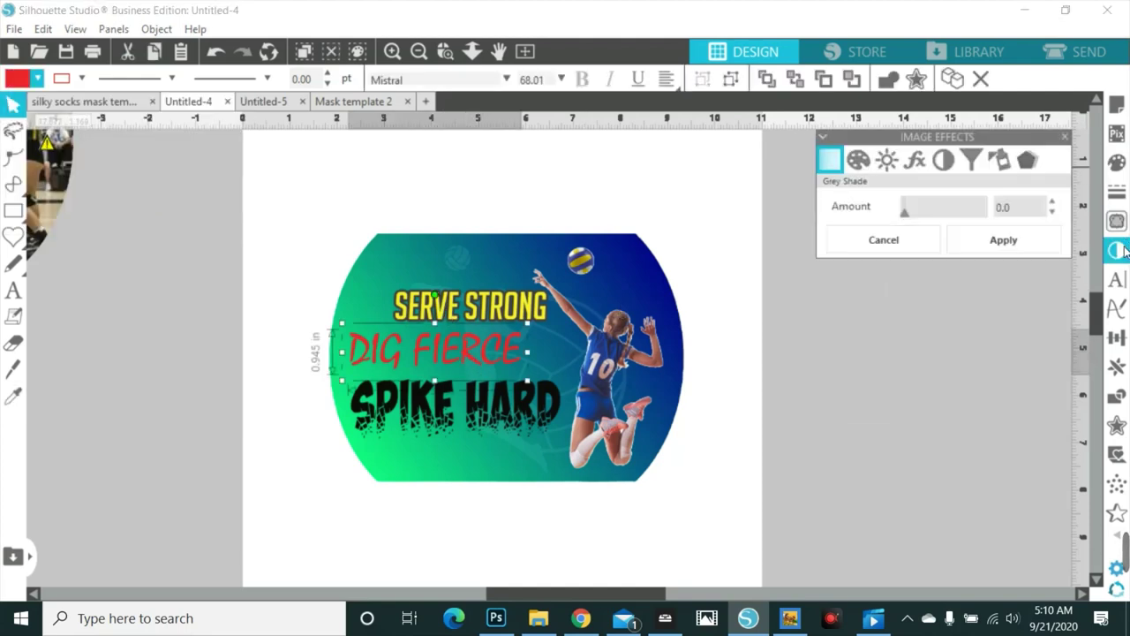
left_click(887, 160)
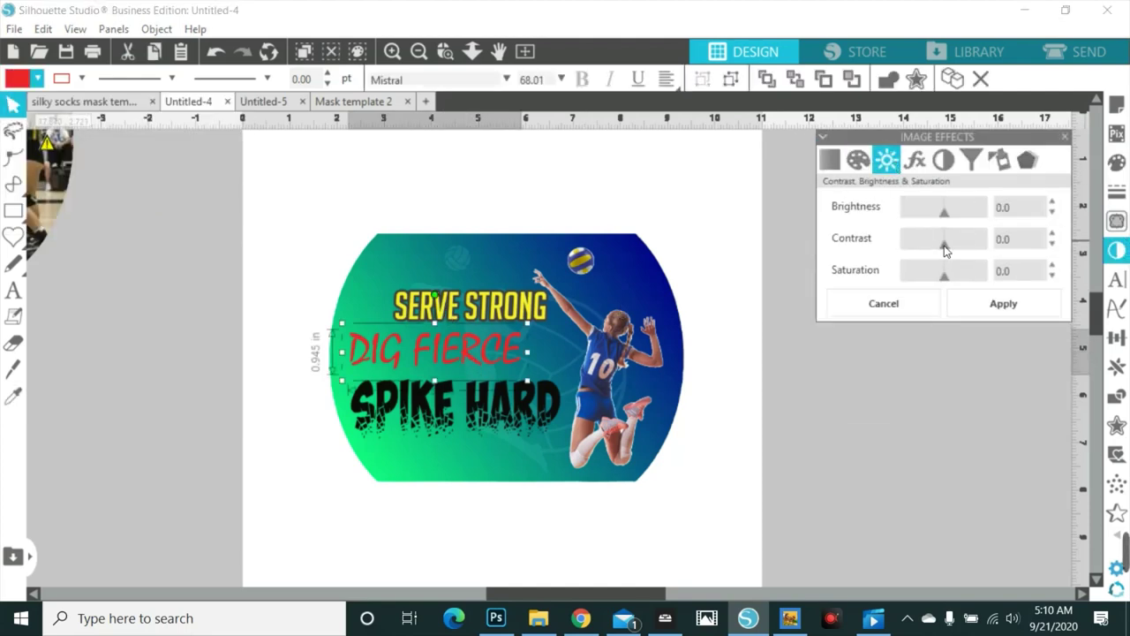
mouse_move(962, 244)
left_mouse_down()
mouse_move(986, 248)
mouse_move(965, 247)
left_mouse_up()
left_click_drag(944, 218, 965, 216)
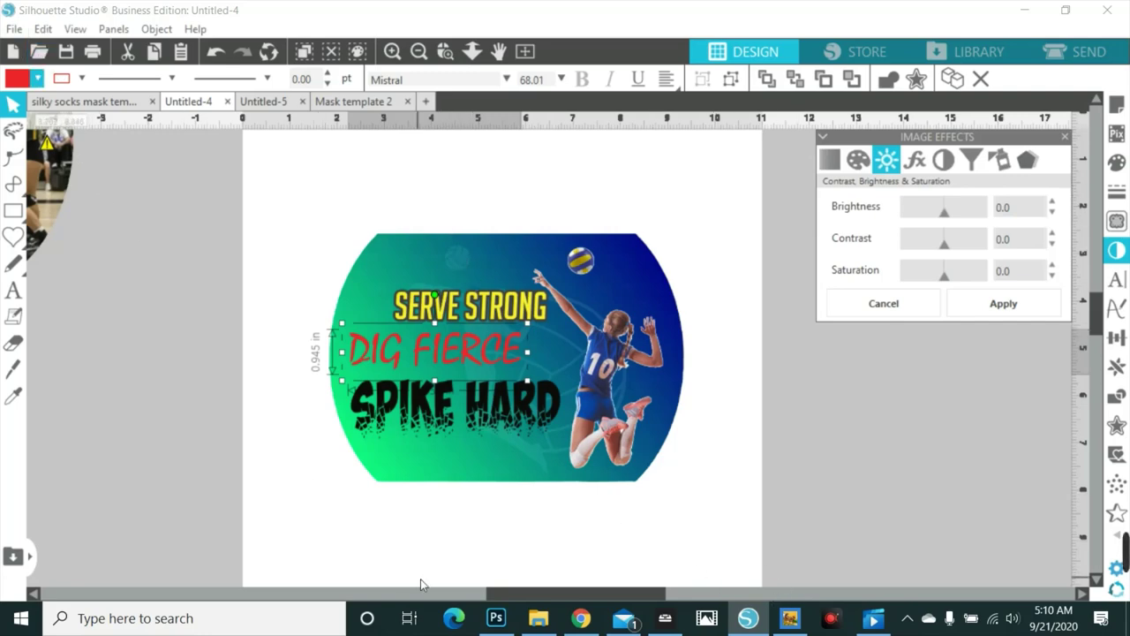
- Fill the DIG FIERCE text with the dark red sampled from the diving volleyball player graphic beside the page
left_click_drag(503, 598, 374, 550)
scroll(358, 535, "up", 4)
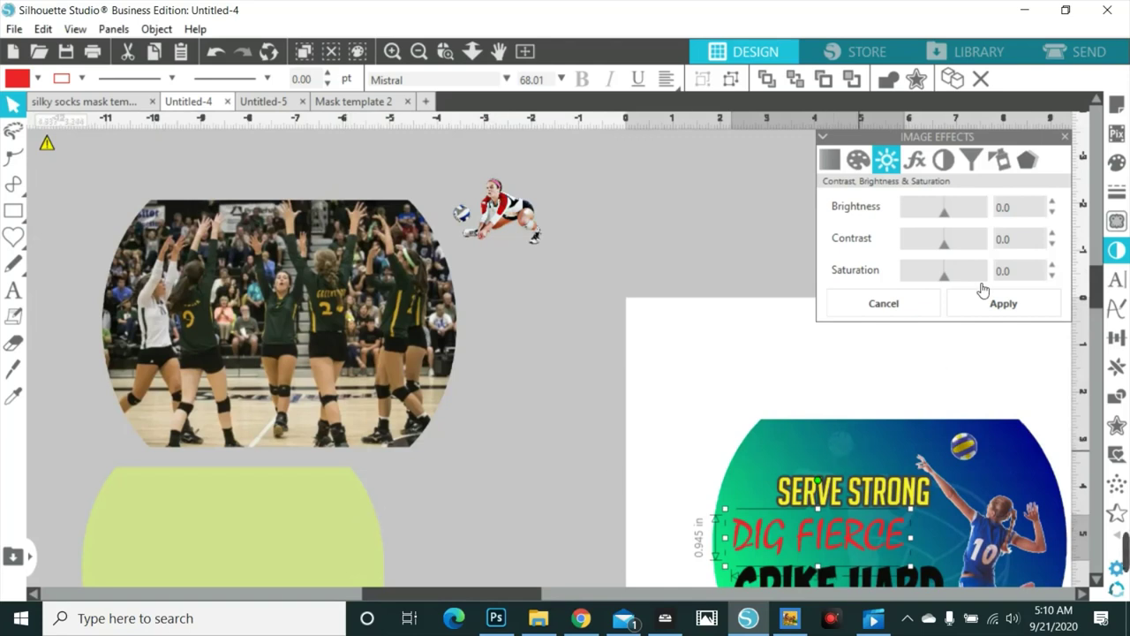
left_click(1117, 162)
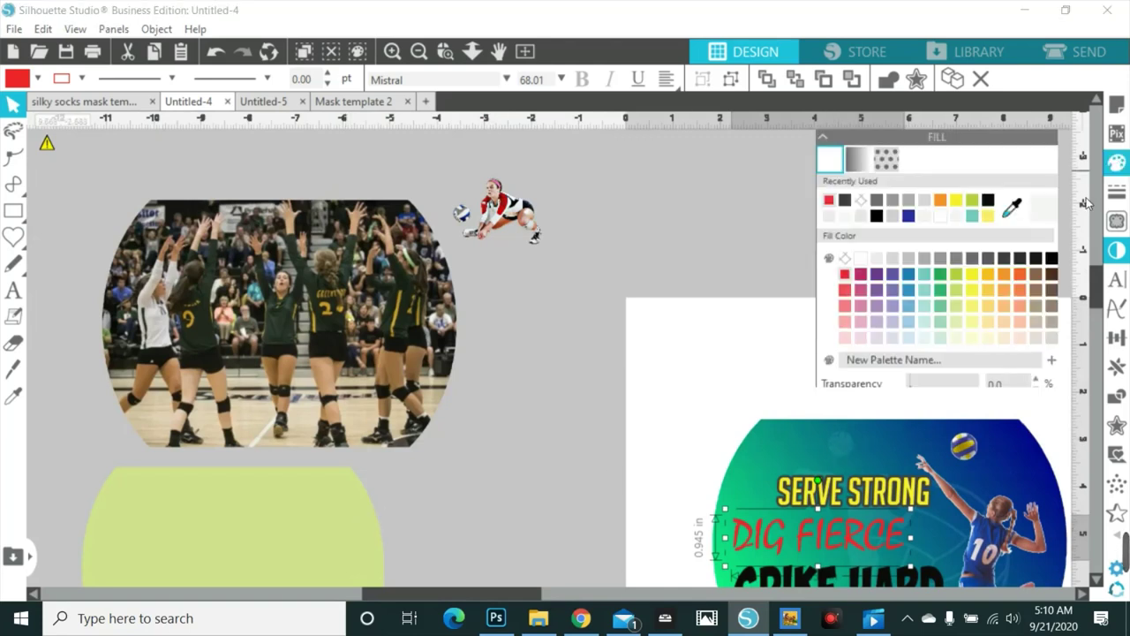
left_click(1014, 208)
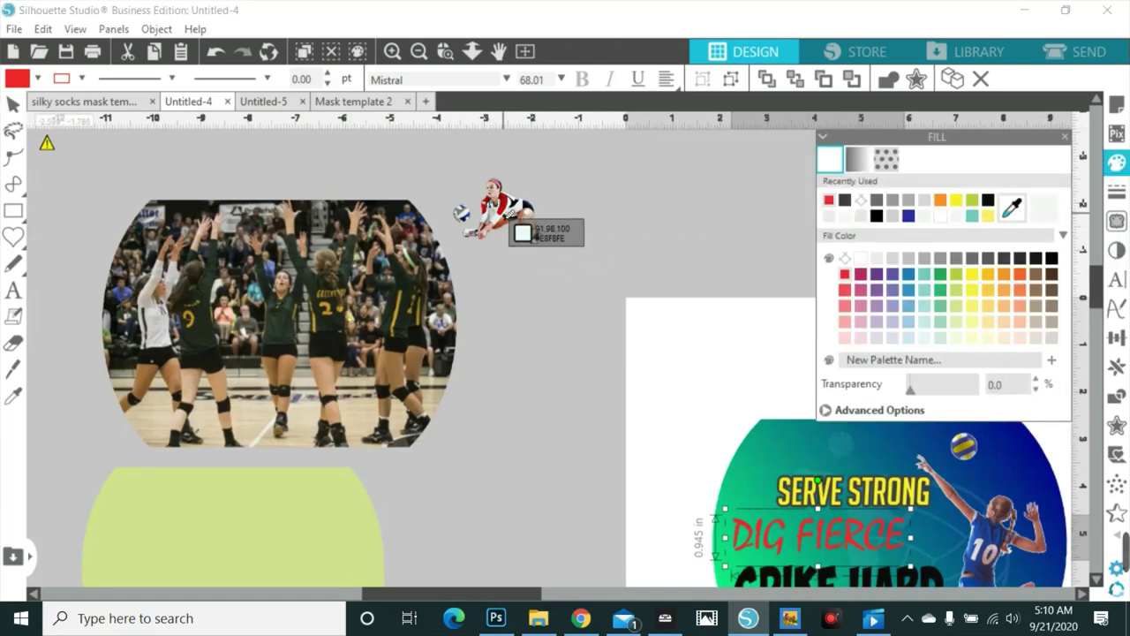
left_click(519, 227)
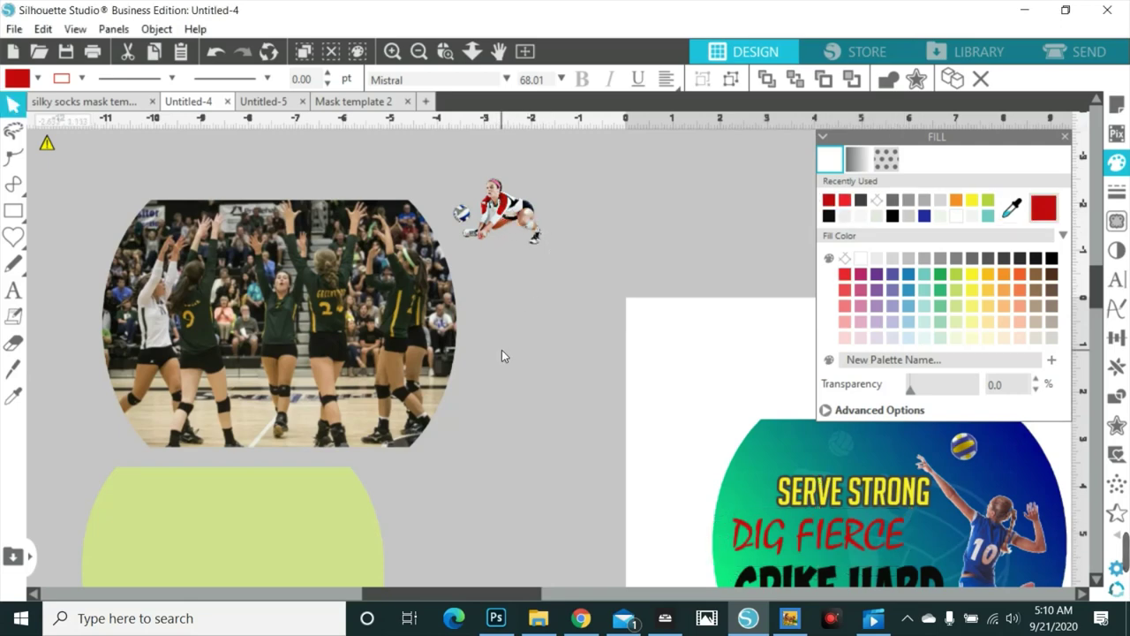
- Create a rounded 0.080 in offset around the DIG FIERCE text
scroll(518, 406, "down", 2)
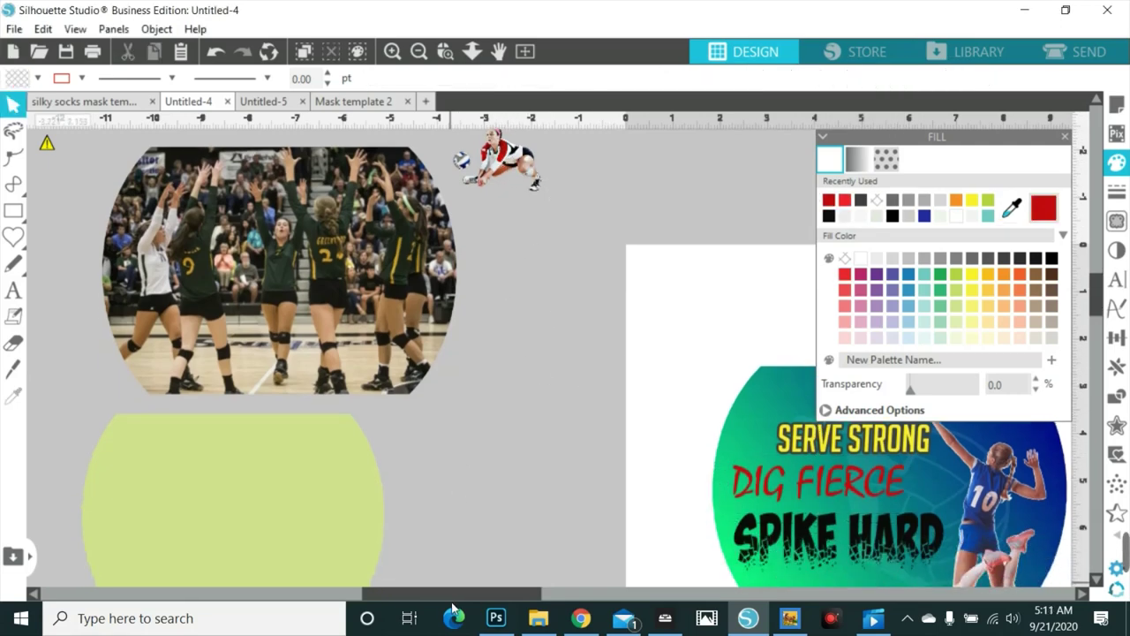
scroll(566, 556, "right", 5)
scroll(504, 494, "down", 2)
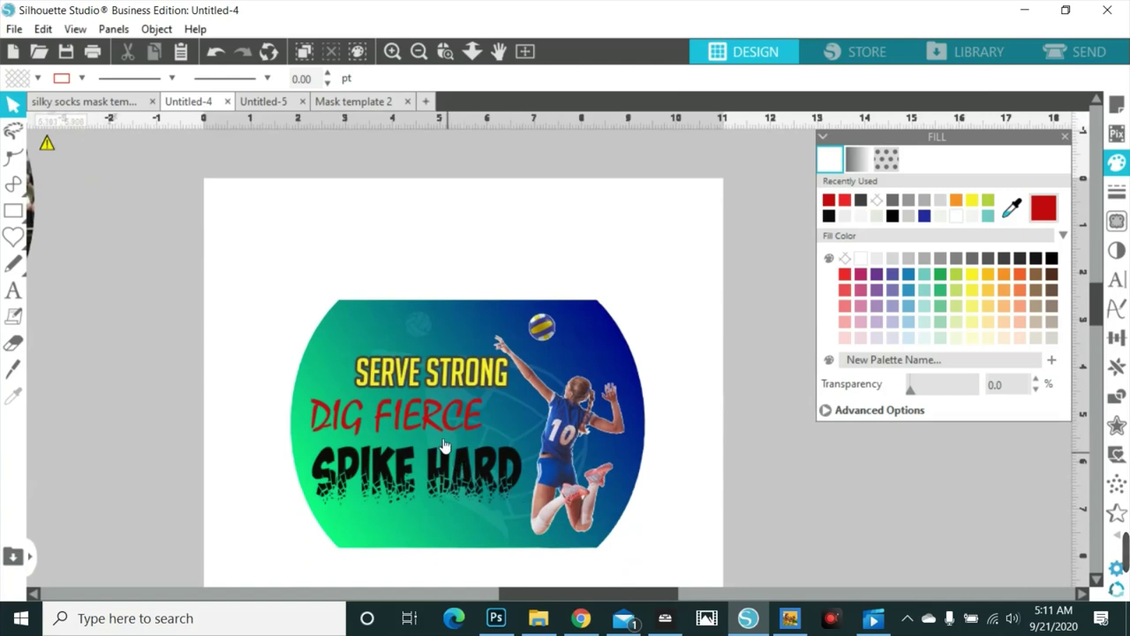
left_click(425, 418)
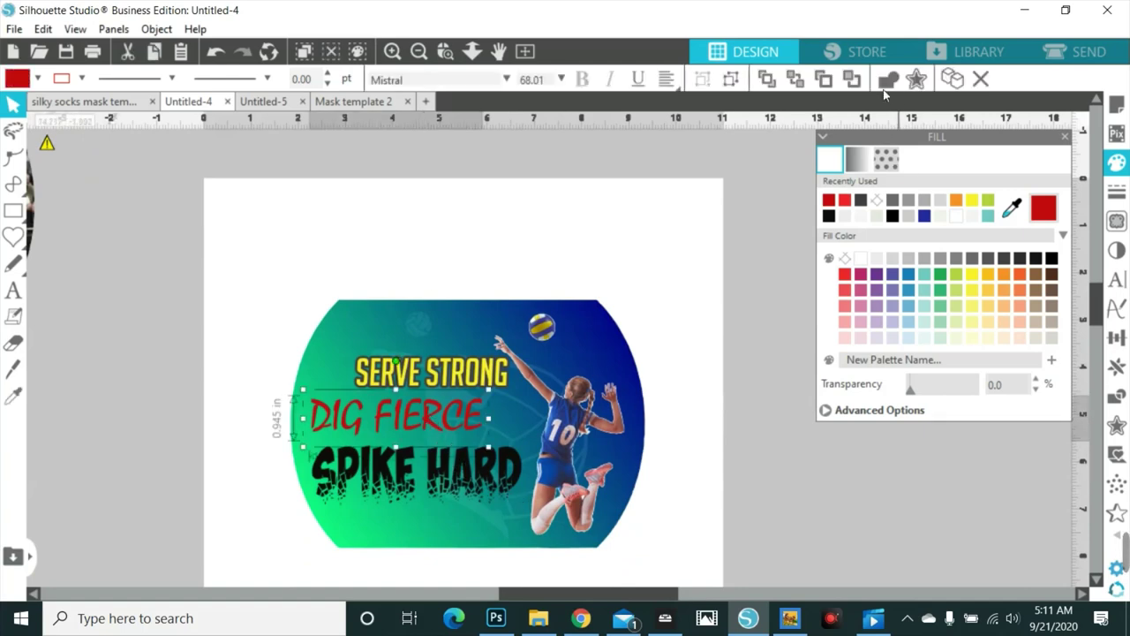
left_click(911, 82)
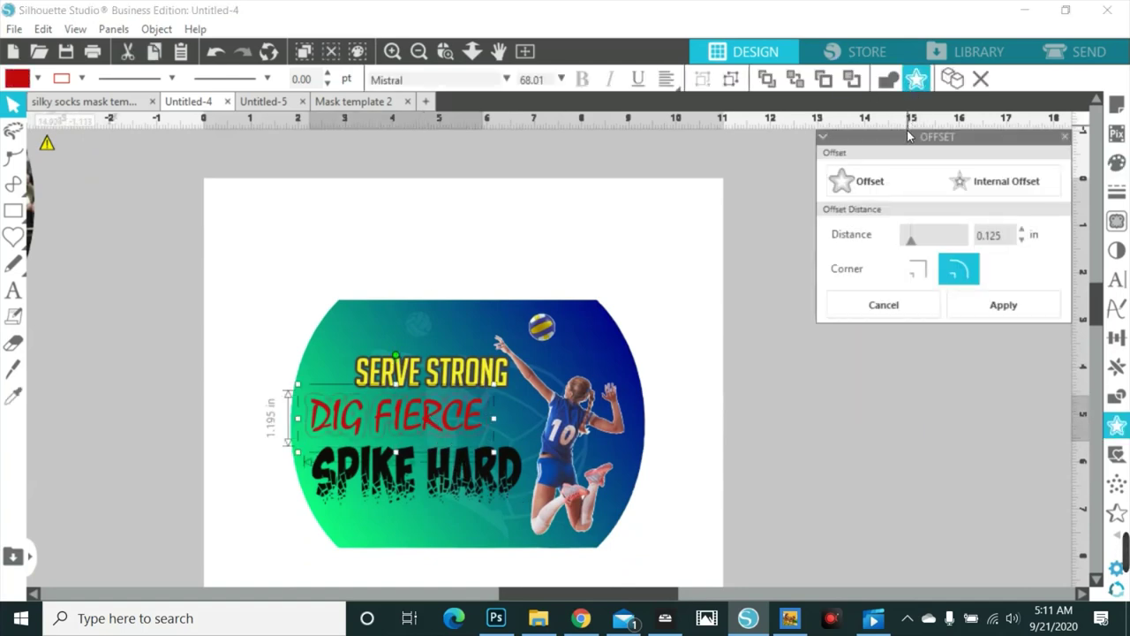
left_click_drag(994, 241, 959, 240)
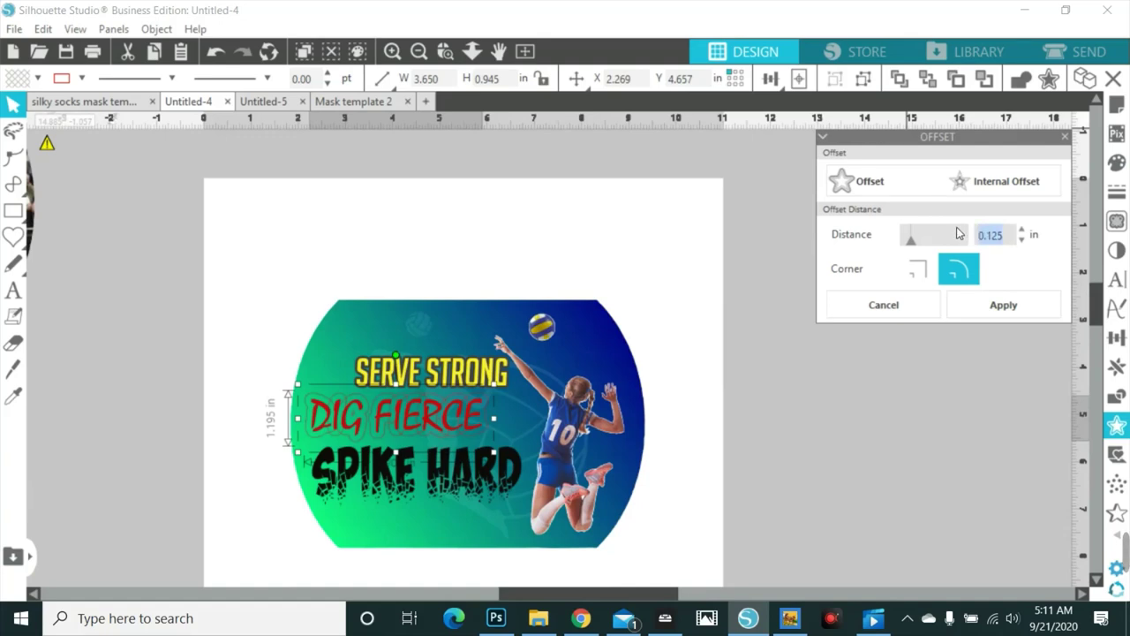
type(".080")
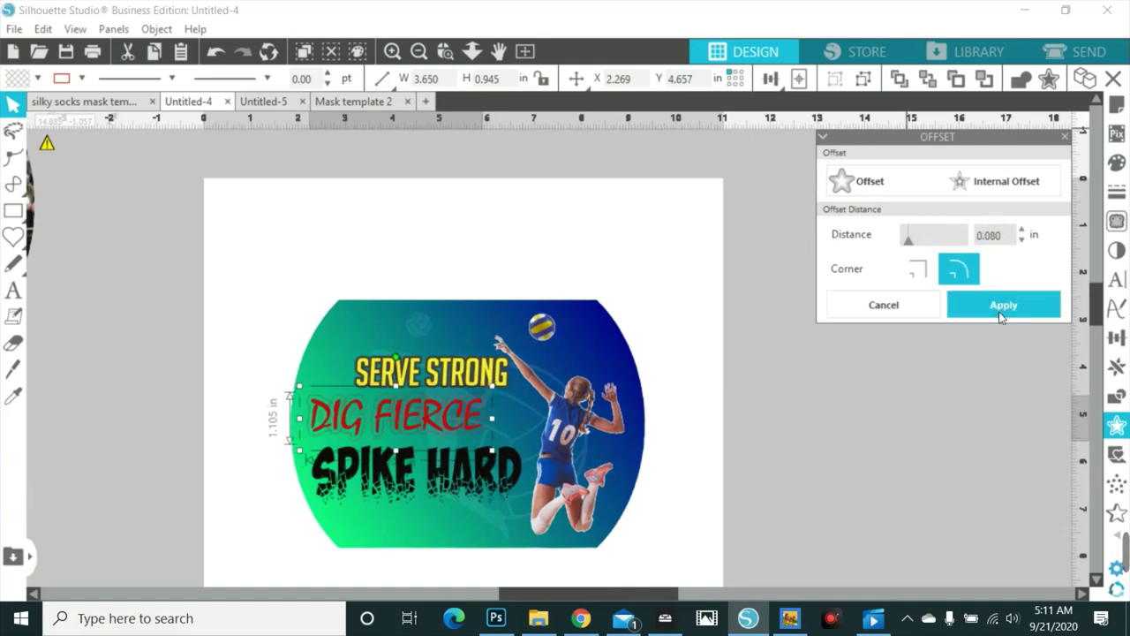
left_click(1004, 311)
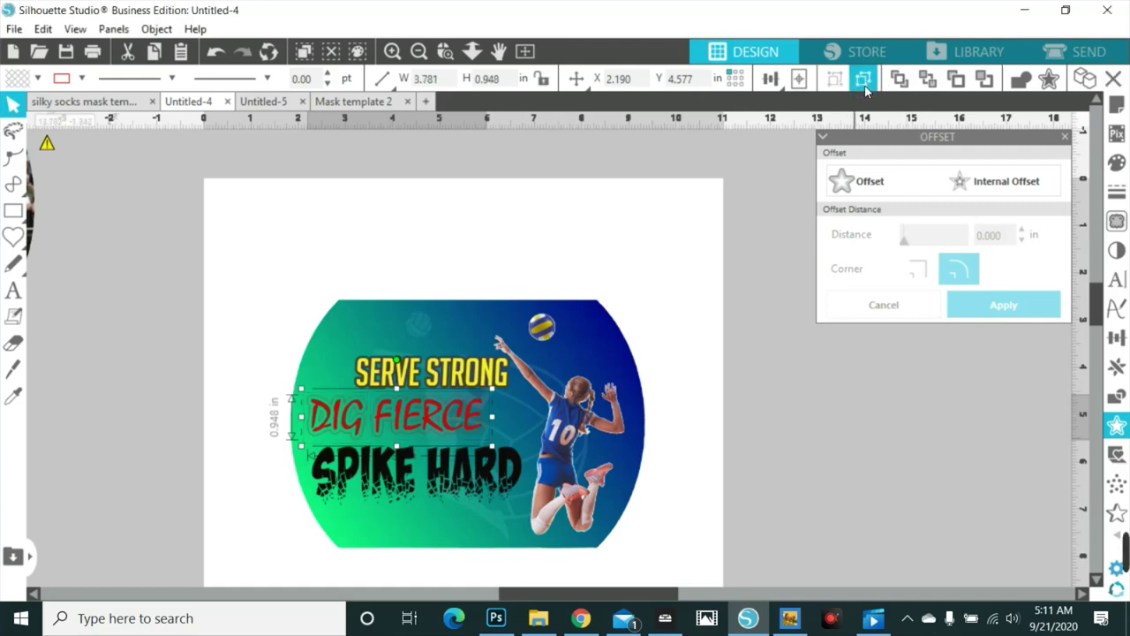
- Try yellow, orange, brown and black fills on the DIG FIERCE offset
left_click(1117, 162)
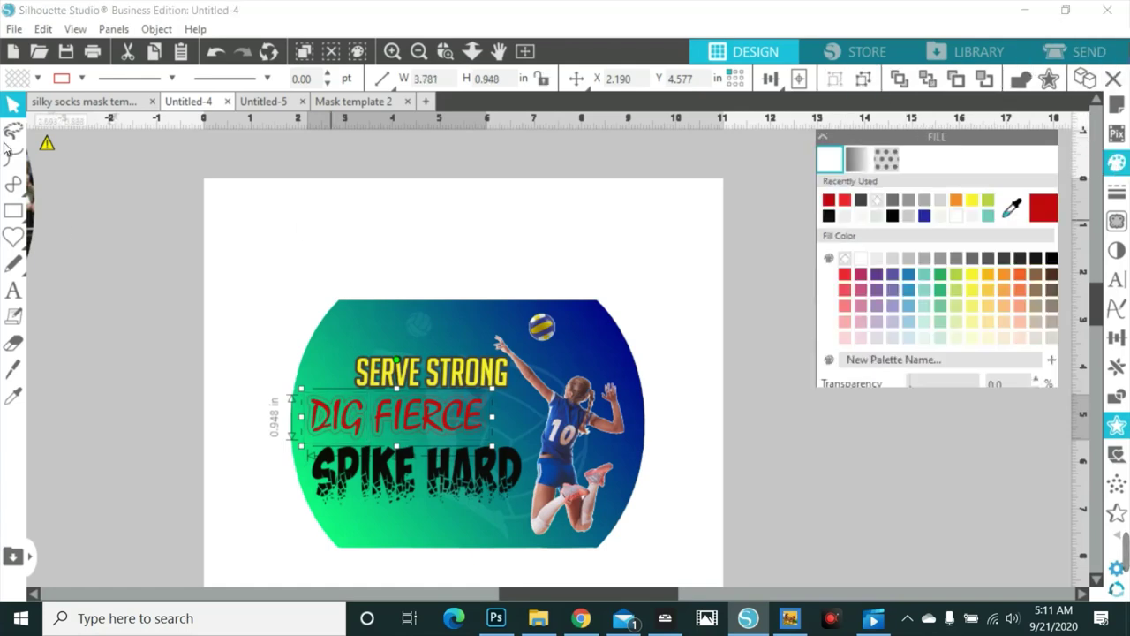
left_click(969, 280)
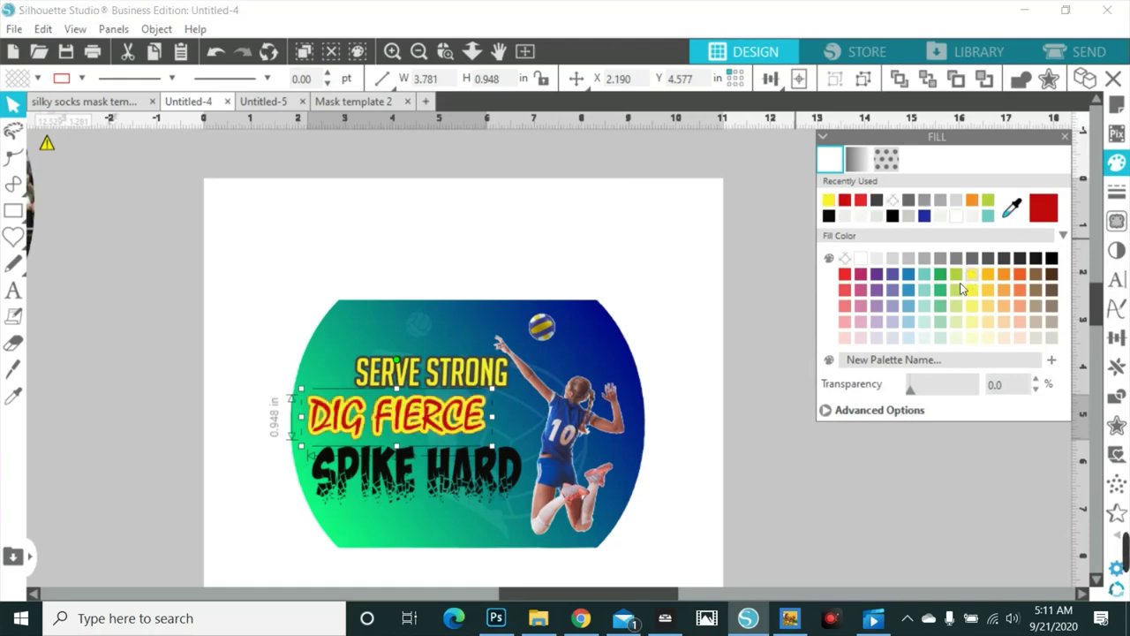
left_click(1009, 278)
left_click(1022, 278)
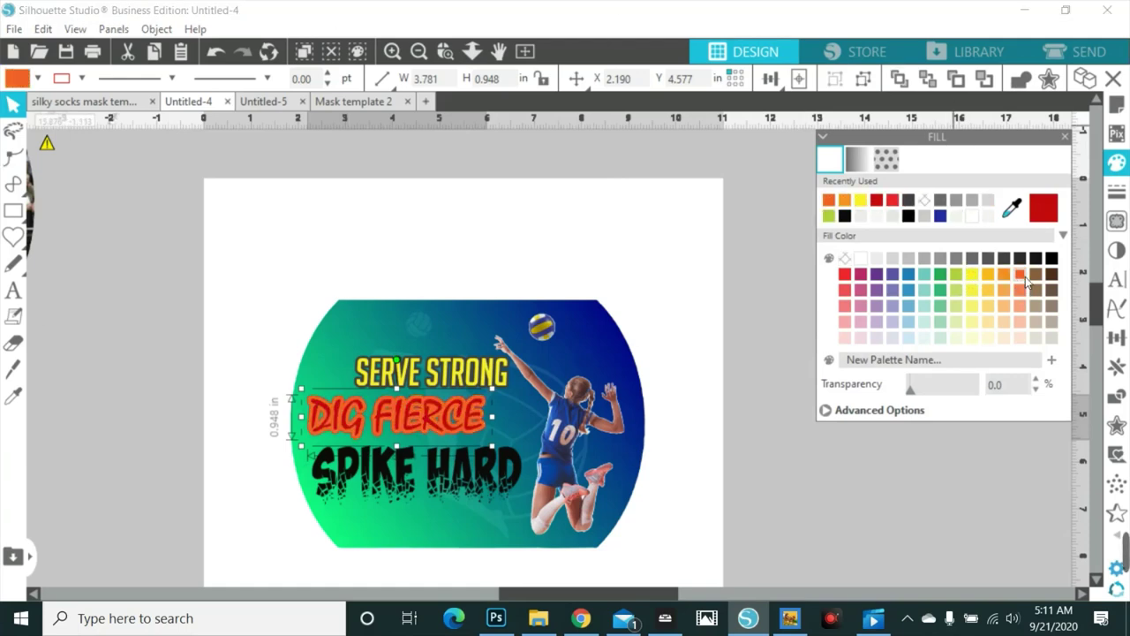
left_click(1037, 275)
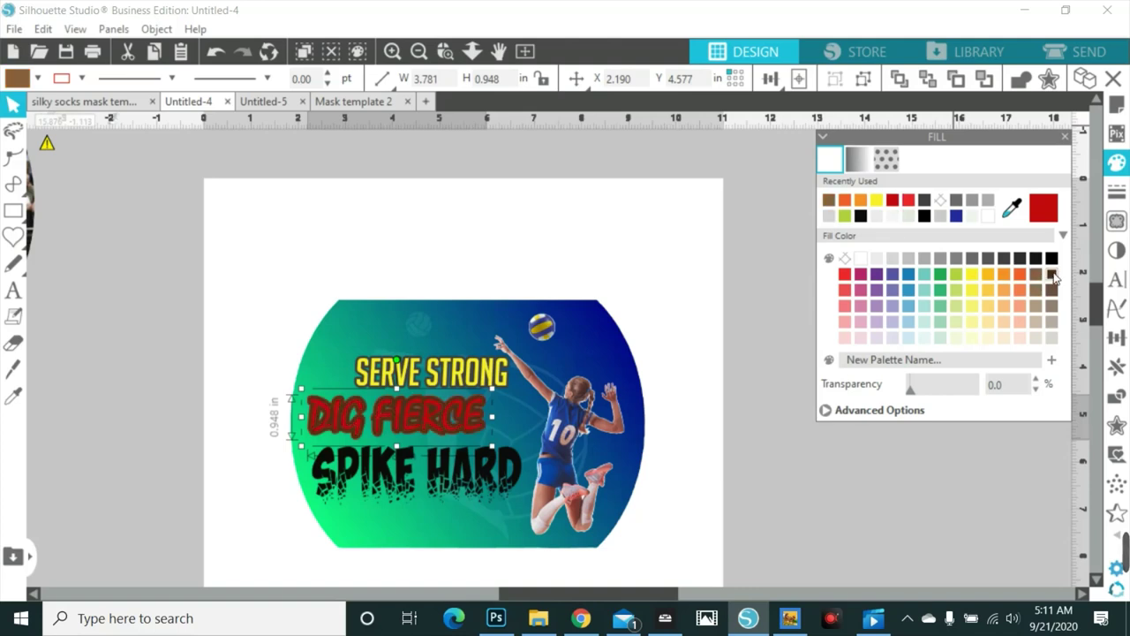
left_click(1052, 275)
left_click(1054, 258)
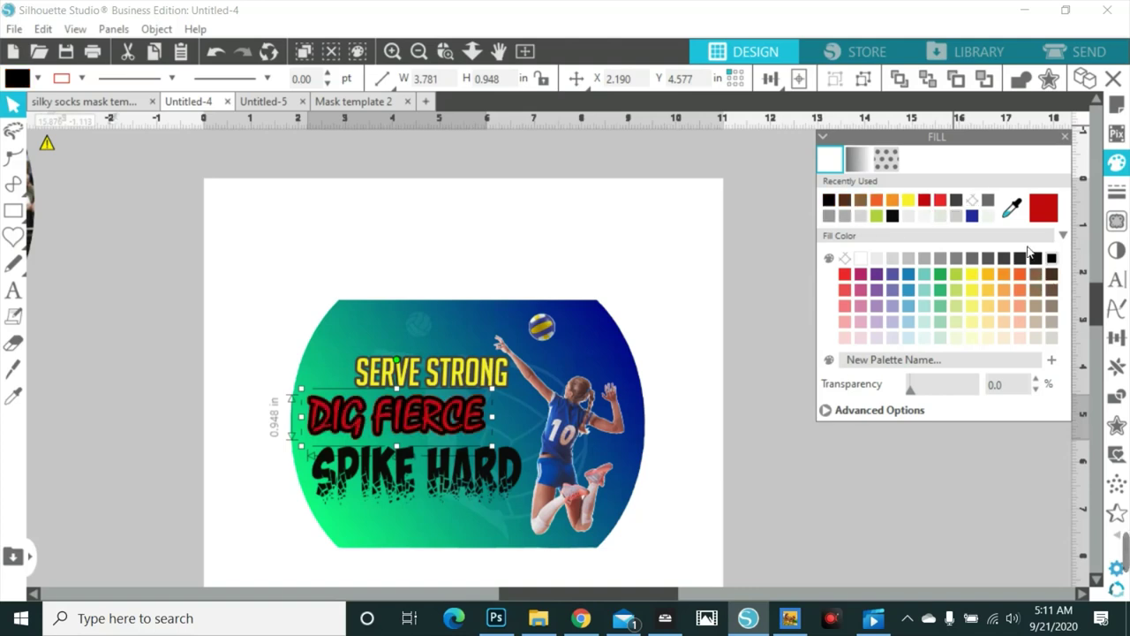
- Make the line color of the DIG FIERCE offset transparent and fill the offset with light gray
left_click(81, 78)
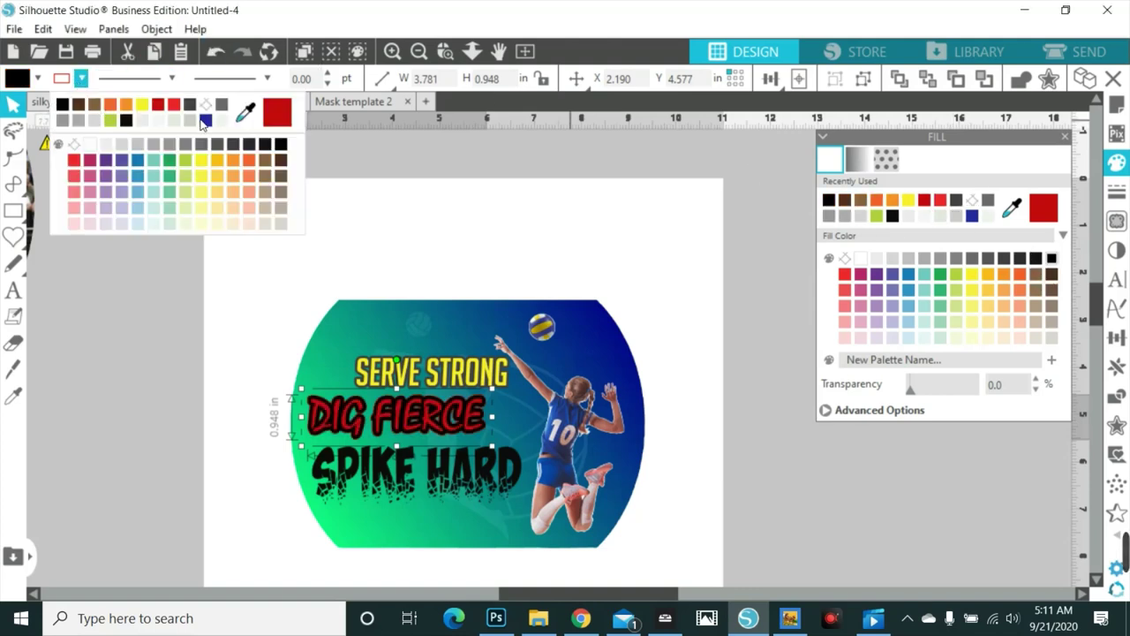
left_click(208, 105)
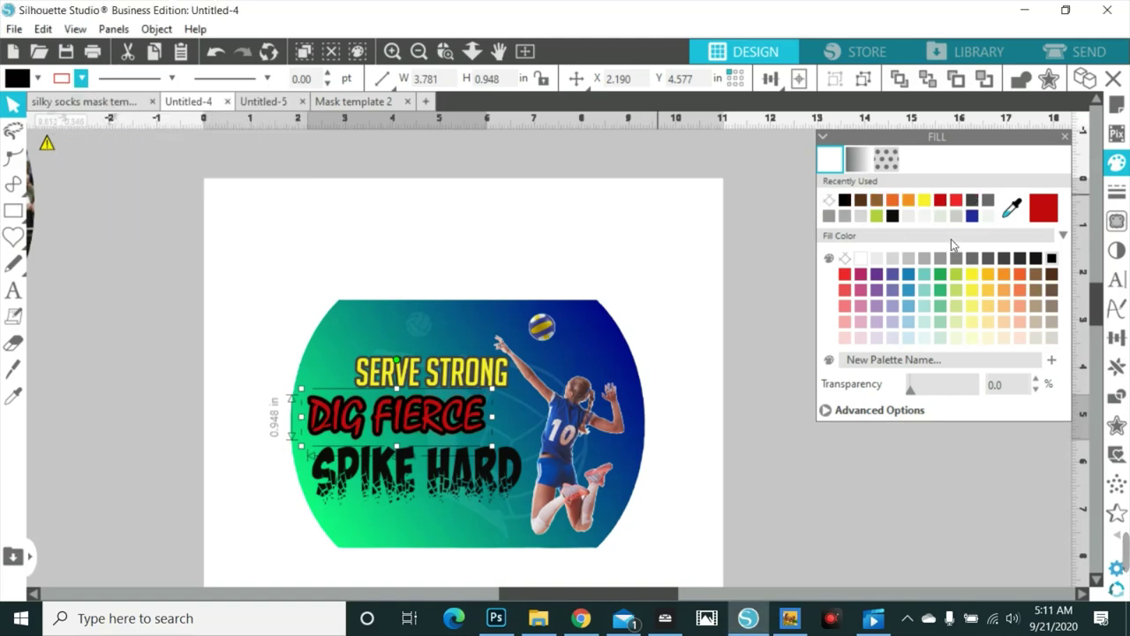
left_click(893, 256)
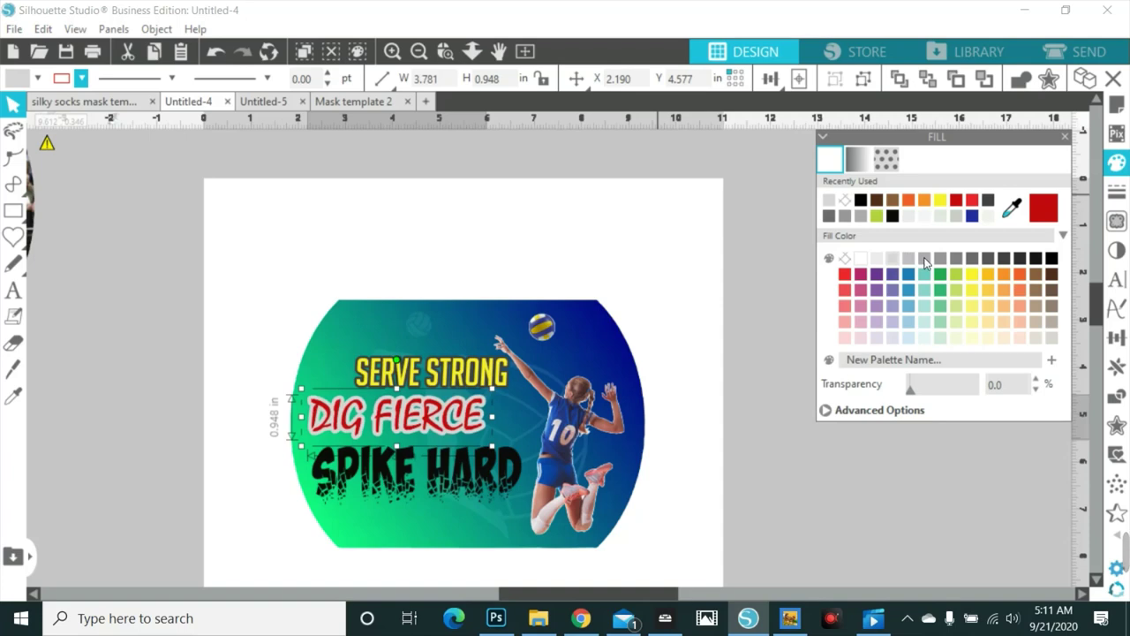
- Try several darker gray fills on the DIG FIERCE offset and set it back to light gray
left_click(924, 257)
left_click(957, 258)
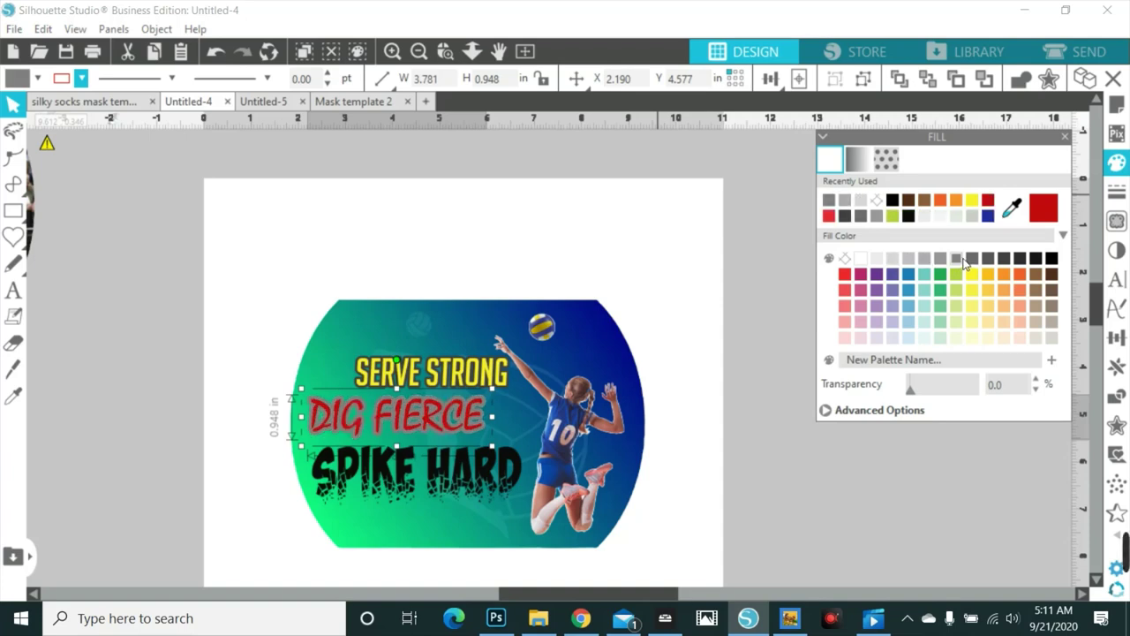
left_click(989, 258)
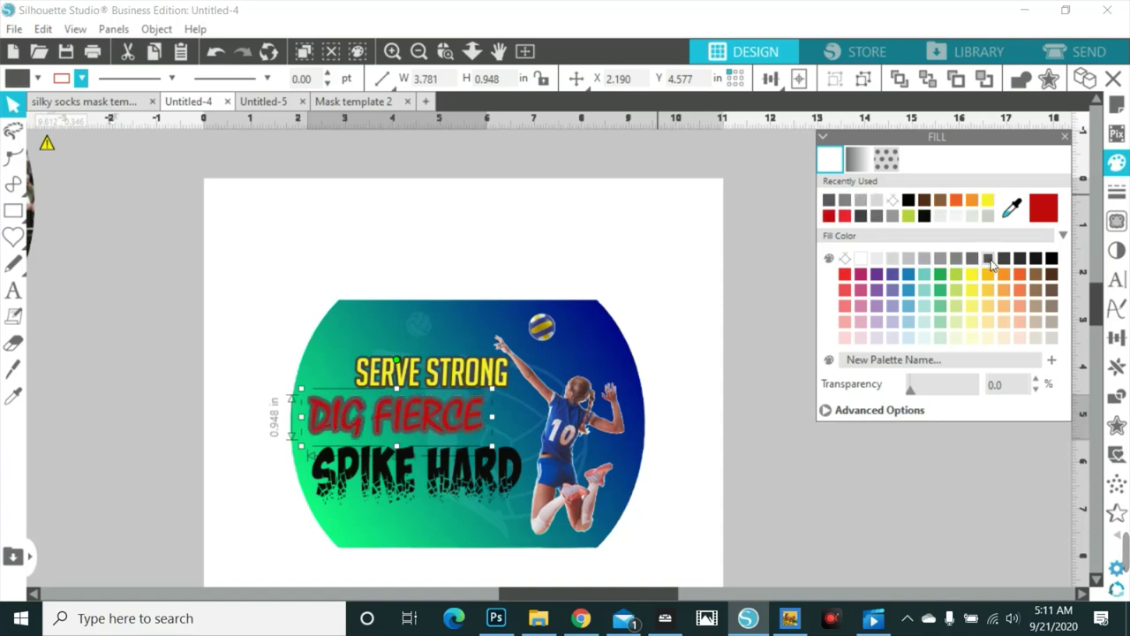
left_click(1005, 259)
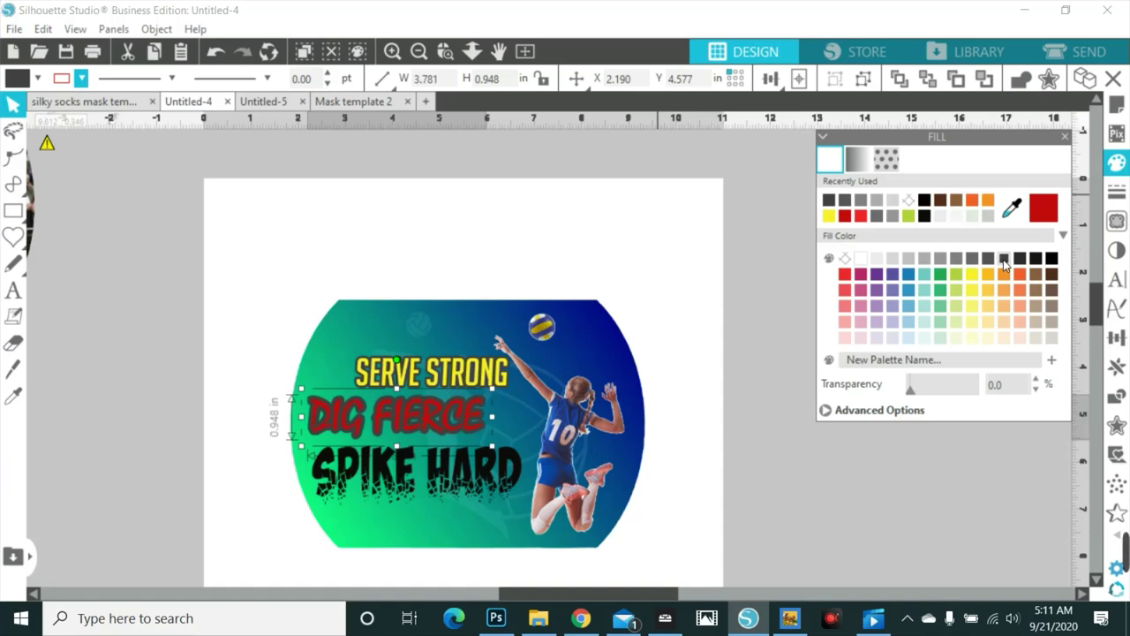
left_click(909, 259)
left_click(938, 259)
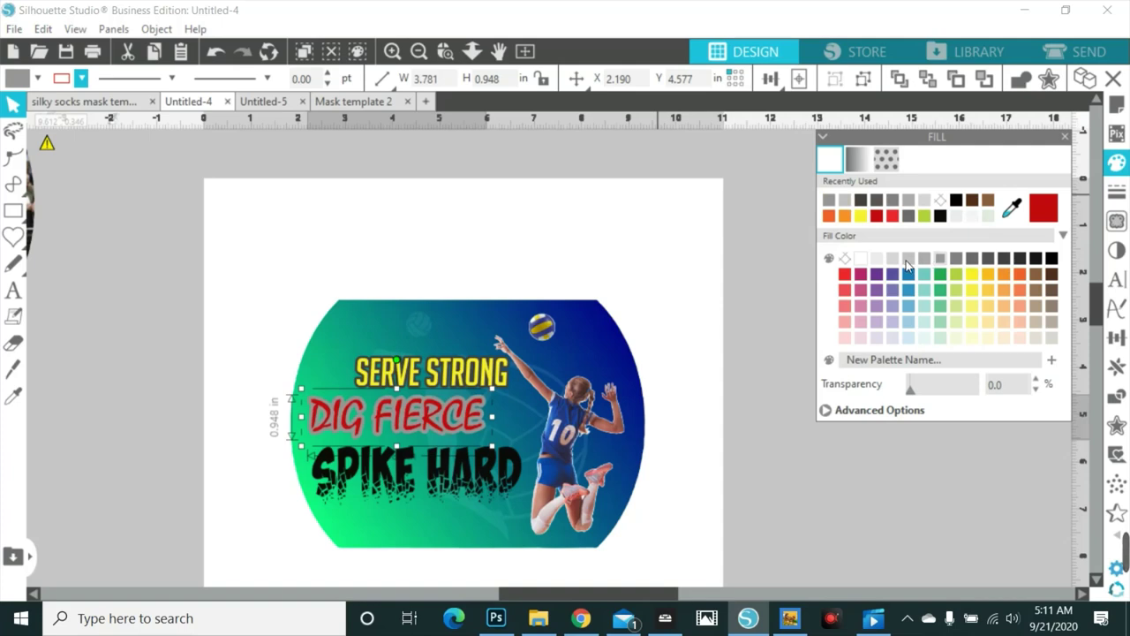
left_click(895, 260)
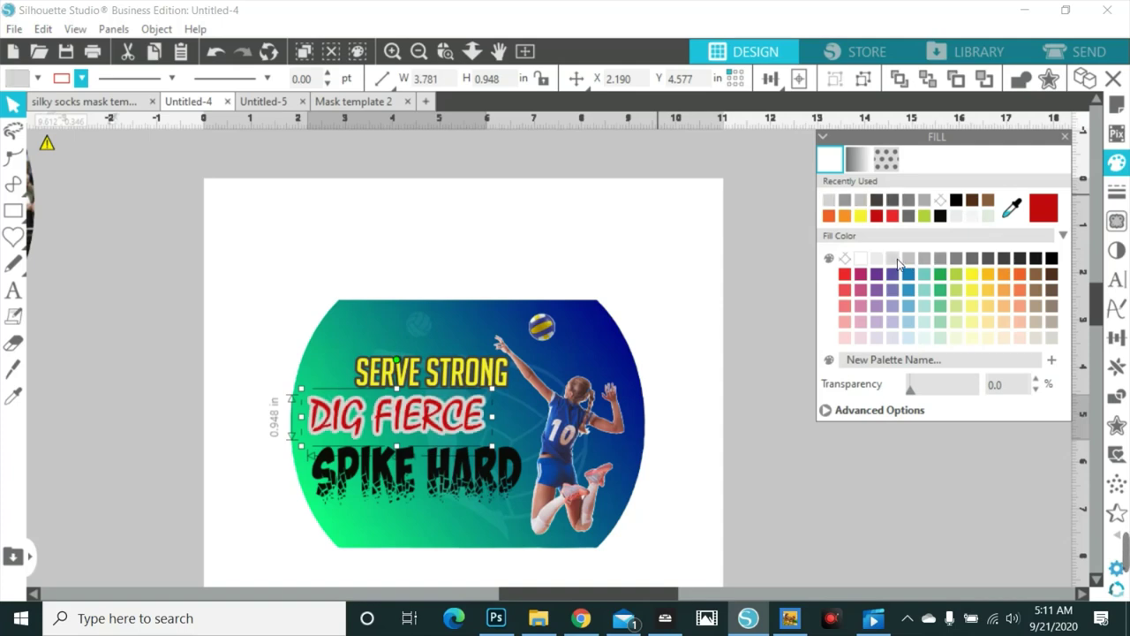
- Group the mask background with the spiking volleyball player image
left_click(512, 473)
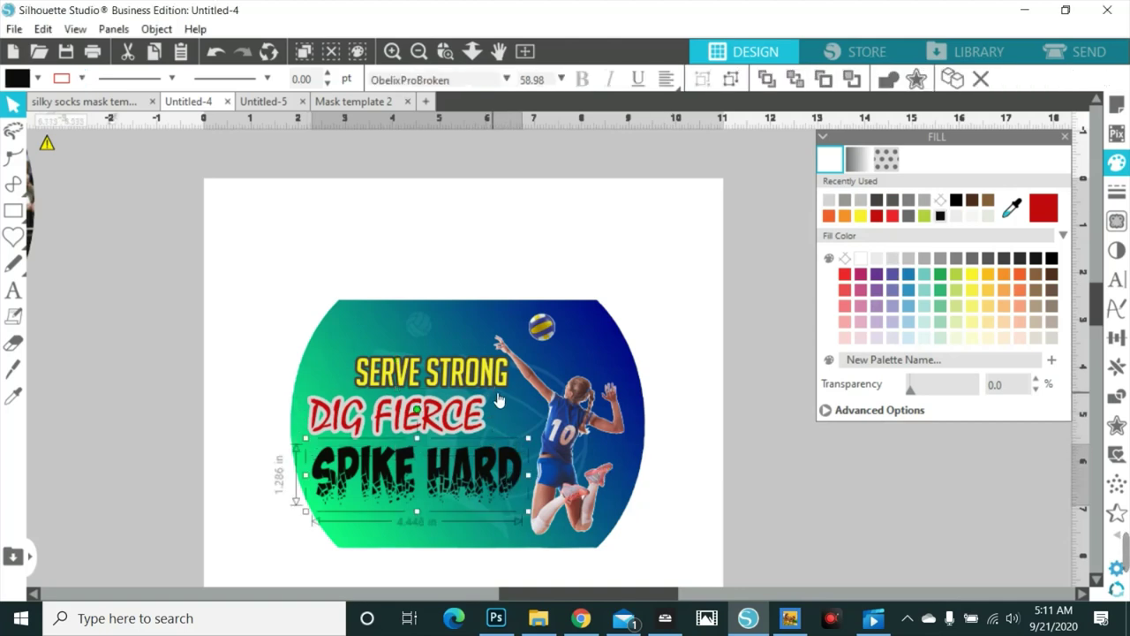
left_click(603, 408)
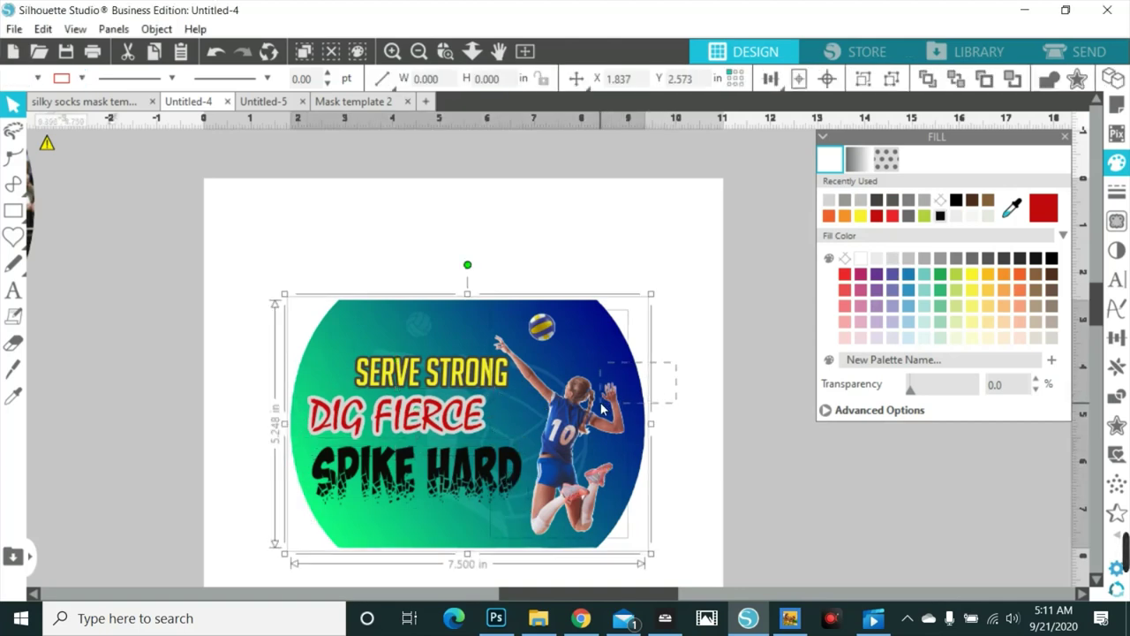
right_click(603, 409)
left_click(654, 401)
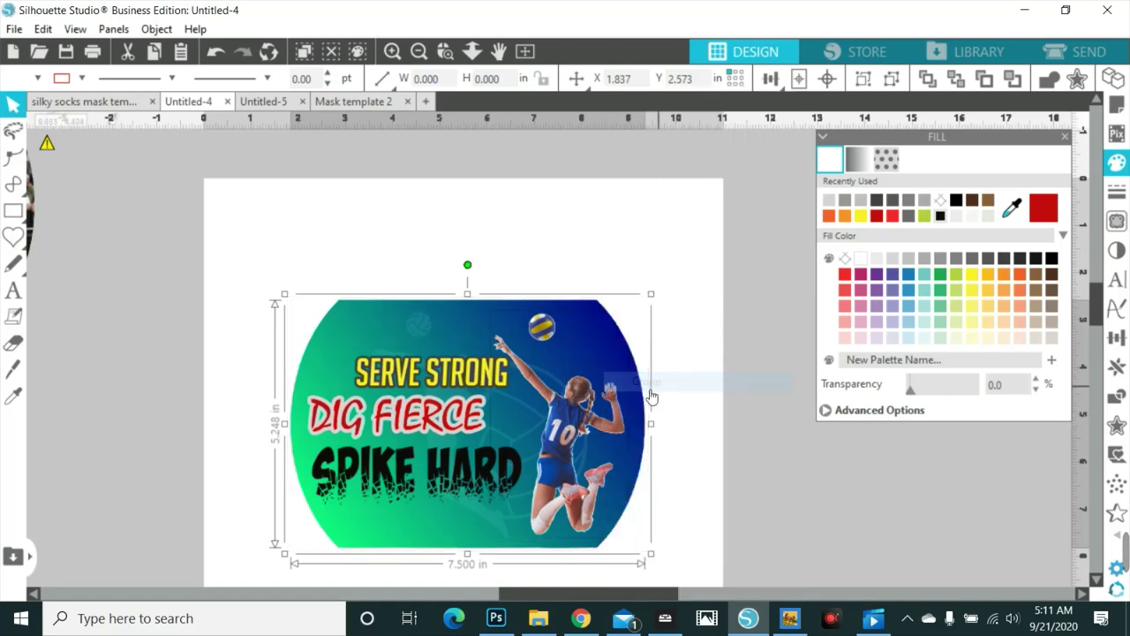
left_click(242, 436)
- Create an offset with rounded corners around the SPIKE HARD text
left_click(402, 477)
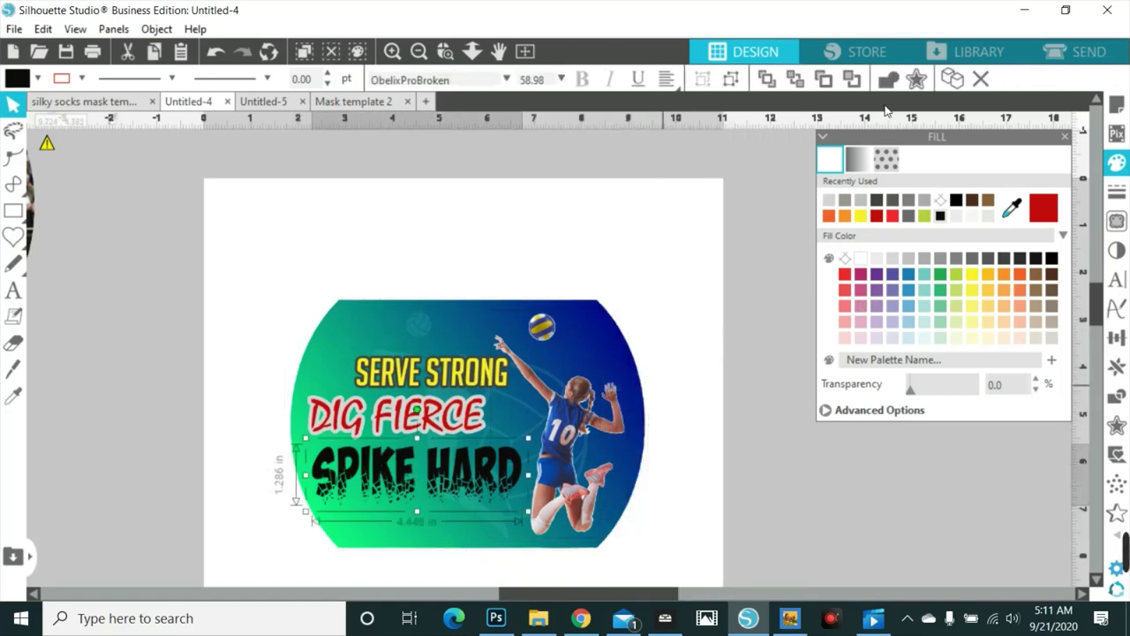
left_click(918, 81)
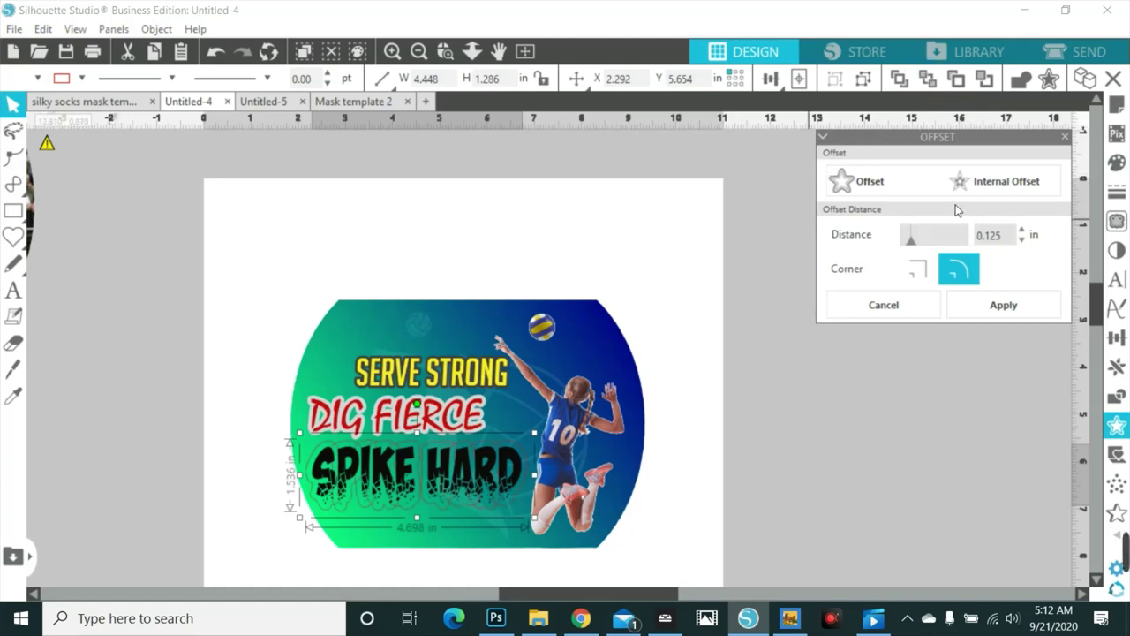
left_click(1002, 300)
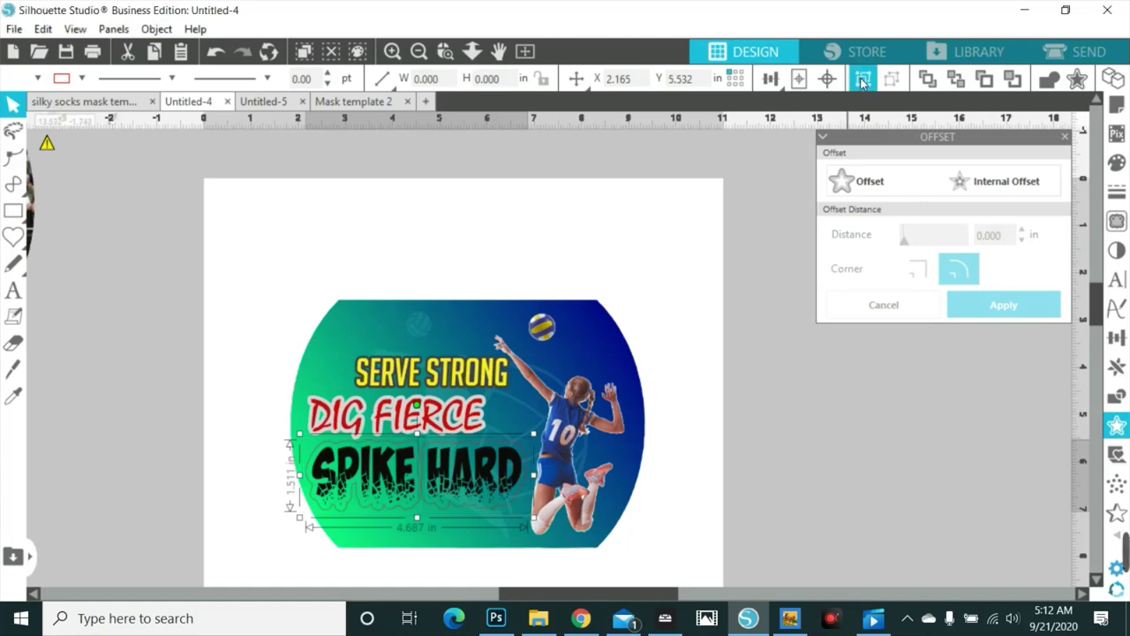
- Try lime green and yellow fills on the SPIKE HARD offset
left_click(1117, 165)
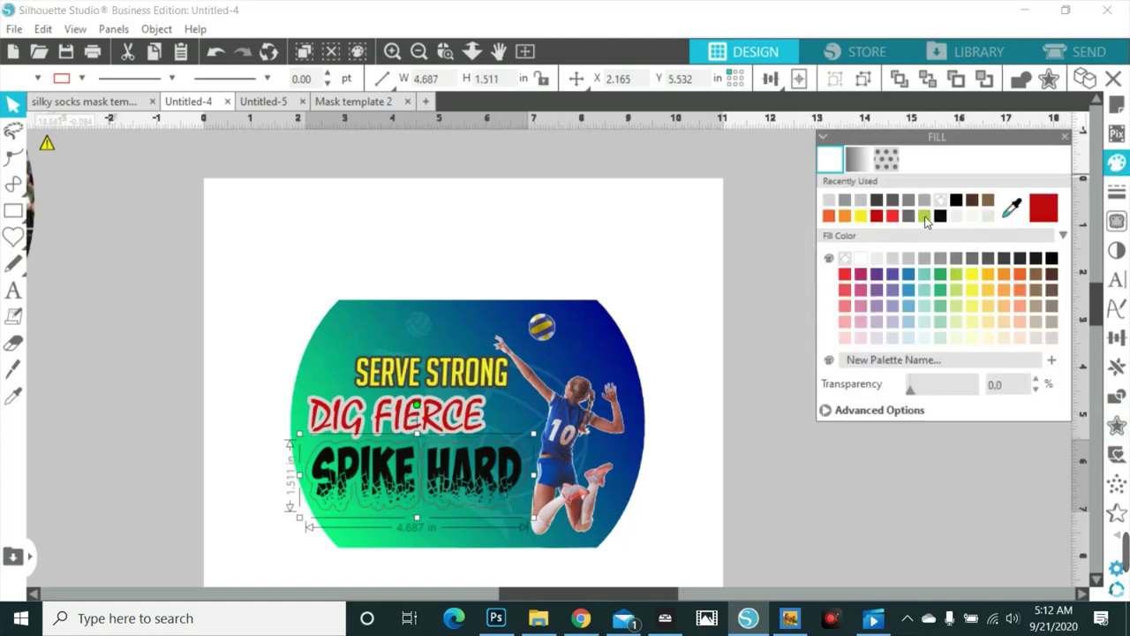
left_click(925, 217)
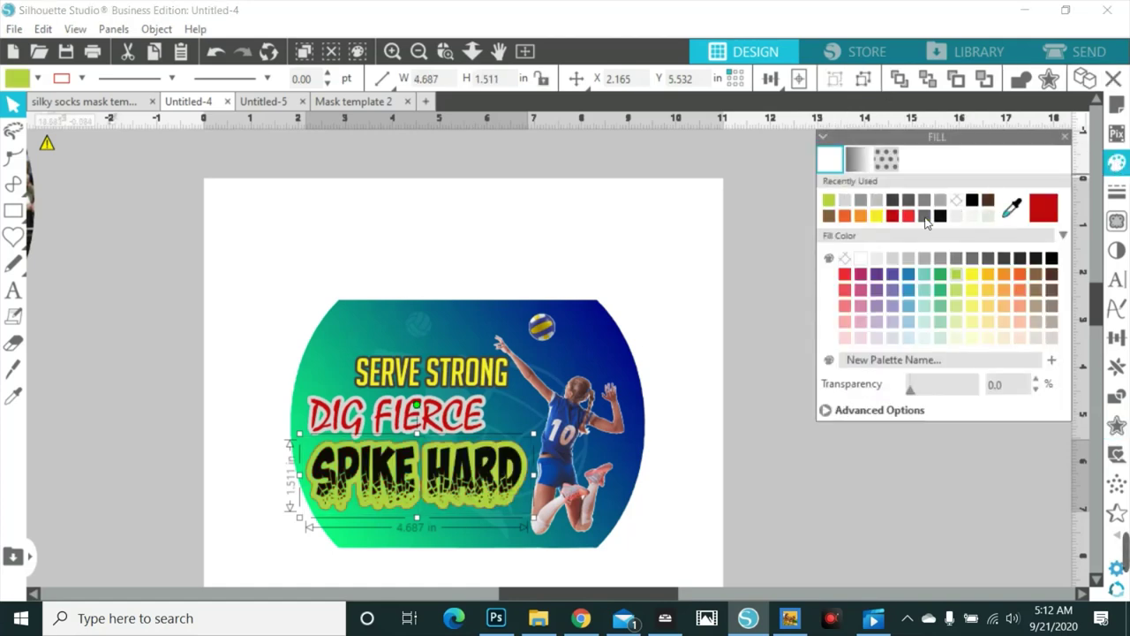
left_click(973, 275)
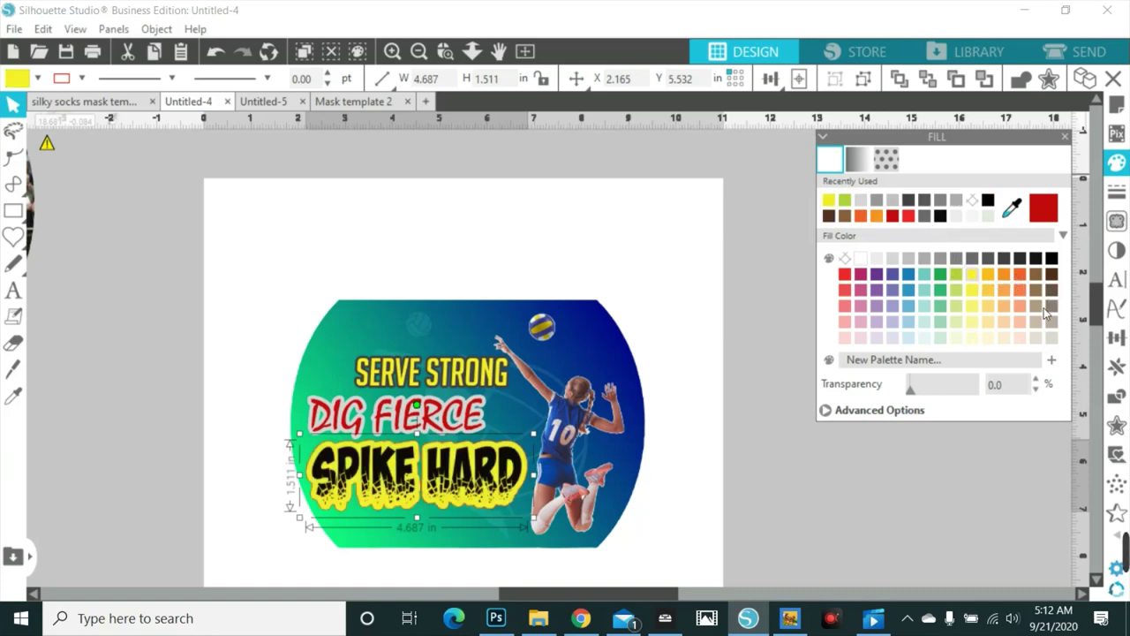
- Fill the SPIKE HARD offset with red and make its line color transparent
left_click(846, 276)
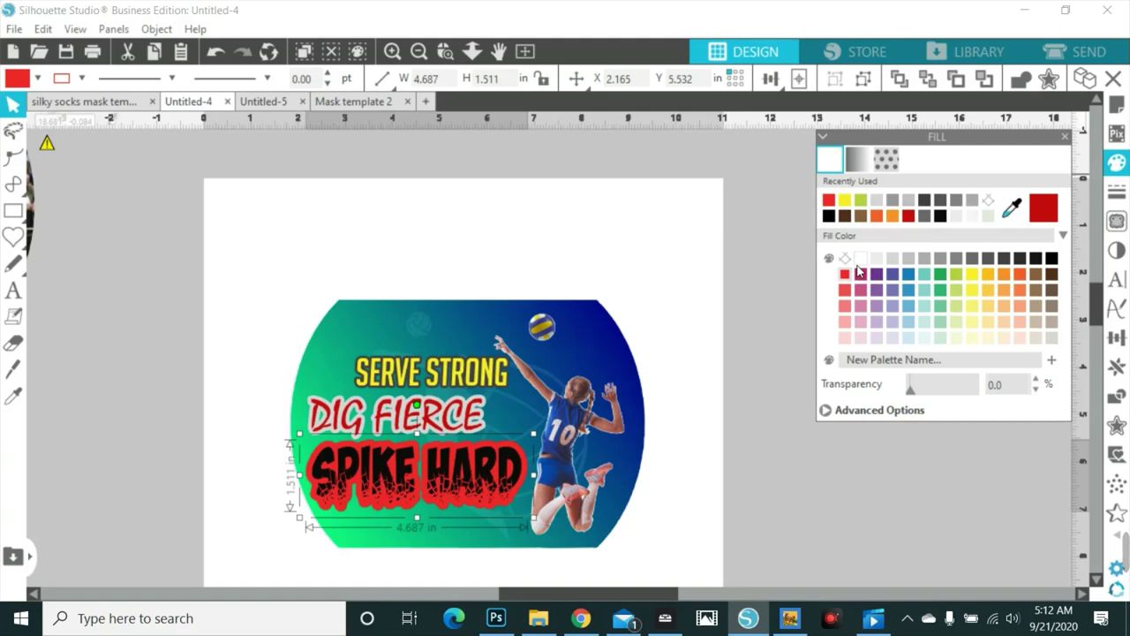
left_click(81, 79)
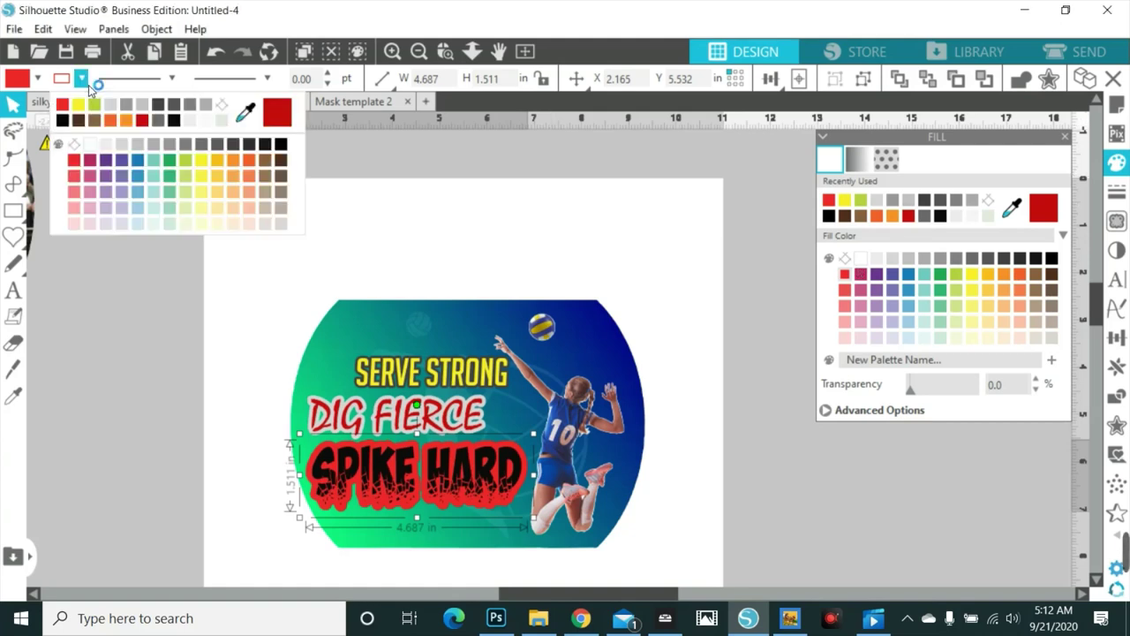
left_click(222, 106)
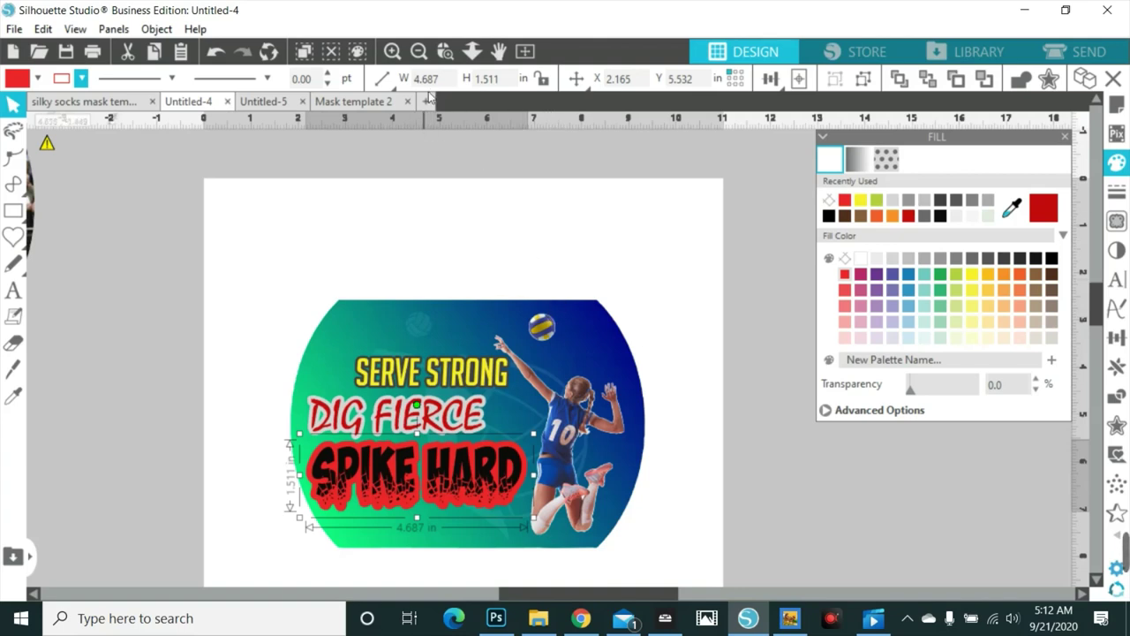
- Move the diving volleyball player graphic from the left of the page to just beyond the page's right edge
left_click(419, 50)
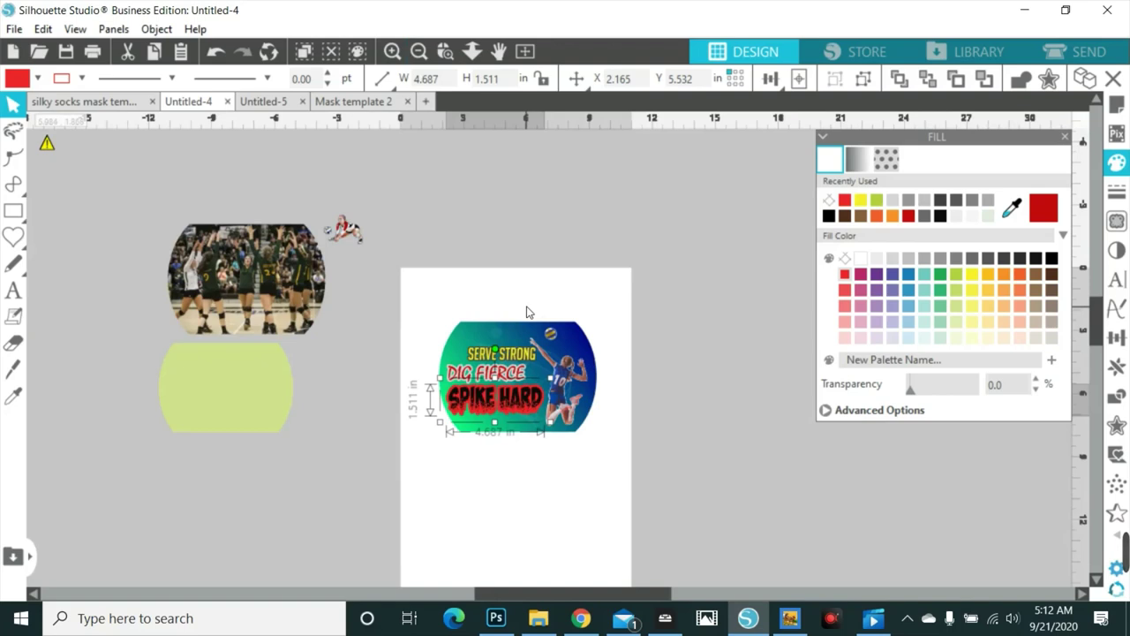
left_click(392, 51)
left_click_drag(238, 172, 689, 312)
left_click(570, 203)
left_click(392, 51)
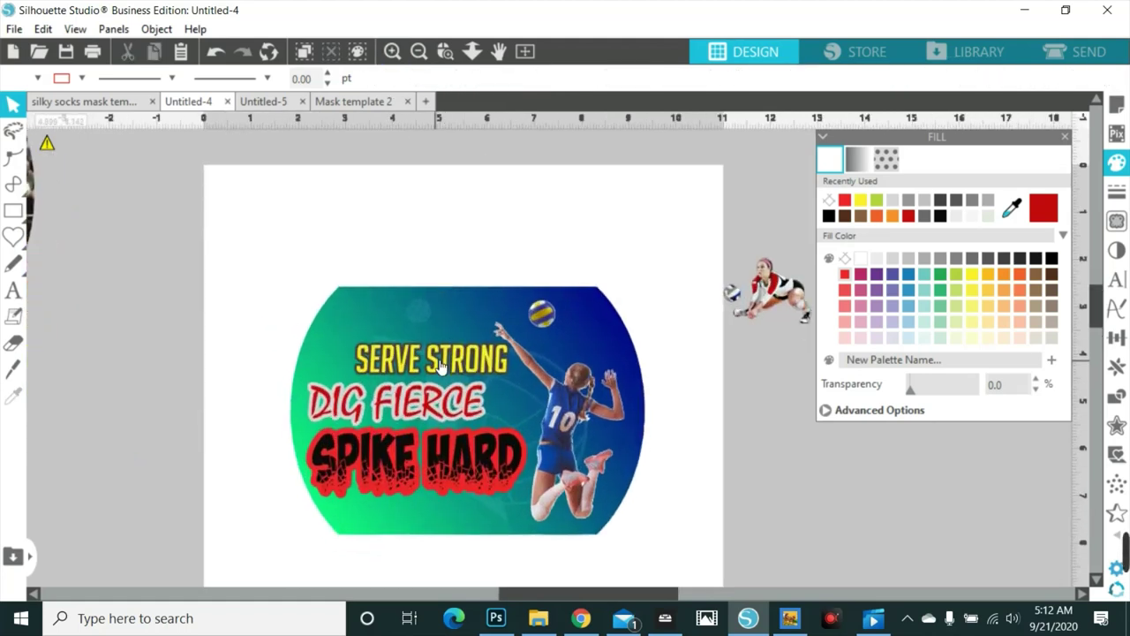
- Try moving the SERVE STRONG text upward on the mask and undo the move
left_click_drag(440, 366, 429, 347)
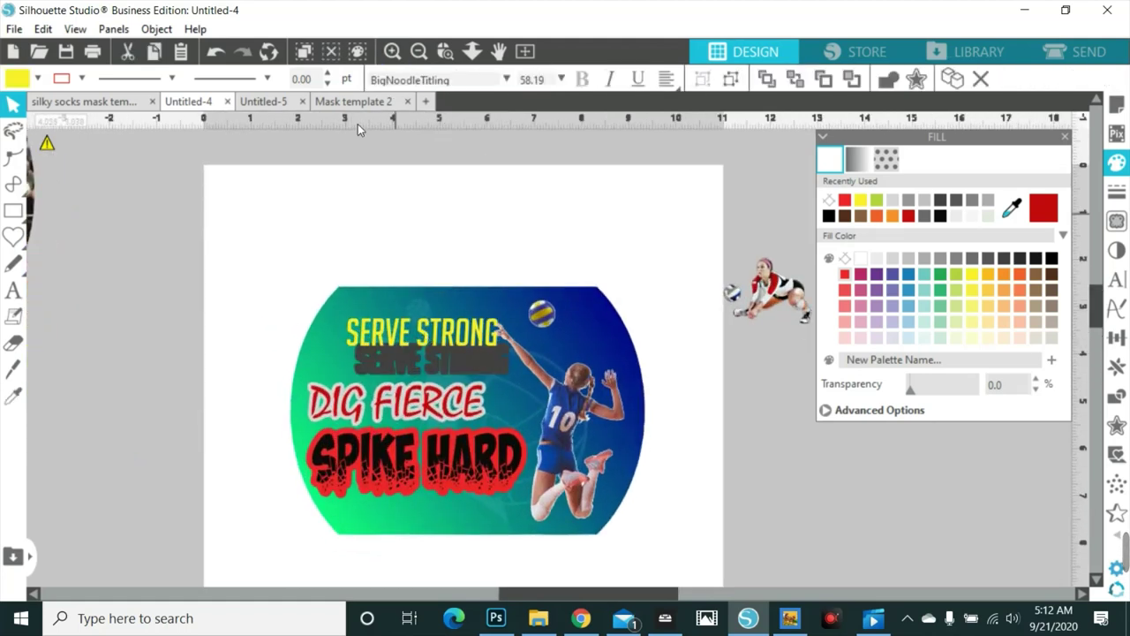
left_click(216, 50)
key("ctrl+z")
key("ctrl+z")
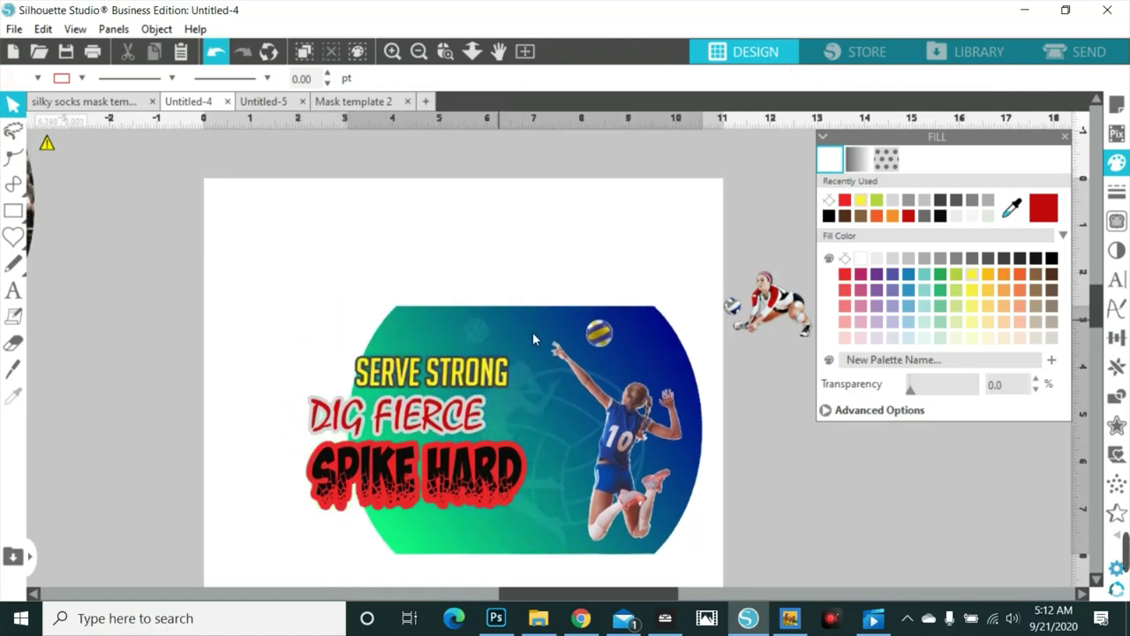
- Move the three slogan lines with their offsets left of the mask area and reposition the mask background on the page
left_click_drag(398, 327, 291, 521)
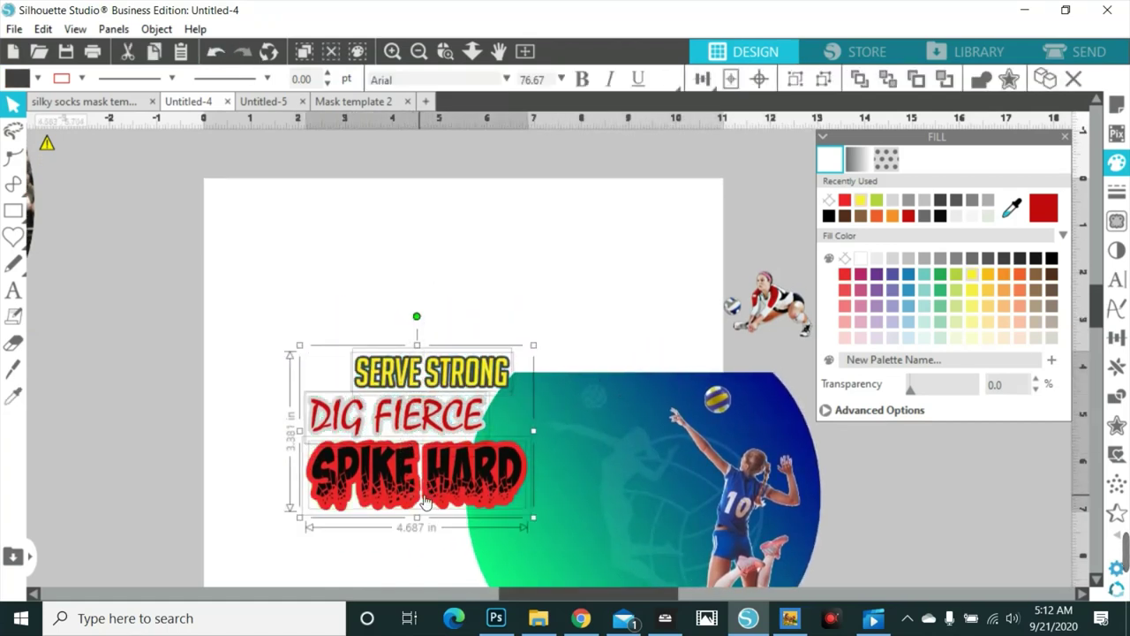
left_click_drag(415, 479, 146, 318)
left_click_drag(606, 479, 463, 349)
- Place the diving player graphic in front on the mask's lower-left area and enlarge it to about 2.34 in wide
left_click_drag(768, 309, 415, 450)
right_click(651, 446)
left_click(765, 518)
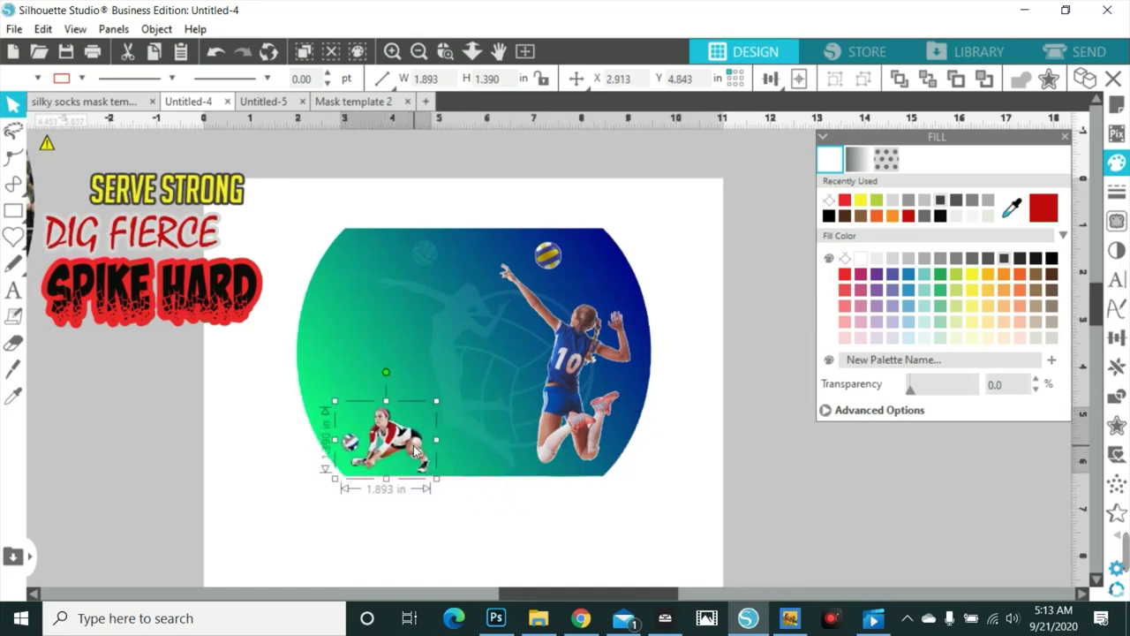
left_click_drag(460, 390, 460, 389)
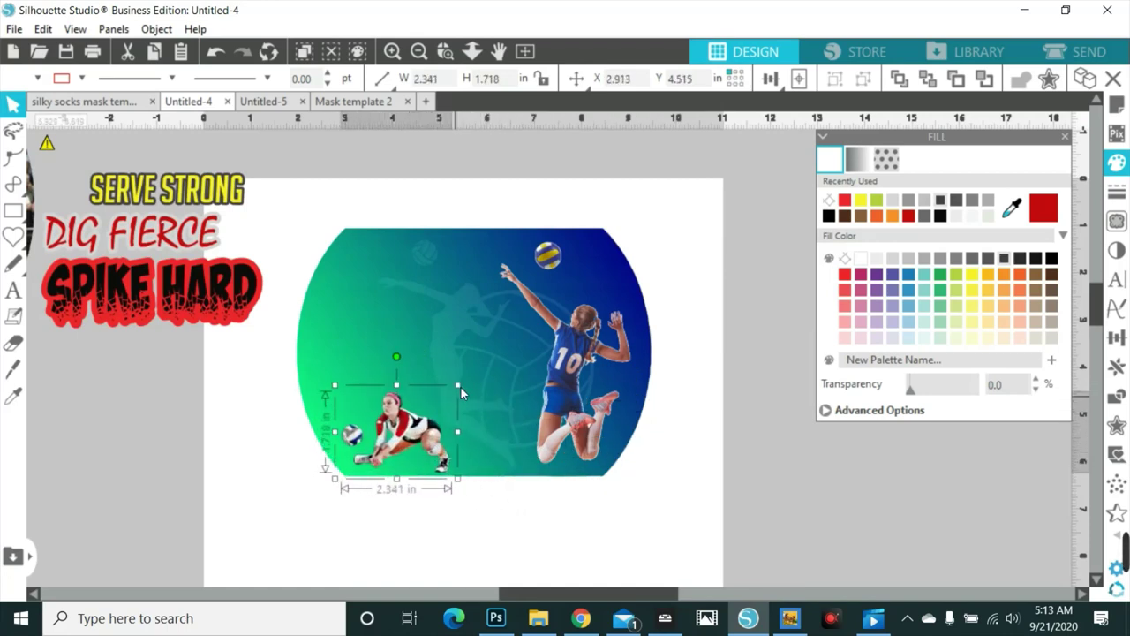
- Group the SERVE STRONG text with its offset and place it along the mask's upper edge, left of the volleyball
left_click(177, 190)
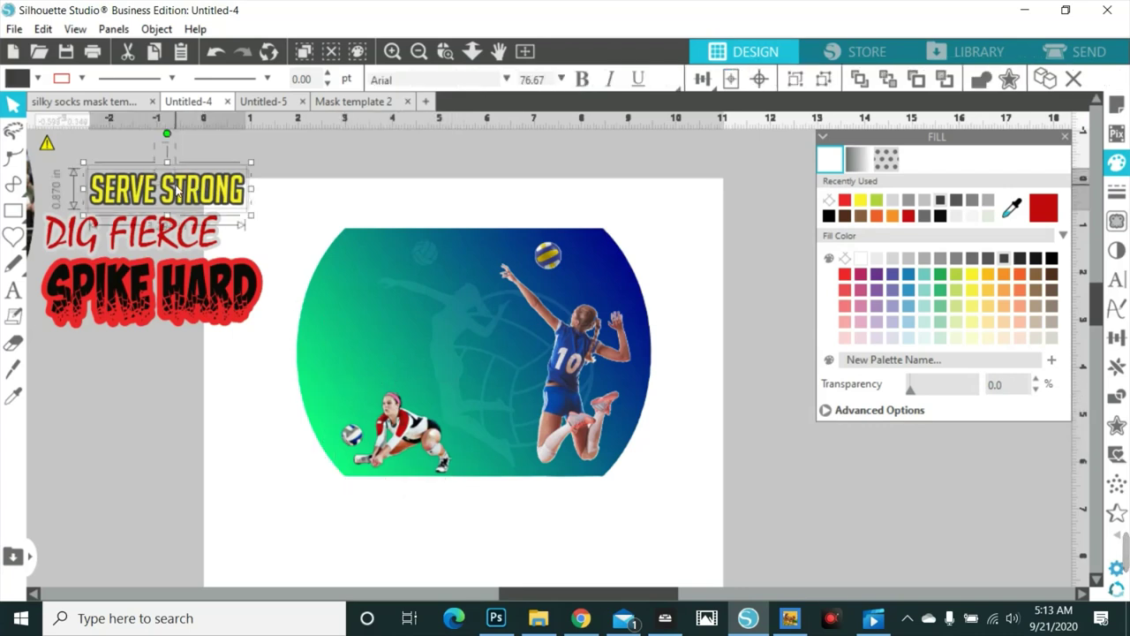
right_click(177, 190)
left_click(252, 381)
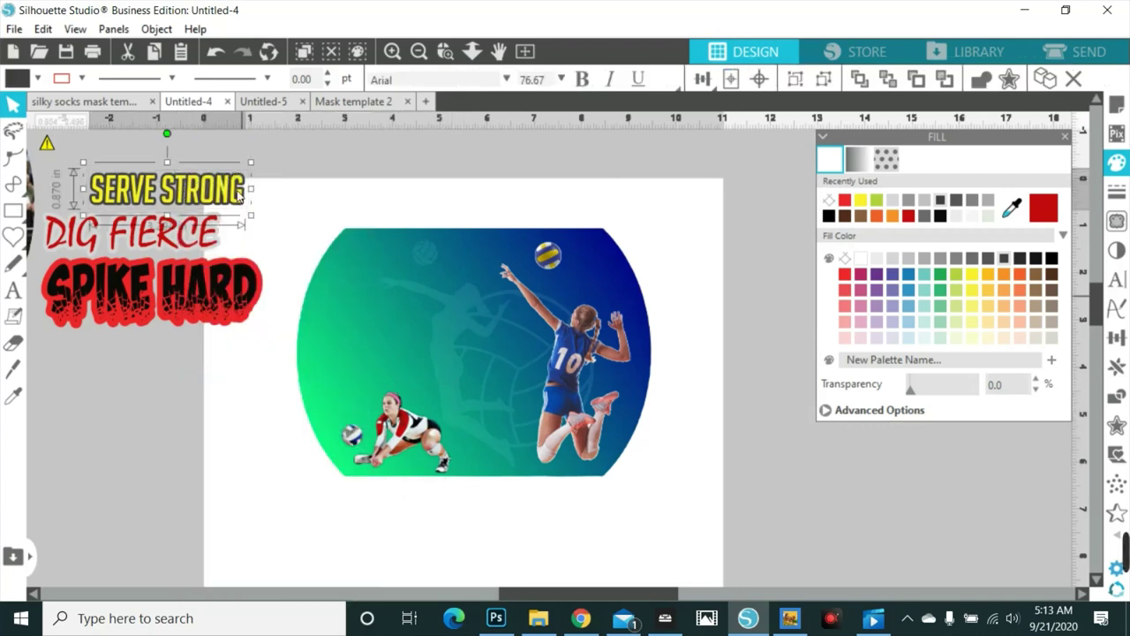
left_click_drag(212, 190, 480, 257)
- Place DIG FIERCE with its offset below SERVE STRONG on the mask, and SPIKE HARD with its offset beneath it
left_click(170, 228)
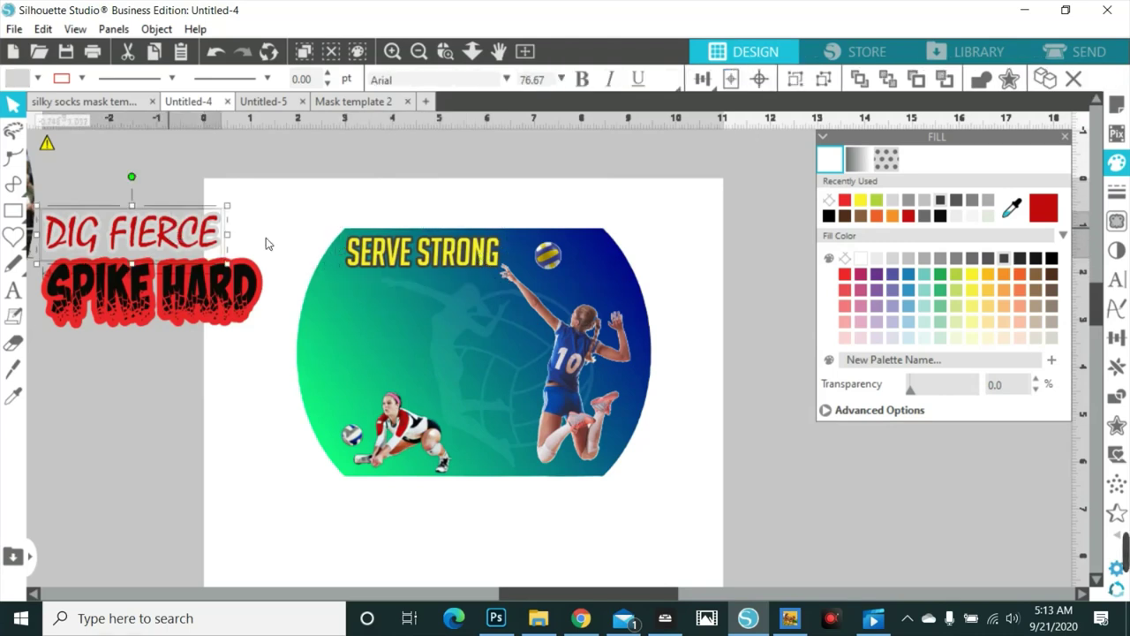
left_click_drag(173, 235, 436, 376)
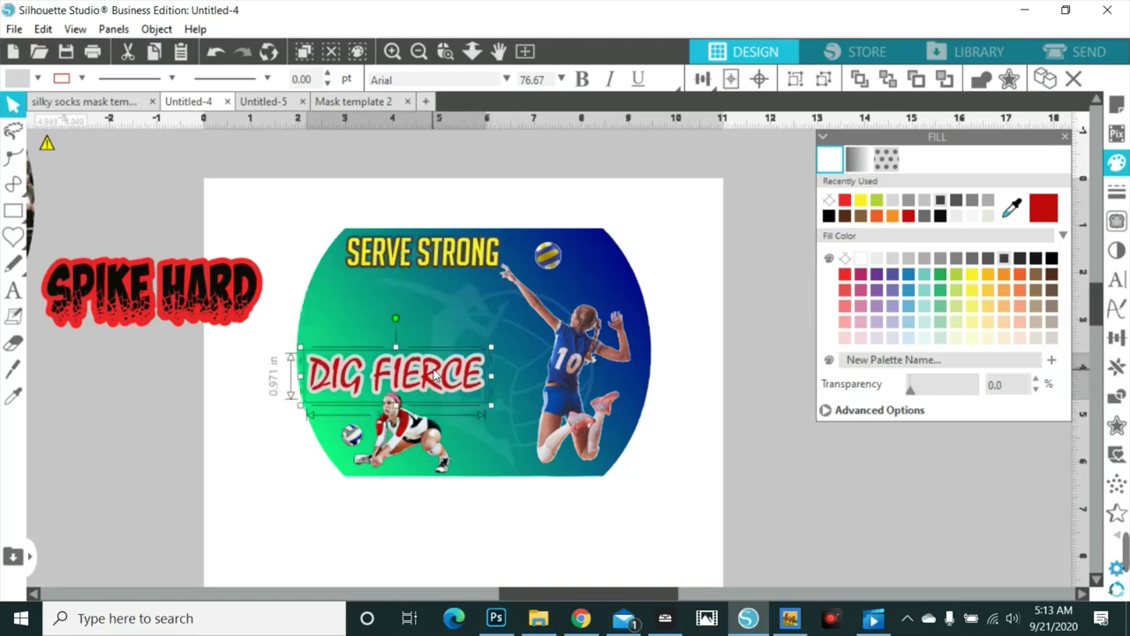
left_click_drag(435, 375, 444, 310)
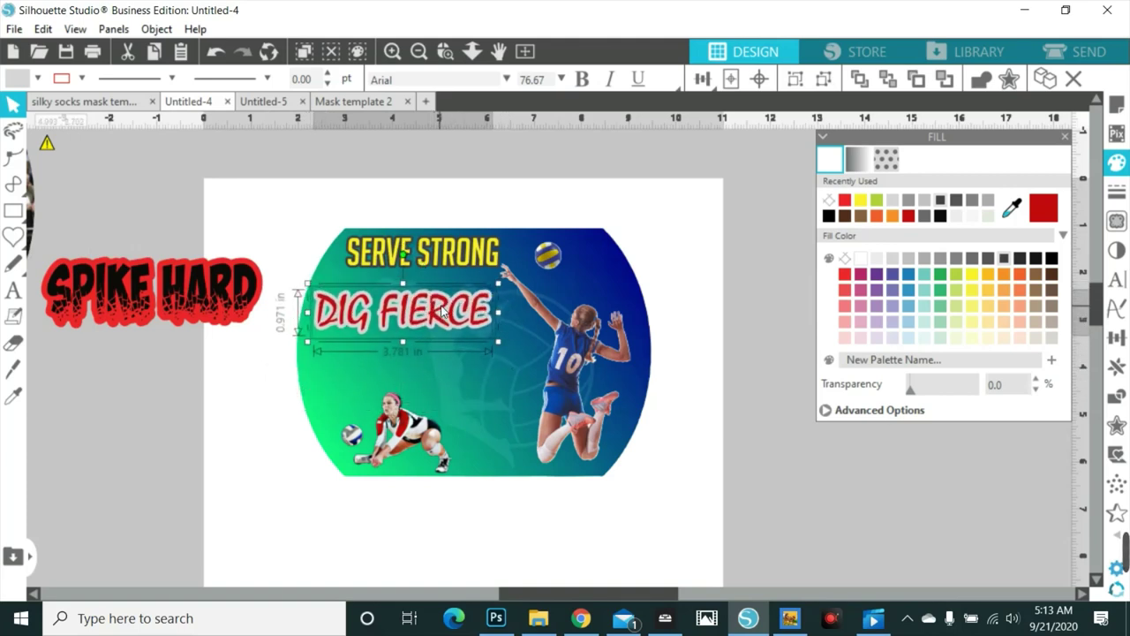
left_click_drag(190, 296, 460, 393)
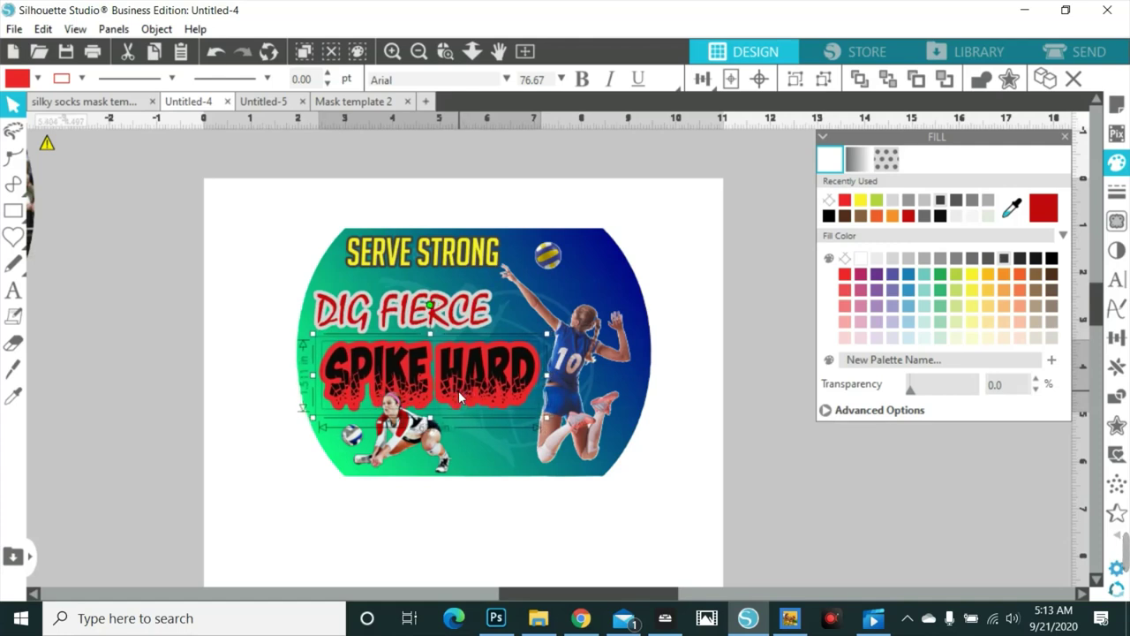
- Move the mask background with the jumping player aside from the slogan and group DIG FIERCE with its offset
left_click(441, 322)
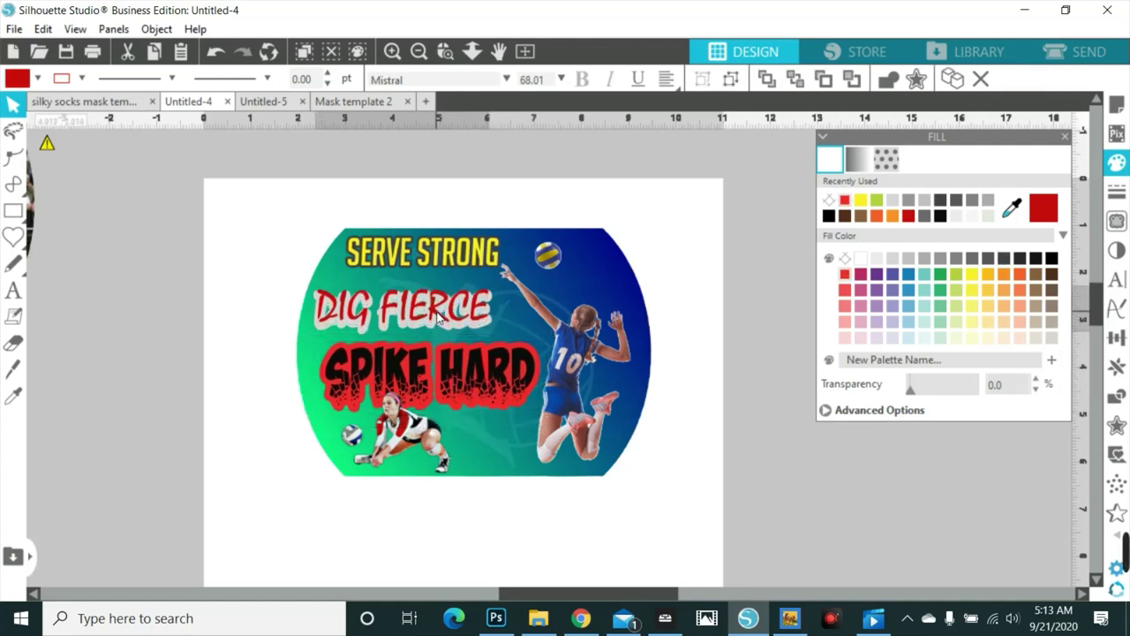
left_click(440, 322)
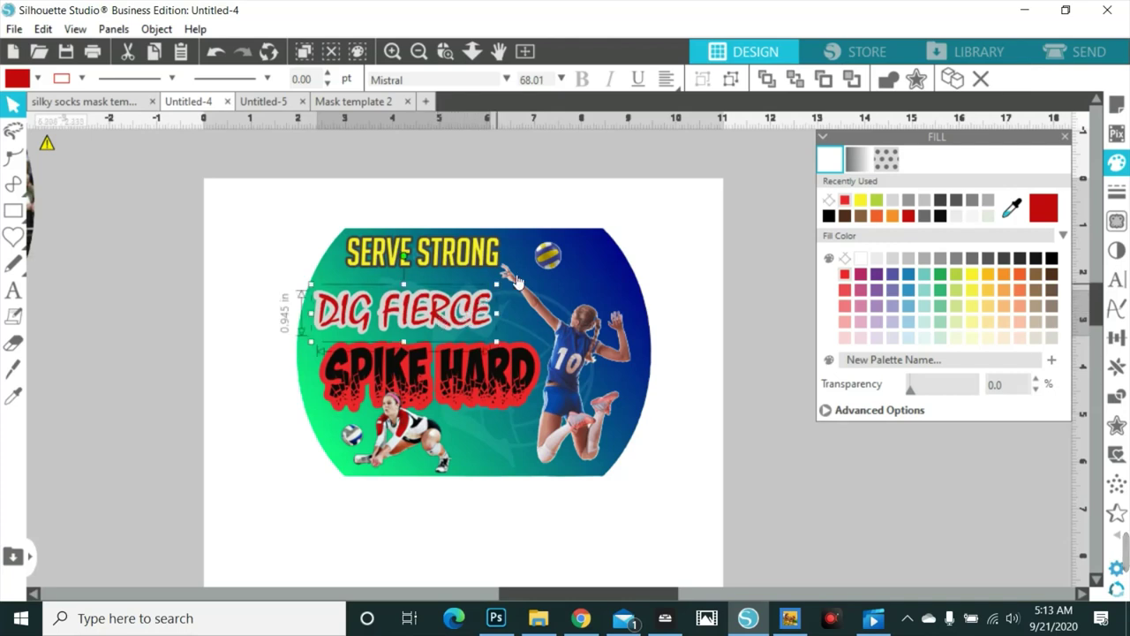
left_click_drag(626, 290, 799, 317)
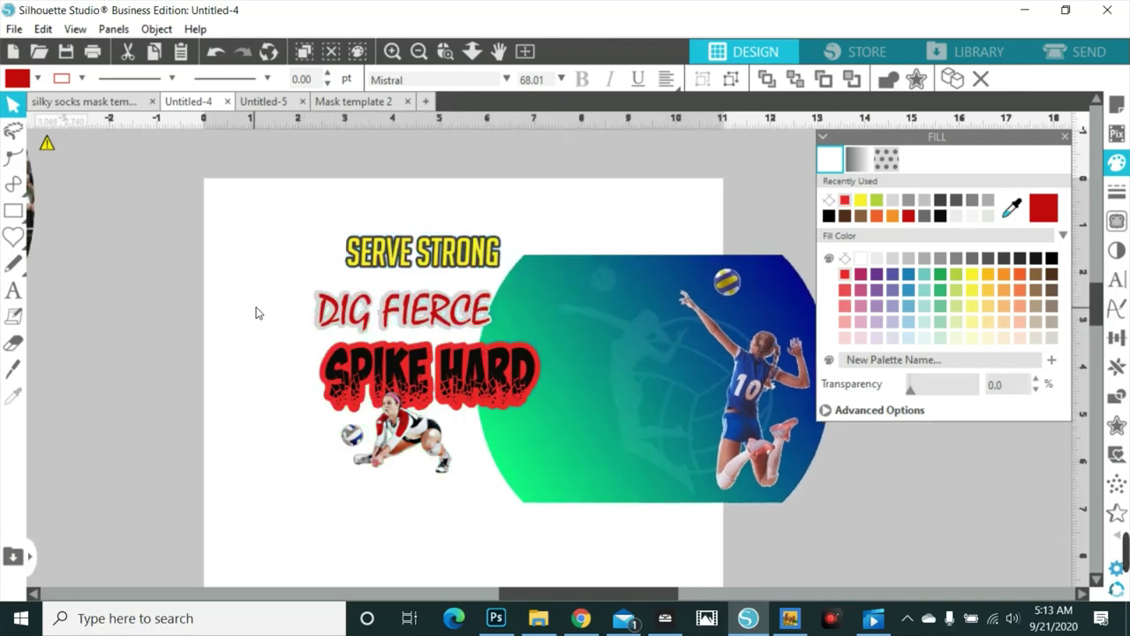
left_click(255, 310)
left_click(333, 327)
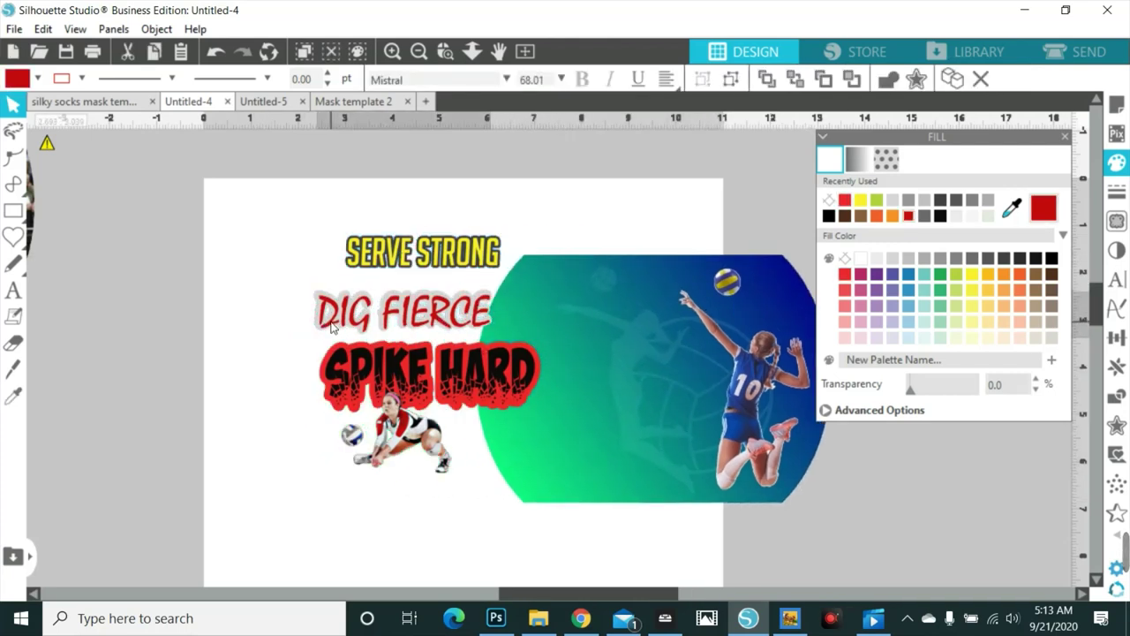
left_click(353, 323)
right_click(353, 322)
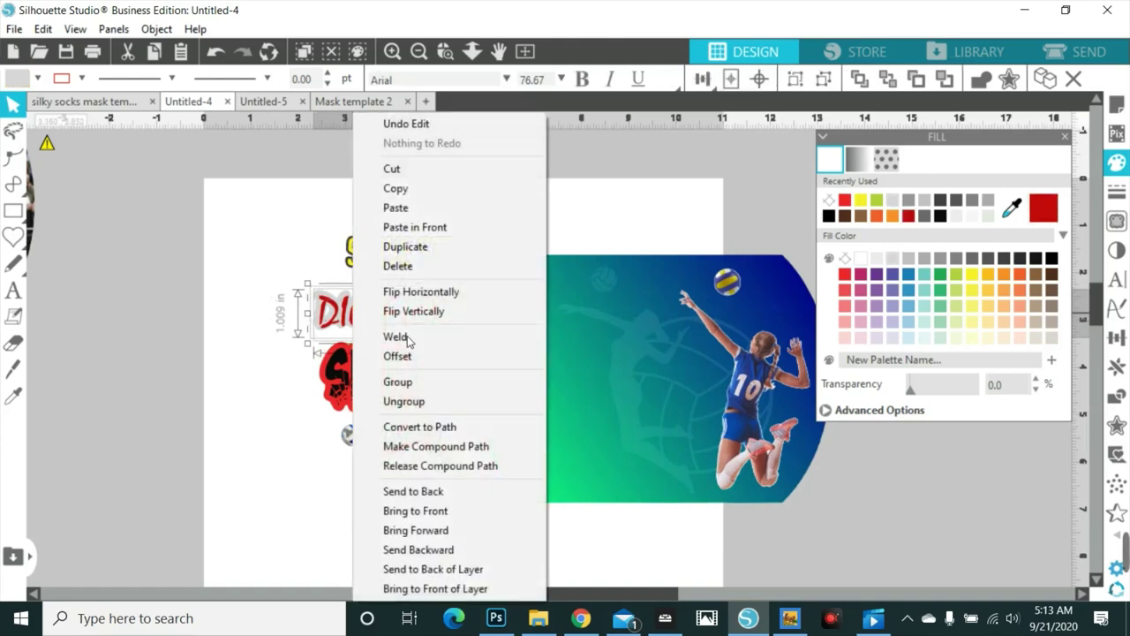
left_click(409, 383)
- Group SPIKE HARD with its offset and return the mask background to its place behind the three slogan lines
left_click(380, 378)
right_click(380, 378)
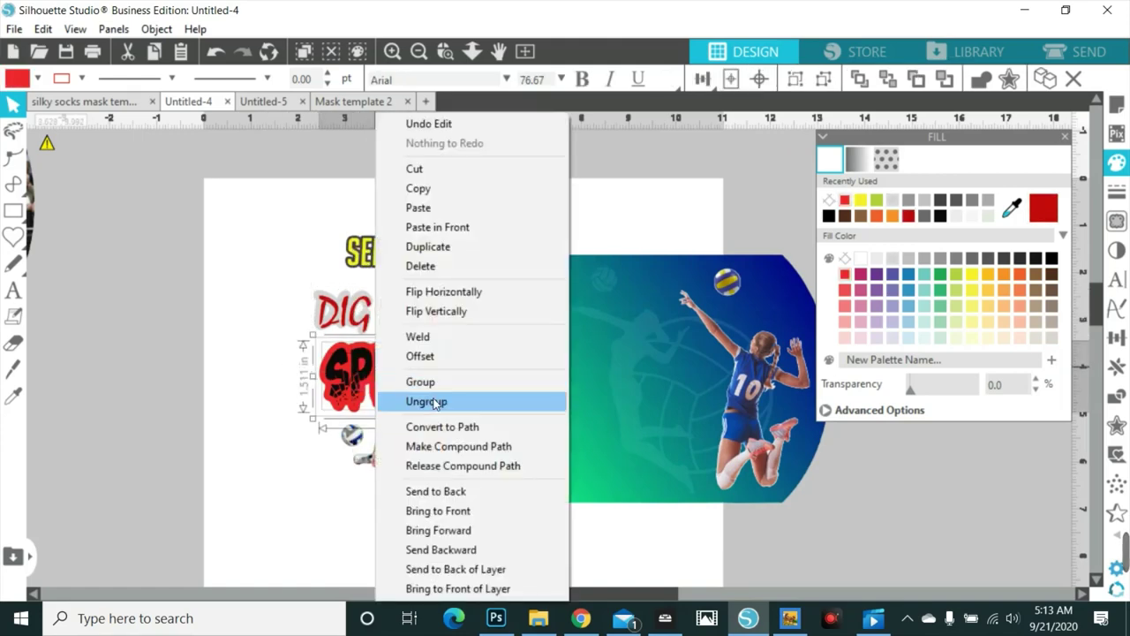
left_click(420, 381)
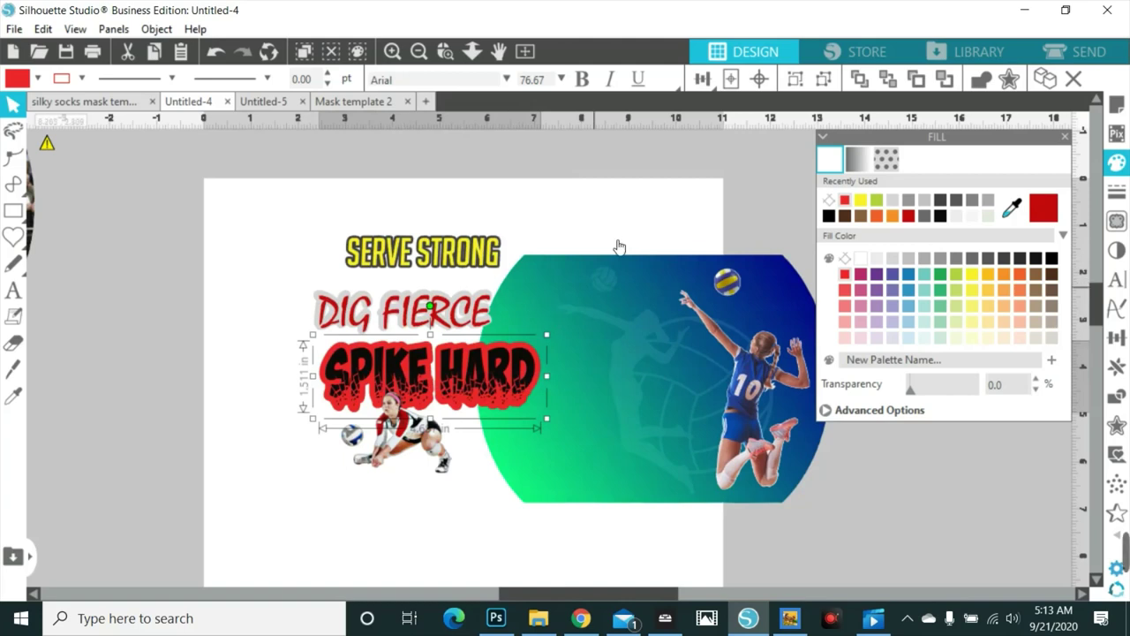
left_click_drag(562, 294, 373, 260)
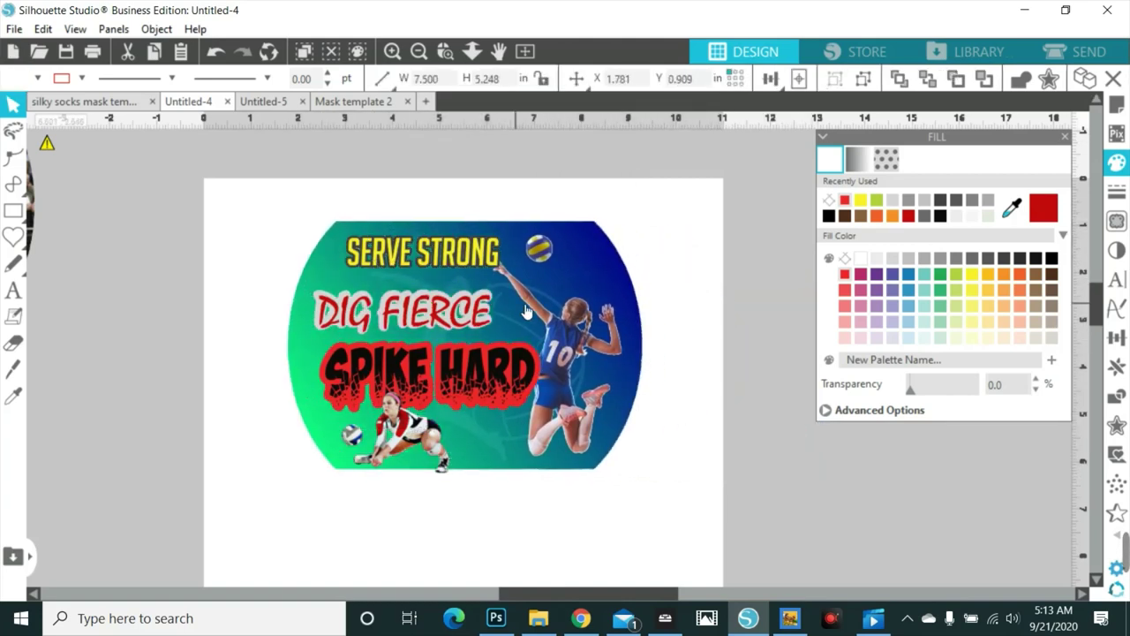
left_click_drag(521, 304, 536, 308)
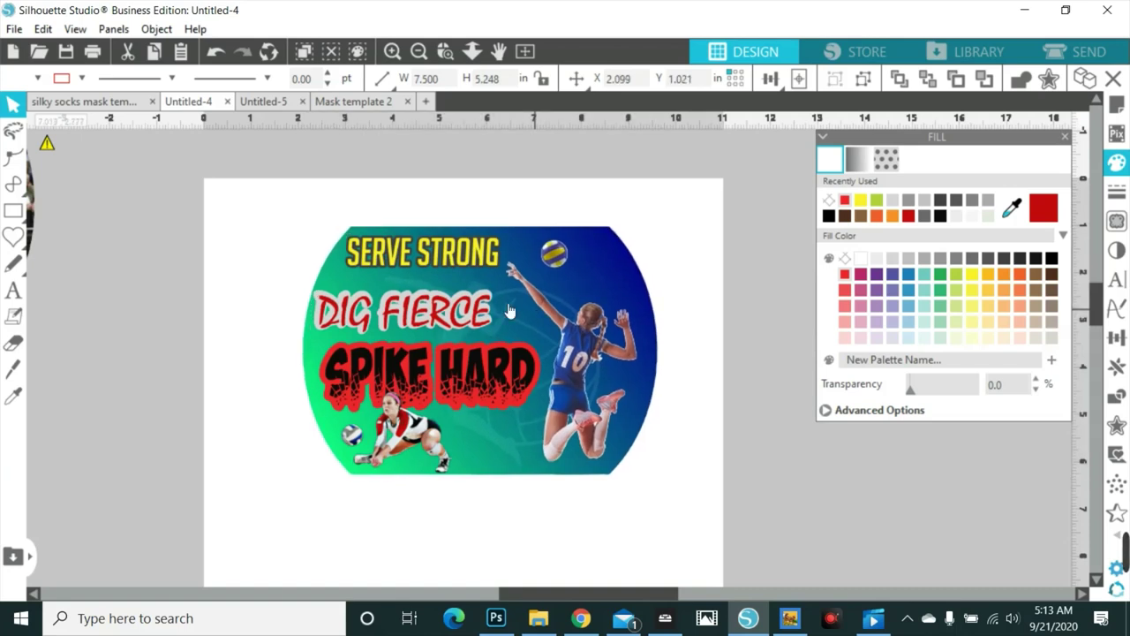
- Copy the grouped SERVE STRONG, DIG FIERCE and SPIKE HARD lines and paste them into a new document
left_click(439, 260)
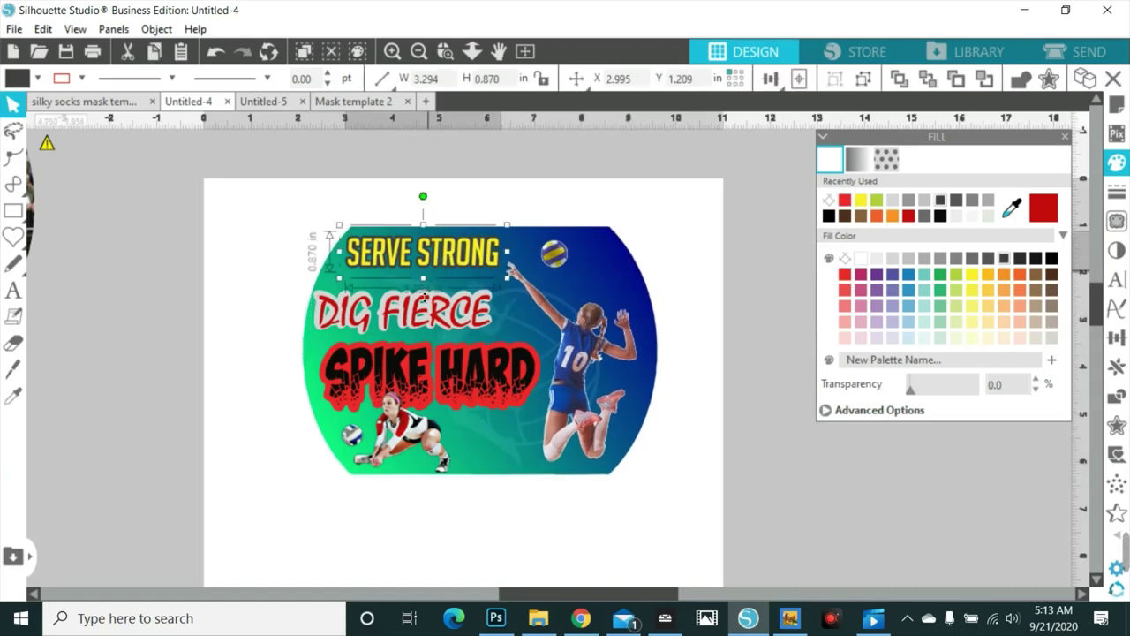
left_click(424, 309)
left_click(217, 284)
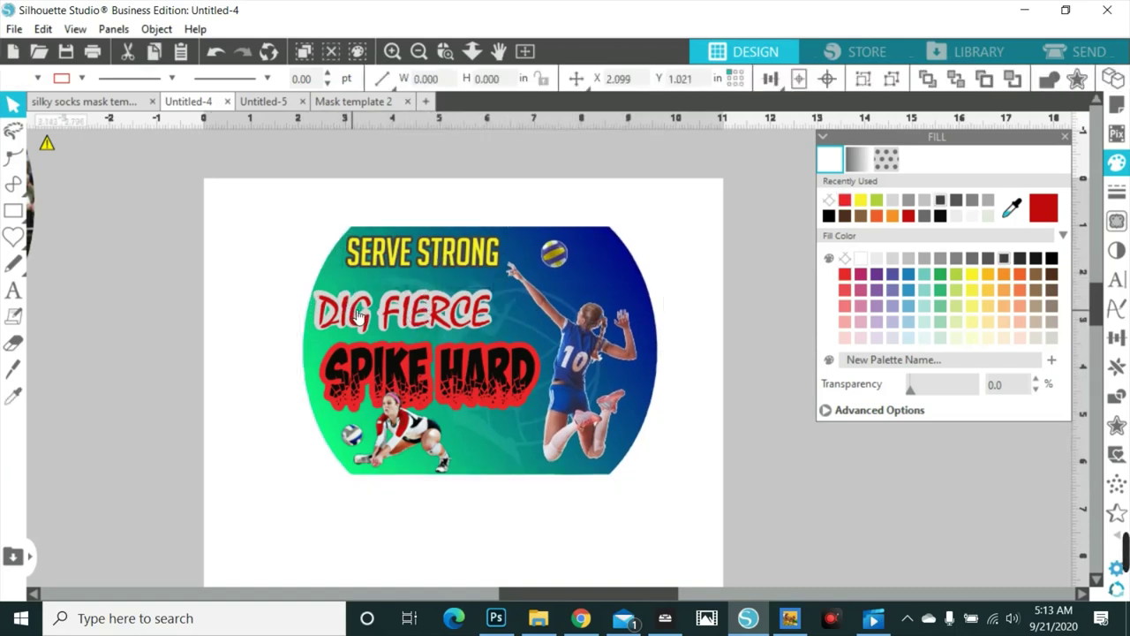
left_click(358, 316)
left_click(405, 261, "shift")
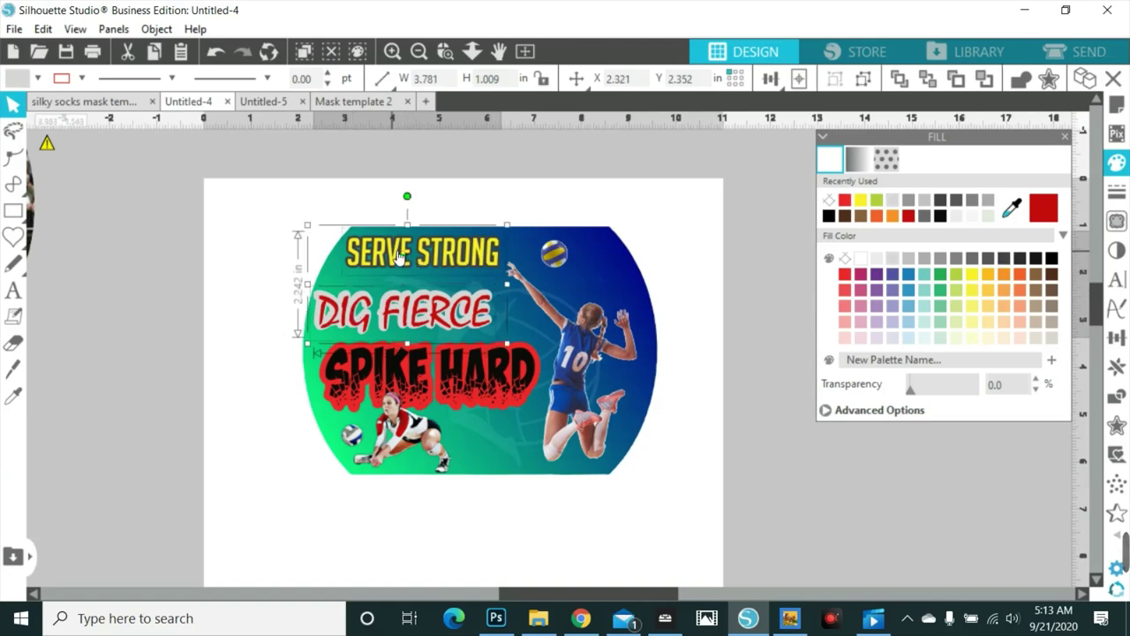
left_click(373, 372, "shift")
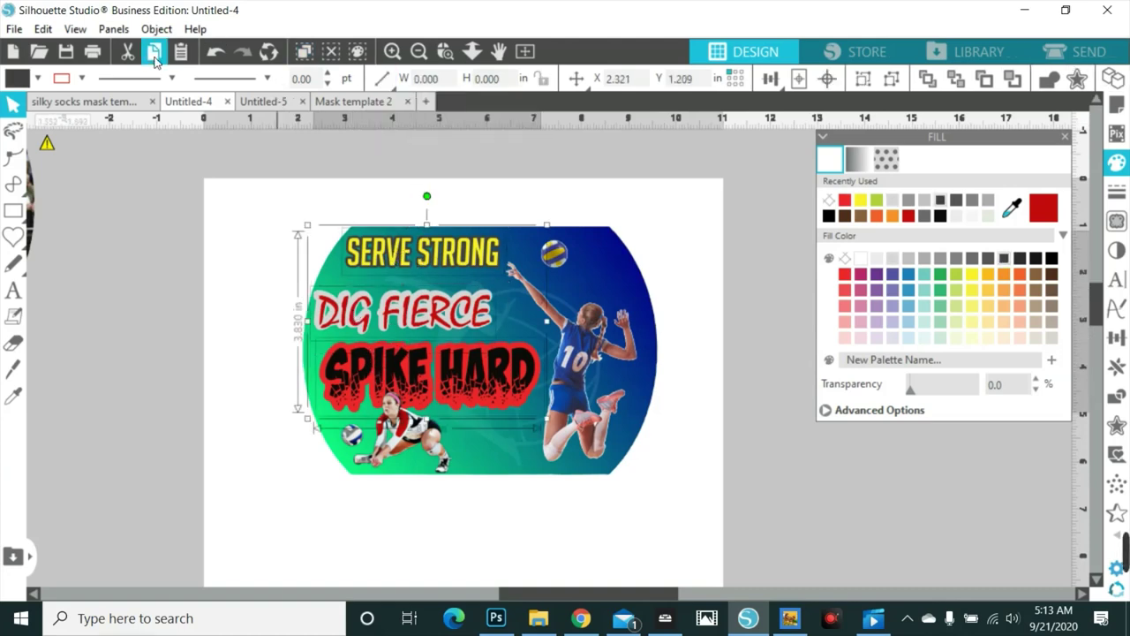
left_click(423, 102)
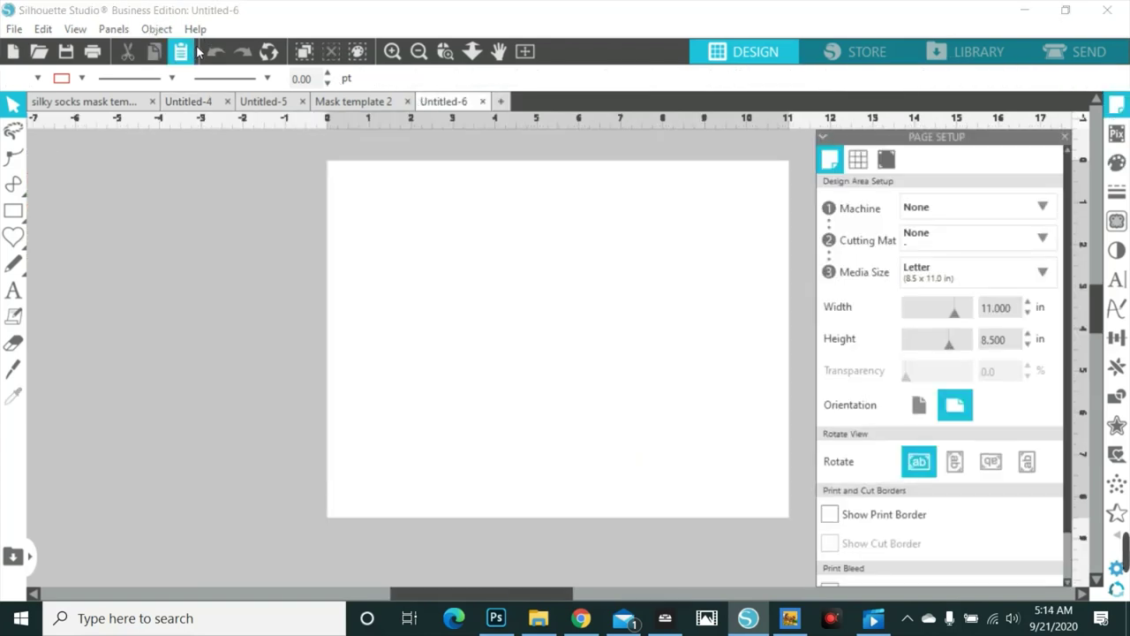
left_click(181, 52)
- Move the three pasted slogan lines toward the page's upper-left area and enlarge them together to about 9.74 in wide
left_click_drag(520, 263, 495, 228)
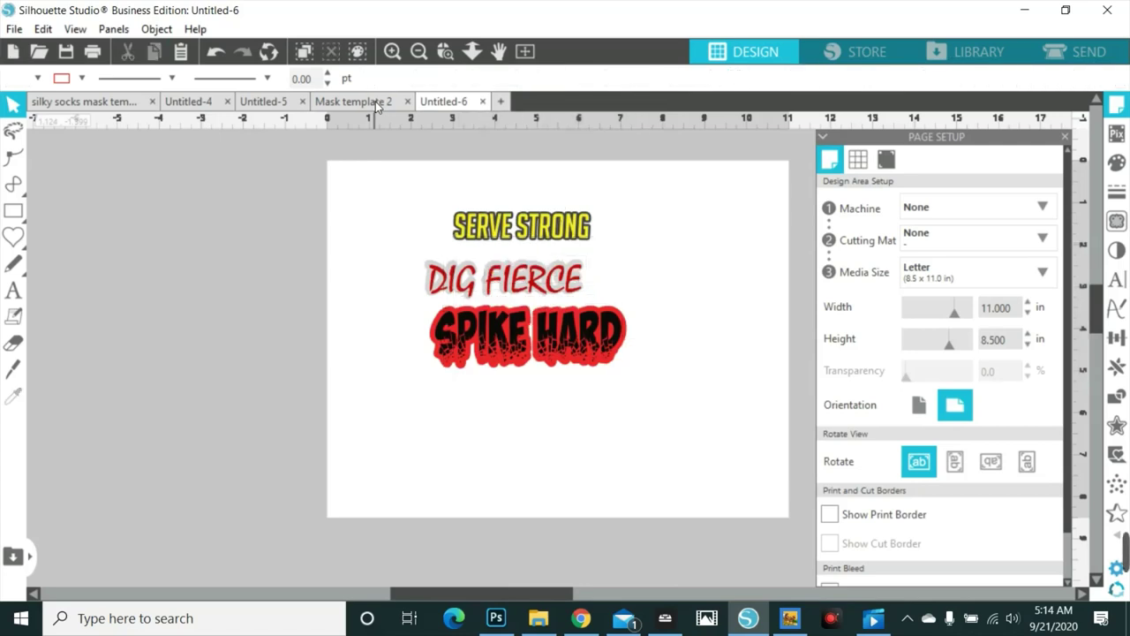
left_click(492, 230)
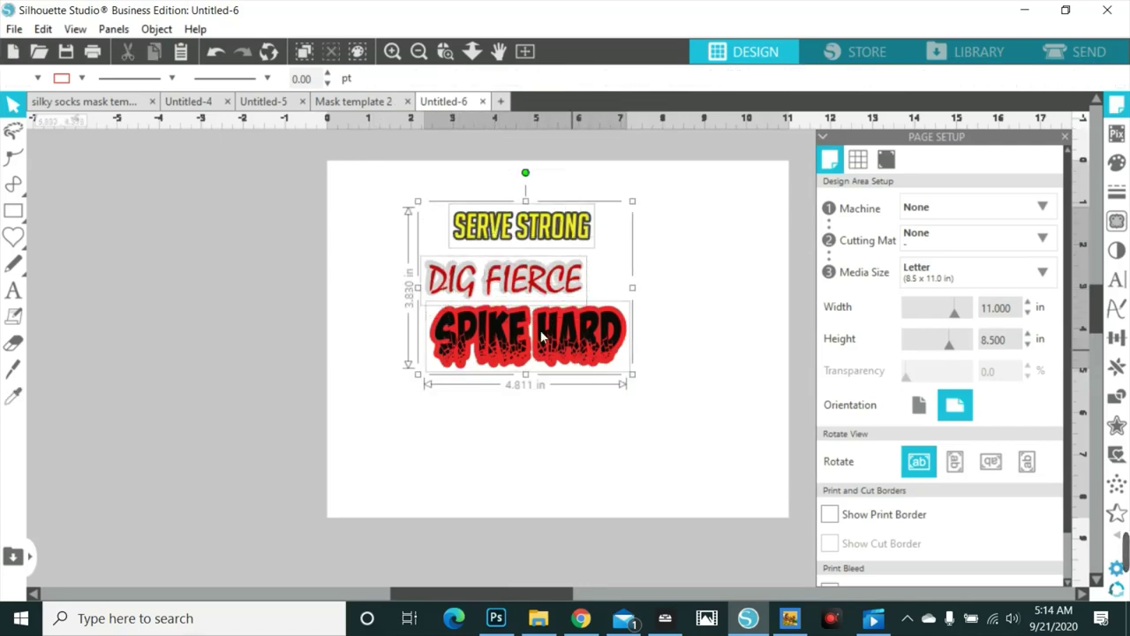
left_click_drag(542, 336, 781, 491)
- Start saving the slogan document to the hard drive and find the volleyball template folder within Silhouette graphics as the destination
left_click(14, 29)
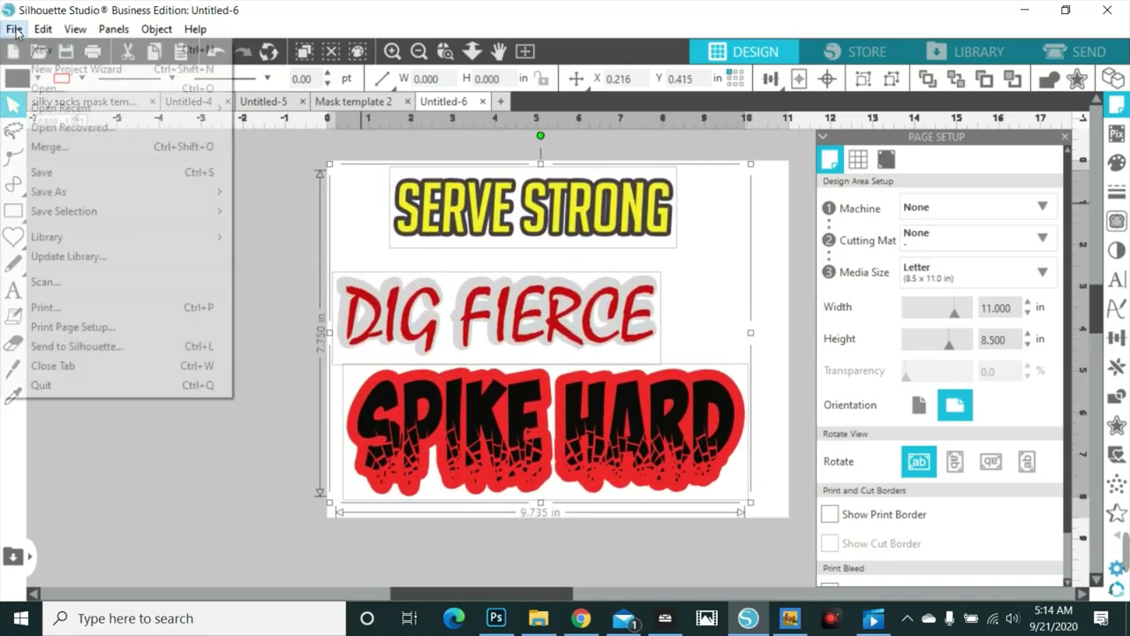
mouse_move(53, 192)
left_click(277, 193)
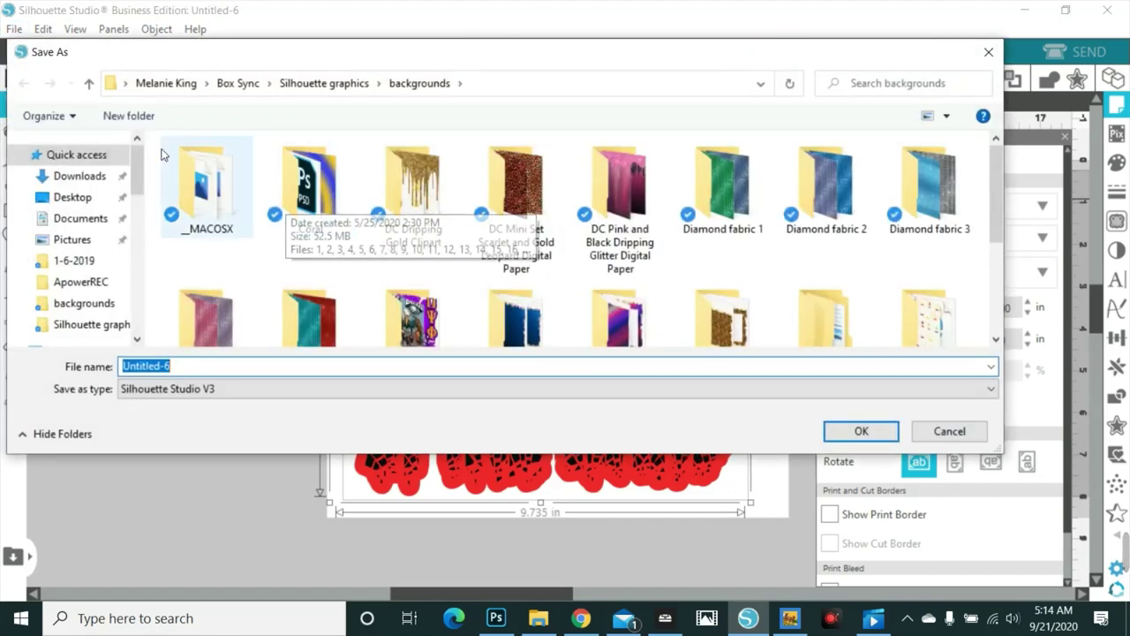
left_click(97, 311)
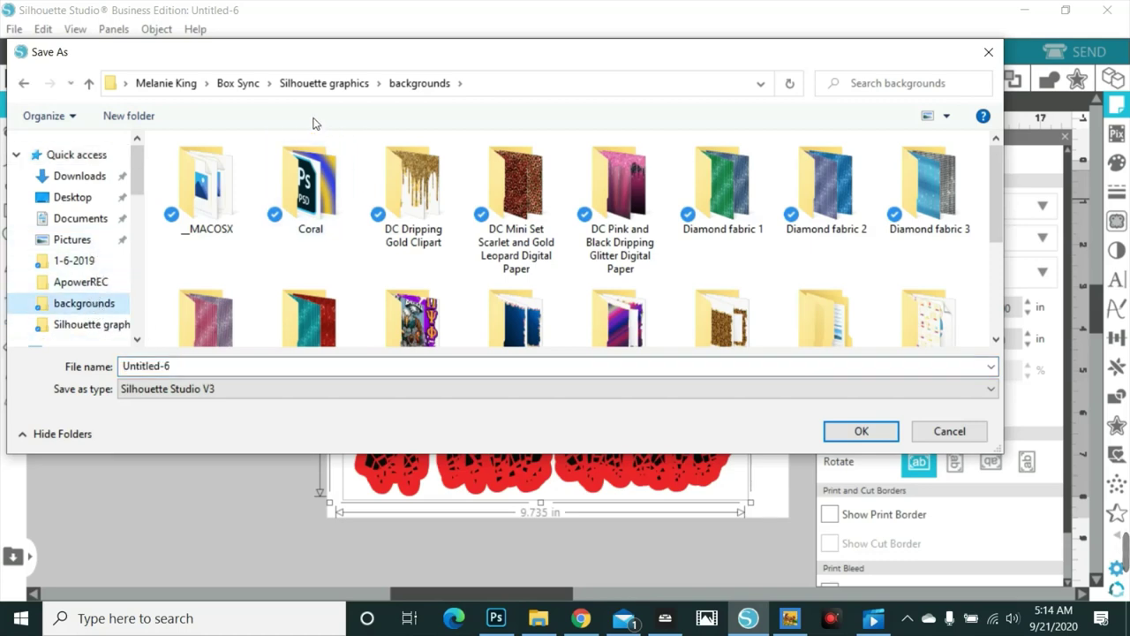
left_click(867, 84)
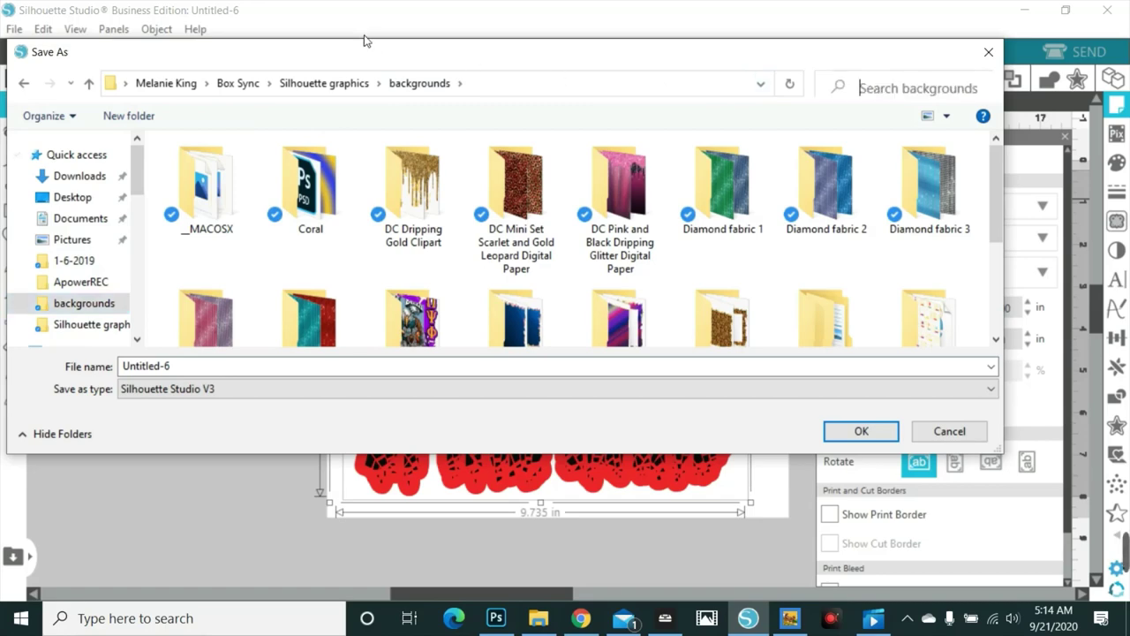
left_click(324, 83)
left_click(866, 87)
type("V")
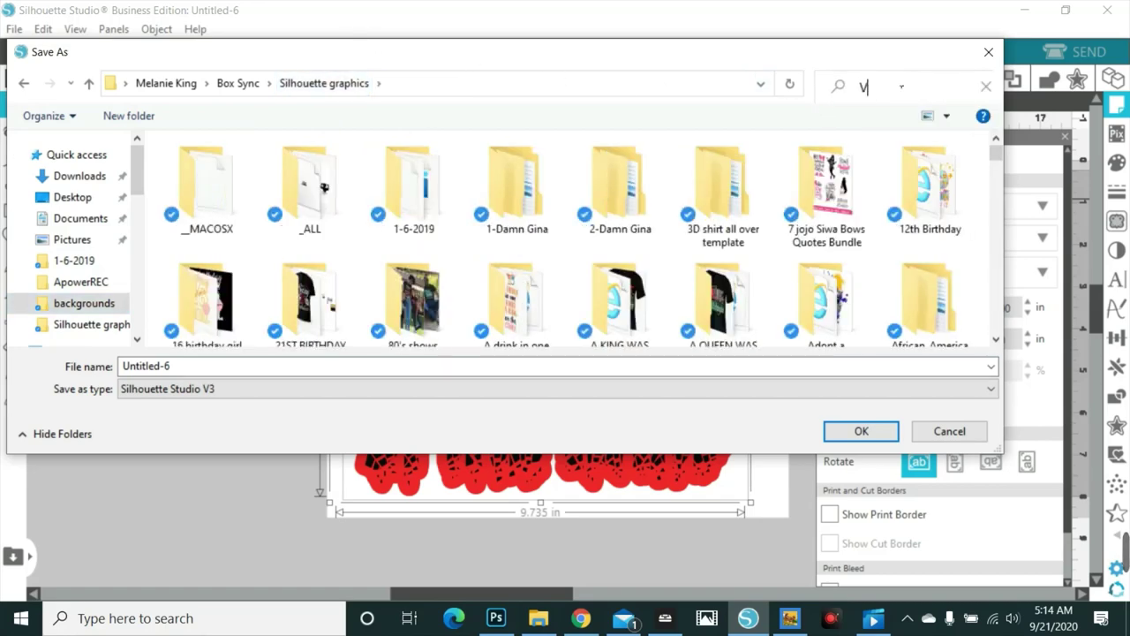
type("OLLEY")
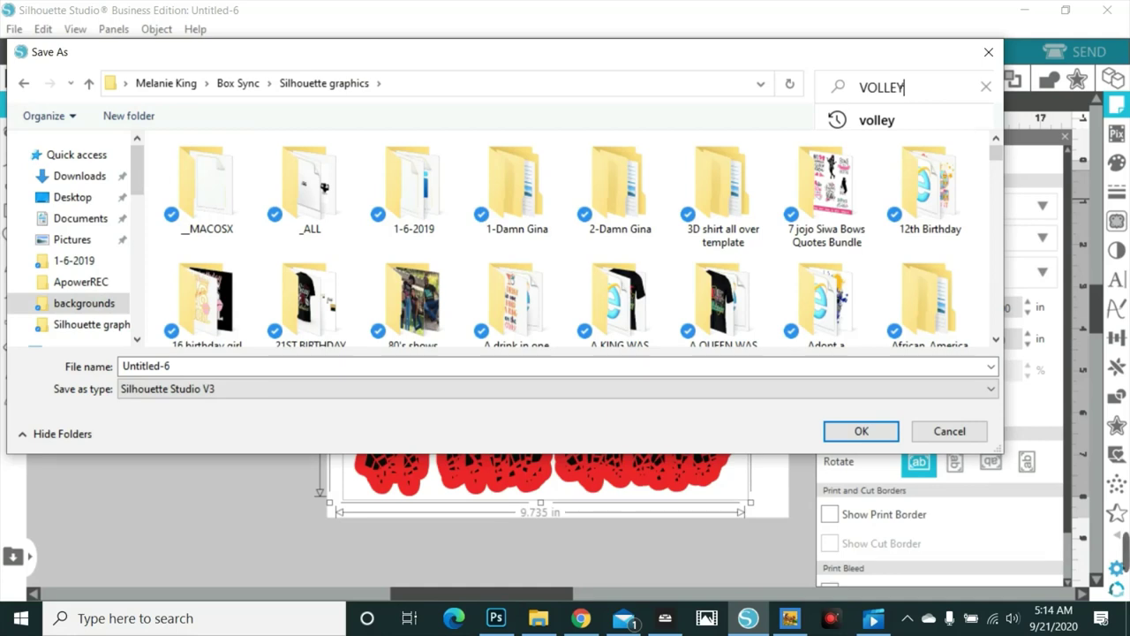
type("BALL")
key("Return")
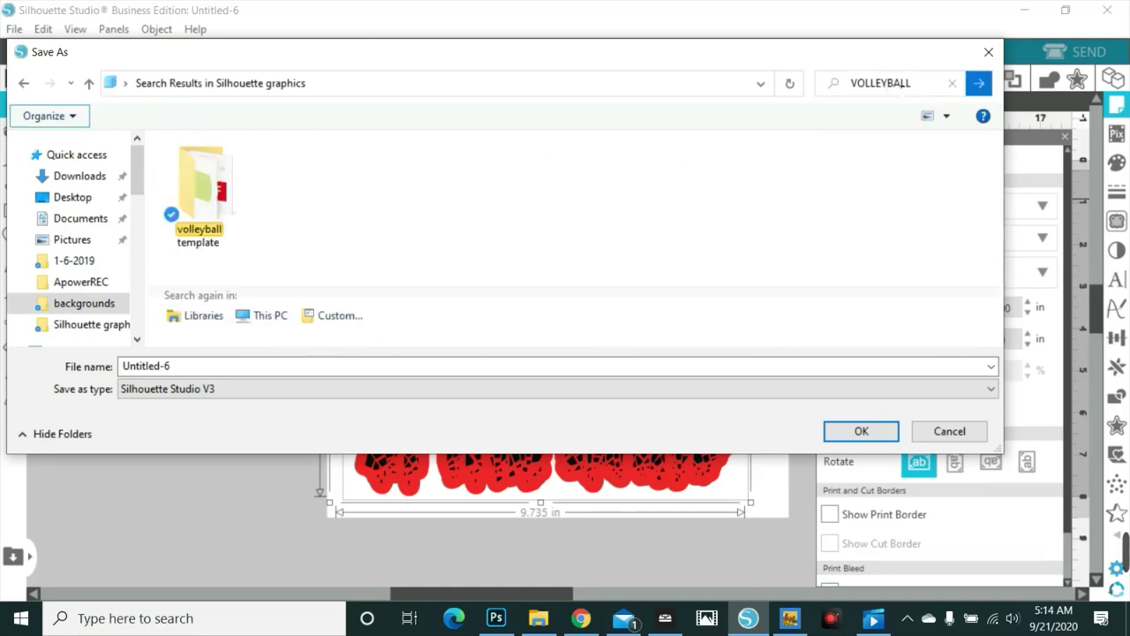
double_click(188, 168)
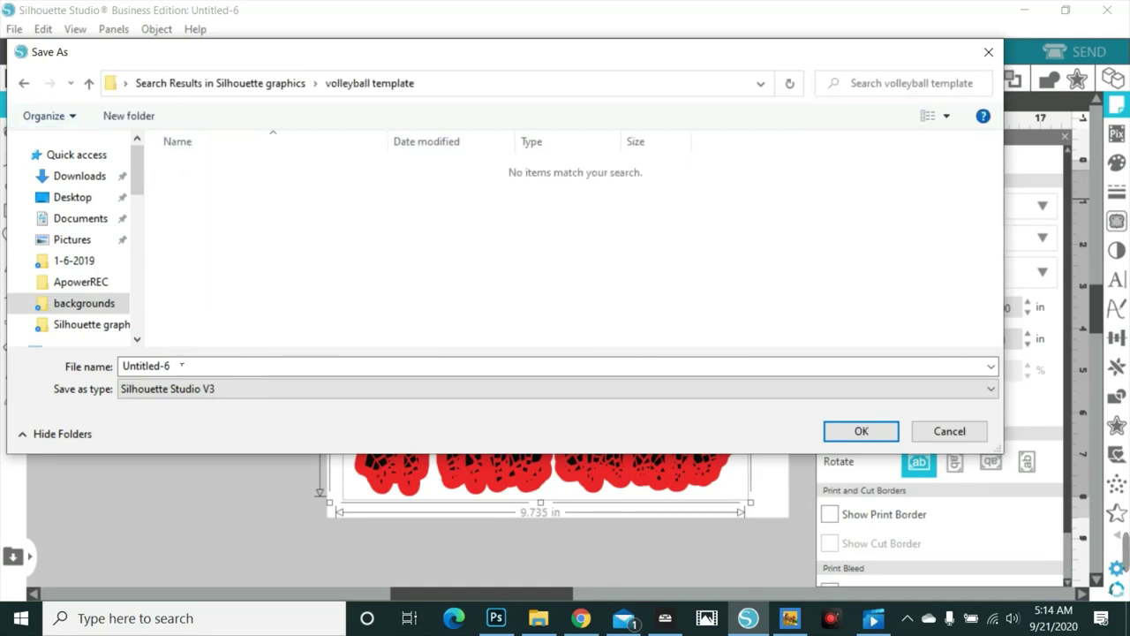
- Save the slogan as a PNG named WORDS at 150 dots per inch with a transparent background
type("WORDS")
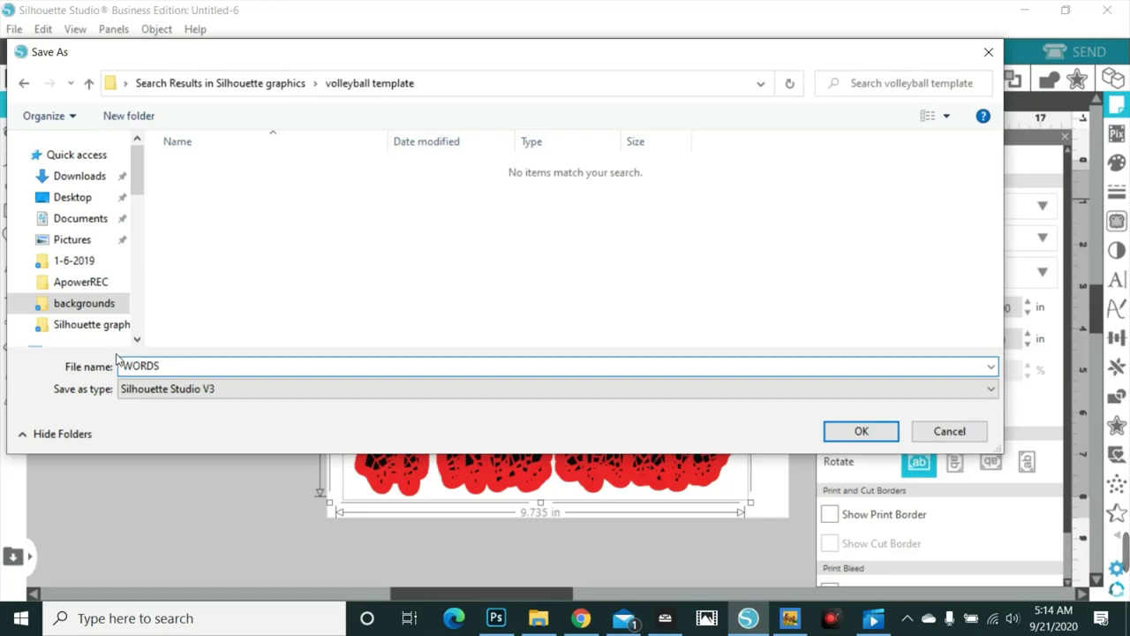
left_click(181, 390)
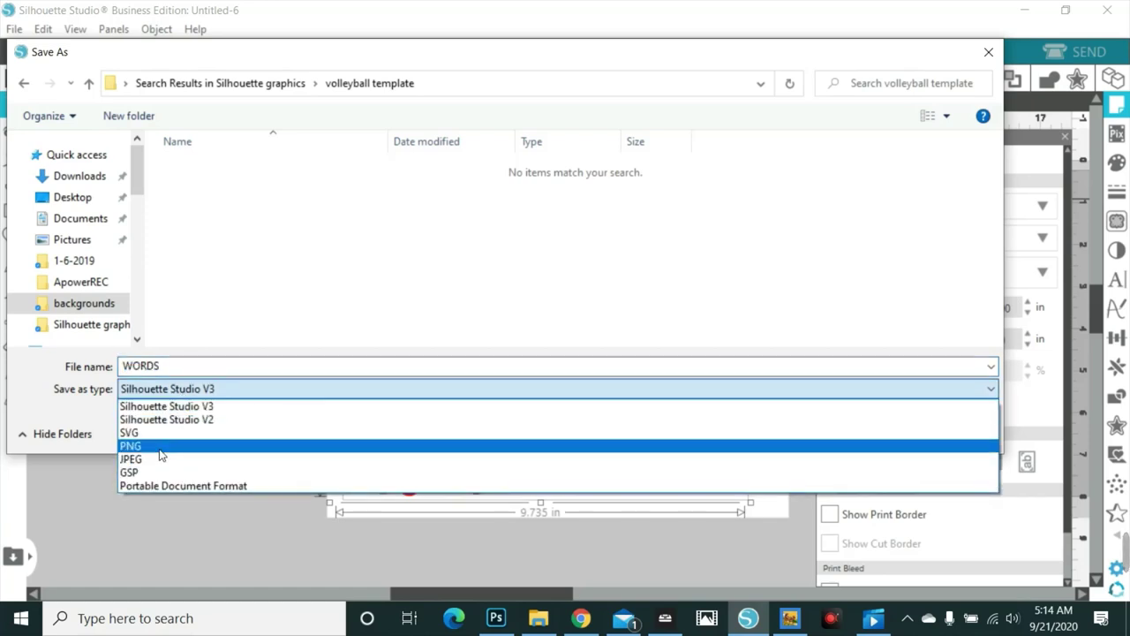
left_click(225, 444)
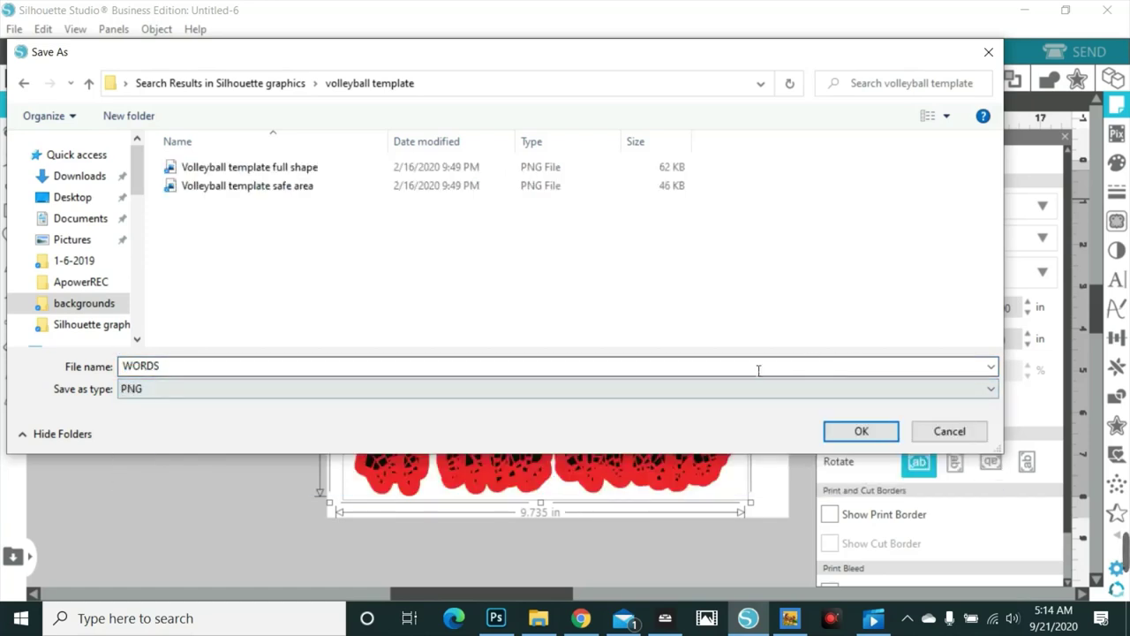
left_click(874, 436)
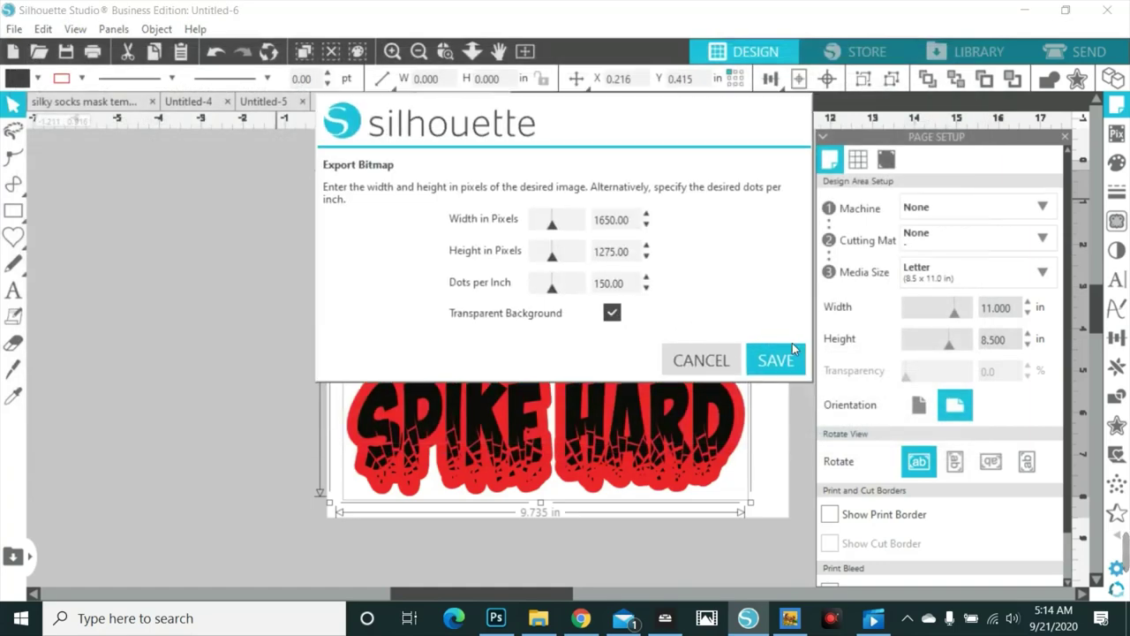
left_click(782, 355)
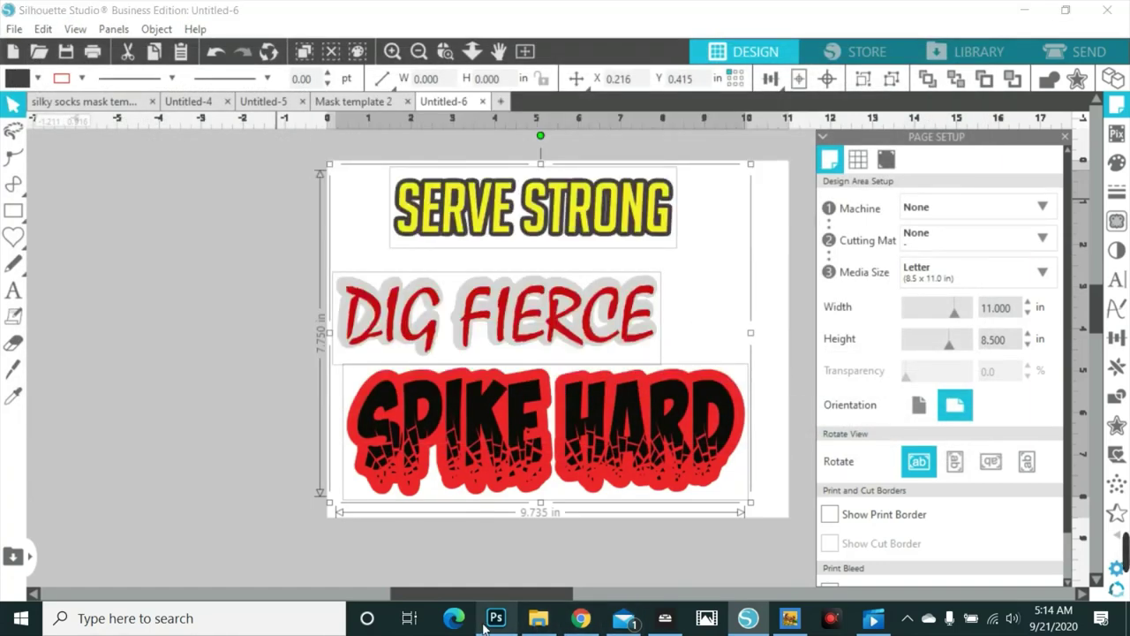
- Switch to Photoshop and create a new 11 x 8.5 in document at 72 ppi from the recent presets
left_click(491, 621)
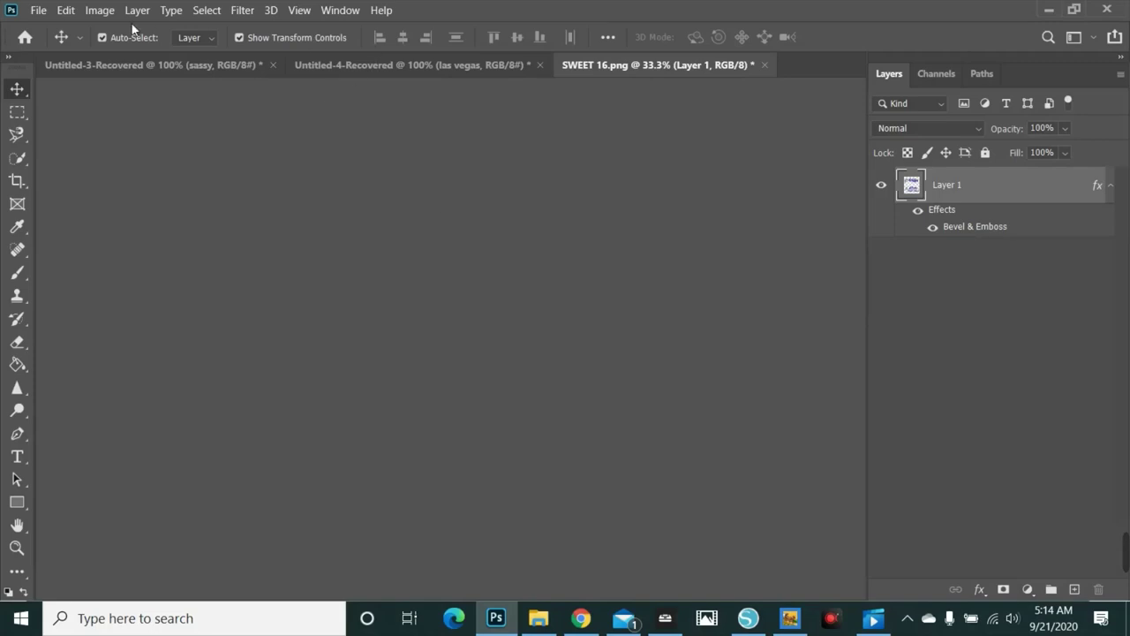
left_click(39, 12)
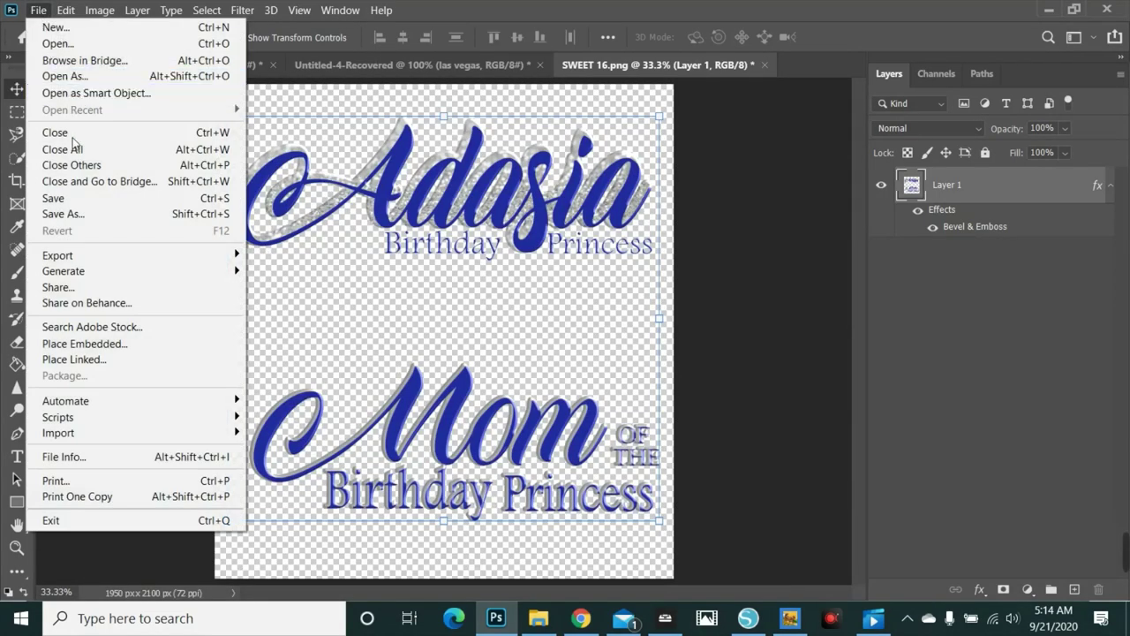
left_click(57, 29)
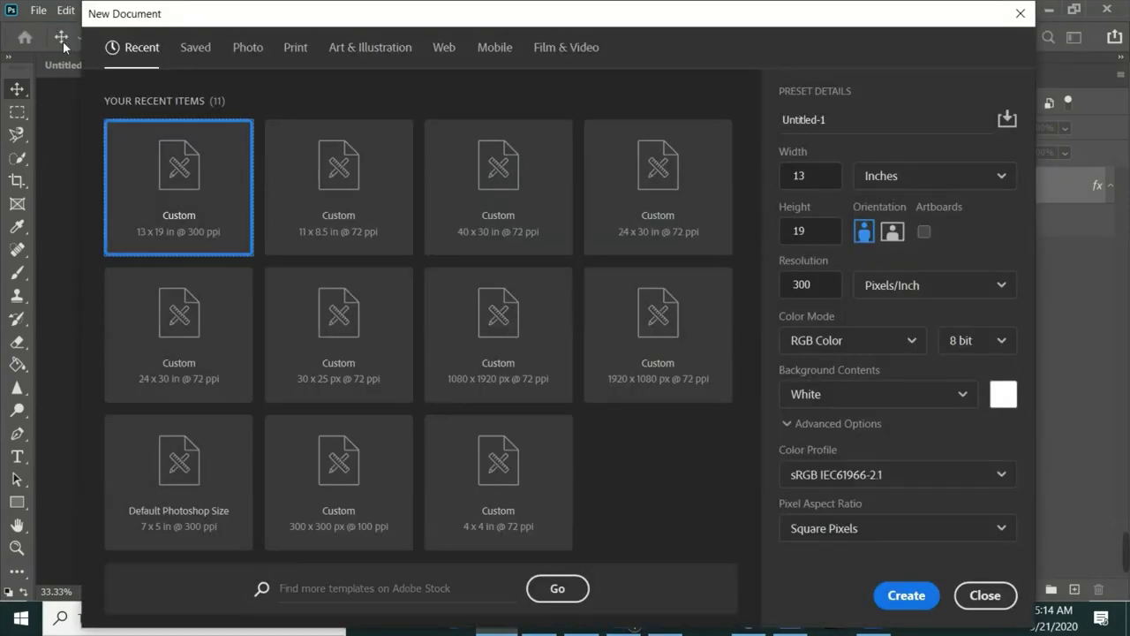
left_click(344, 184)
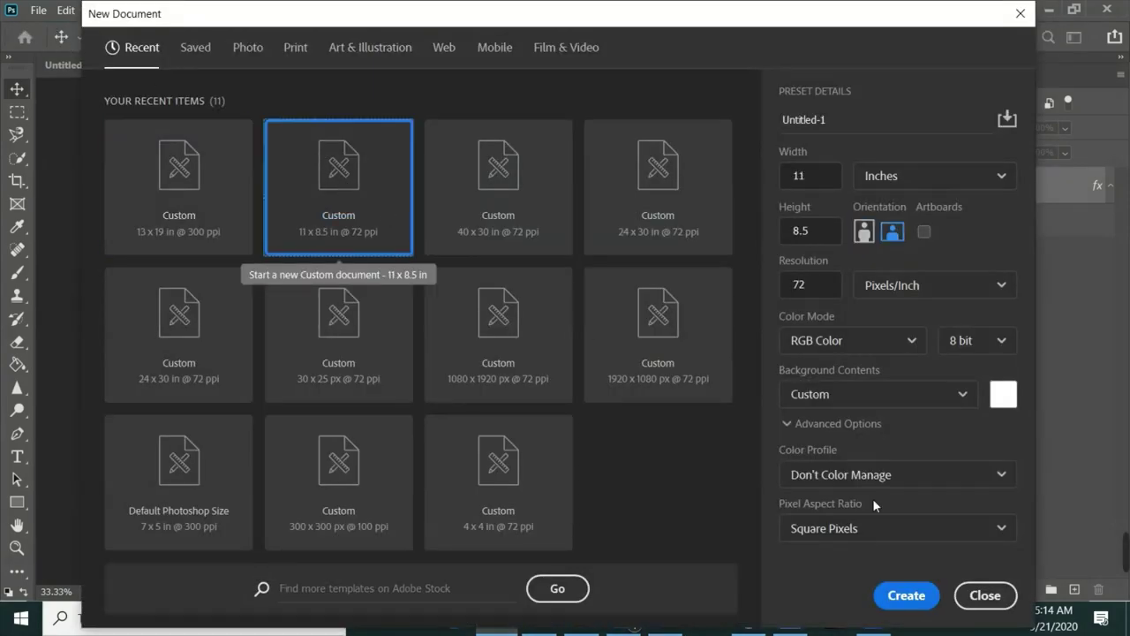
left_click(906, 596)
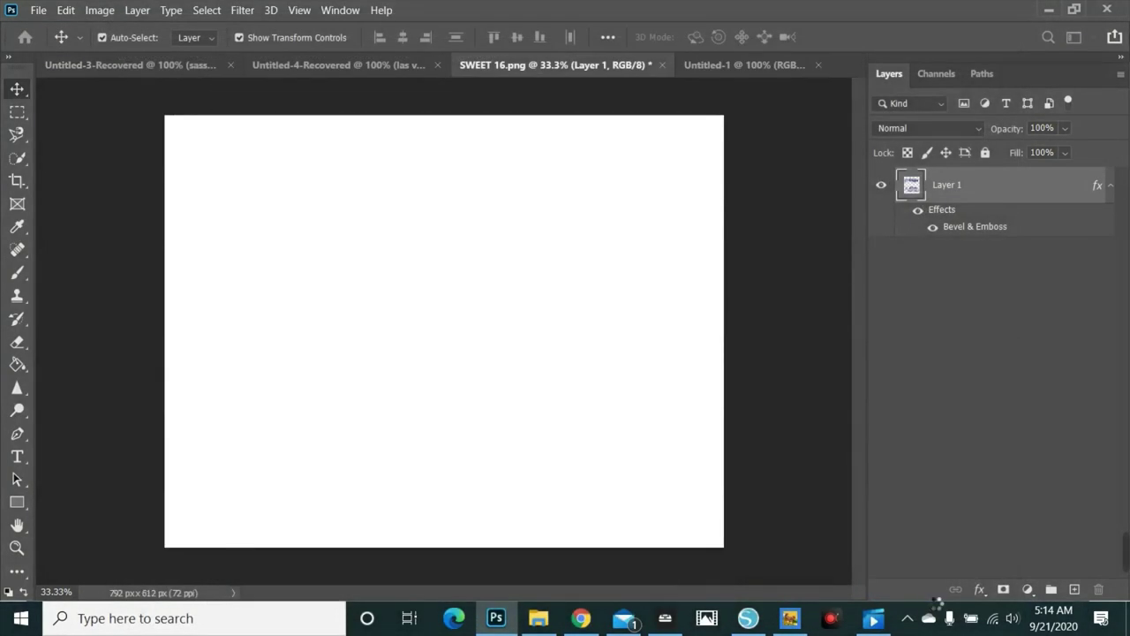
left_click(39, 11)
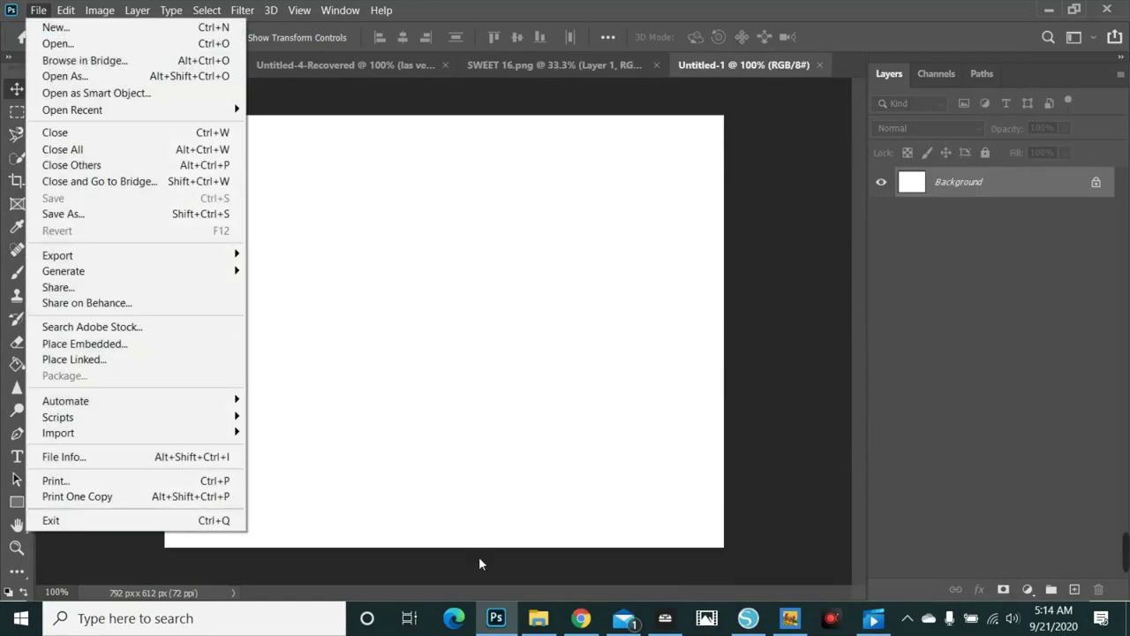
- Switch to File Explorer and find and open the volleyball template folder by searching Silhouette graphics for VOLLEYBALL
left_click(538, 618)
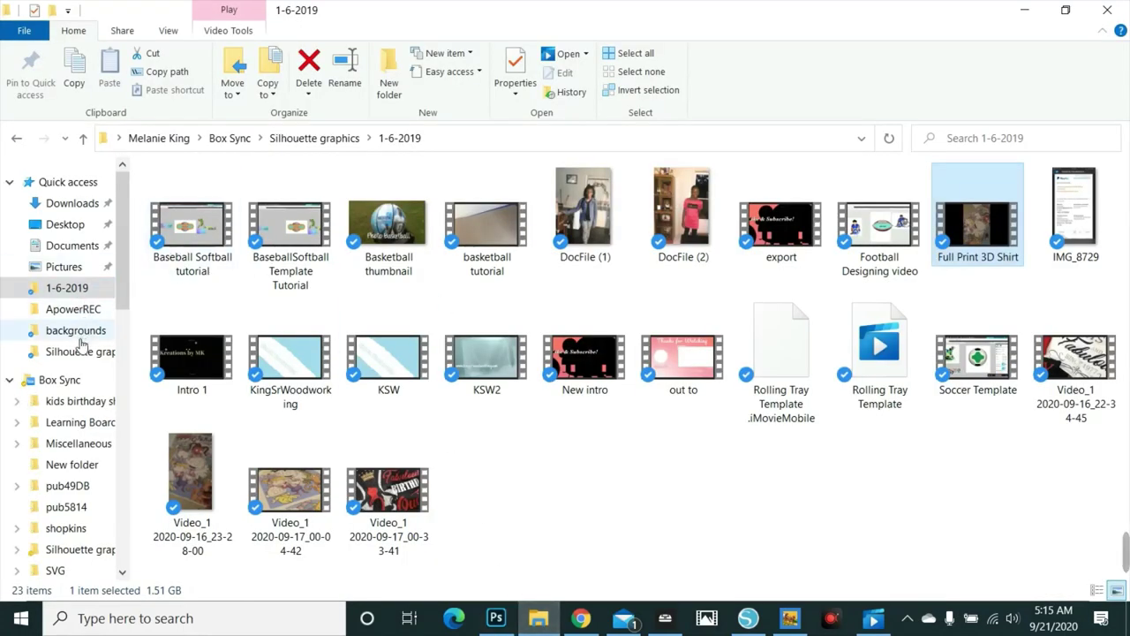
left_click(80, 352)
left_click(981, 139)
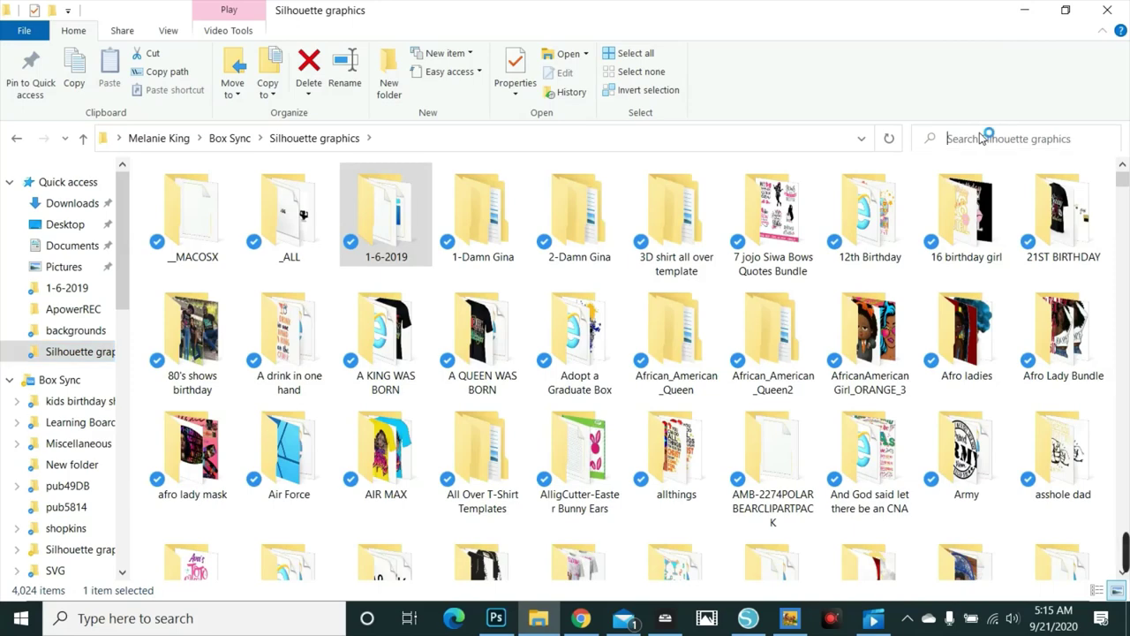
type("VOLLE")
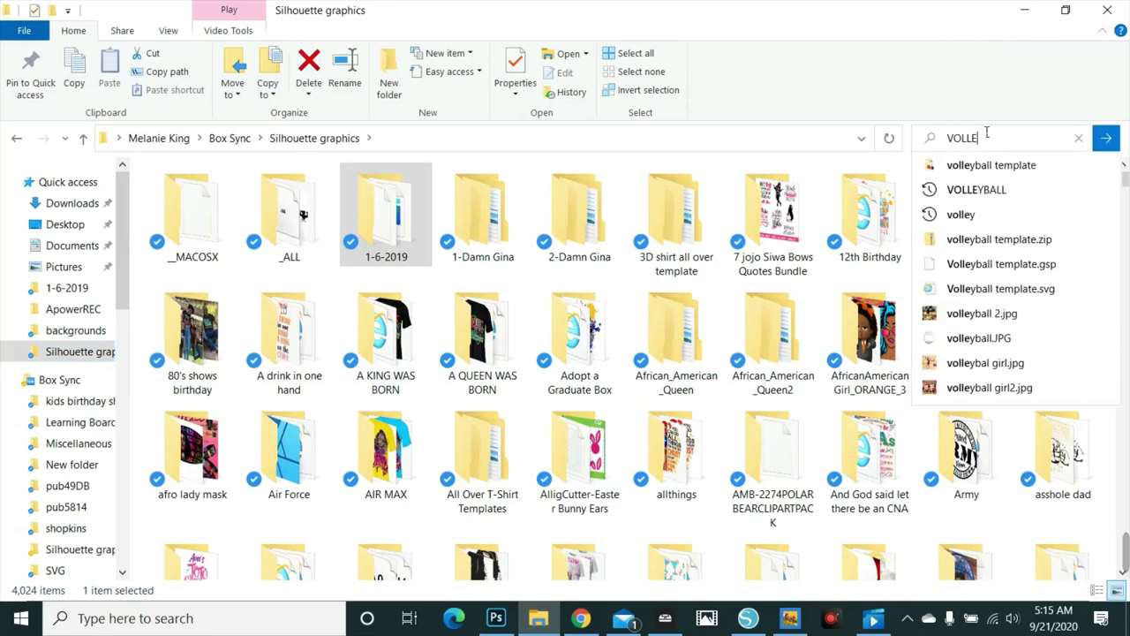
left_click(977, 189)
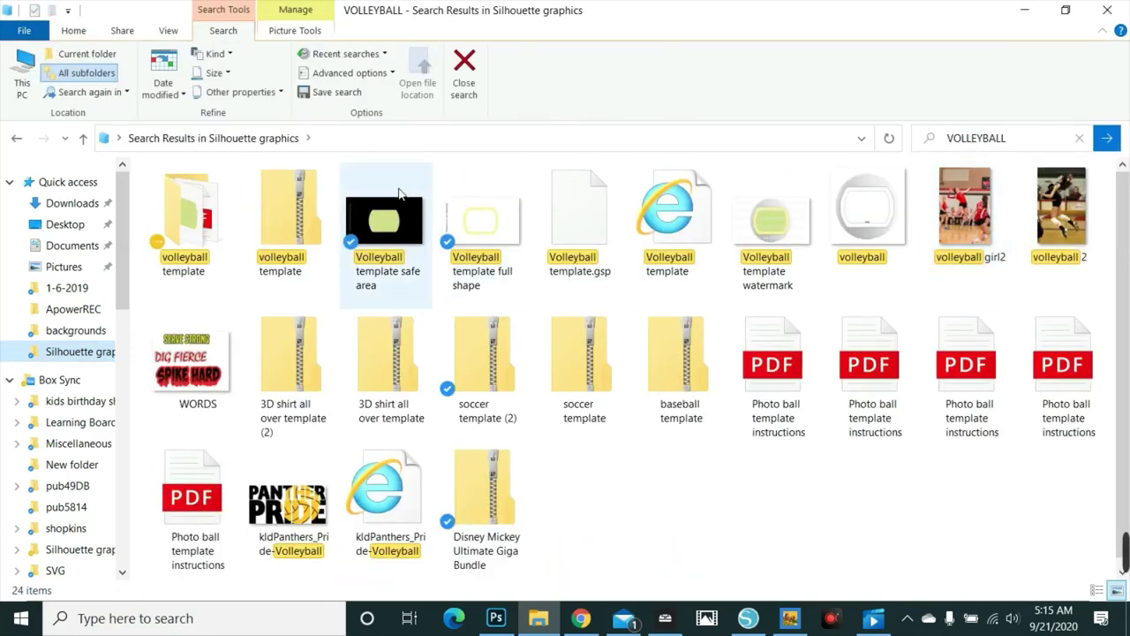
double_click(181, 205)
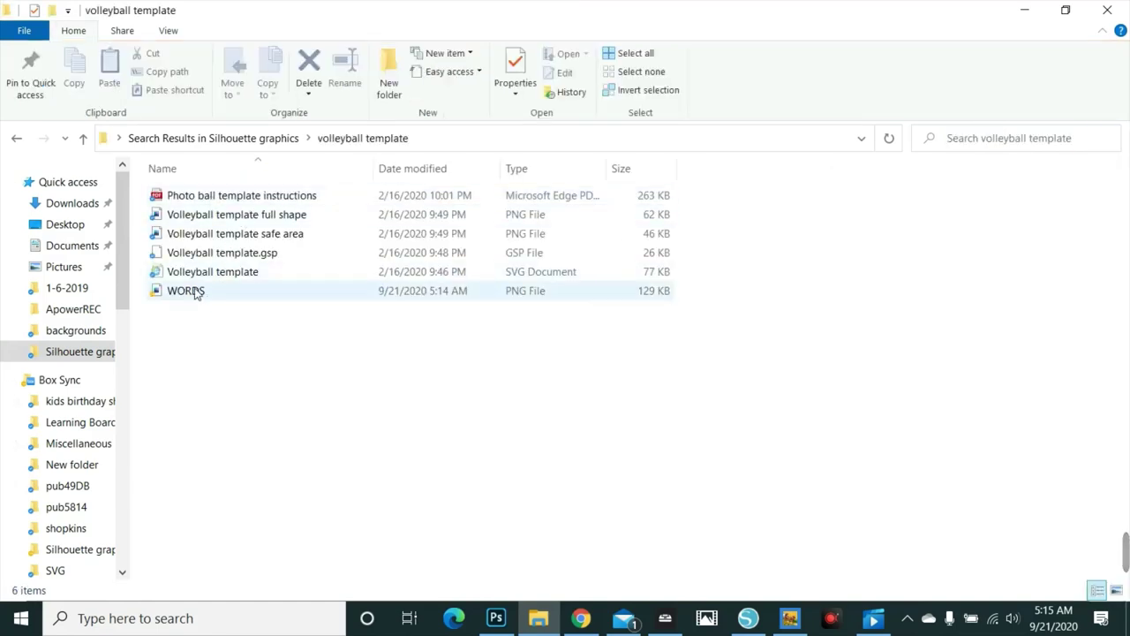
- Place the WORDS PNG from the volleyball template folder into the blank Photoshop document
left_click(1065, 10)
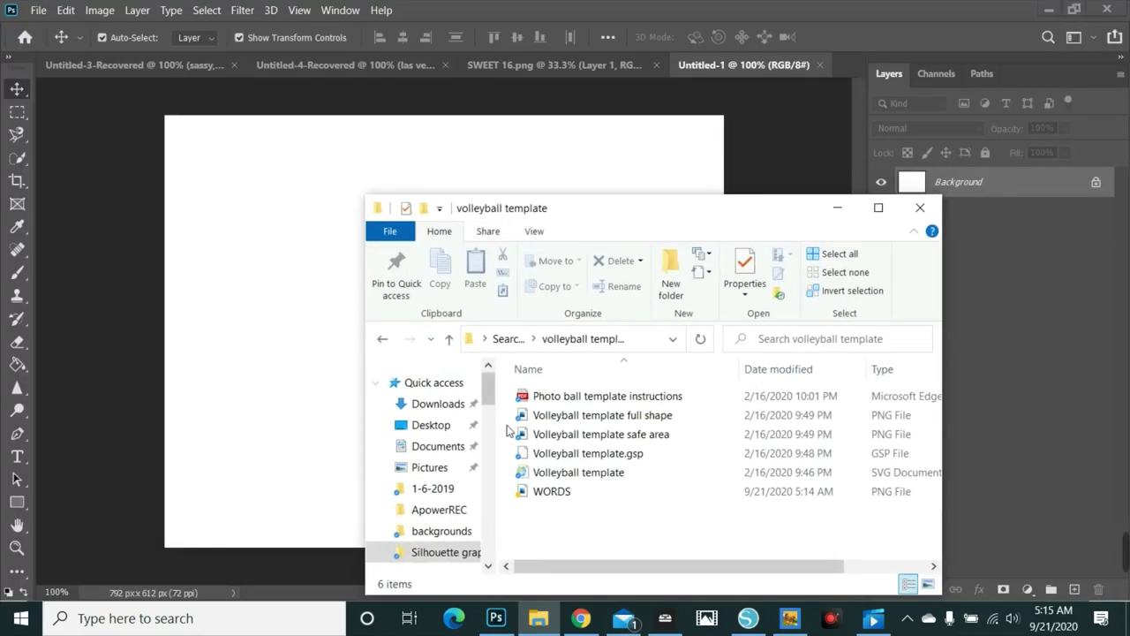
left_click_drag(535, 493, 323, 421)
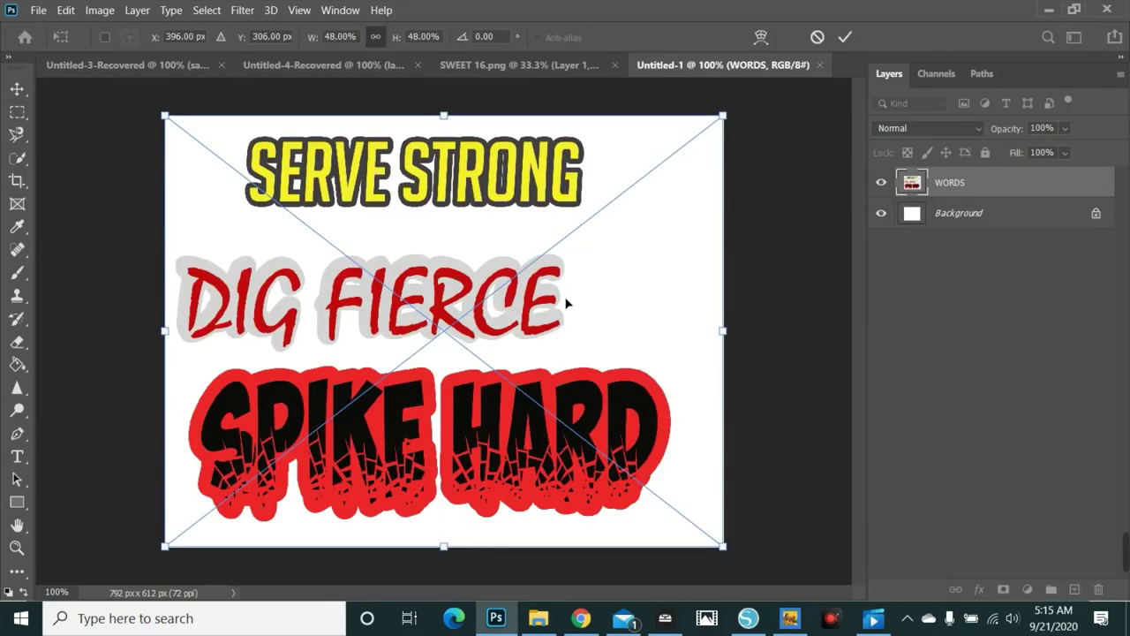
key("Return")
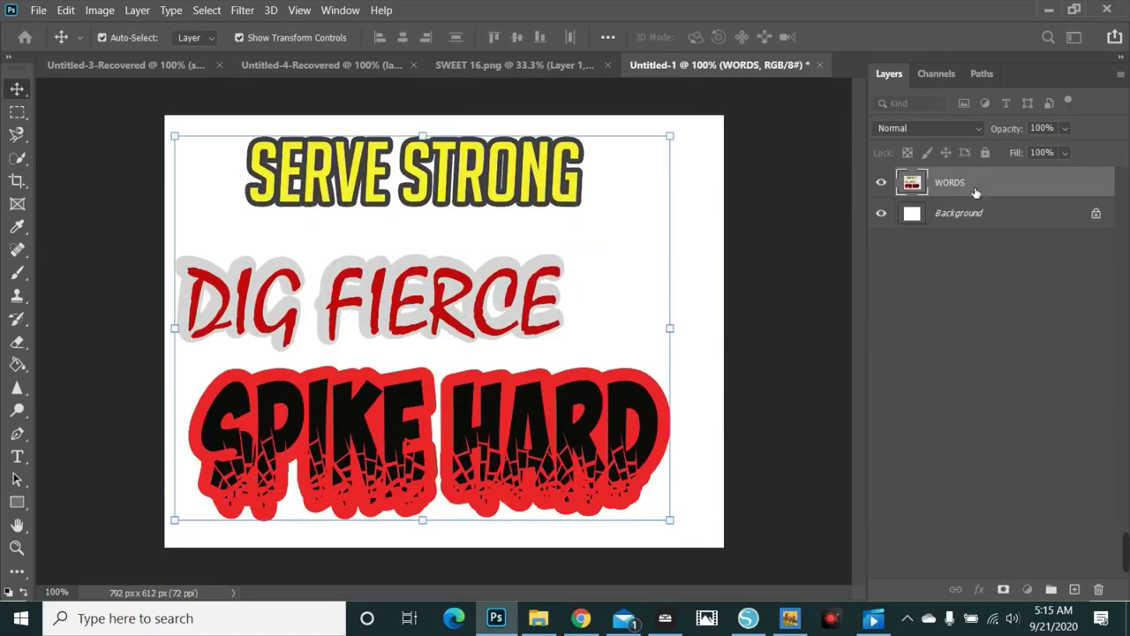
- Add a Bevel & Emboss effect to the WORDS layer and set its size to 8 px
right_click(969, 184)
left_click(782, 24)
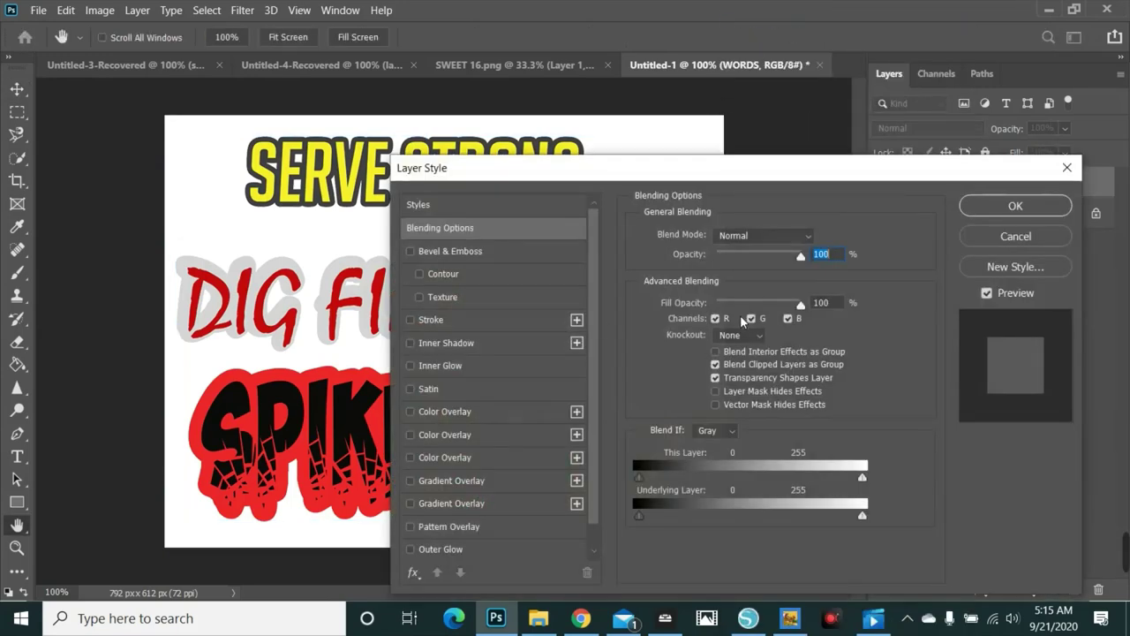
left_click(410, 251)
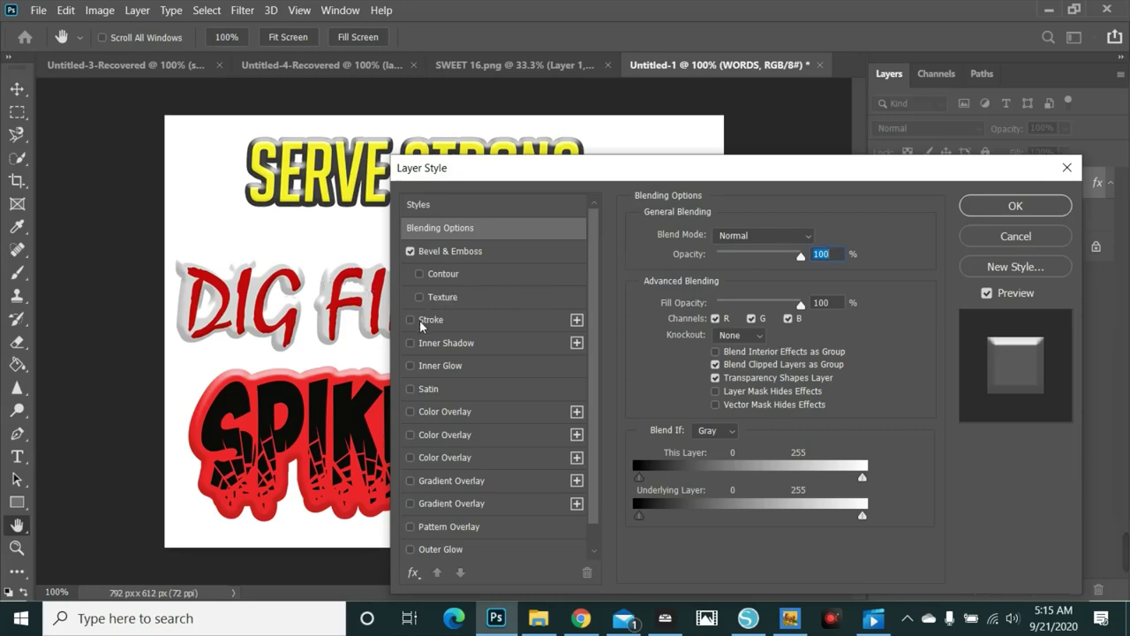
left_click_drag(802, 191, 1052, 101)
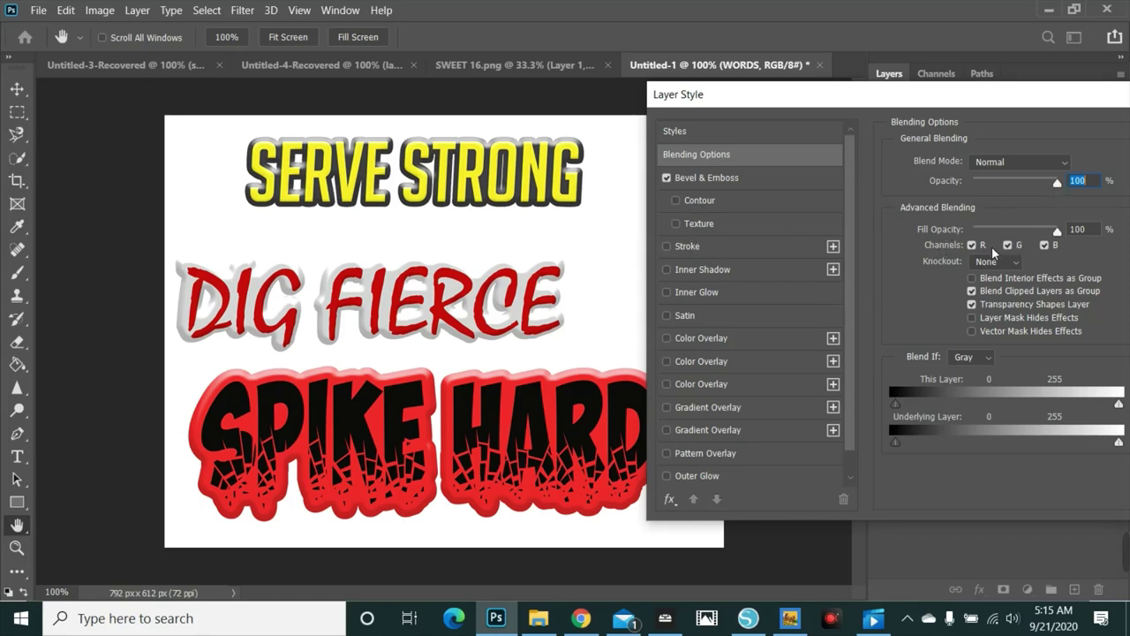
left_click(700, 178)
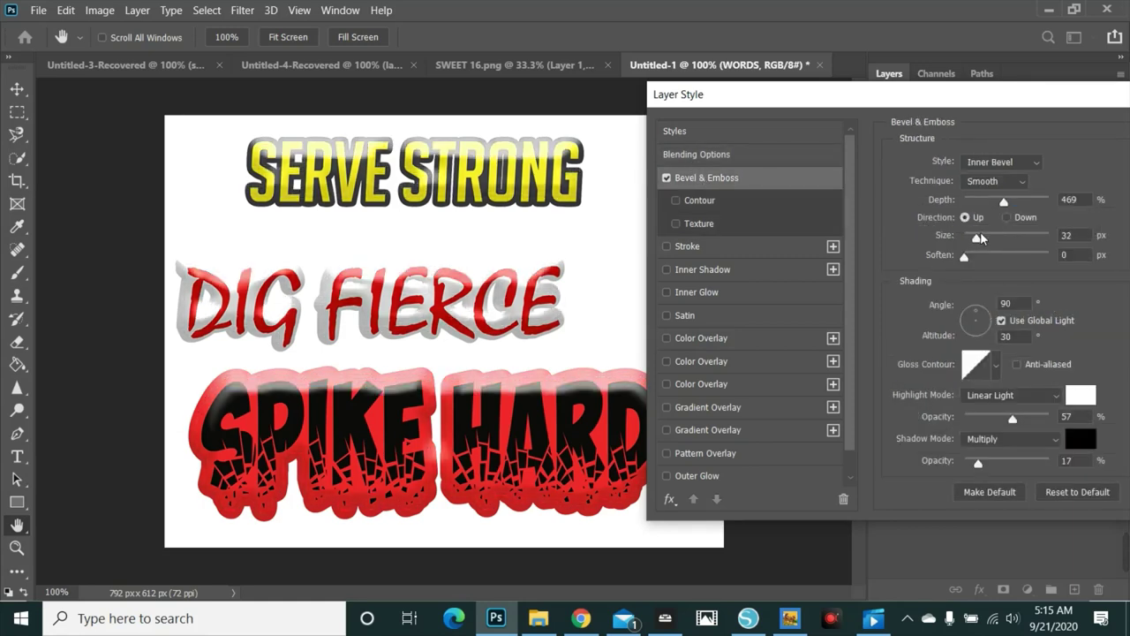
left_click_drag(976, 241, 973, 241)
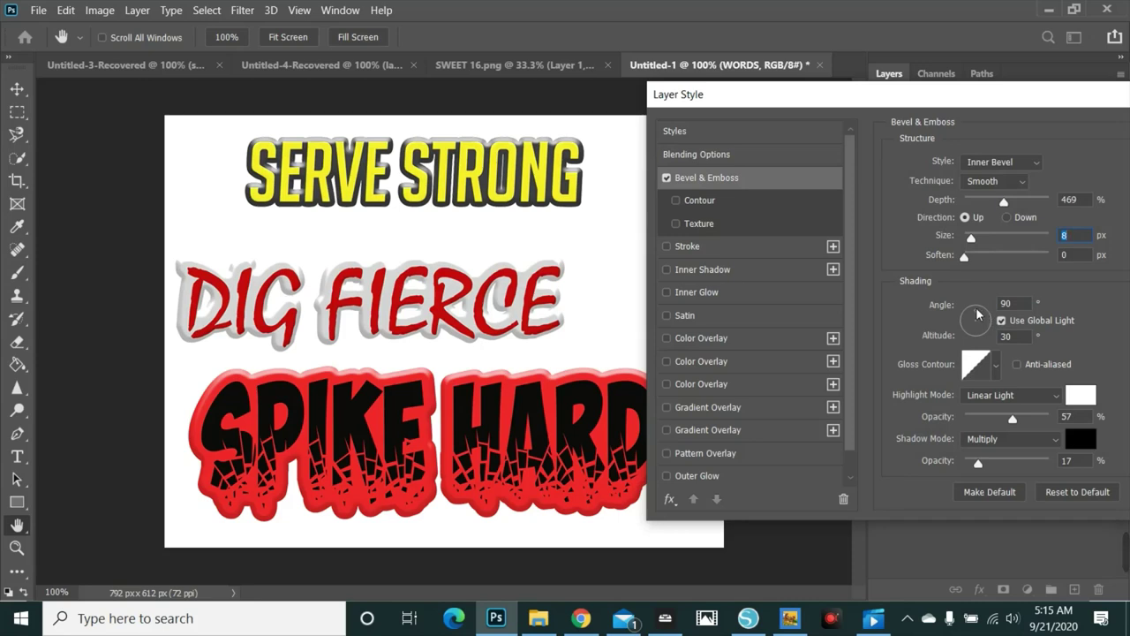
- Set the bevel's light angle to 141° and altitude to 42°, and apply the layer style
key("Tab")
key("Tab")
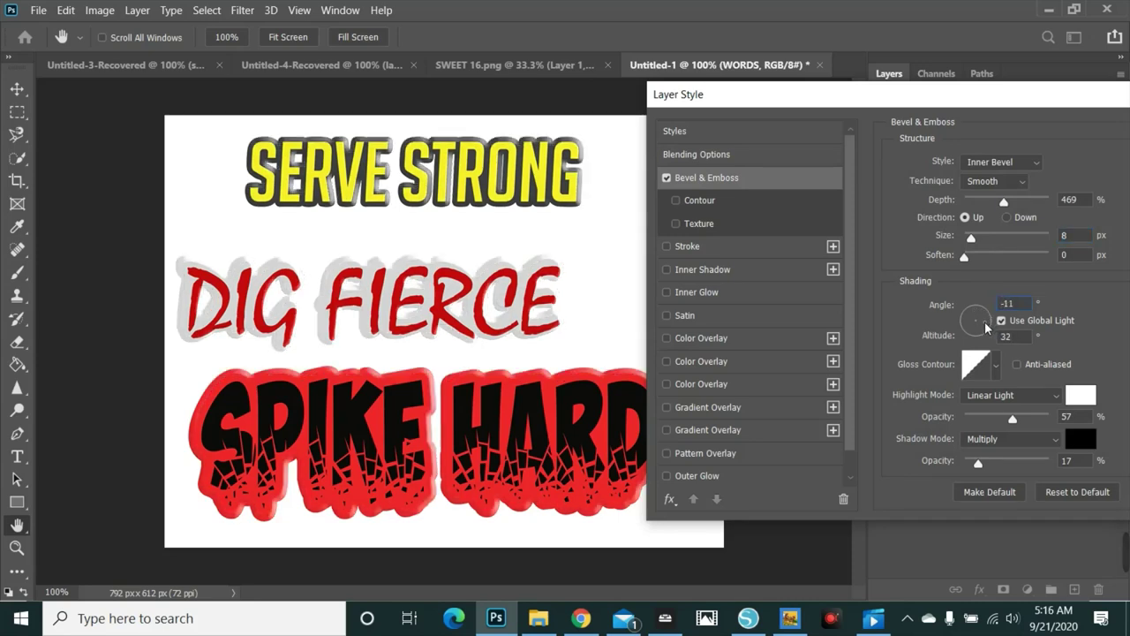
left_click_drag(985, 328, 971, 320)
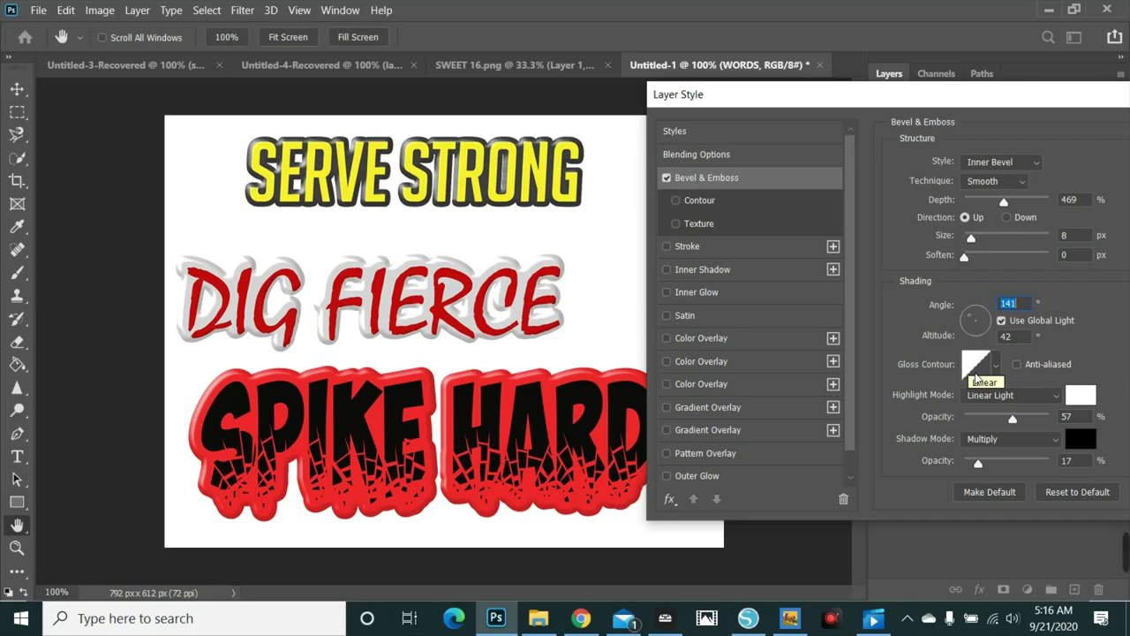
left_click_drag(1081, 108, 885, 143)
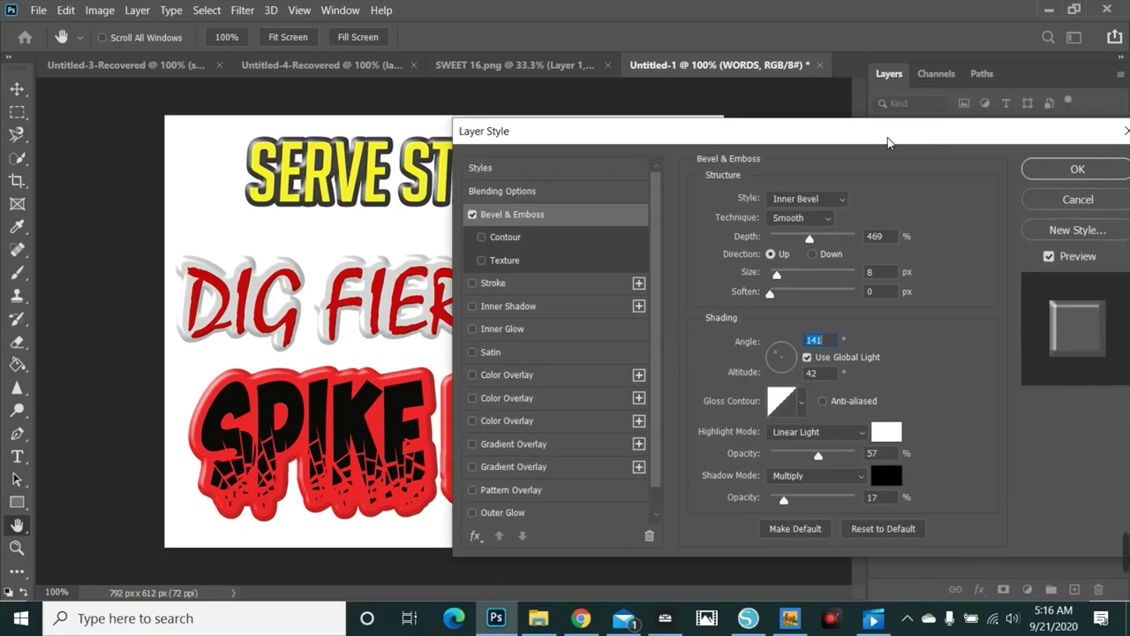
left_click(1077, 170)
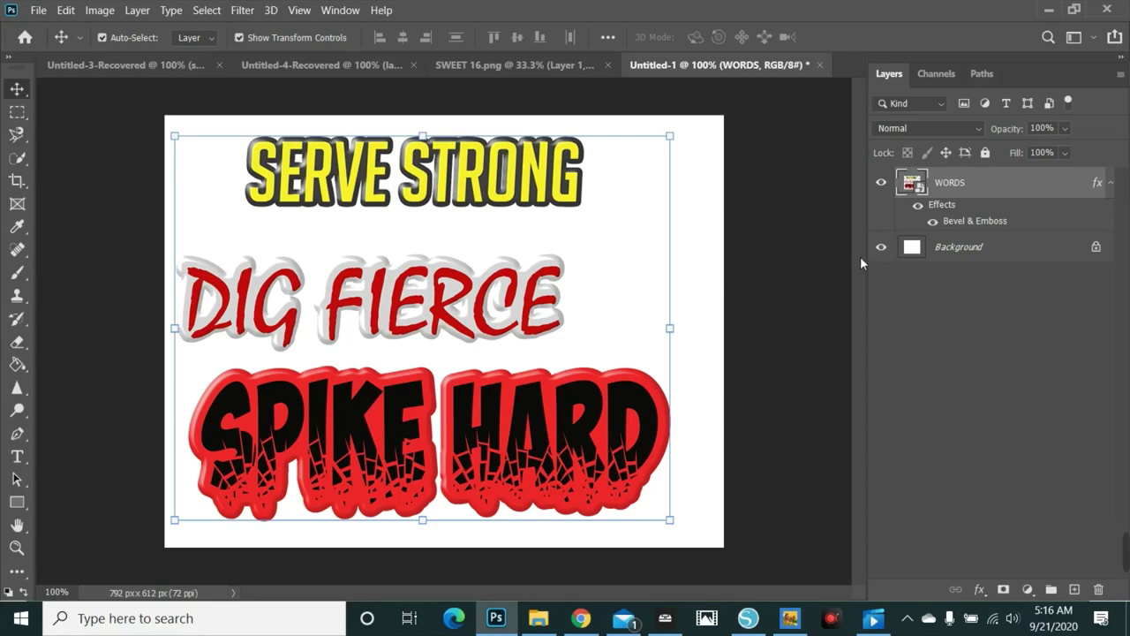
- Hide the white Background layer and start saving the document on the computer
left_click(881, 247)
left_click(38, 10)
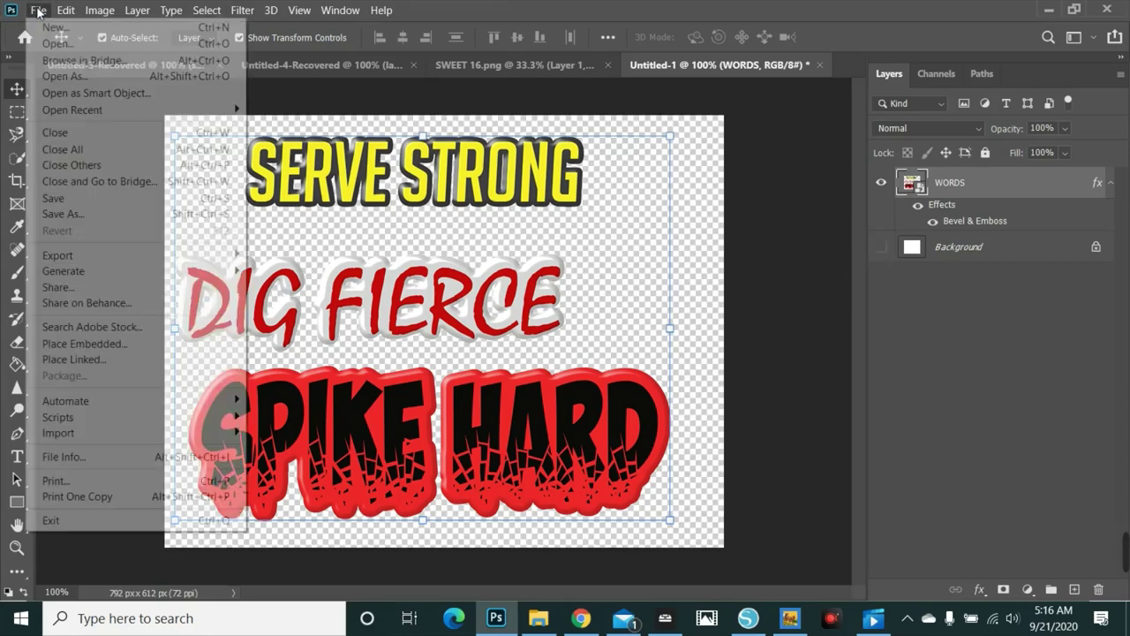
left_click(86, 215)
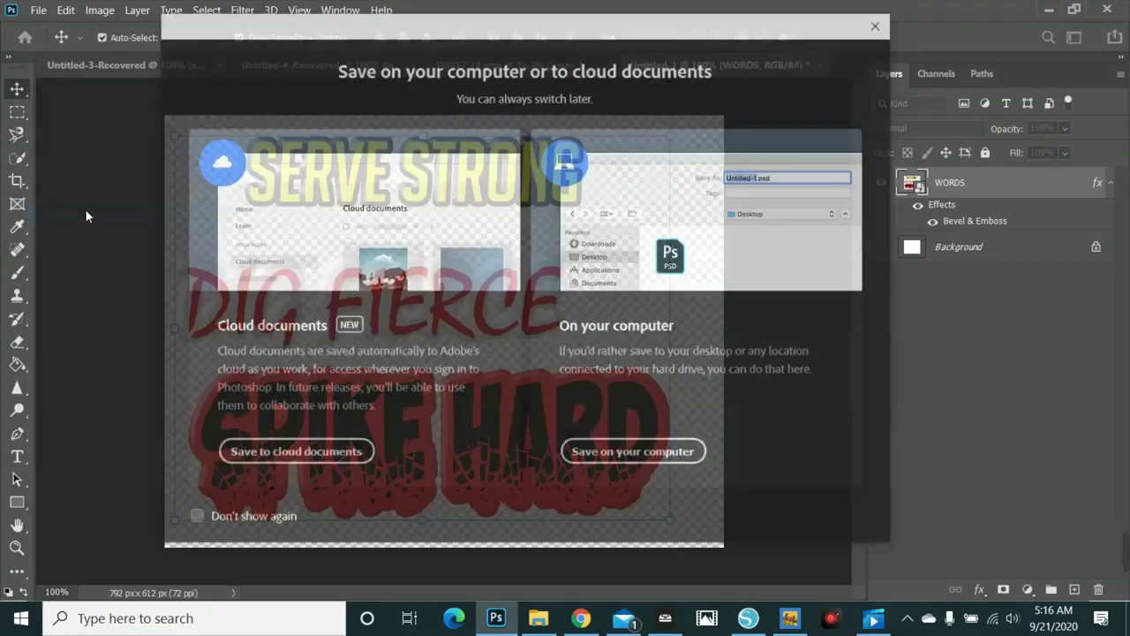
left_click(576, 453)
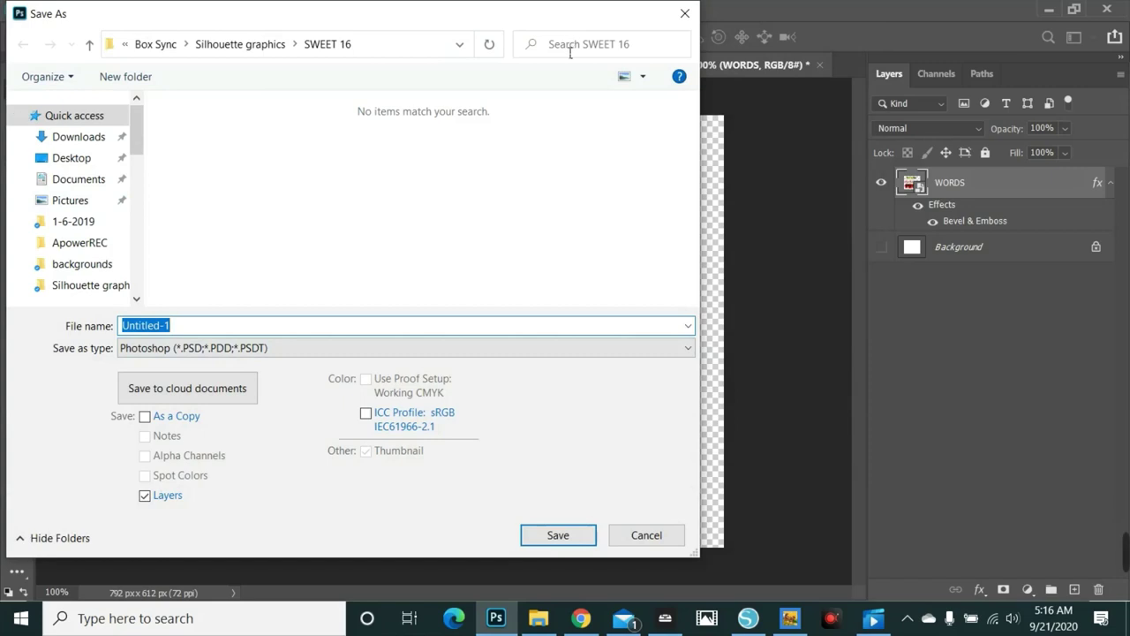
- Choose the volleyball template folder as the save destination by searching Silhouette graphics for VOLLEYBALL
left_click(254, 49)
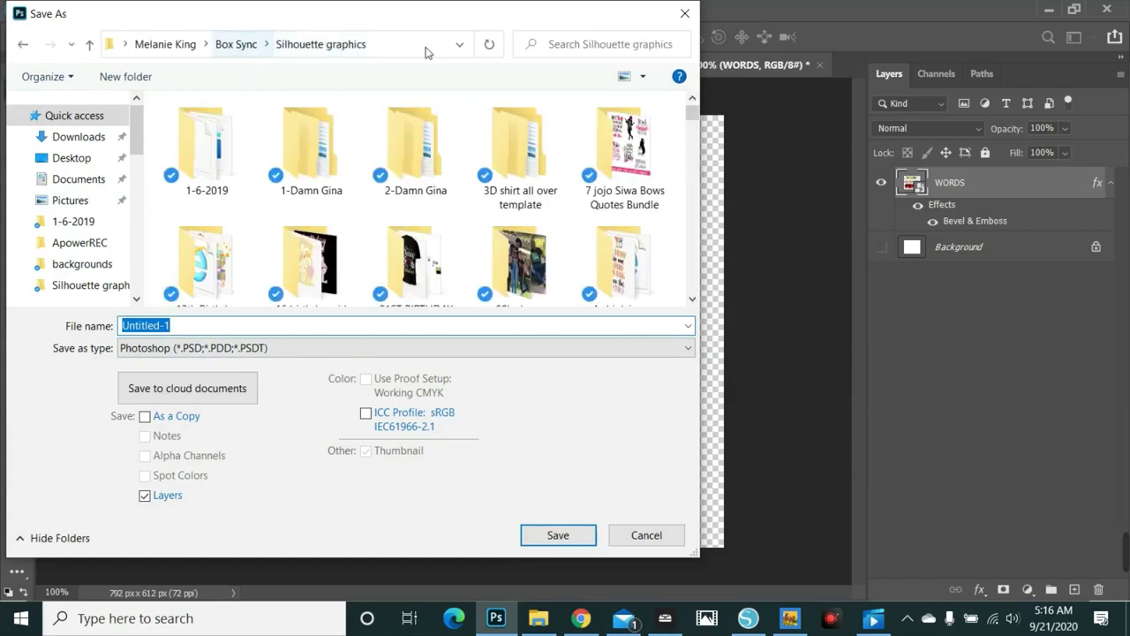
left_click(612, 43)
type("V")
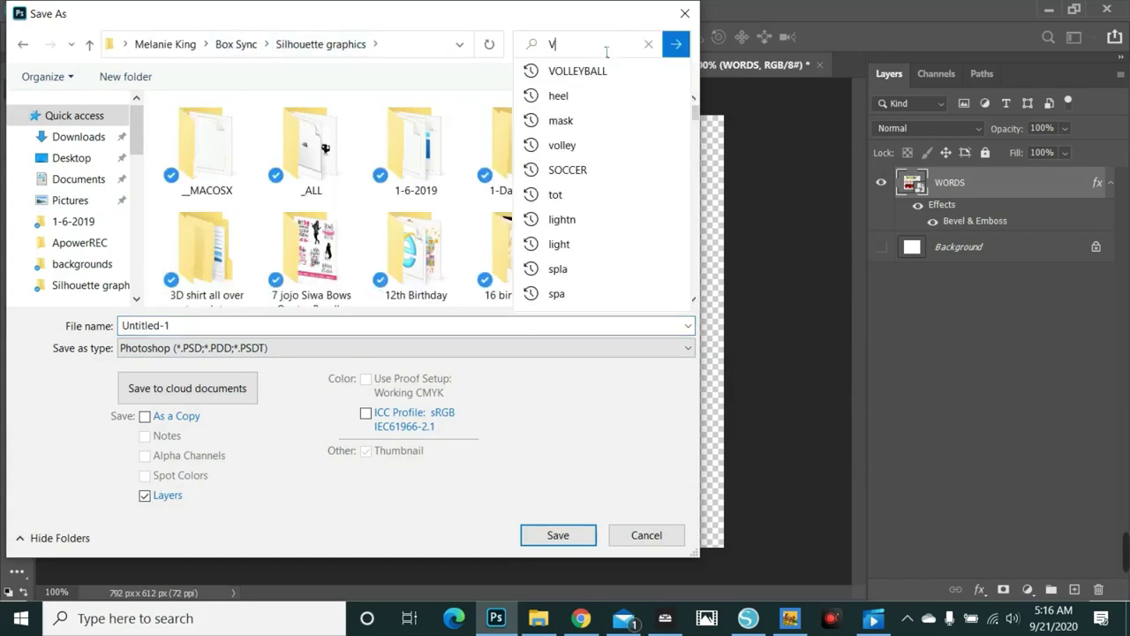
key("BackSpace")
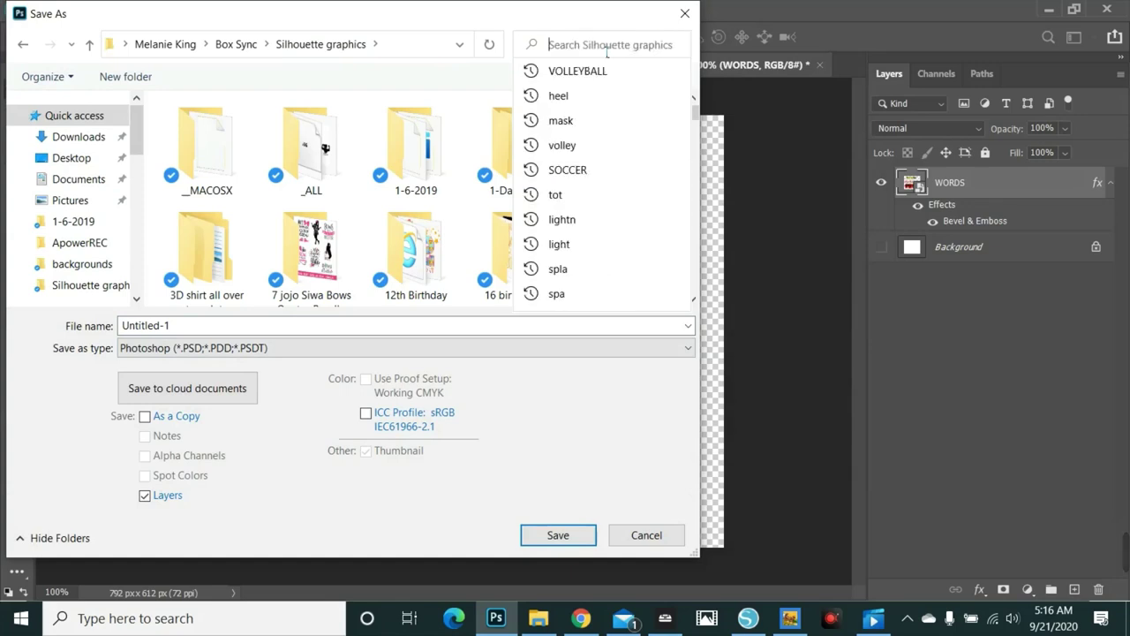
left_click(630, 76)
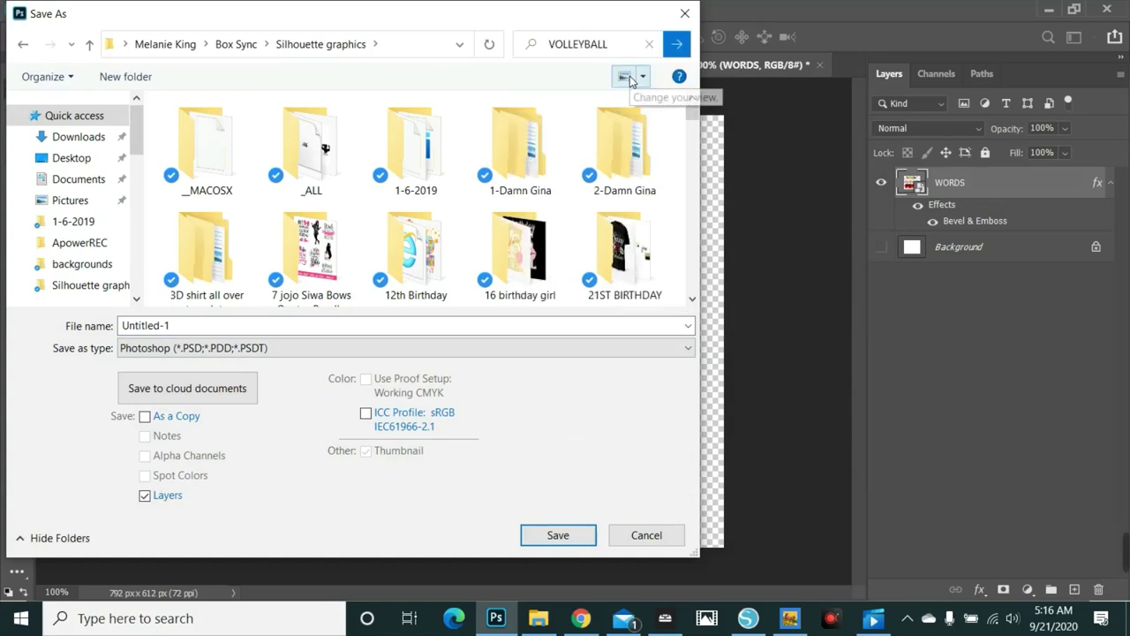
double_click(218, 162)
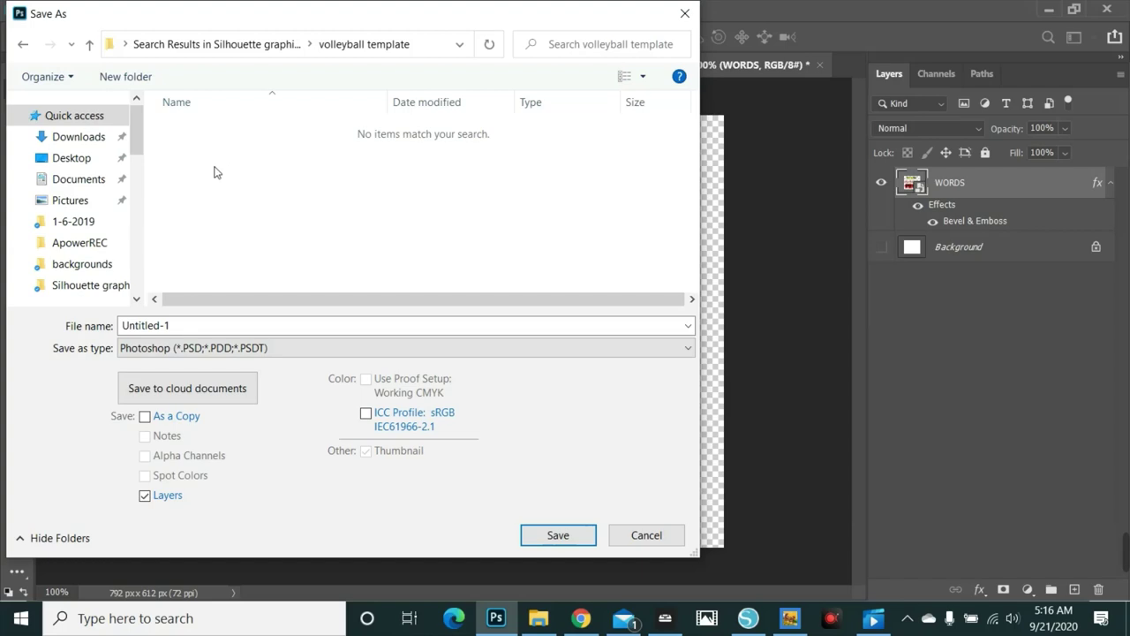
- Save the beveled slogan as a PNG with large file size, replacing the existing WORDS file
left_click(159, 348)
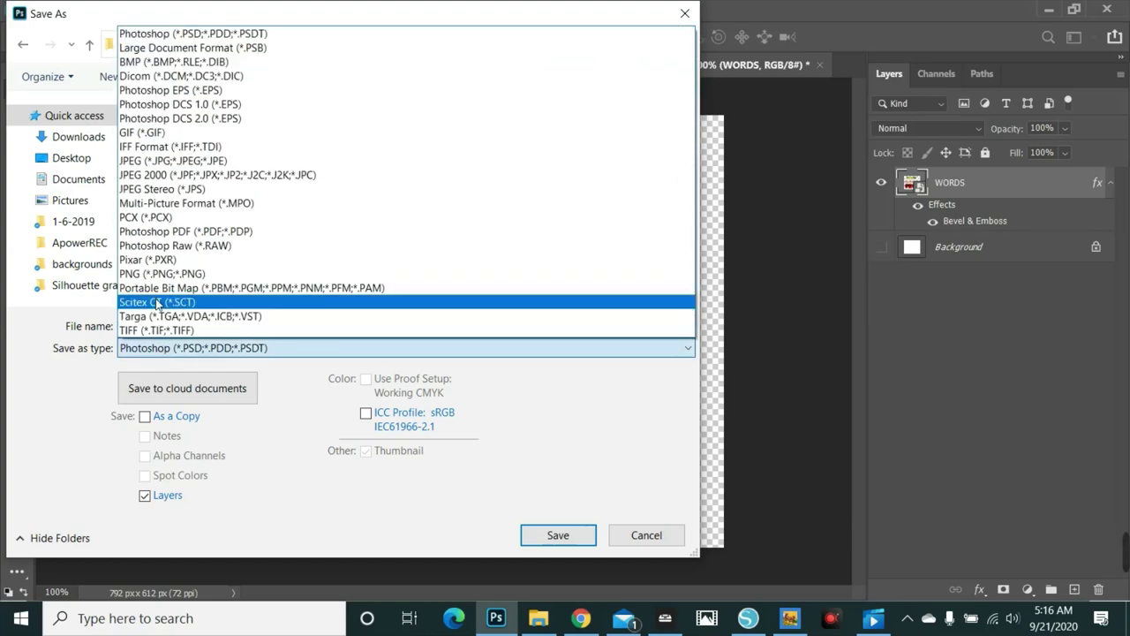
left_click(160, 282)
left_click(214, 174)
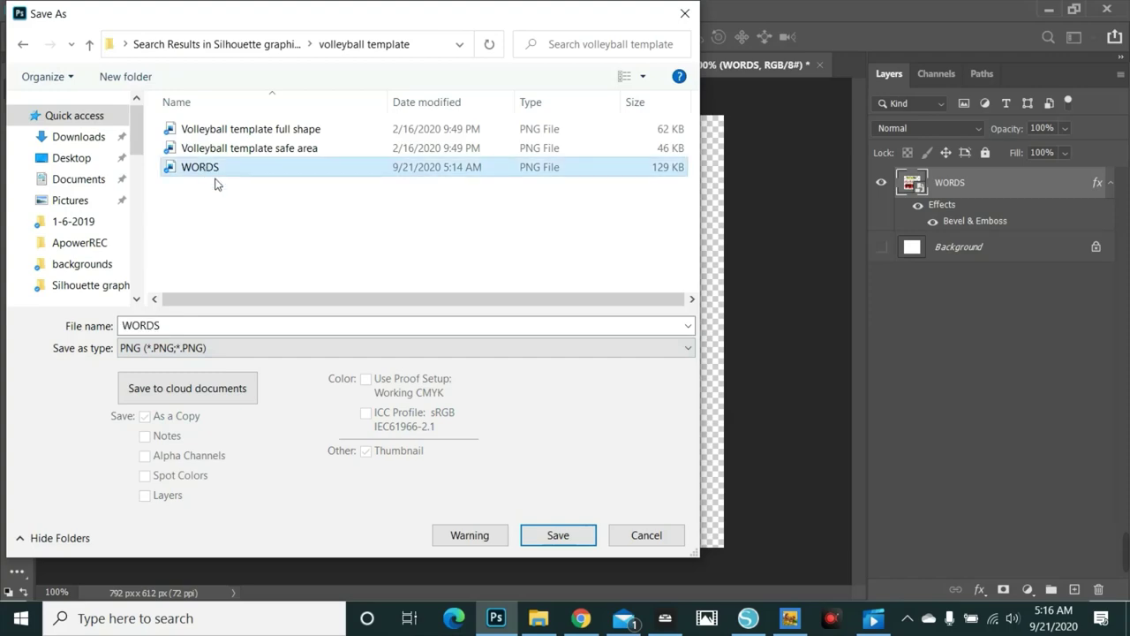
left_click(564, 535)
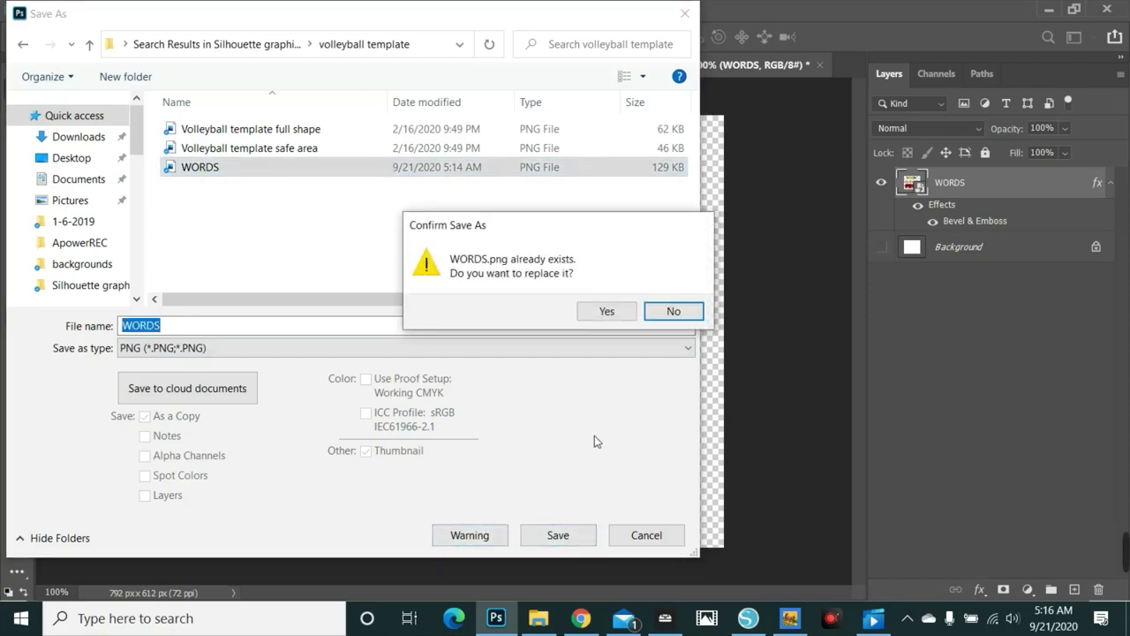
left_click(606, 313)
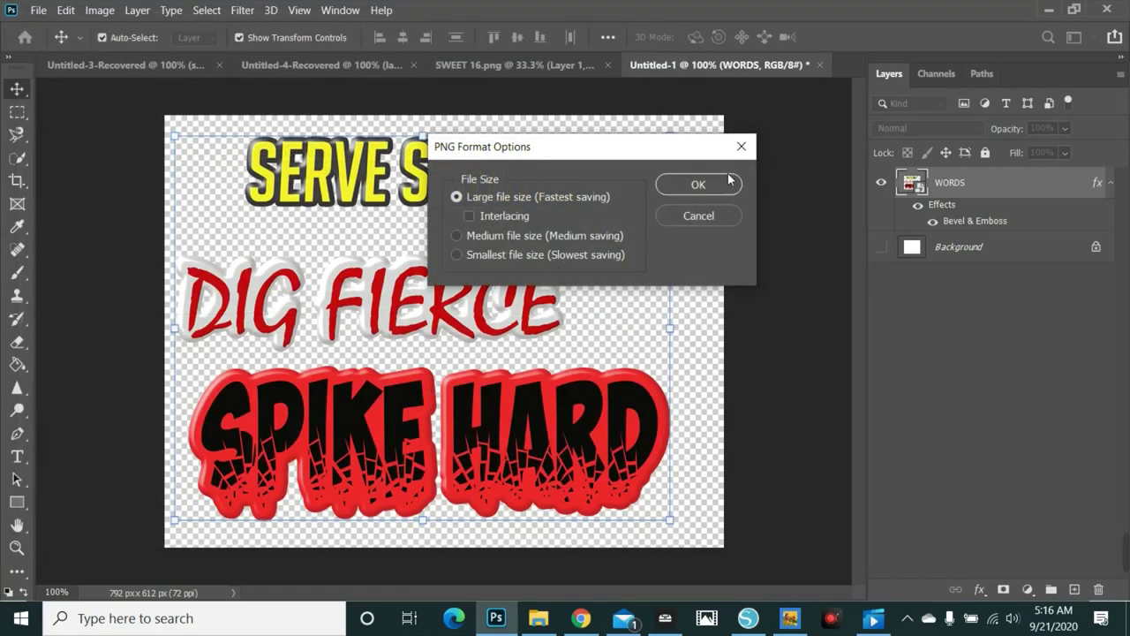
left_click(728, 182)
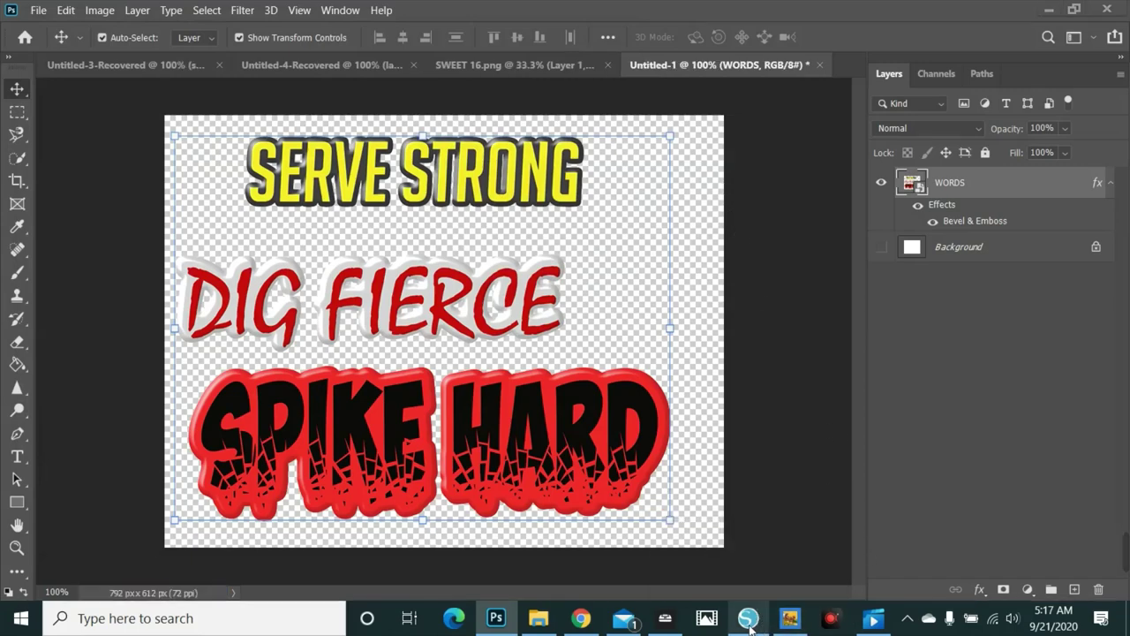
- Switch to Silhouette Studio and, in the Untitled-4 mask design, move the old slogan off the page's left side
left_click(747, 618)
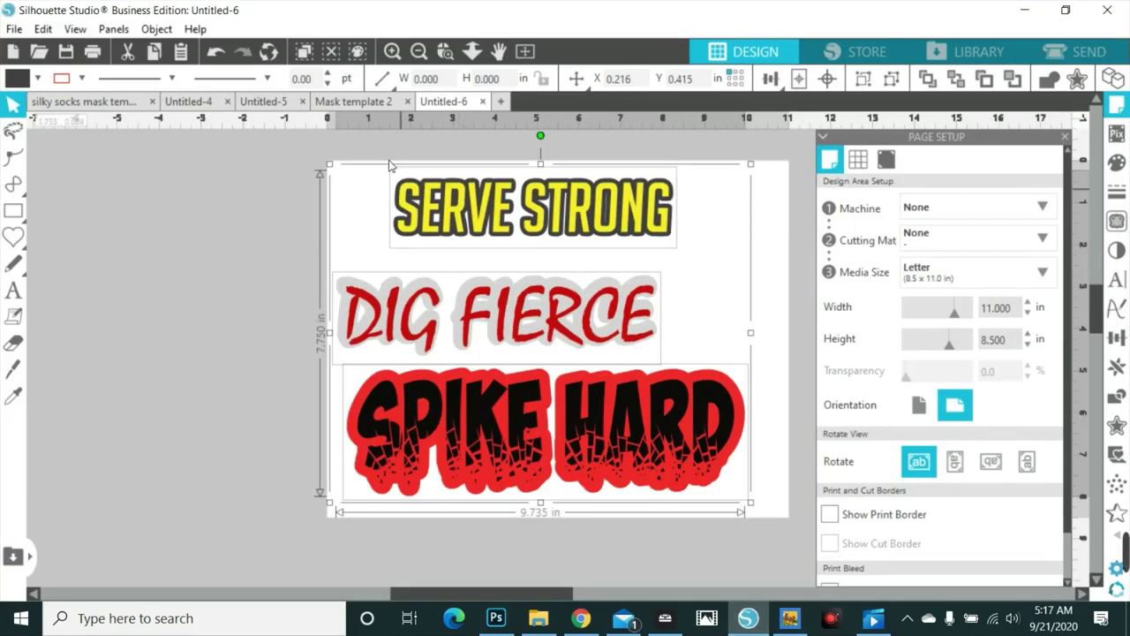
left_click(188, 102)
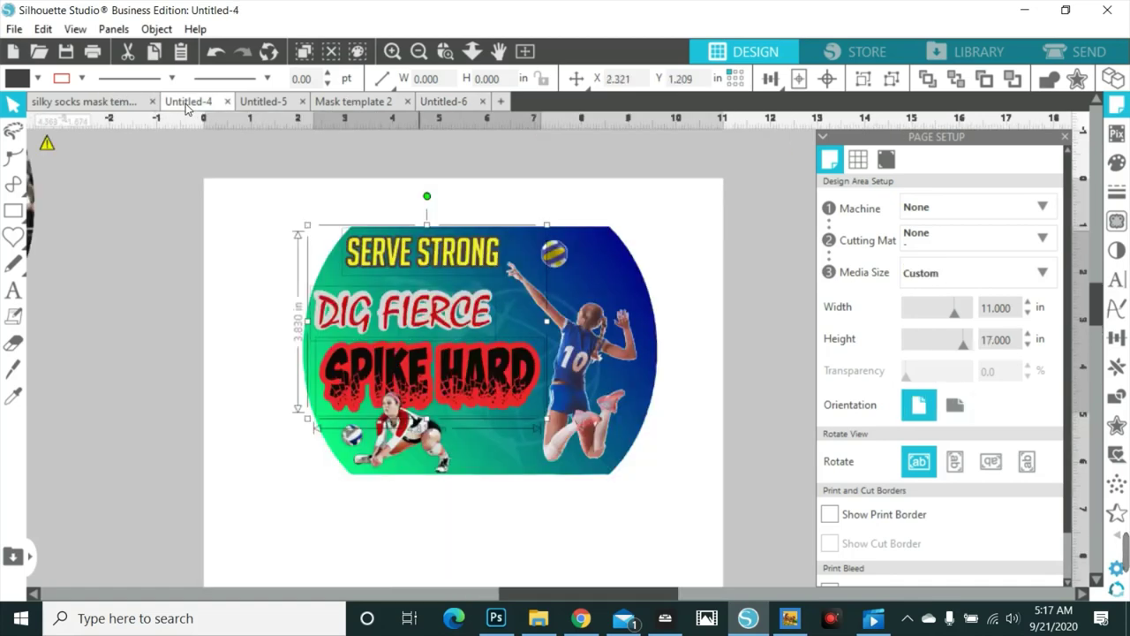
left_click_drag(395, 256, 37, 292)
- Merge the WORDS PNG from the volleyball template folder into the mask design
left_click(14, 29)
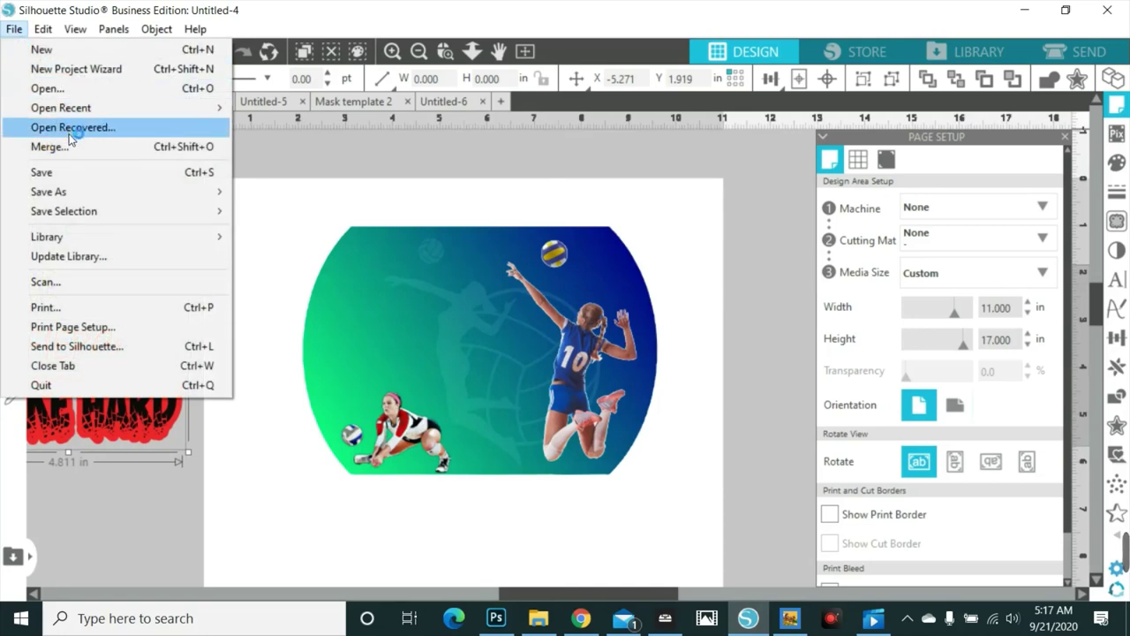
left_click(70, 147)
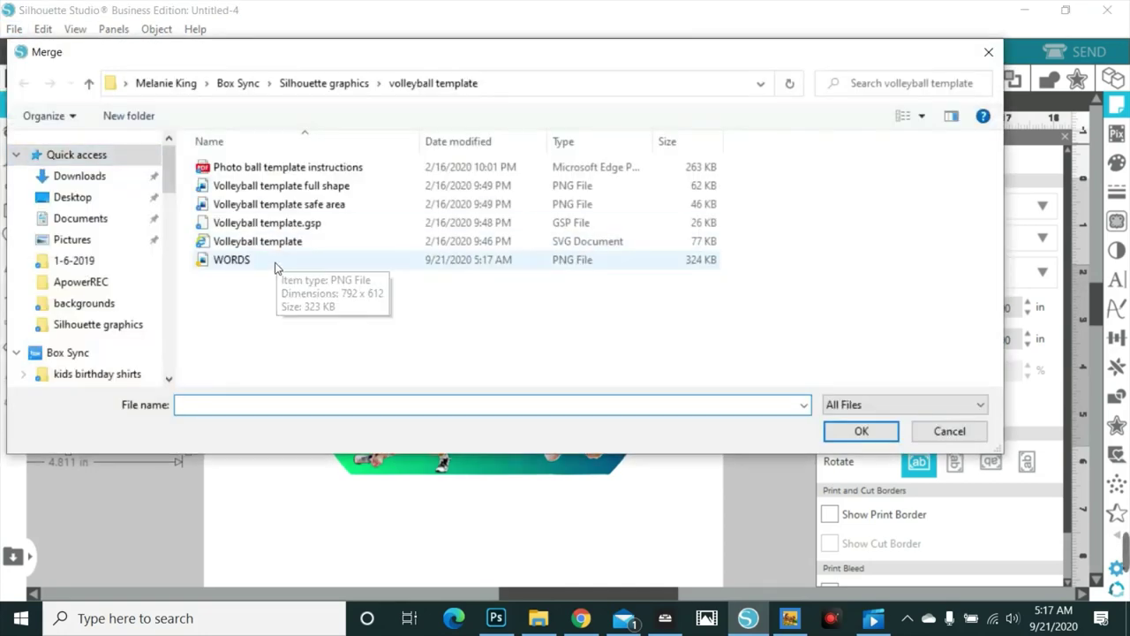
left_click(235, 260)
left_click(843, 426)
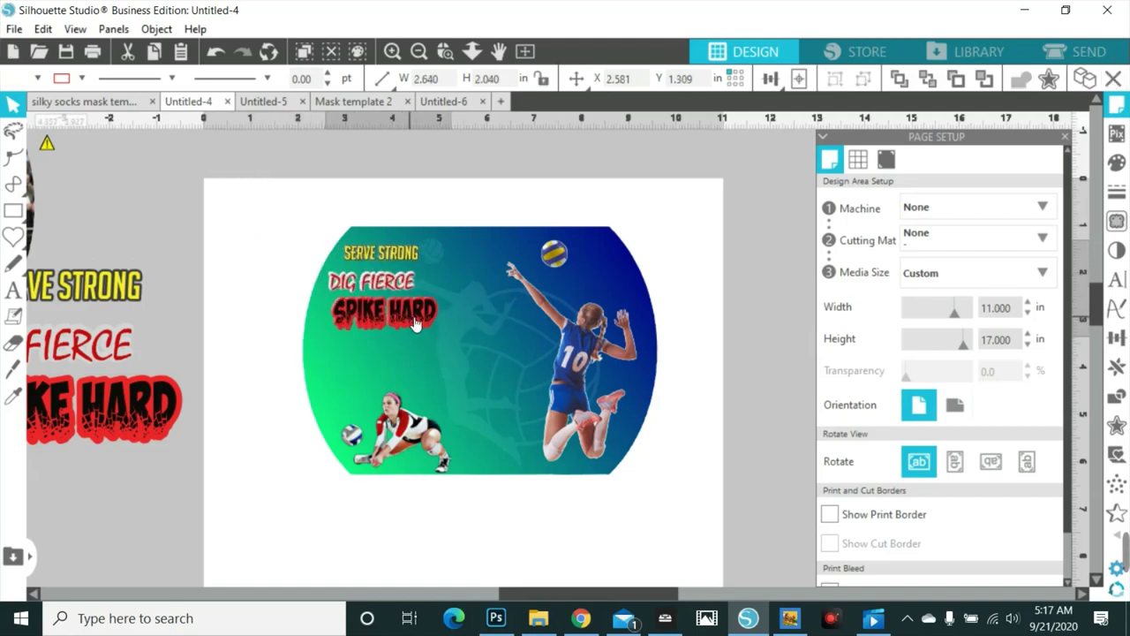
- Enlarge the merged beveled slogan to about 5.27 by 4.07 in and position it over the mask's green side
left_click(456, 343)
left_click_drag(456, 344, 550, 484)
left_click_drag(513, 411, 496, 408)
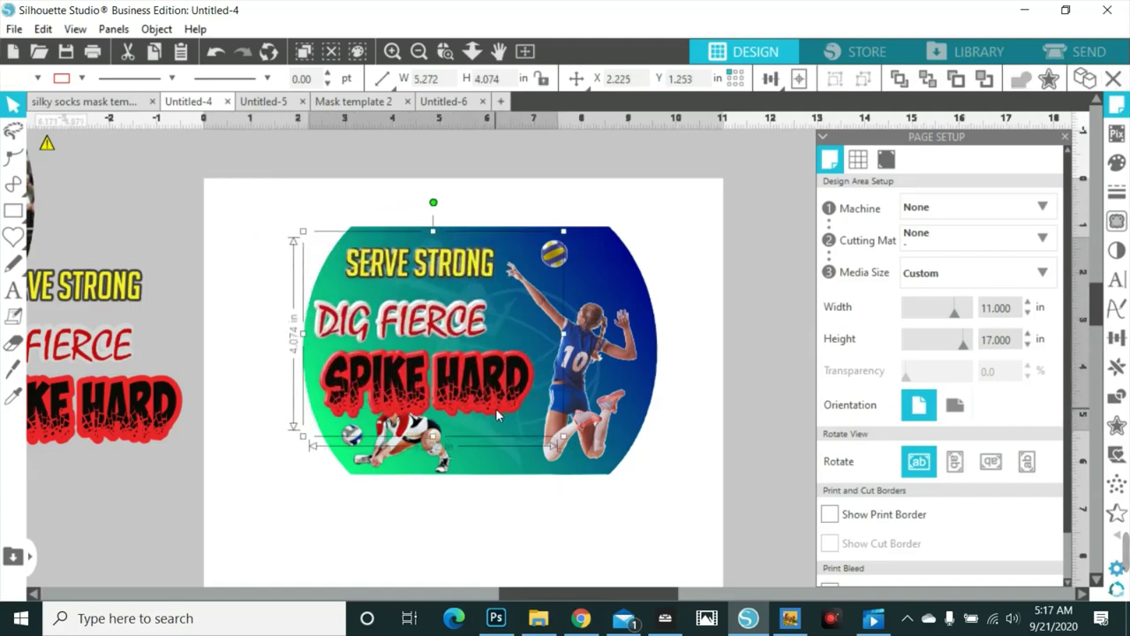
- Bring the diving player to the front of the slogan and nudge the graphic slightly within the mask
left_click(432, 446)
right_click(433, 446)
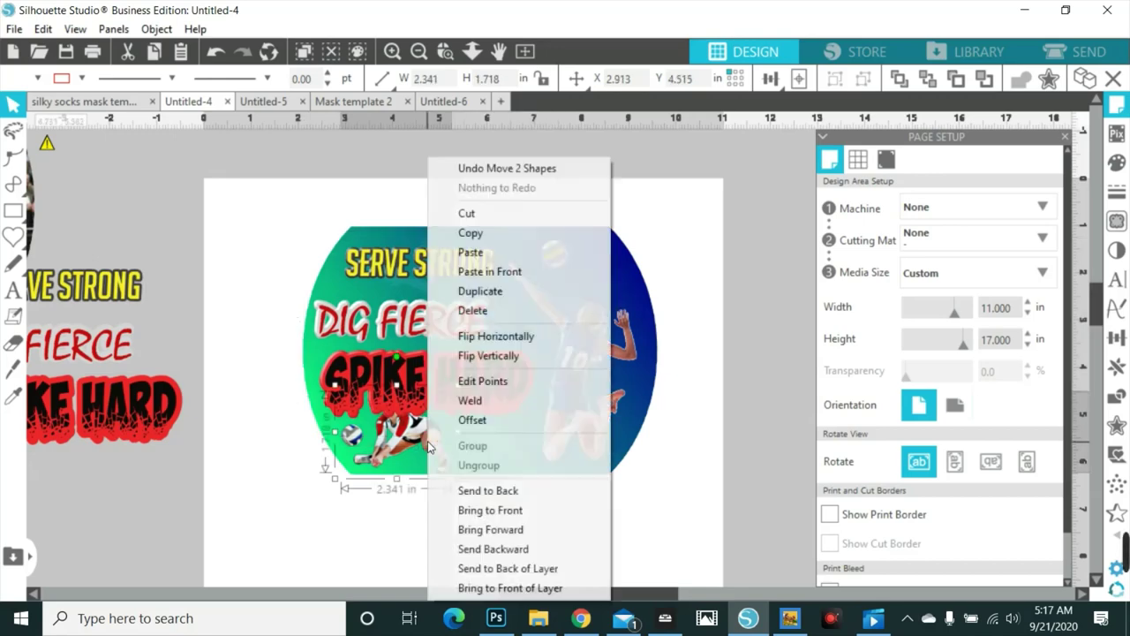
left_click(507, 510)
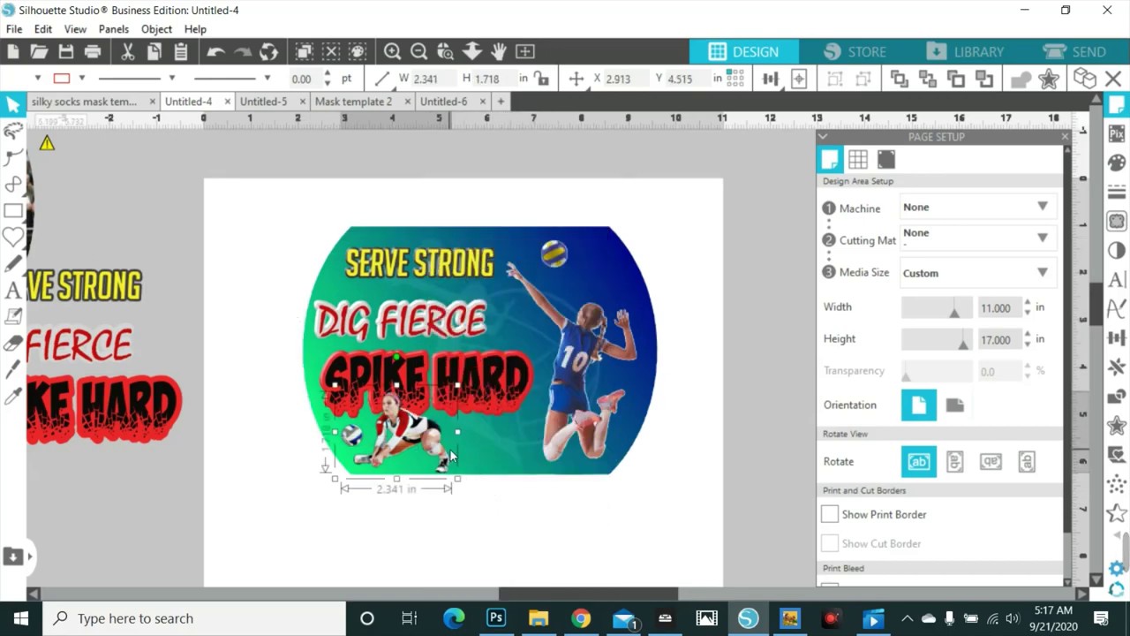
left_click_drag(450, 450, 454, 453)
- Delete the old slogan beside the page and shift the beveled slogan slightly up and right on the mask
left_click(136, 449)
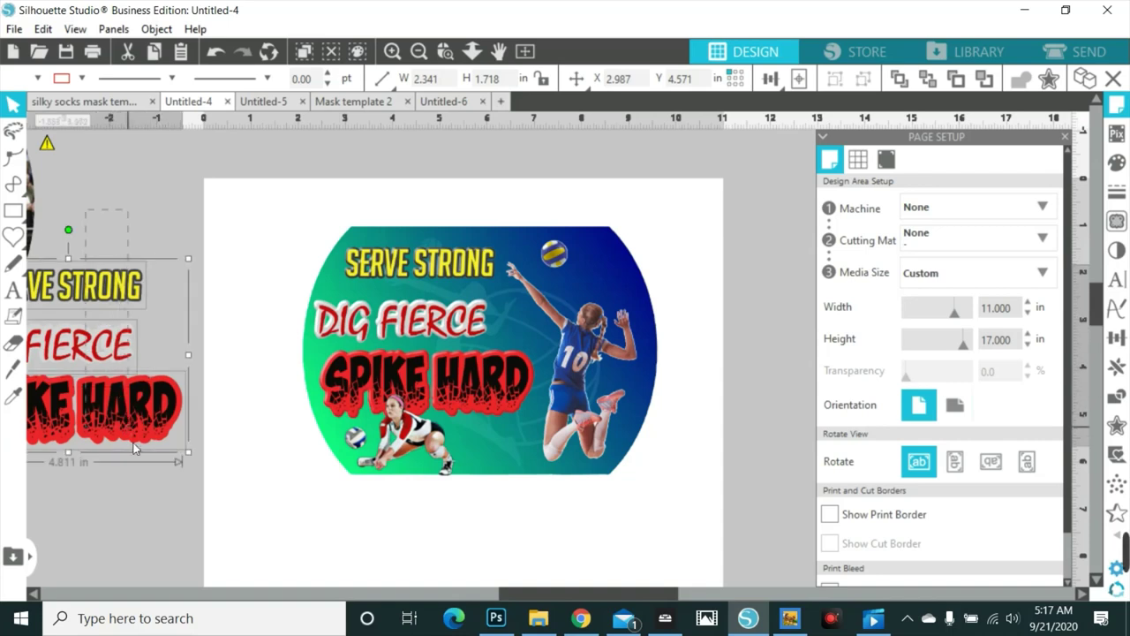
key("Delete")
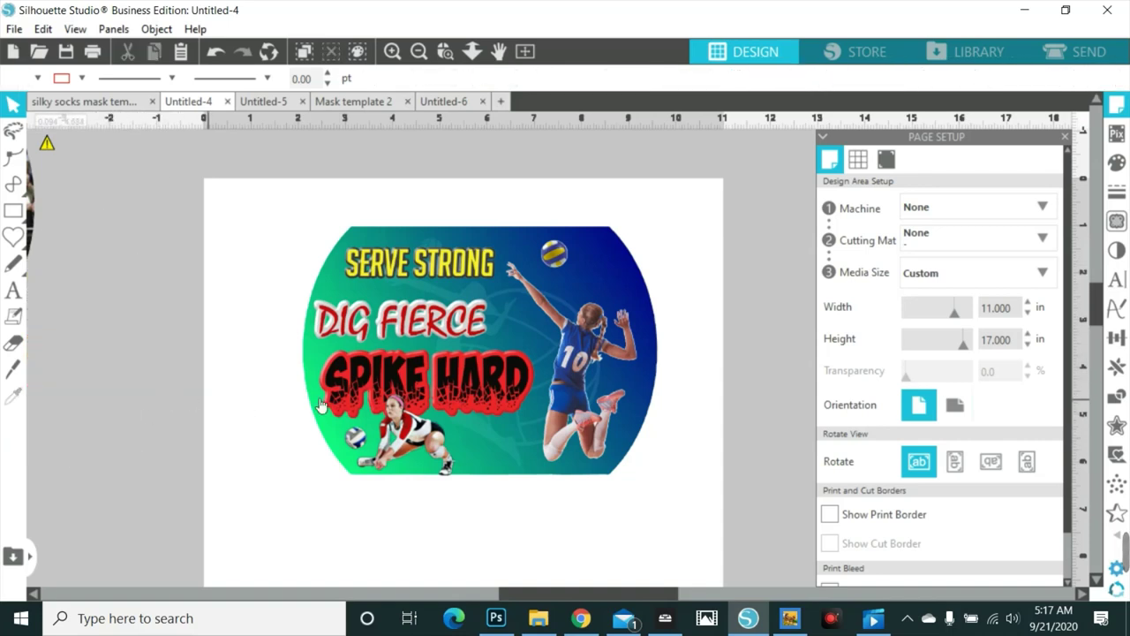
left_click_drag(332, 392, 341, 380)
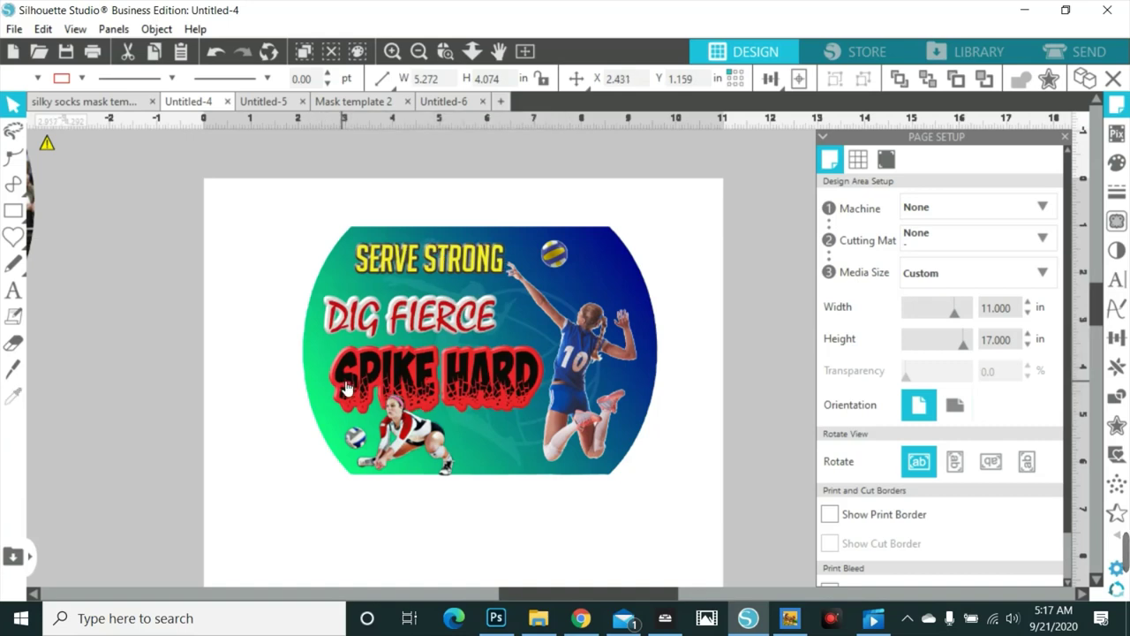
left_click(165, 375)
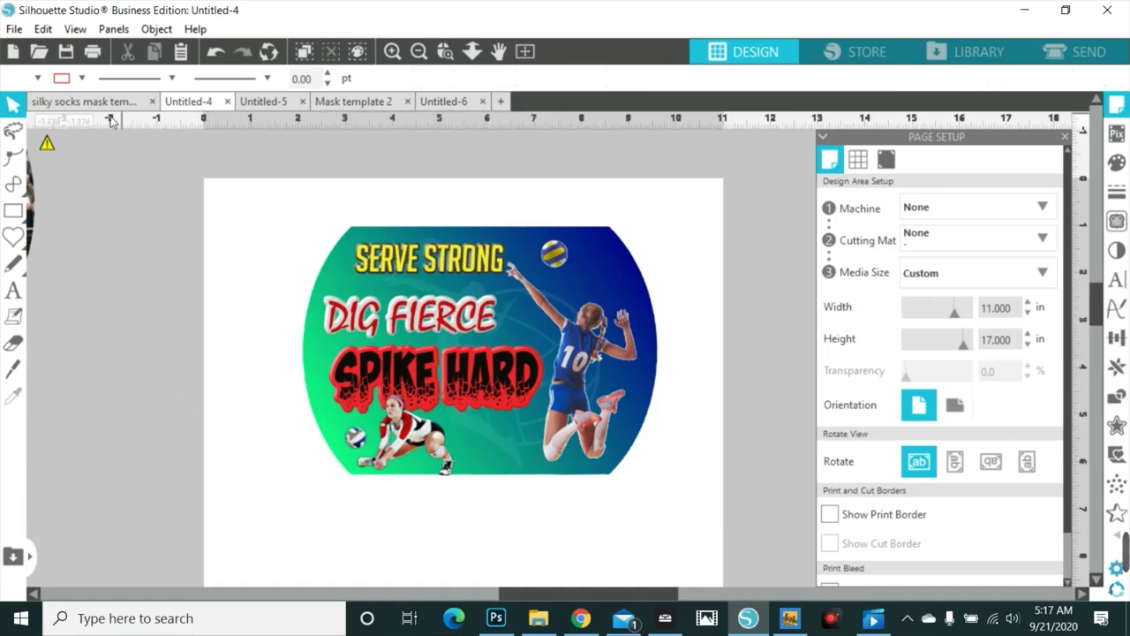
- Merge Lightning-Free-PNG-Image into the design by searching the Silhouette graphics folder for LIGHTNING
left_click(14, 29)
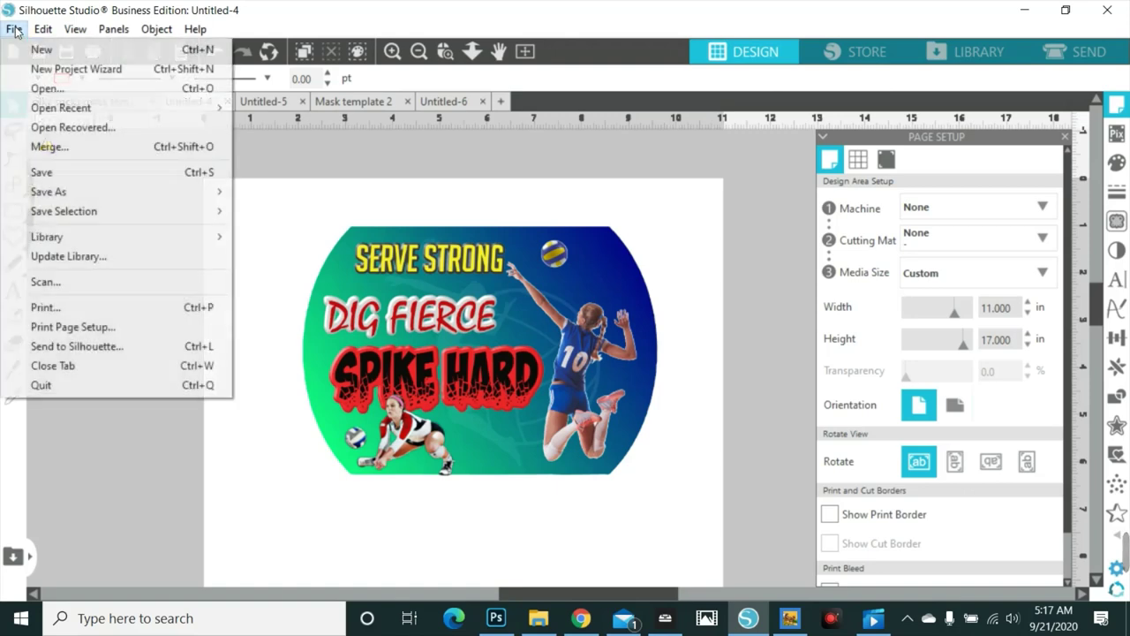
left_click(68, 146)
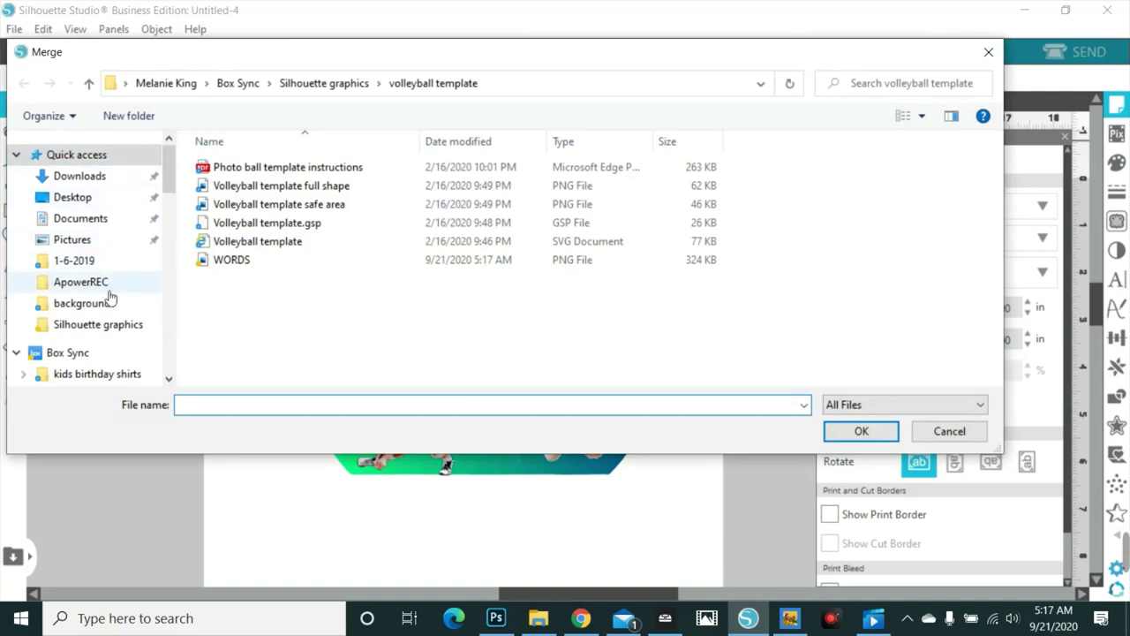
left_click(124, 324)
left_click(863, 78)
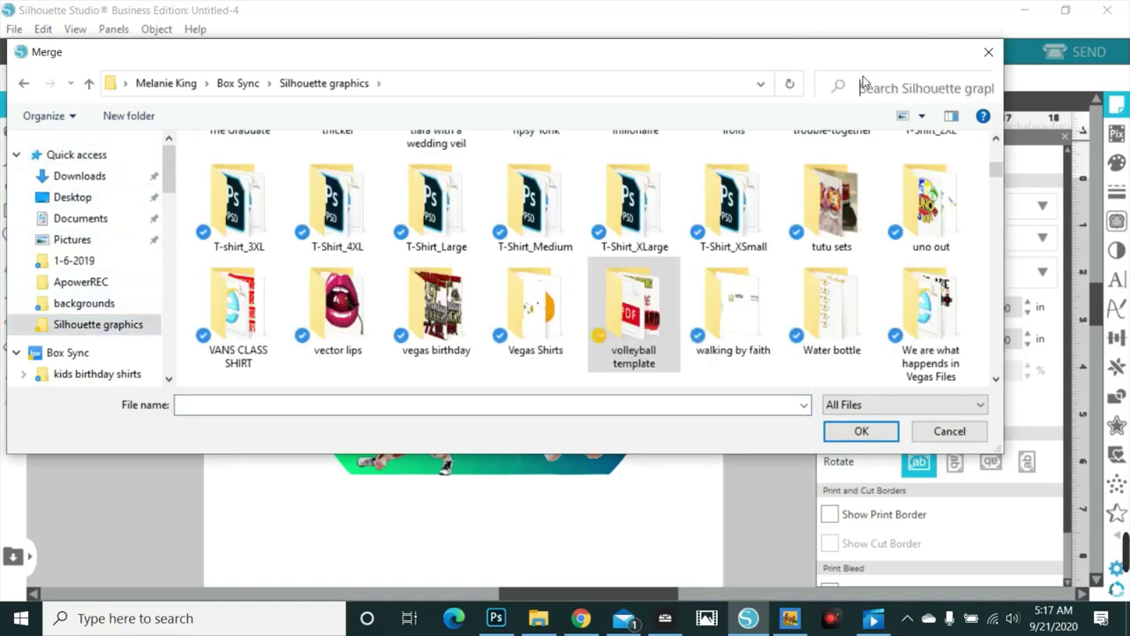
type("l")
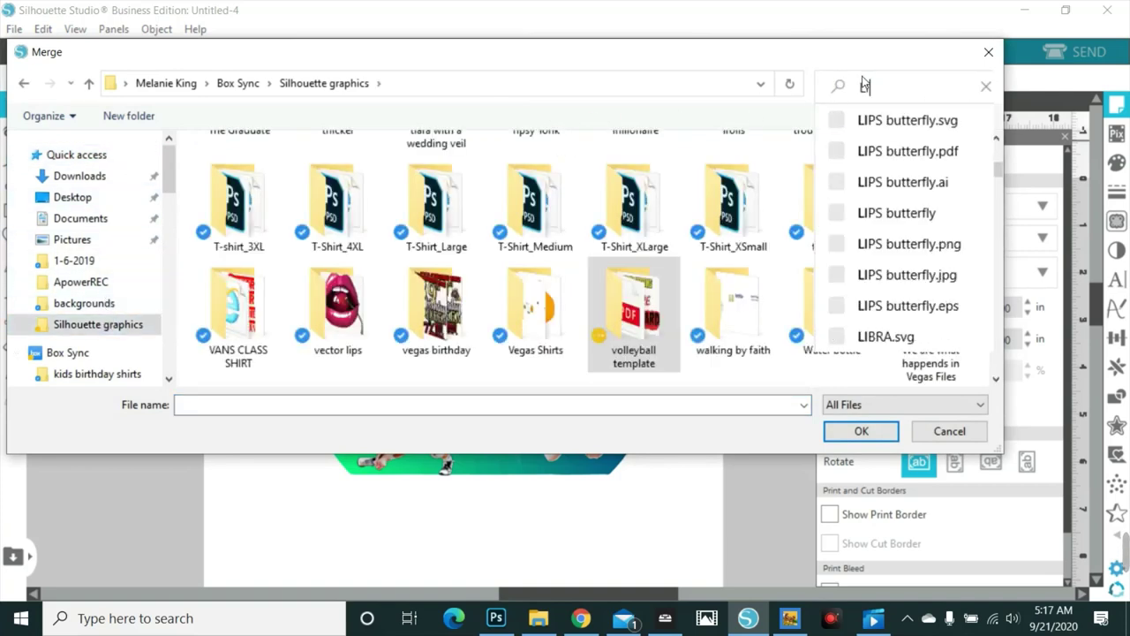
type("IG")
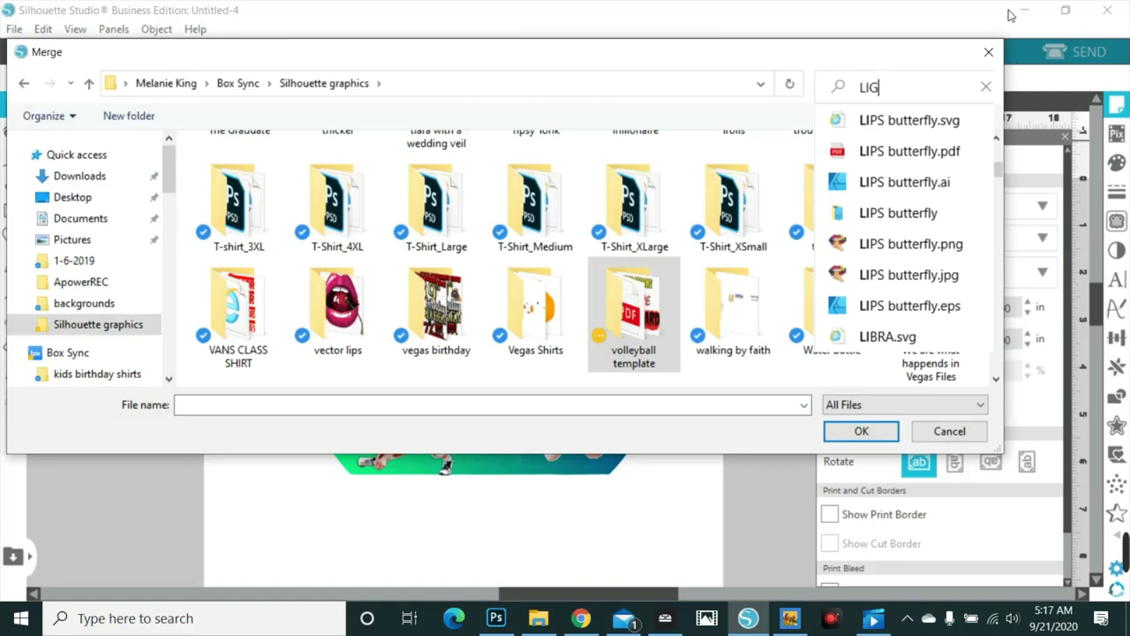
type("HTNING")
key("Return")
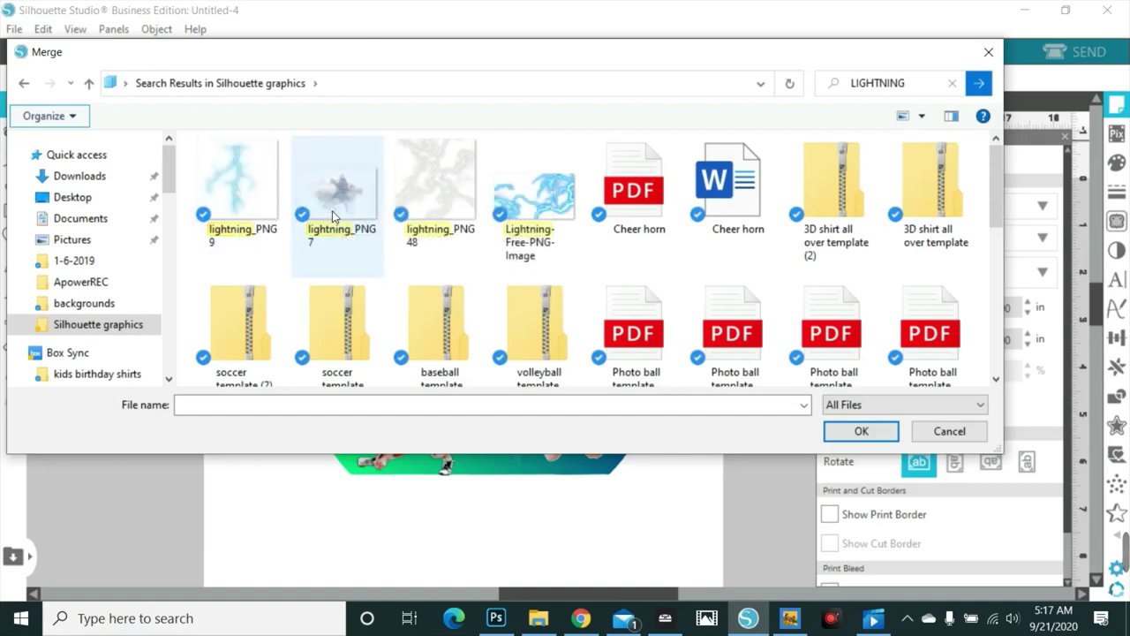
left_click(524, 197)
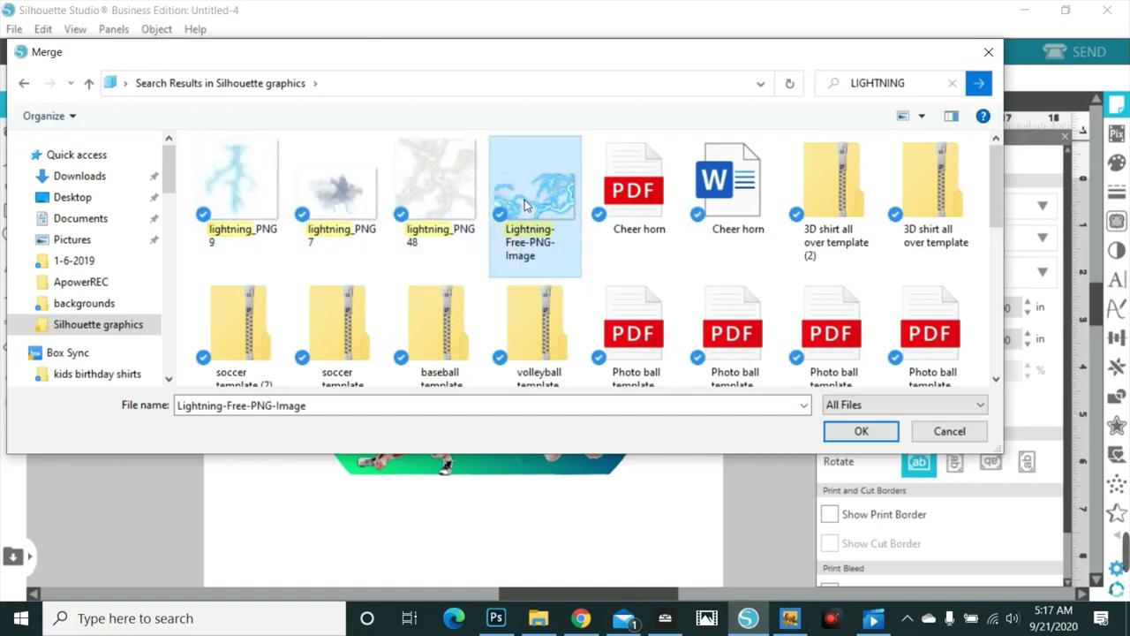
left_click(857, 431)
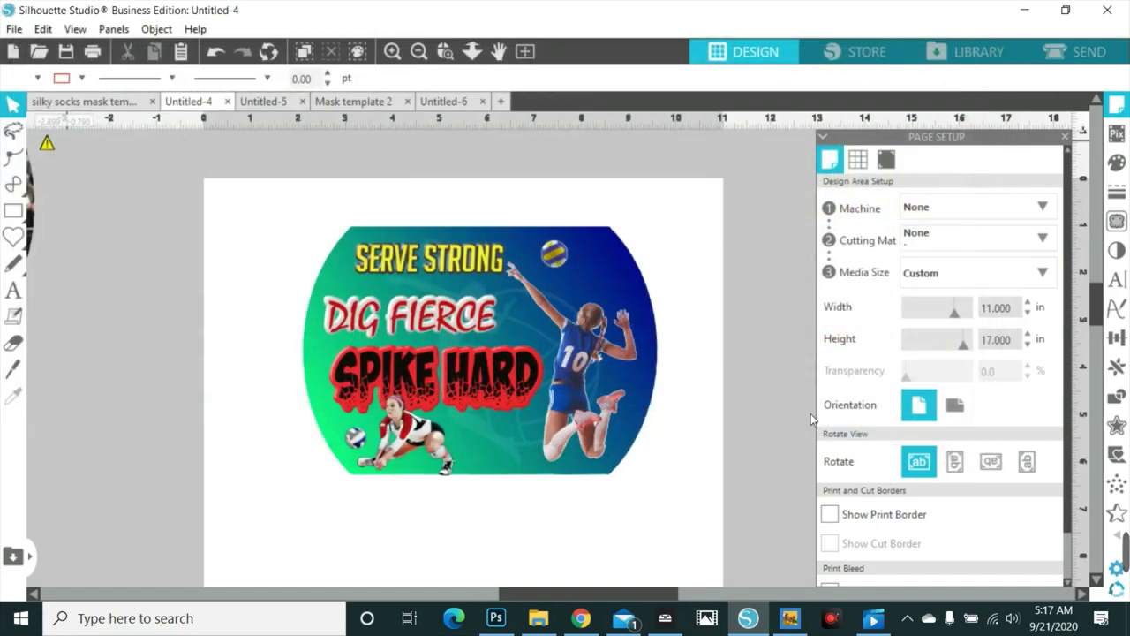
- Resize the lightning image to about 7.2 by 4.1 in and move it toward the left side of the mask
left_click_drag(315, 219, 423, 301)
left_click_drag(463, 344, 674, 432)
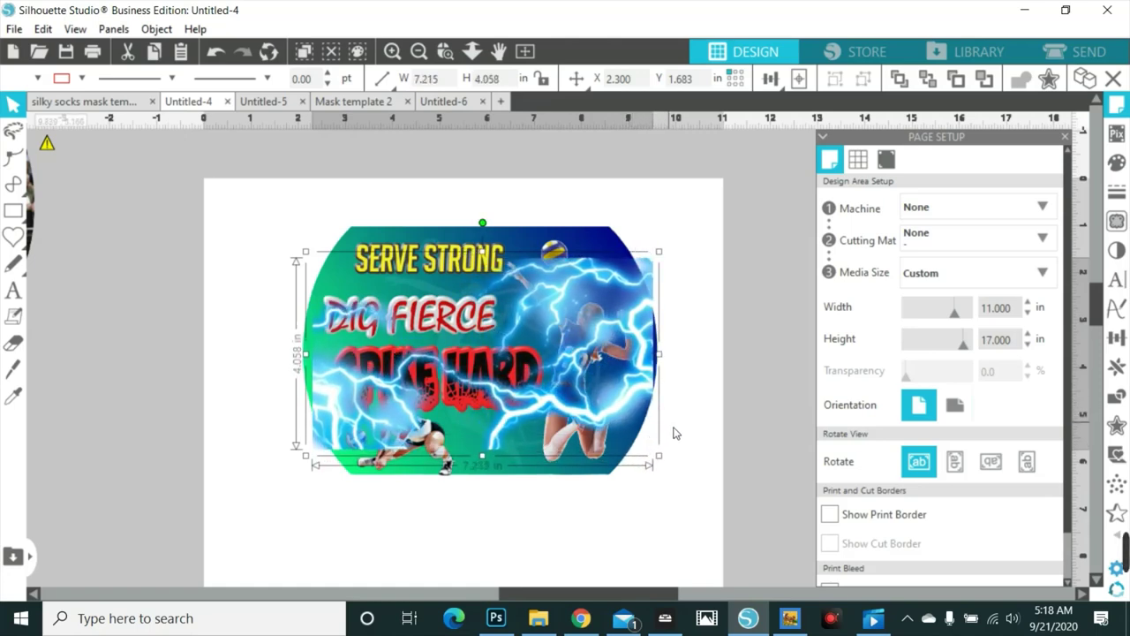
left_click_drag(660, 381, 368, 442)
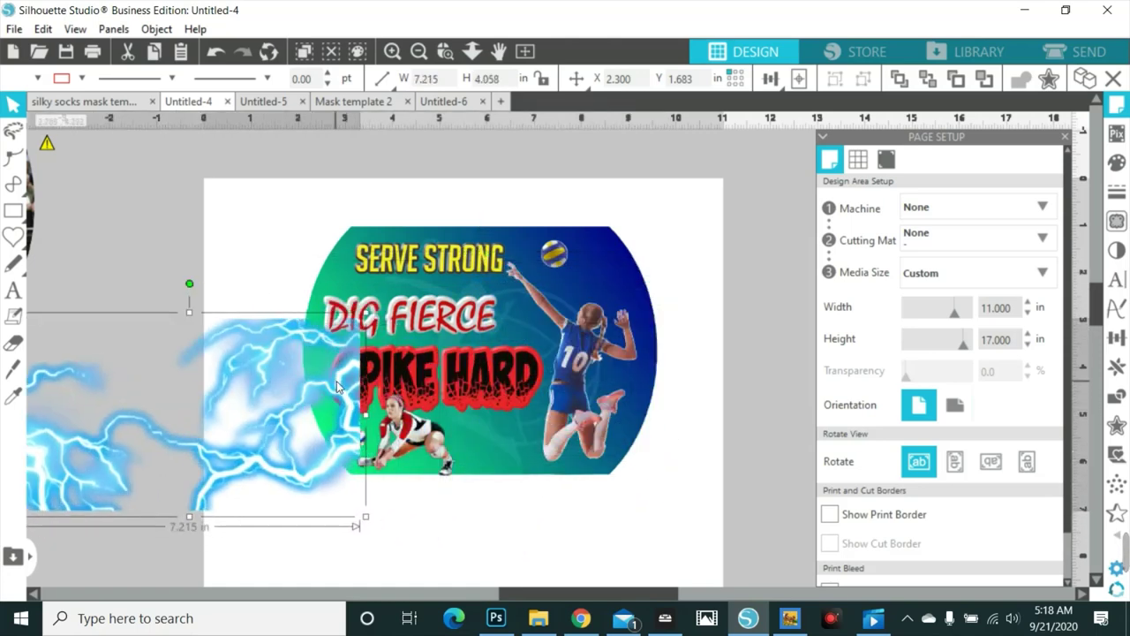
- Duplicate the team-photo mask shape beside the page and move one copy up and to the left
left_click(425, 57)
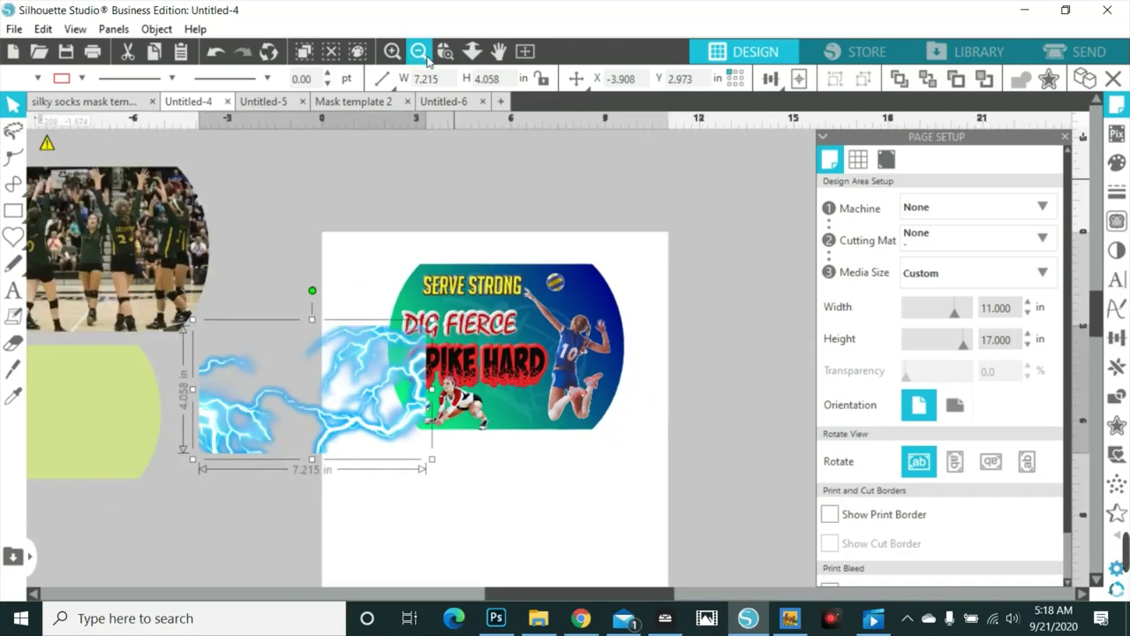
left_click(599, 296)
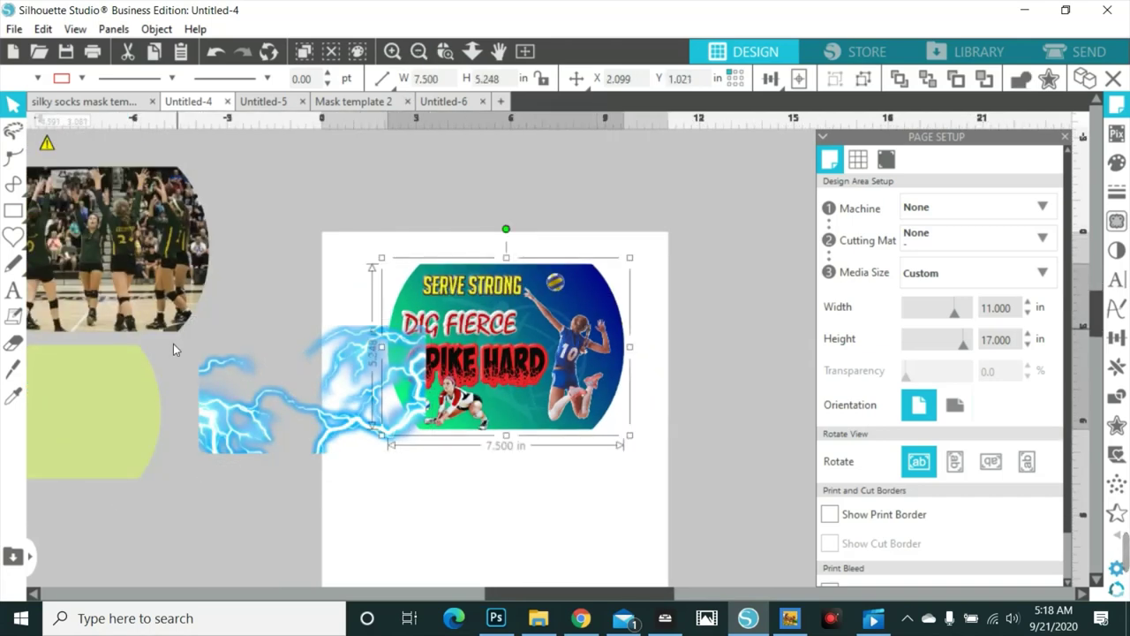
left_click_drag(513, 600, 386, 600)
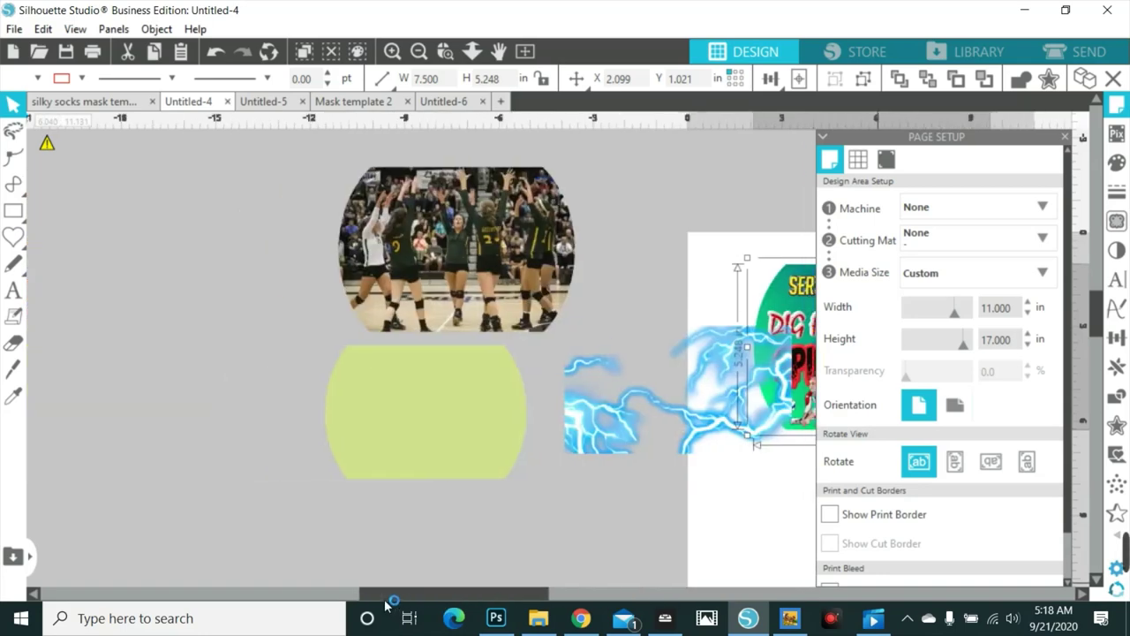
left_click(467, 249)
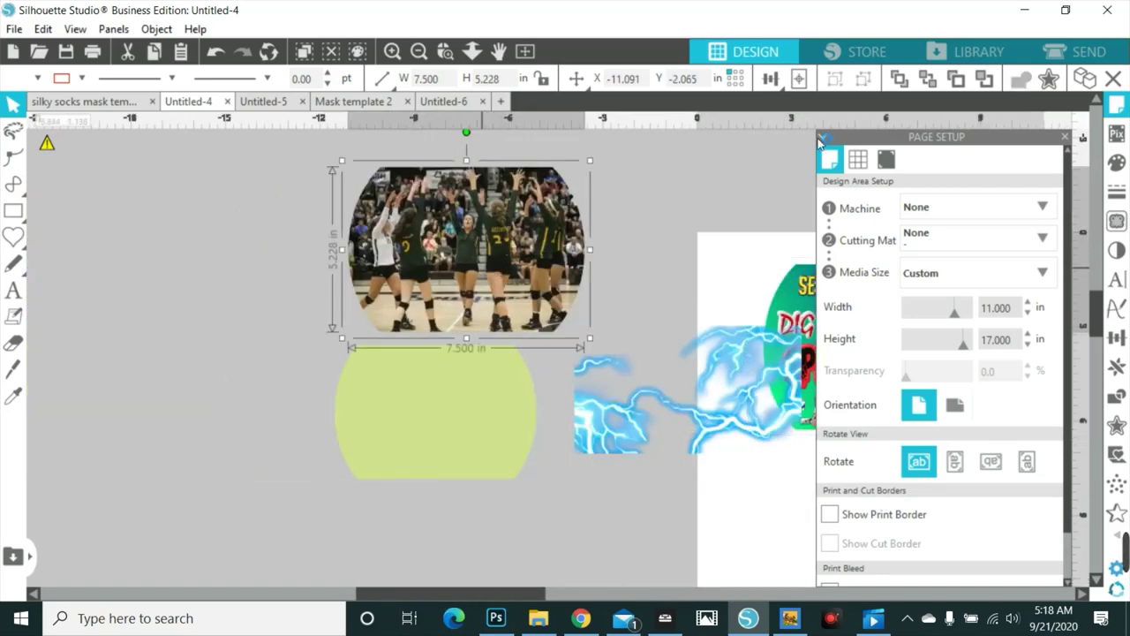
left_click(1084, 78)
left_click(450, 247)
left_click_drag(450, 247, 288, 224)
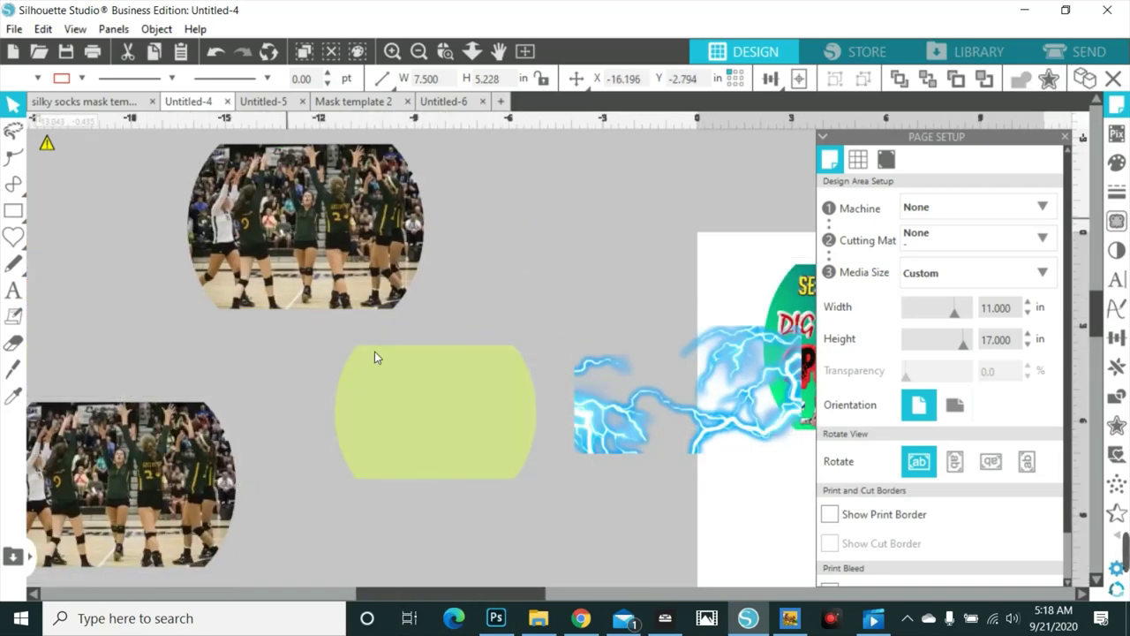
- Bring the light green mask shape to the front and place it over the upper team-photo mask
left_click_drag(374, 356, 431, 139)
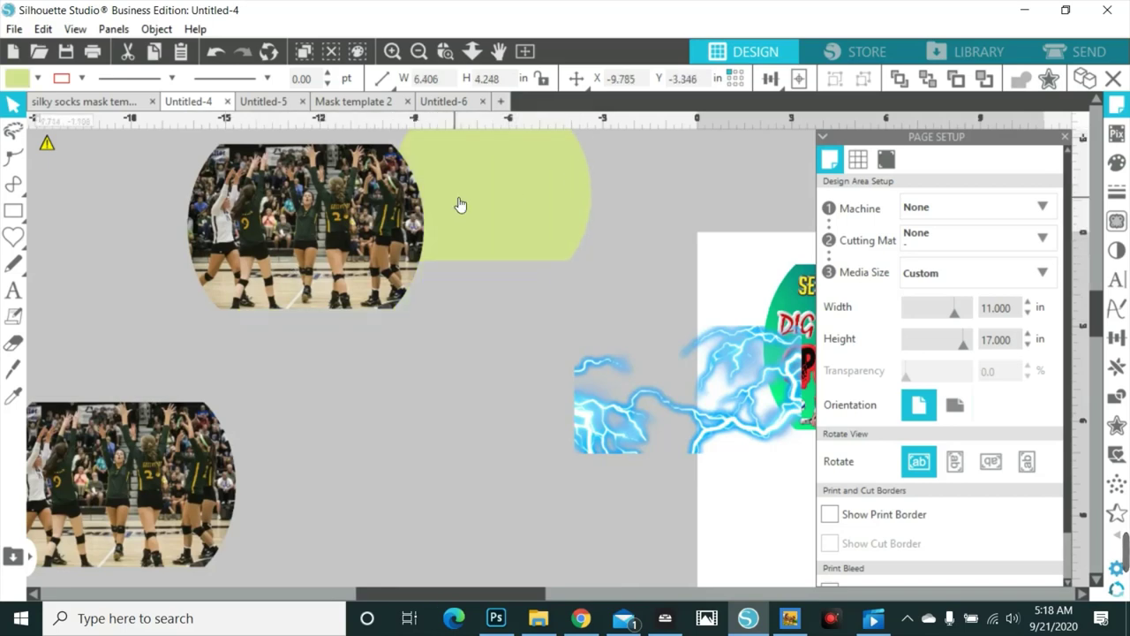
right_click(456, 203)
left_click(540, 510)
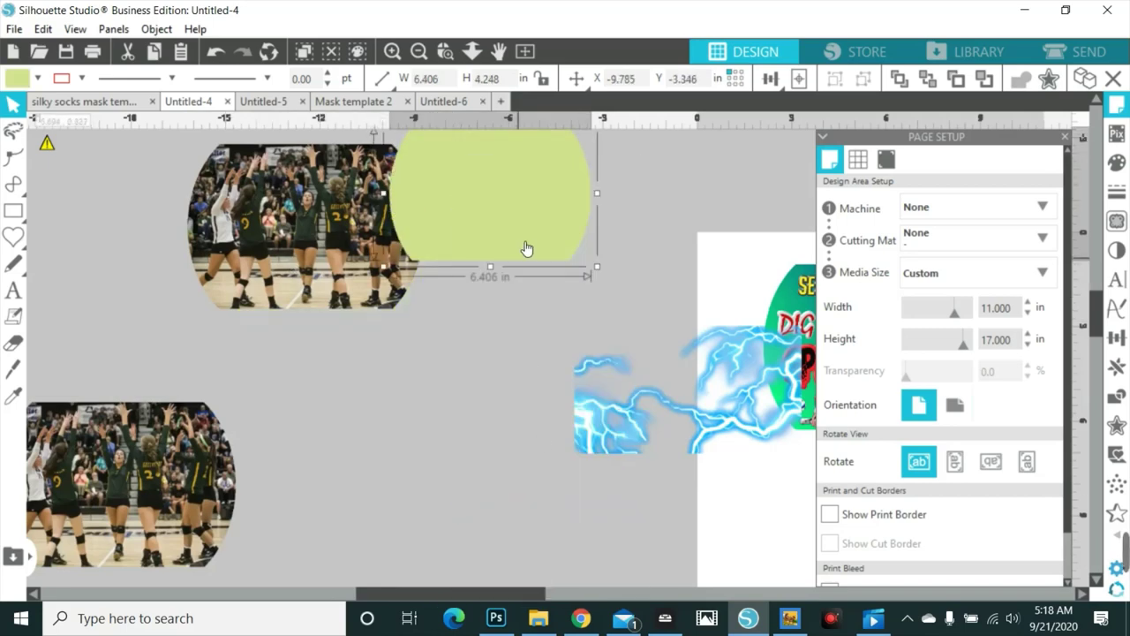
left_click_drag(524, 248, 345, 279)
- Place the lightning image over the second team-photo mask and enlarge it to about 7.64 by 4.30 in
left_click_drag(204, 469, 568, 440)
left_click_drag(638, 418, 421, 459)
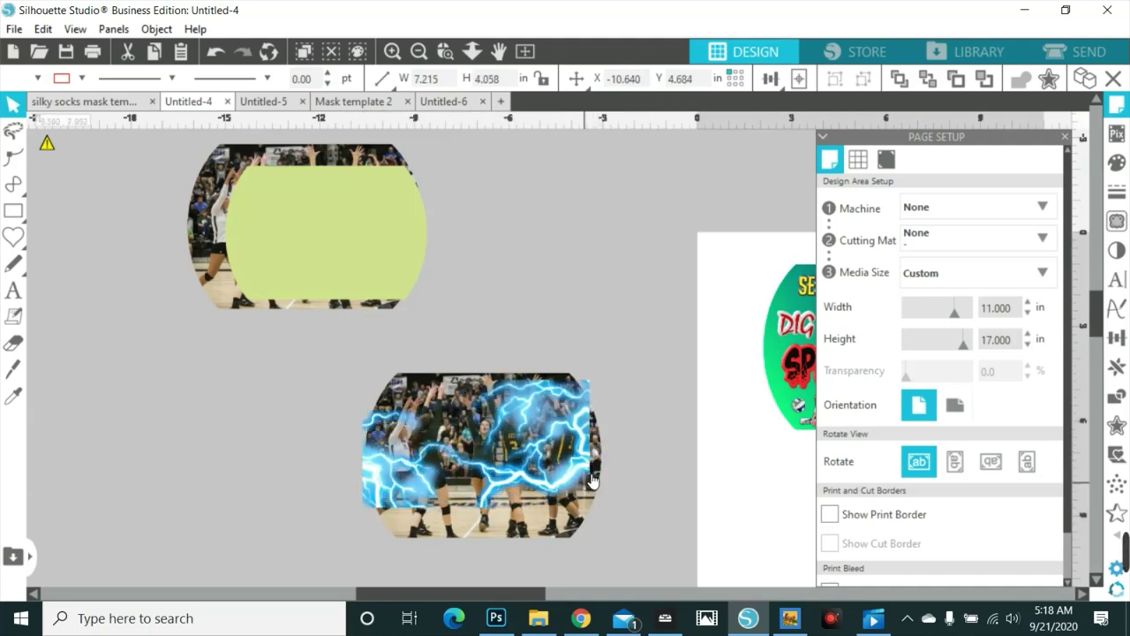
left_click(589, 481)
left_click_drag(597, 517, 608, 522)
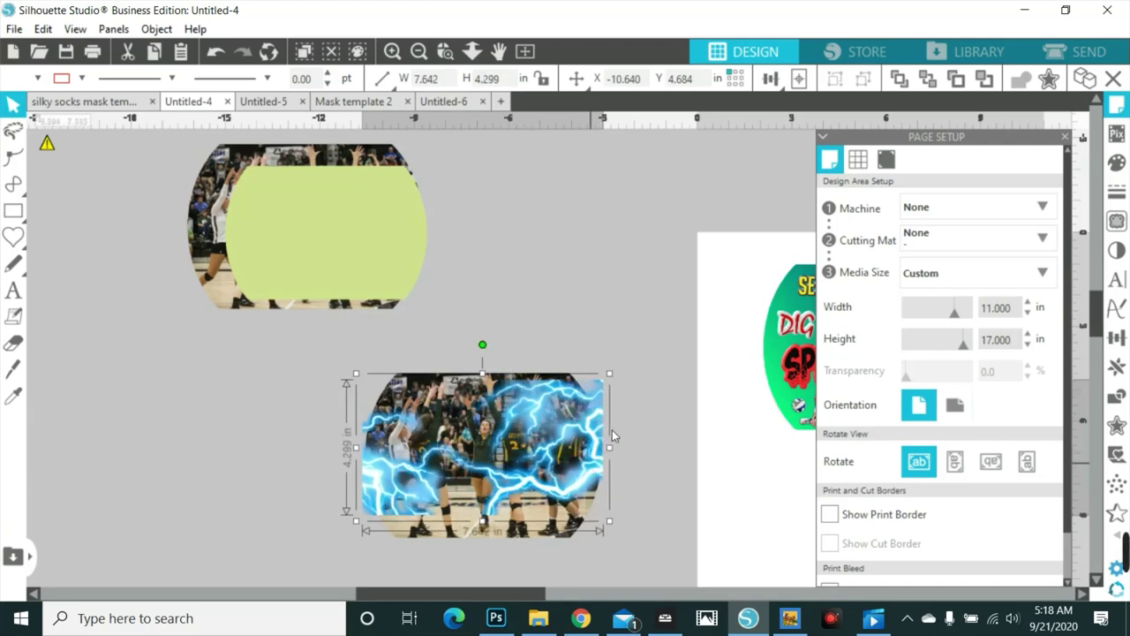
left_click_drag(612, 380, 604, 380)
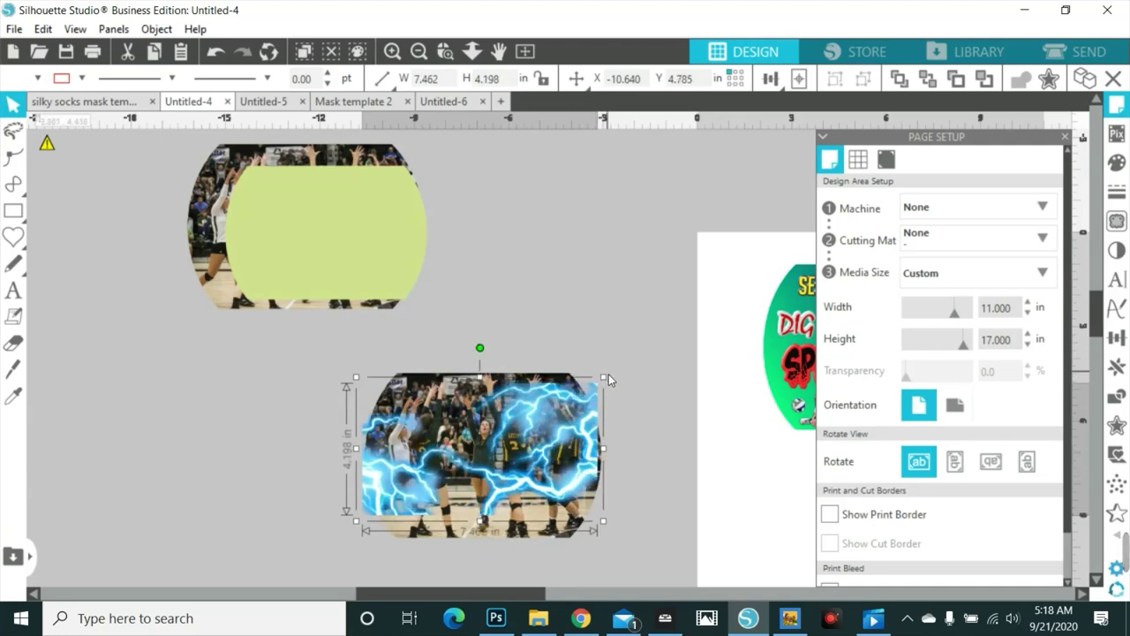
left_click_drag(604, 521, 608, 525)
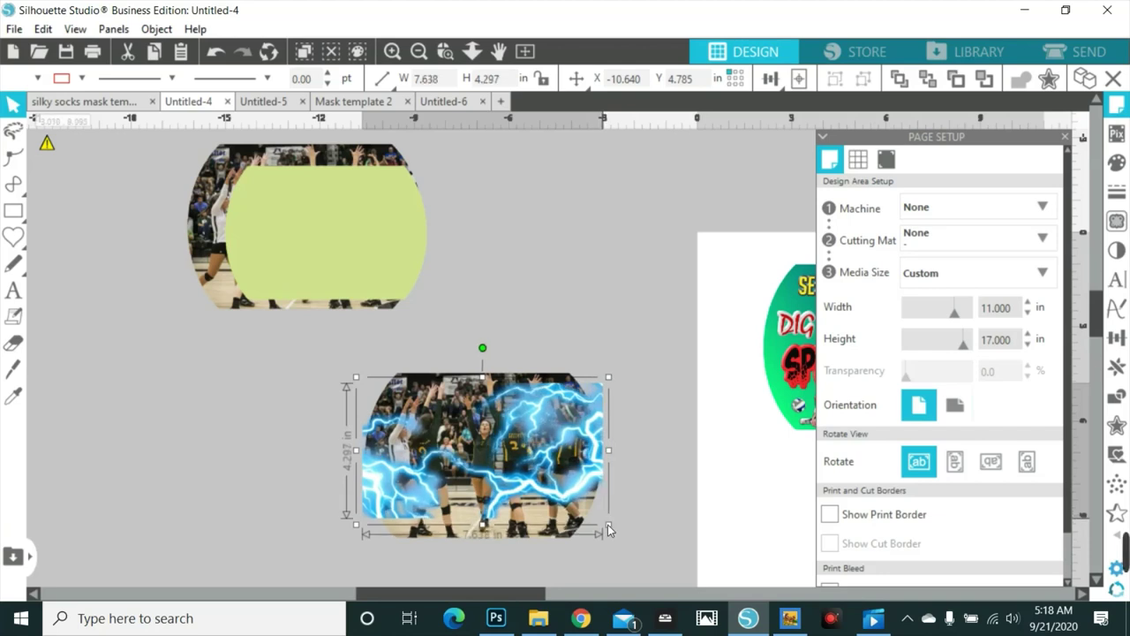
- Adjust the lightning over the team-photo mask, select both, and divide them where they overlap
left_click_drag(300, 417, 594, 523)
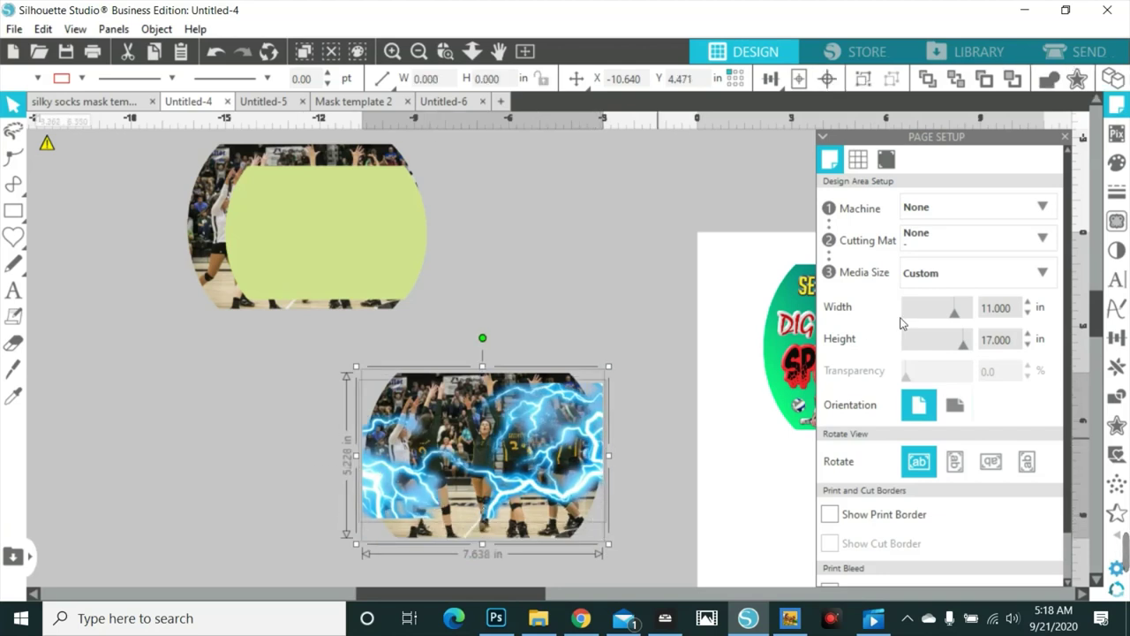
left_click(1119, 397)
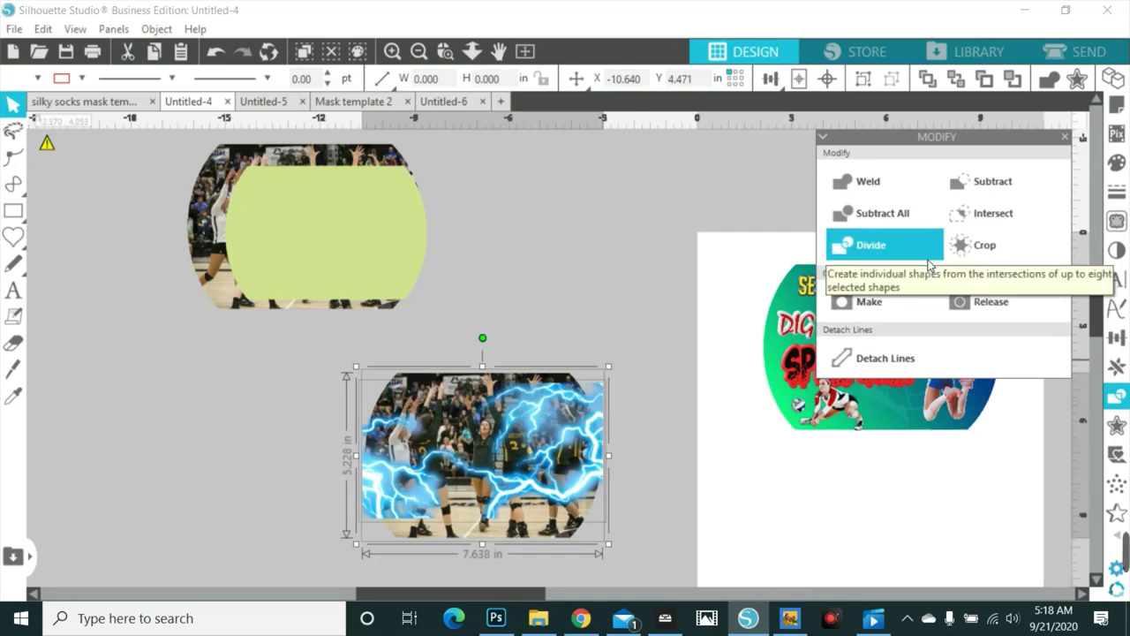
left_click(588, 359)
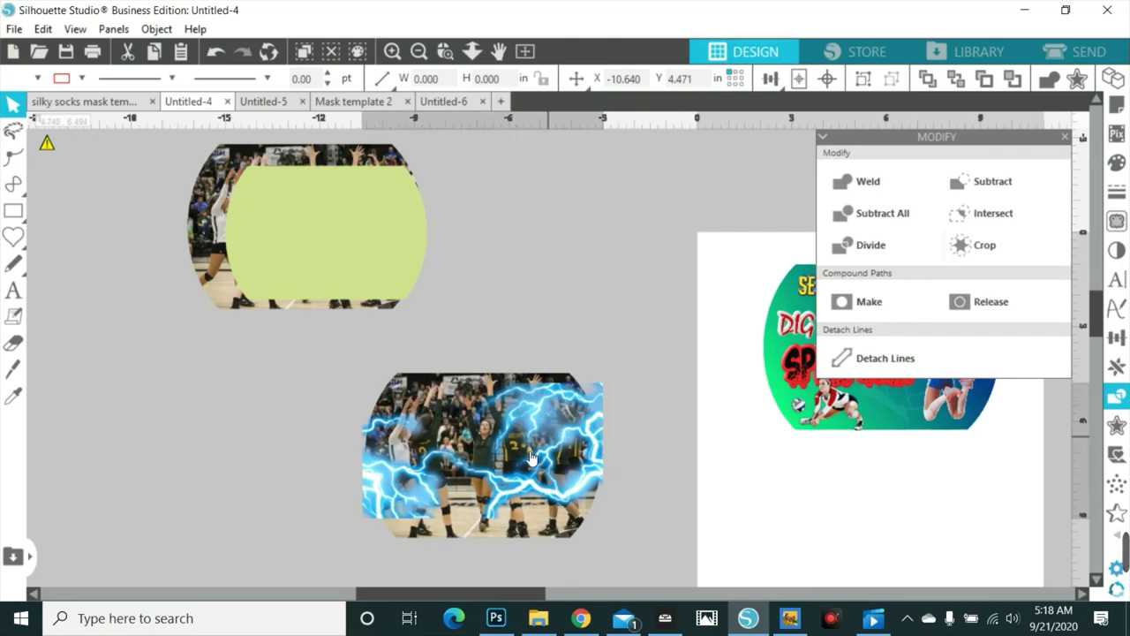
left_click_drag(530, 457, 459, 475)
left_click_drag(535, 461, 549, 450)
left_click_drag(333, 351, 511, 489)
left_click(860, 241)
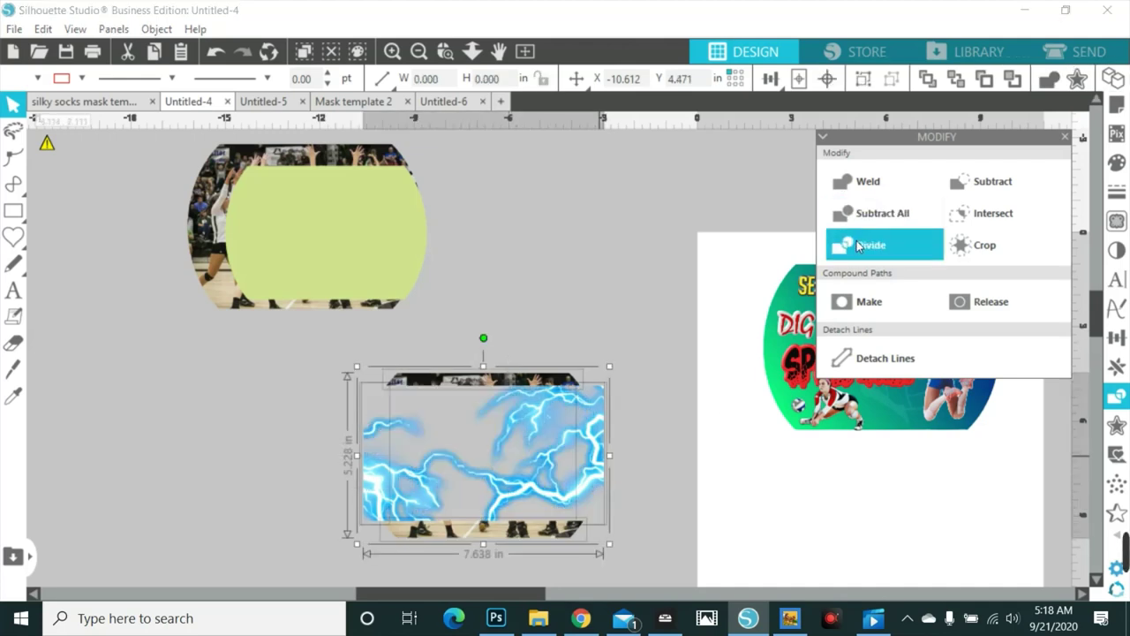
- Move the mask-shaped lightning piece onto the page below the mask design and delete the leftover divided pieces
left_click(568, 357)
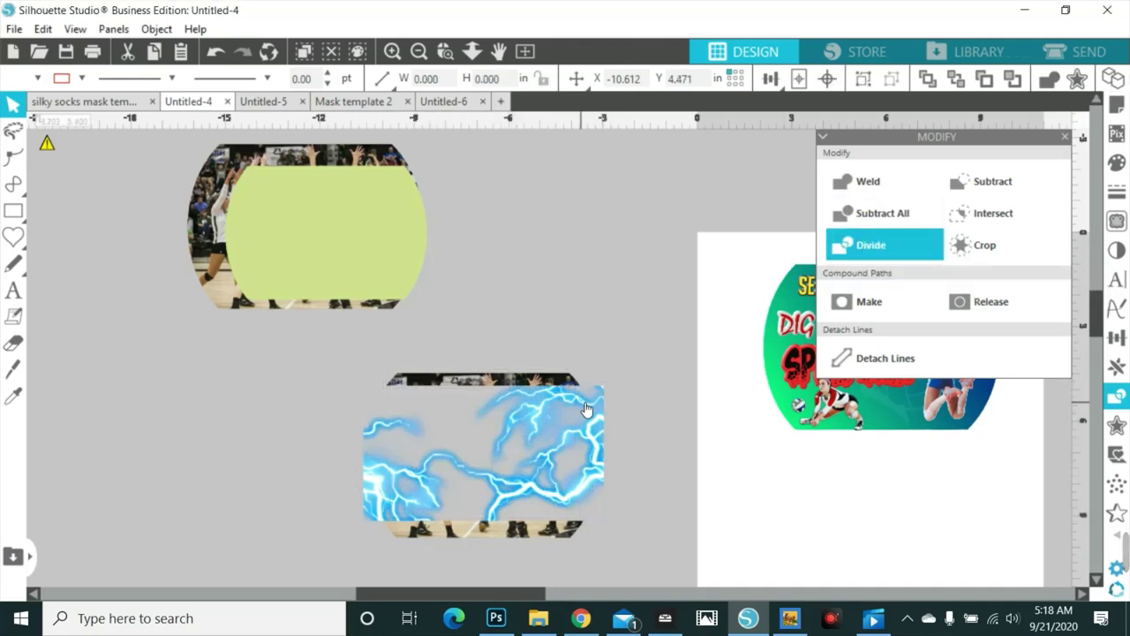
left_click_drag(586, 409, 820, 484)
left_click(495, 374)
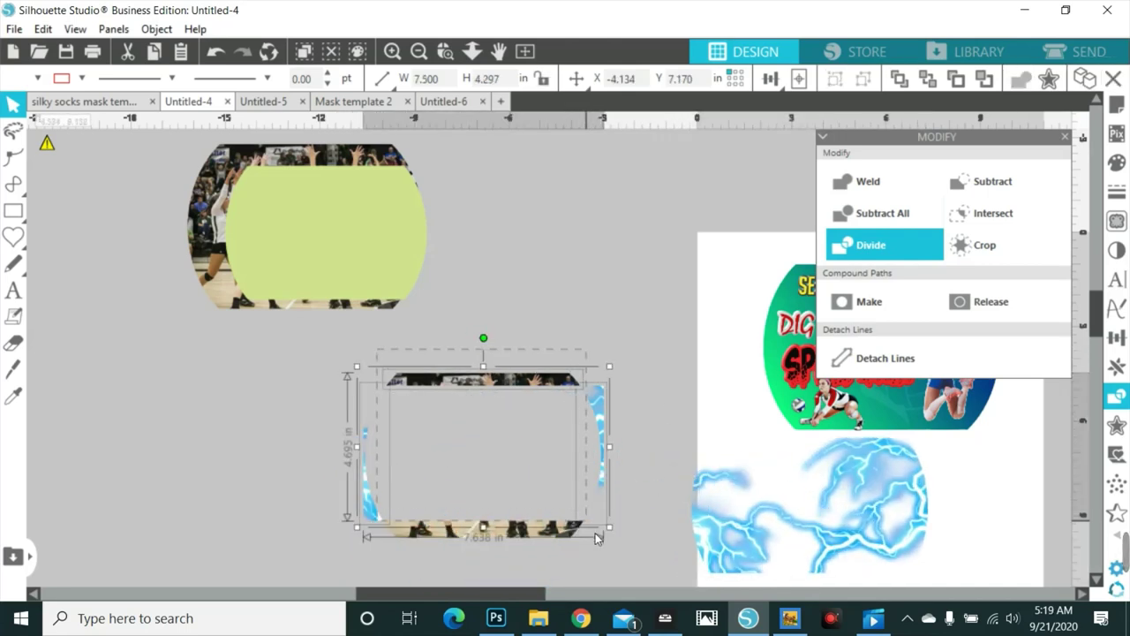
key("Delete")
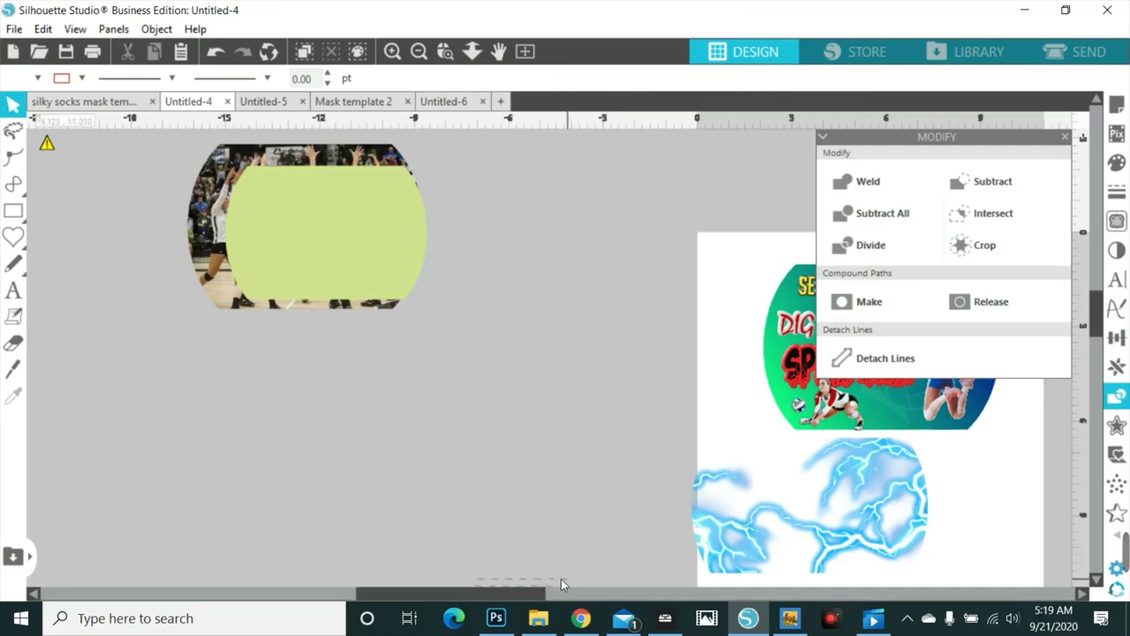
- Try to place the mask-shaped lightning piece over the slogan and players on the mask design
left_click_drag(524, 598, 600, 591)
left_click_drag(656, 552, 699, 369)
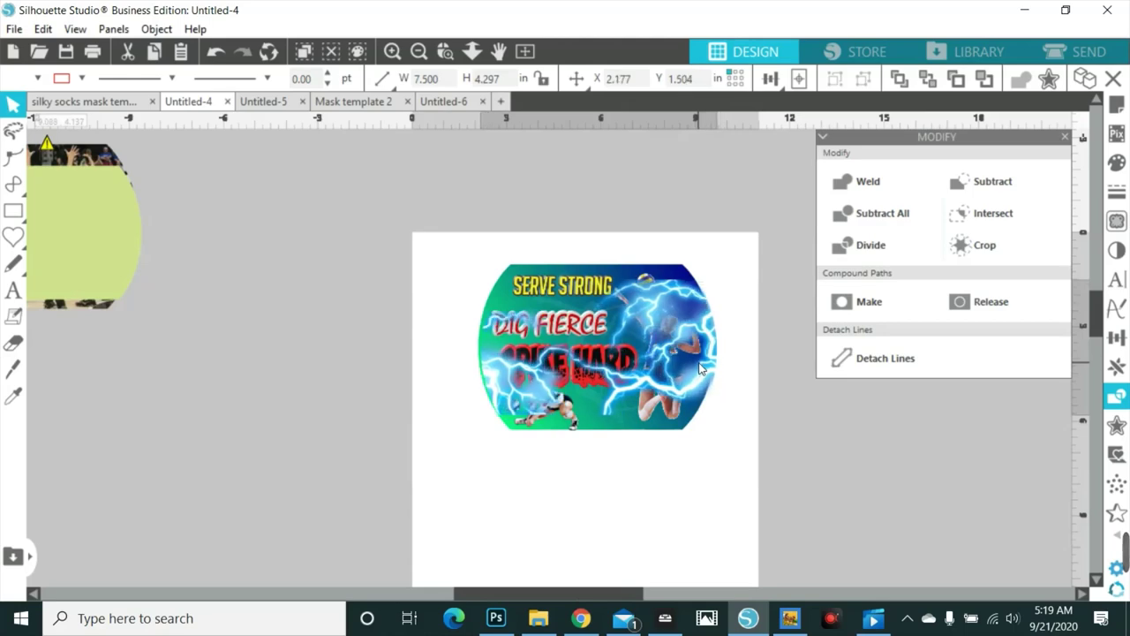
key("ctrl+z")
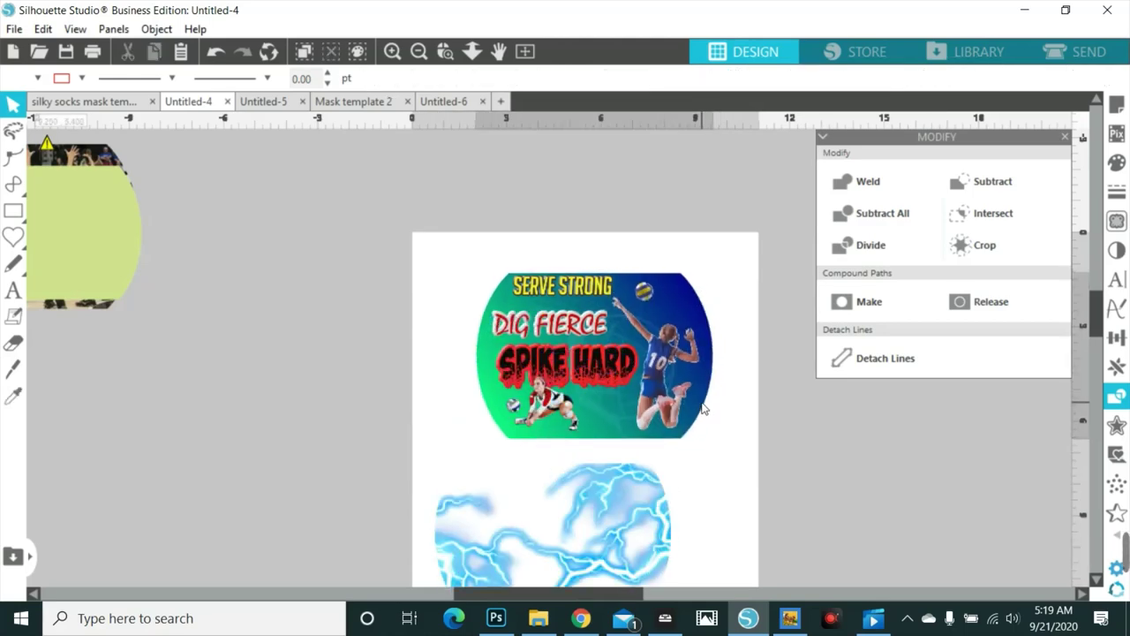
- Ungroup the mask design and move only its green-to-blue gradient background down behind the lightning piece
right_click(710, 395)
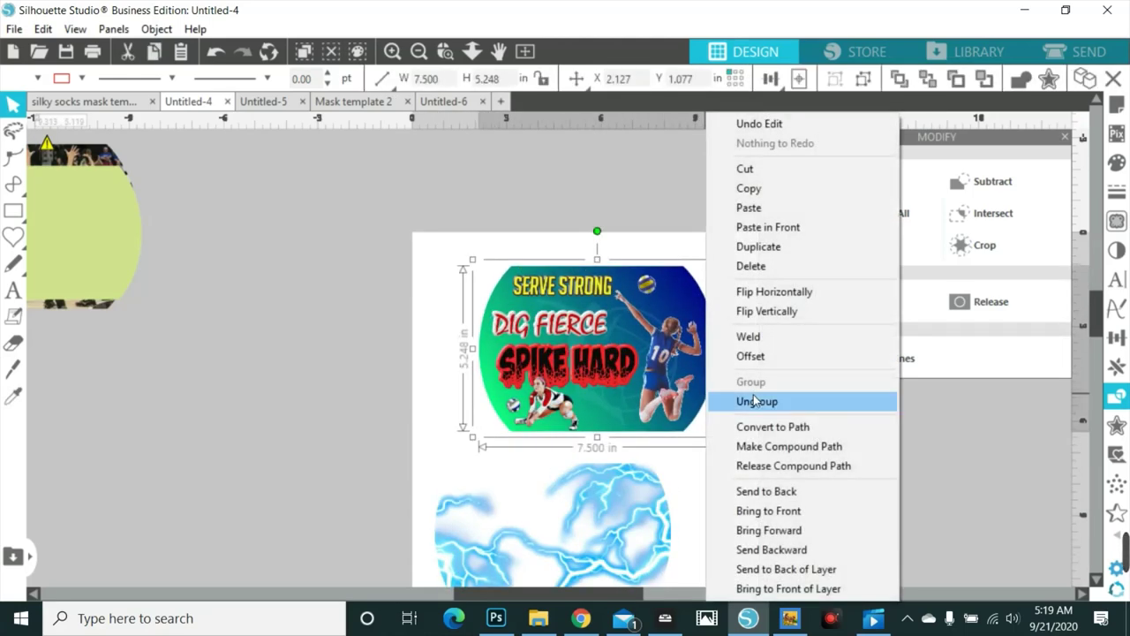
left_click(754, 399)
left_click(719, 353)
left_click(713, 360)
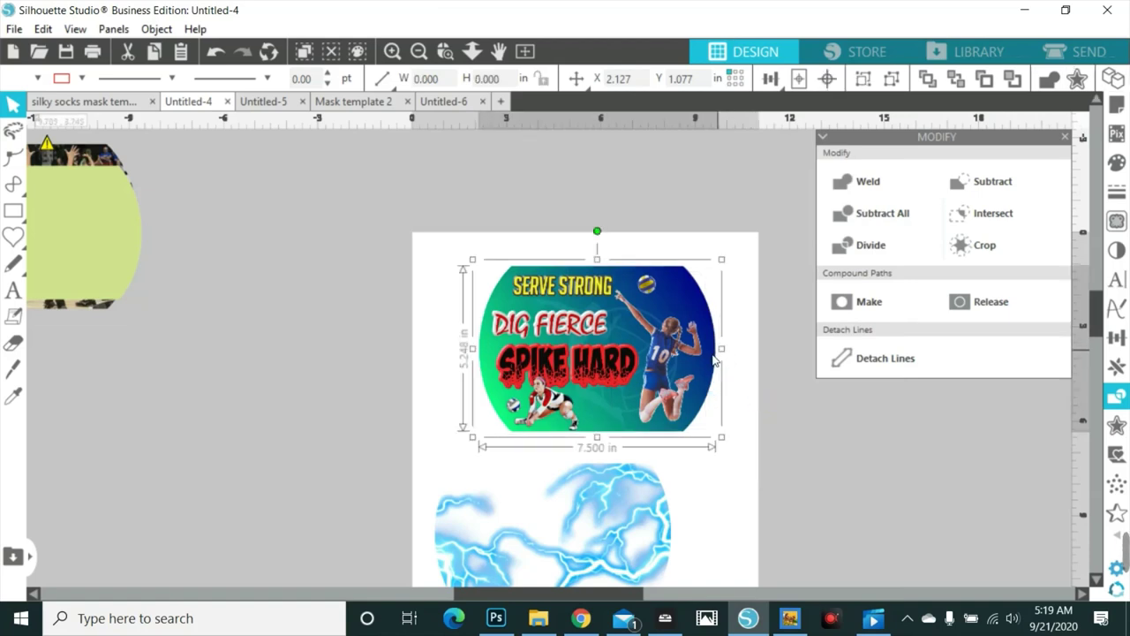
right_click(711, 378)
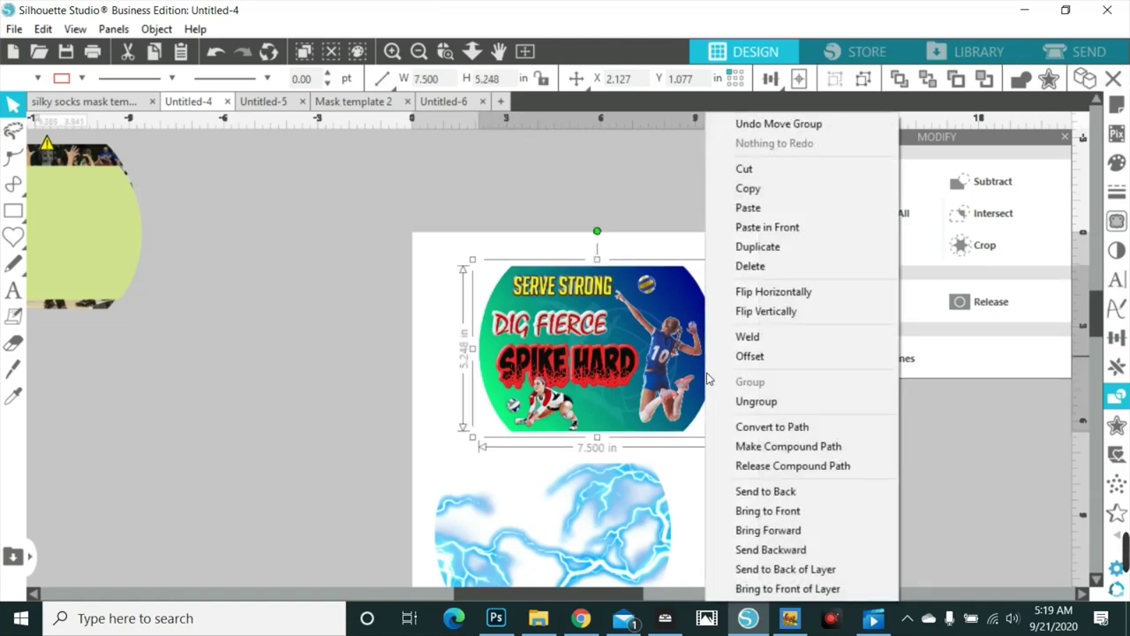
left_click(754, 399)
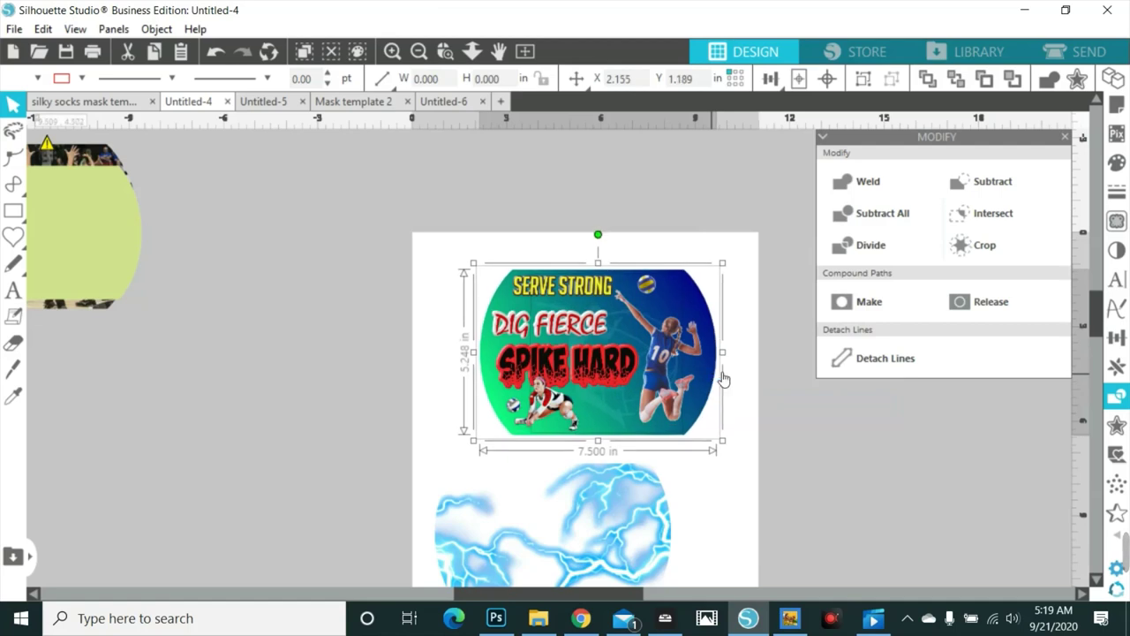
left_click_drag(714, 378, 696, 525)
scroll(683, 510, "down", 3)
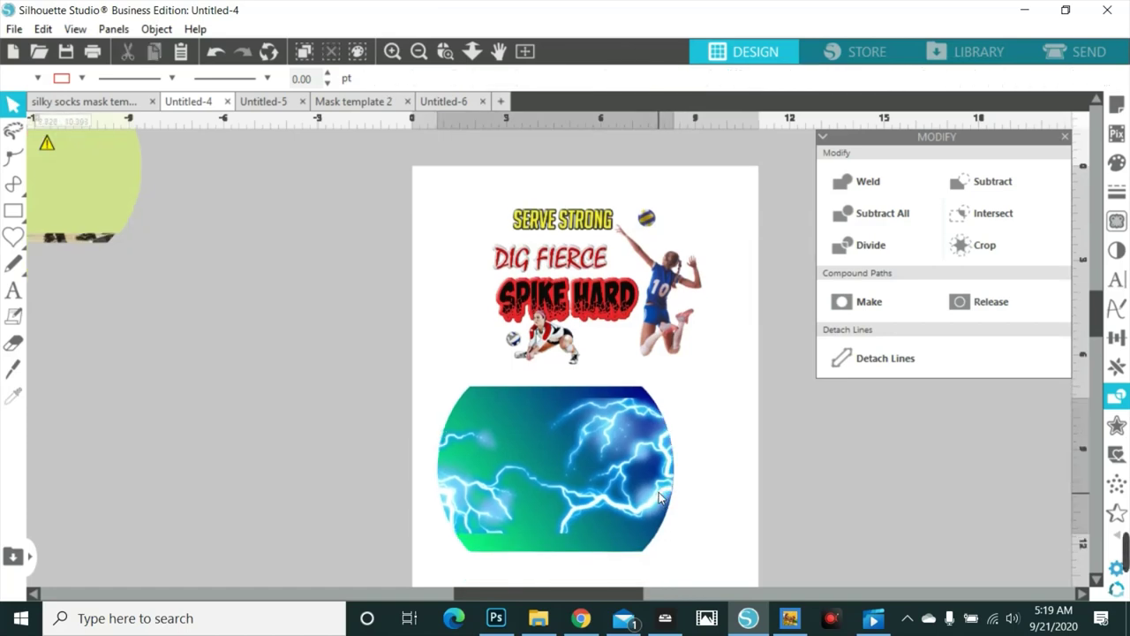
- Set the transparency of the lightning piece over the gradient background to about 45%
left_click(659, 492)
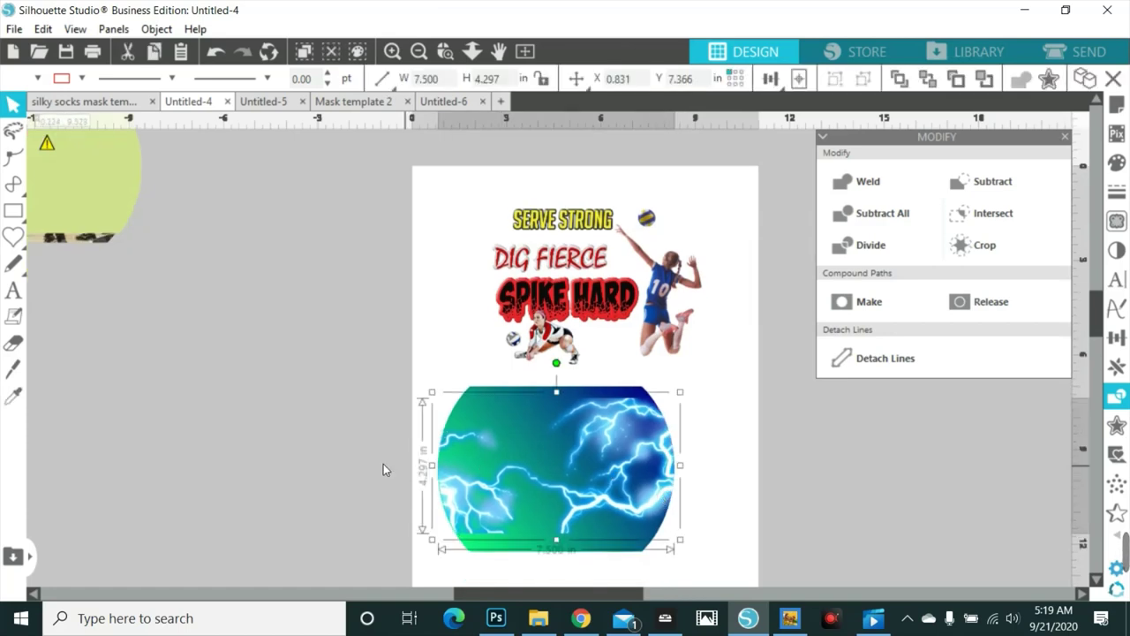
left_click(666, 504)
left_click(778, 421)
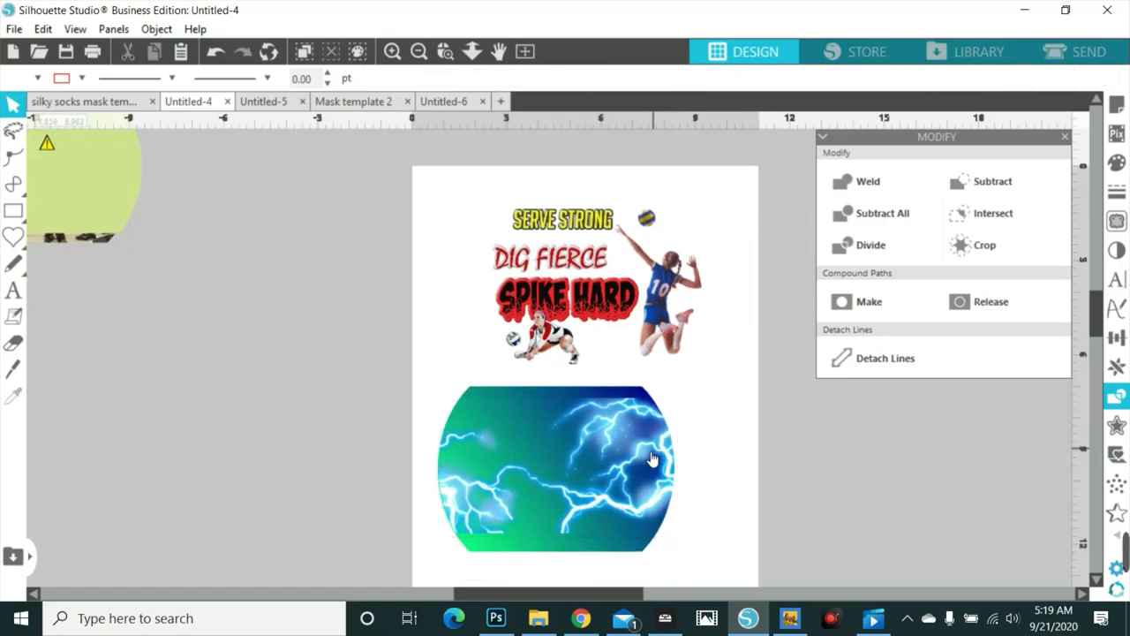
left_click(666, 450)
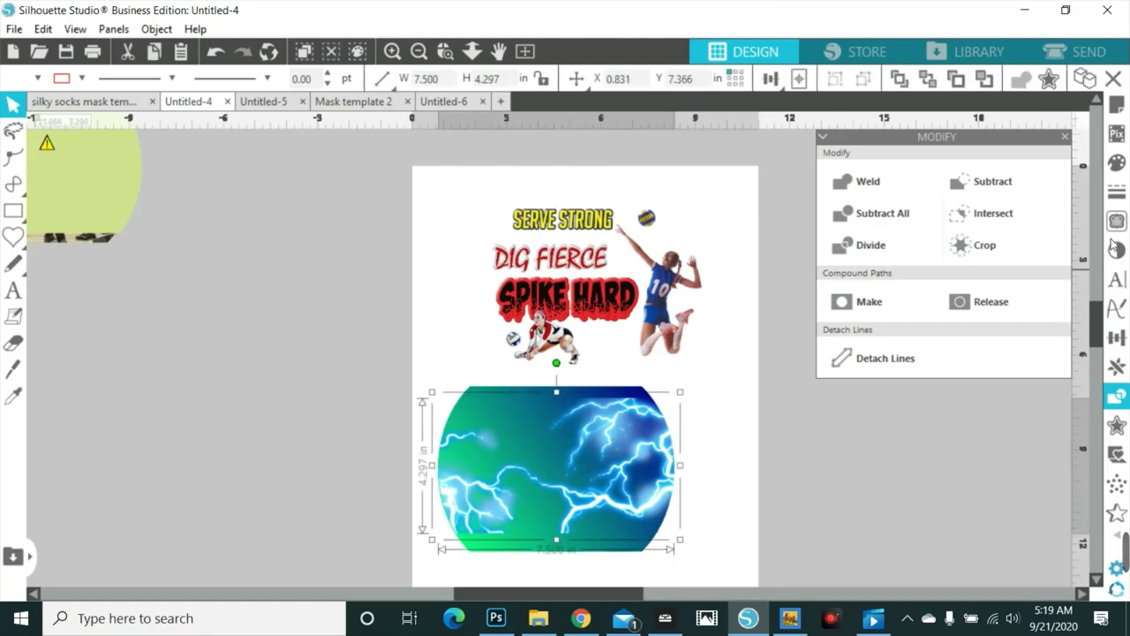
left_click(1118, 163)
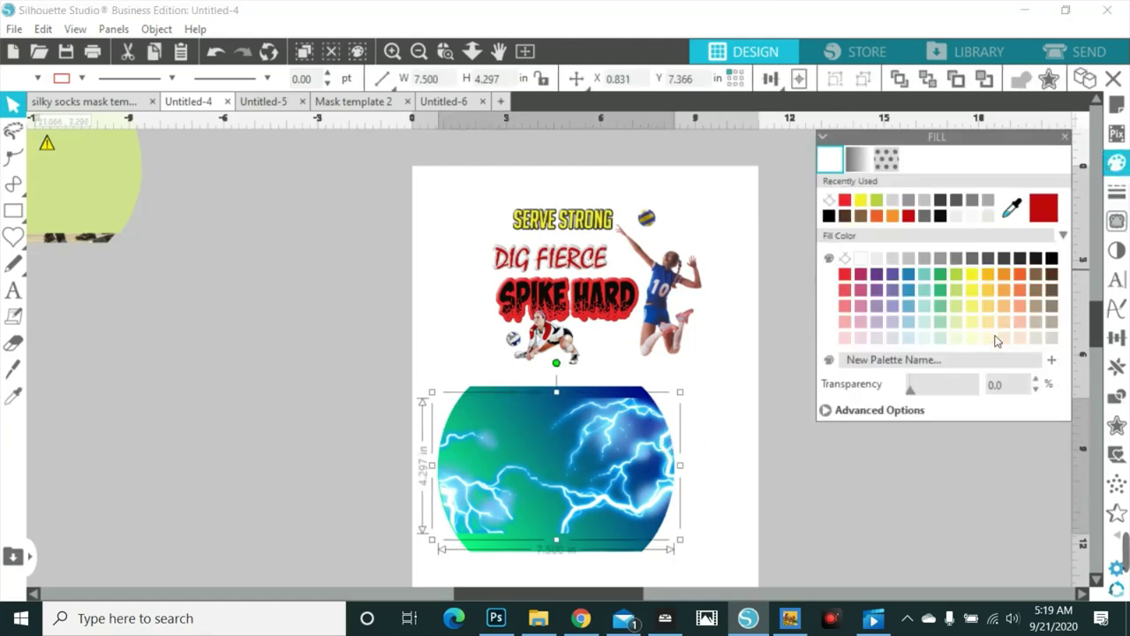
left_click_drag(917, 397, 929, 396)
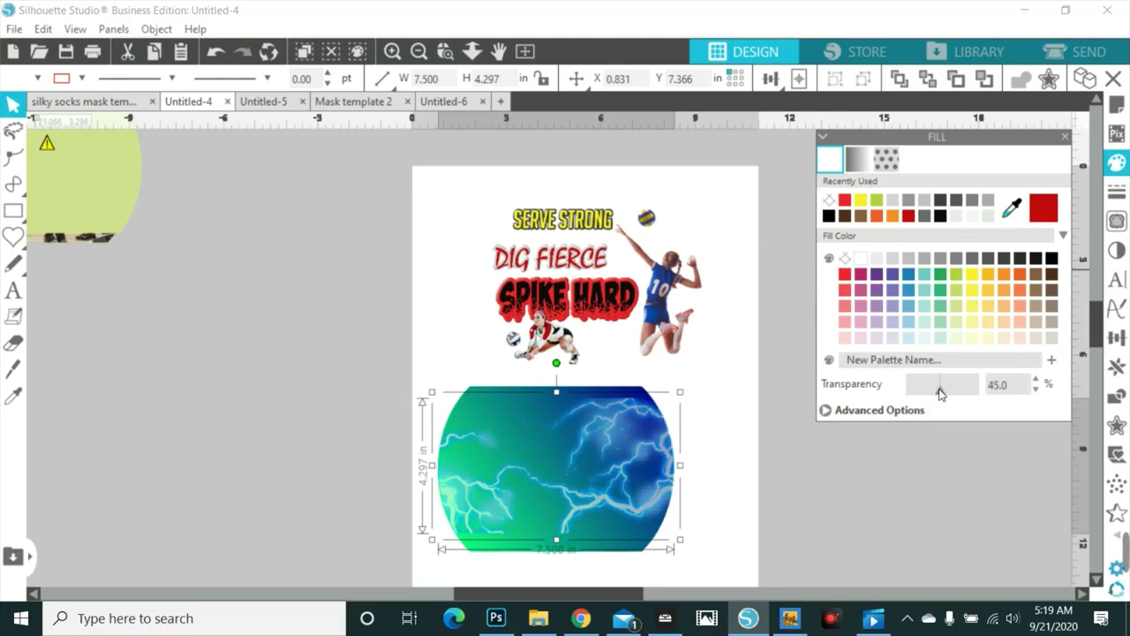
- Group the translucent lightning with the gradient background and shift the group slightly on the page
right_click(626, 498)
left_click(712, 323)
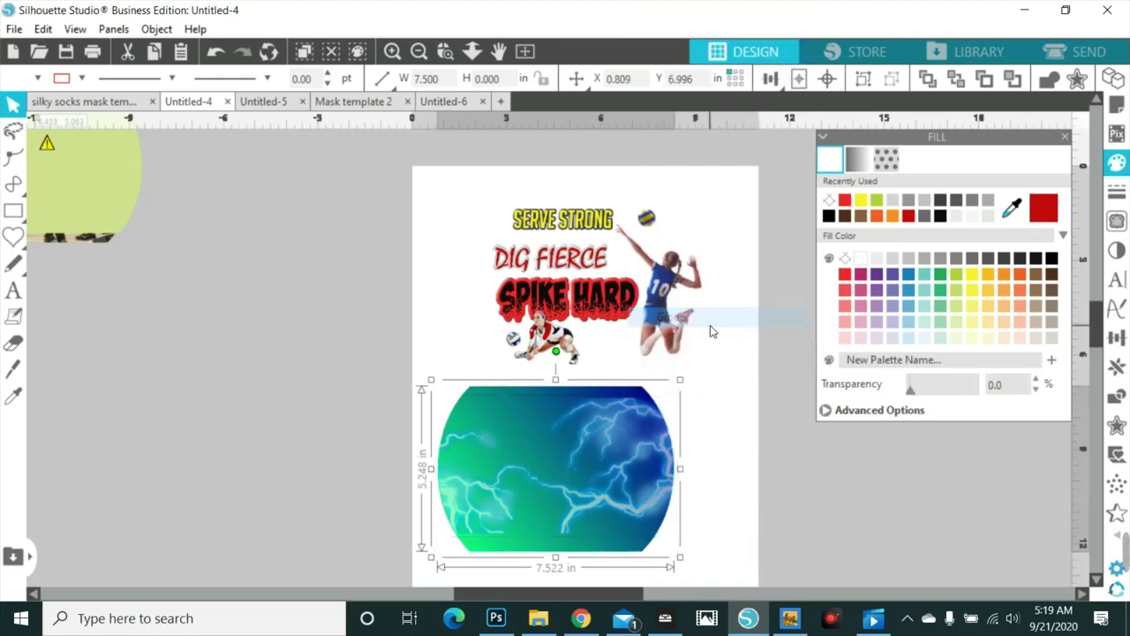
left_click_drag(646, 551, 666, 535)
- Send the lightning background group to the back and place it behind the slogan and player graphics
right_click(661, 533)
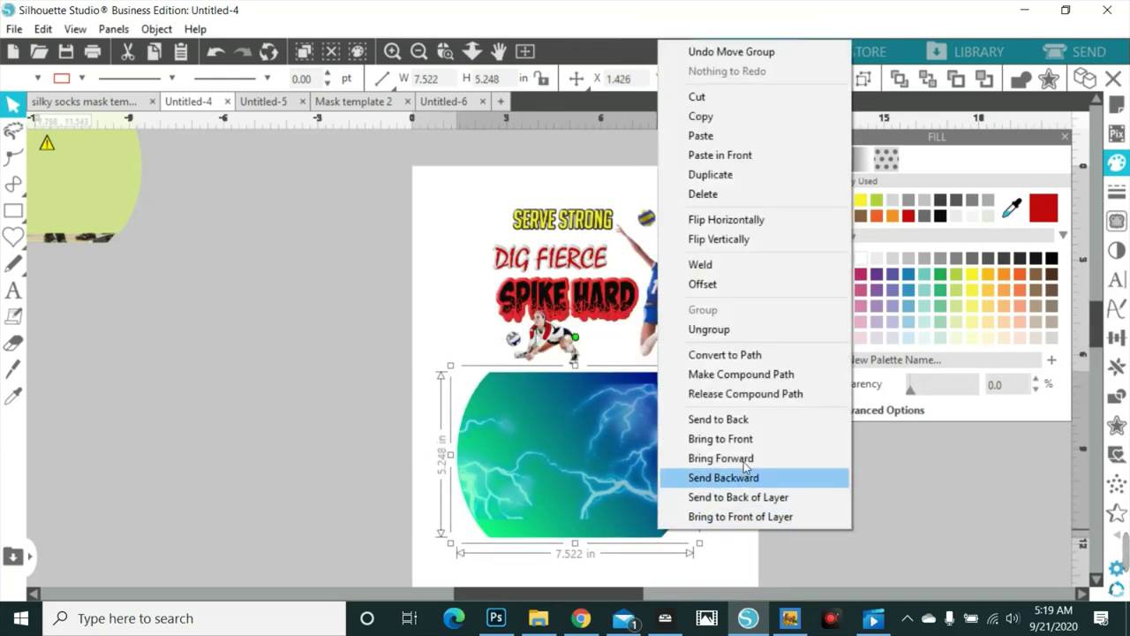
left_click(746, 438)
right_click(624, 491)
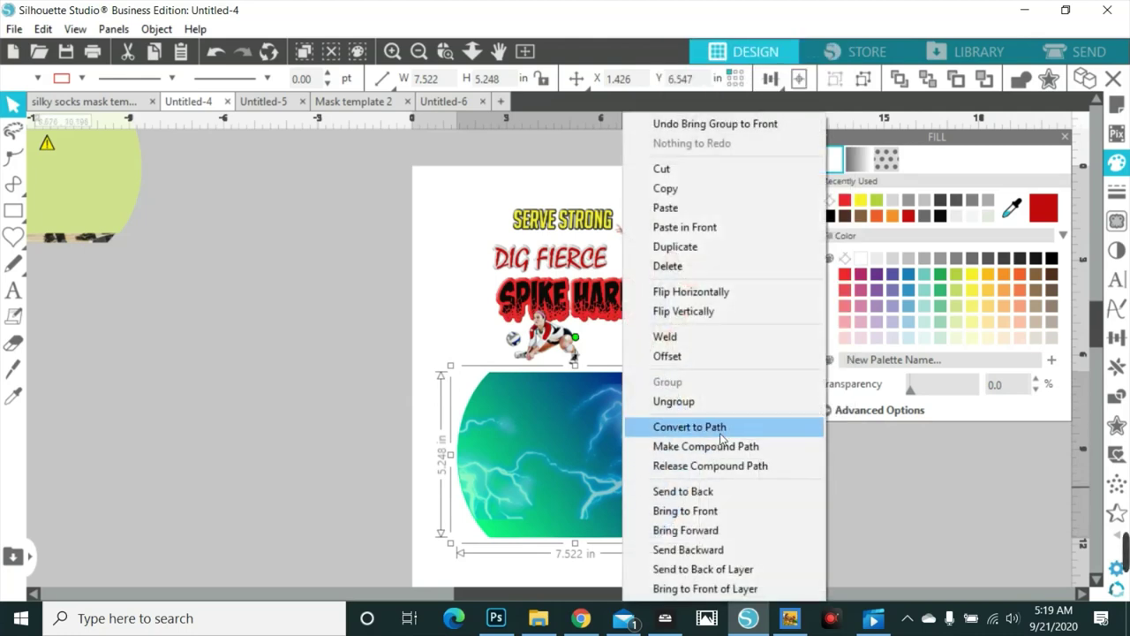
left_click(722, 493)
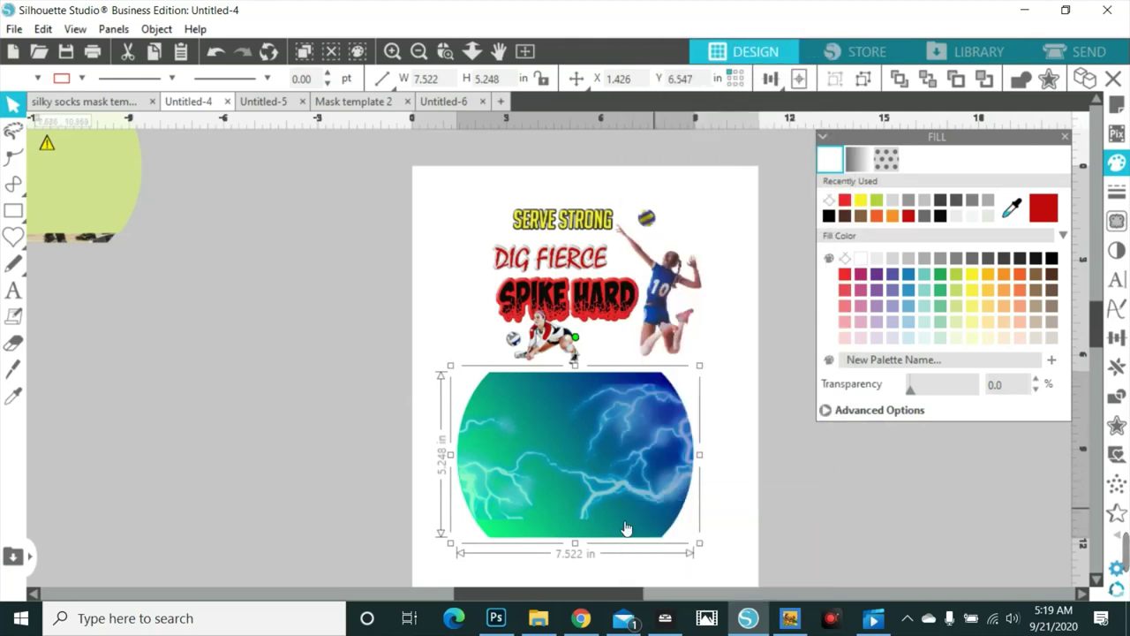
left_click_drag(615, 518, 632, 370)
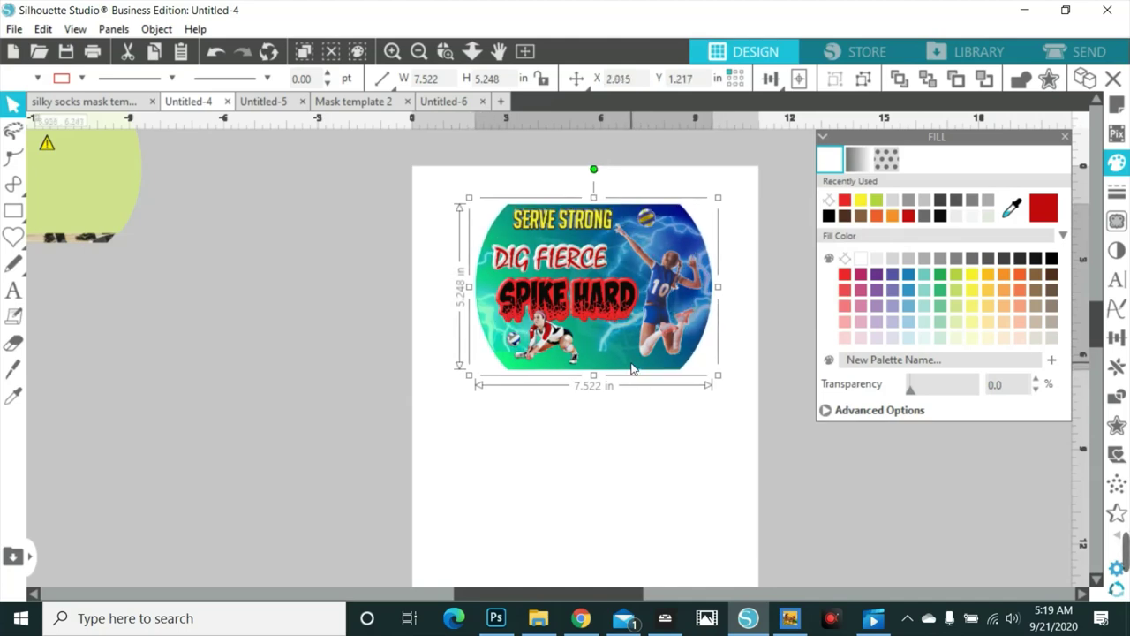
- Move the lightning background group off the page, then ungroup it and delete the lightning piece
left_click_drag(632, 370, 346, 397)
right_click(342, 389)
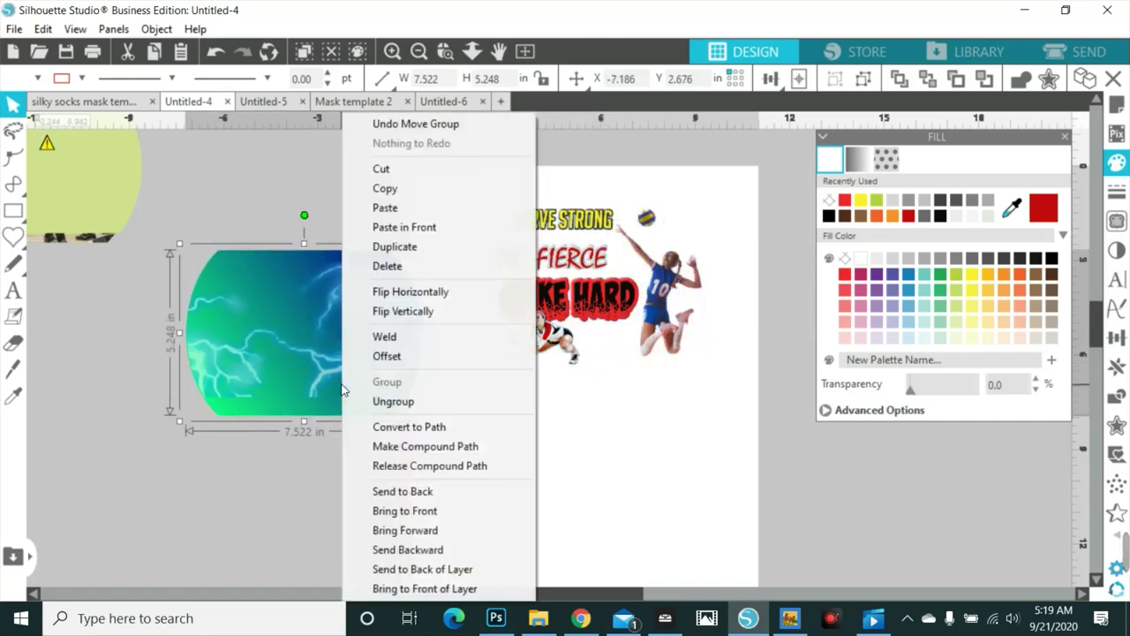
left_click(393, 401)
left_click(334, 458)
left_click_drag(323, 379, 379, 505)
key("Delete")
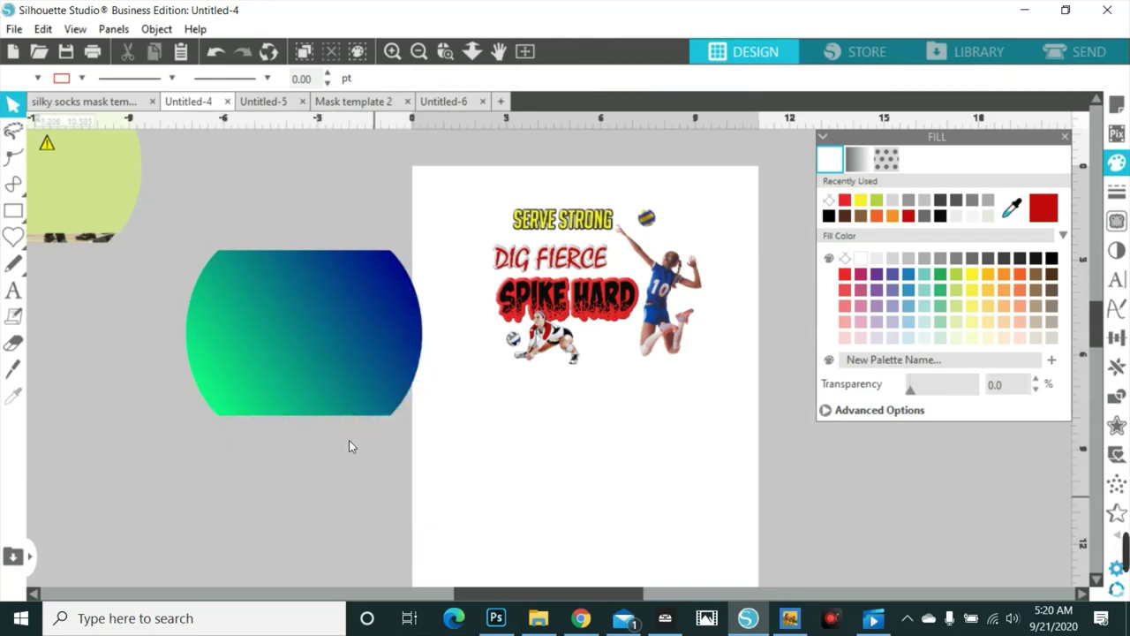
- Merge the Lightning-Free-PNG-Image file into the design and place it on the page below the player graphics
left_click(14, 29)
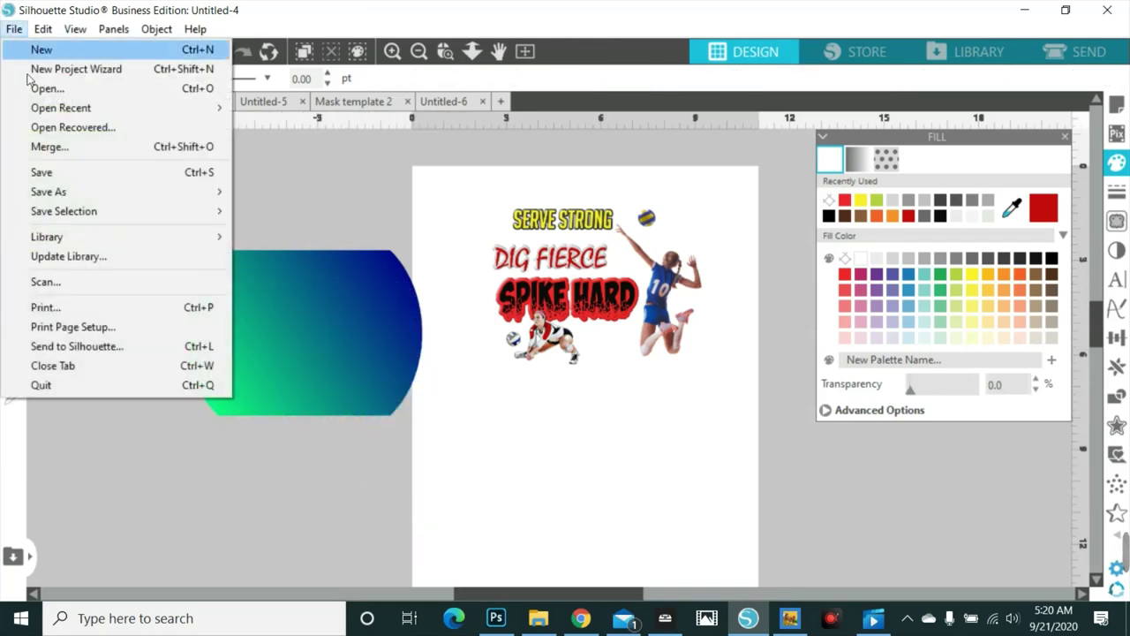
left_click(68, 148)
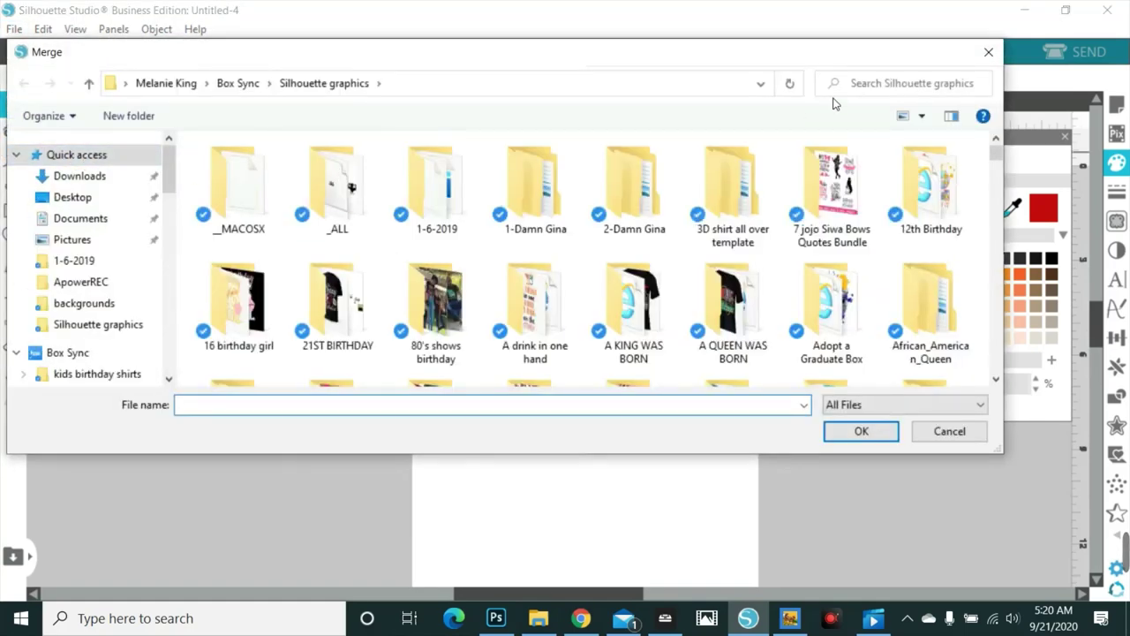
left_click(864, 85)
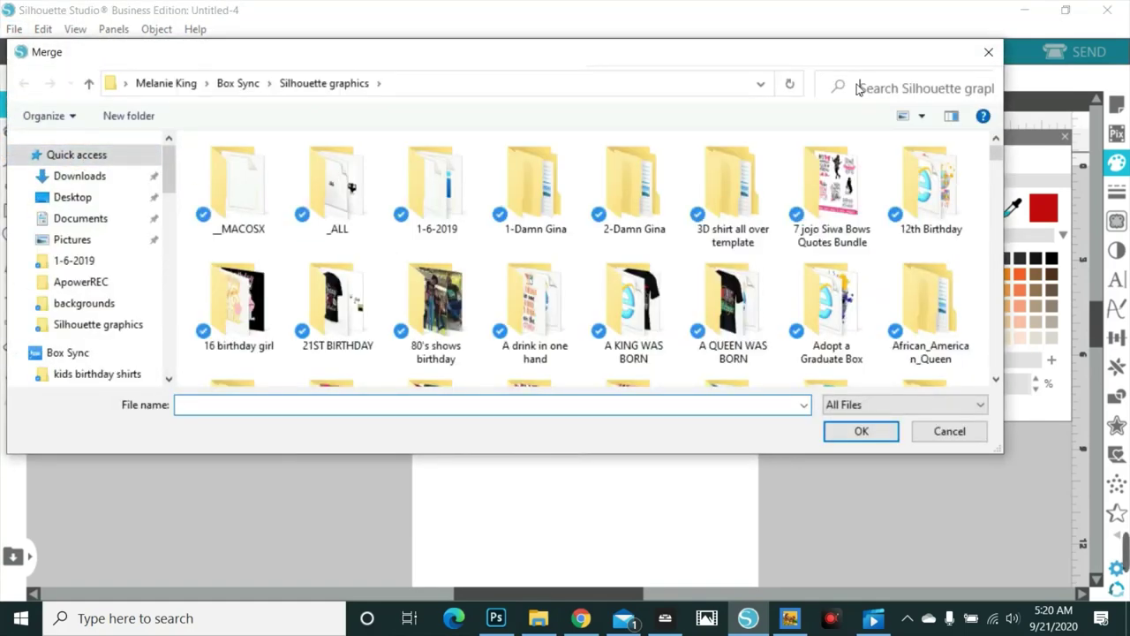
left_click(885, 132)
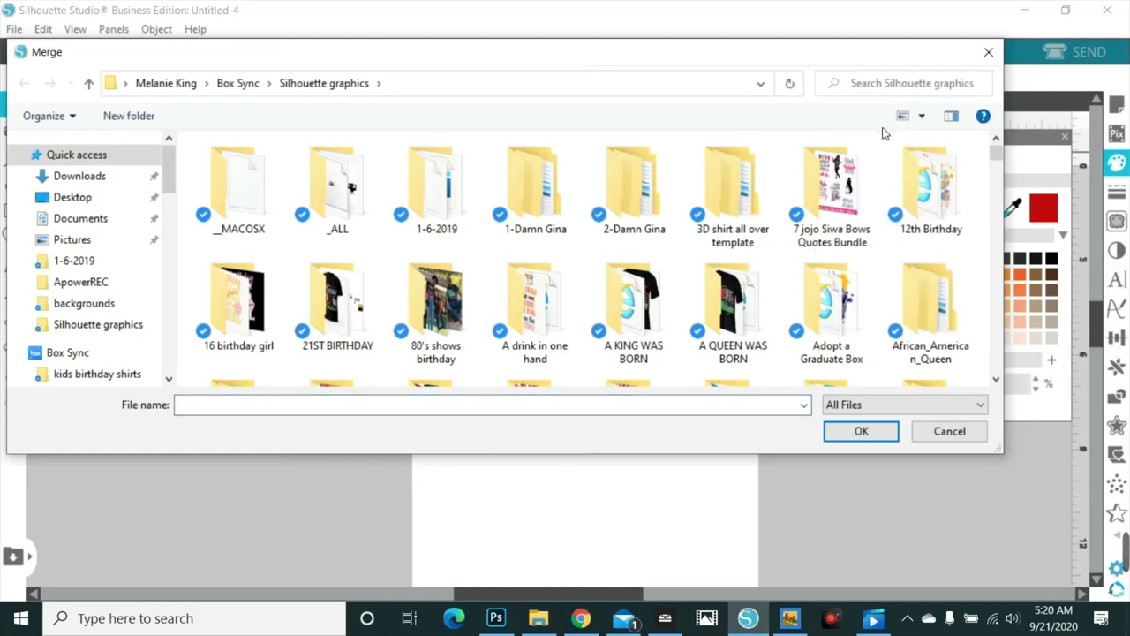
left_click(870, 85)
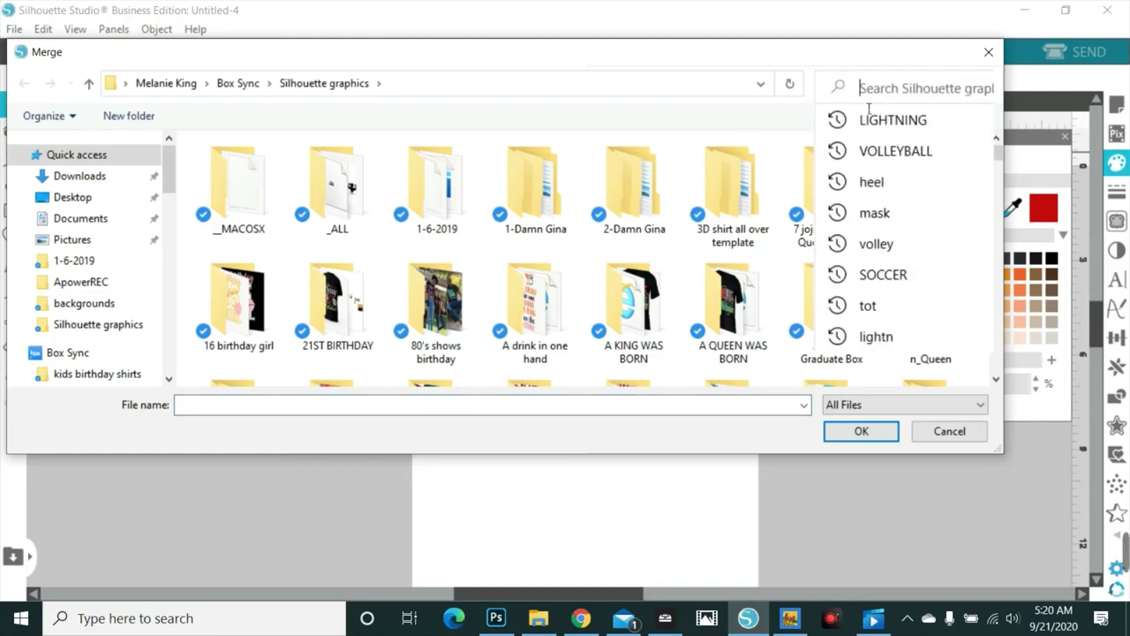
left_click(863, 120)
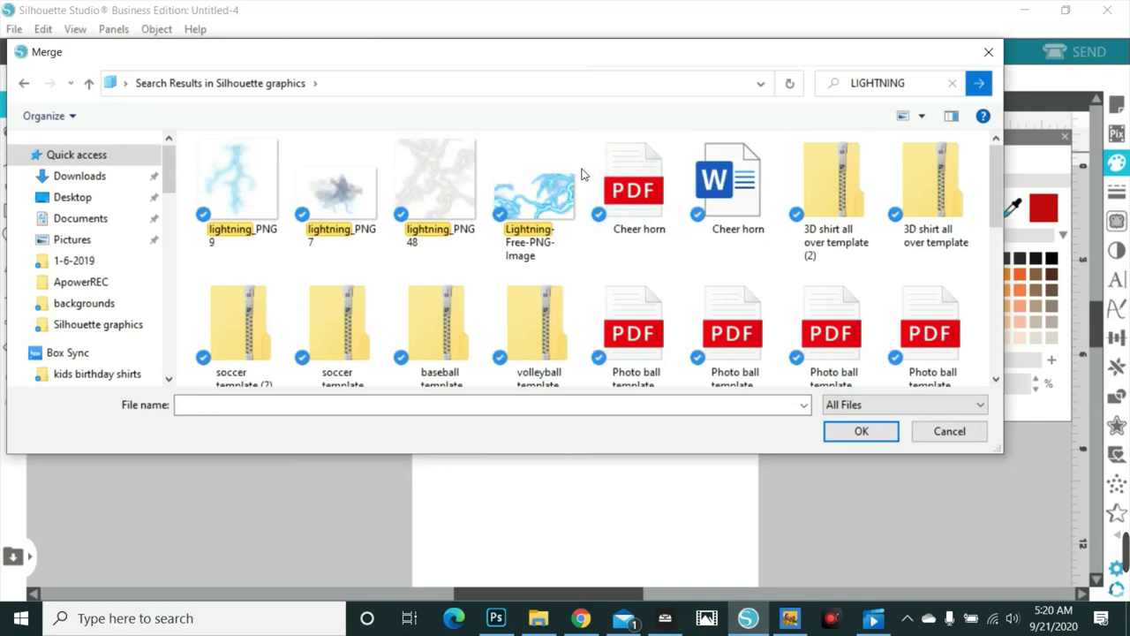
left_click(551, 210)
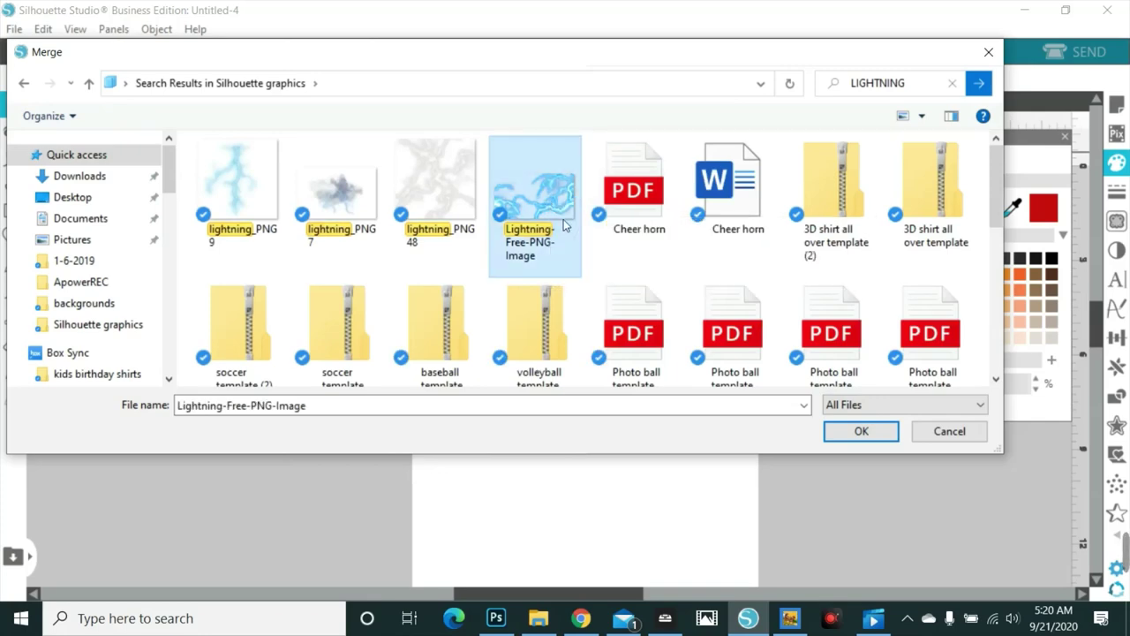
left_click(860, 431)
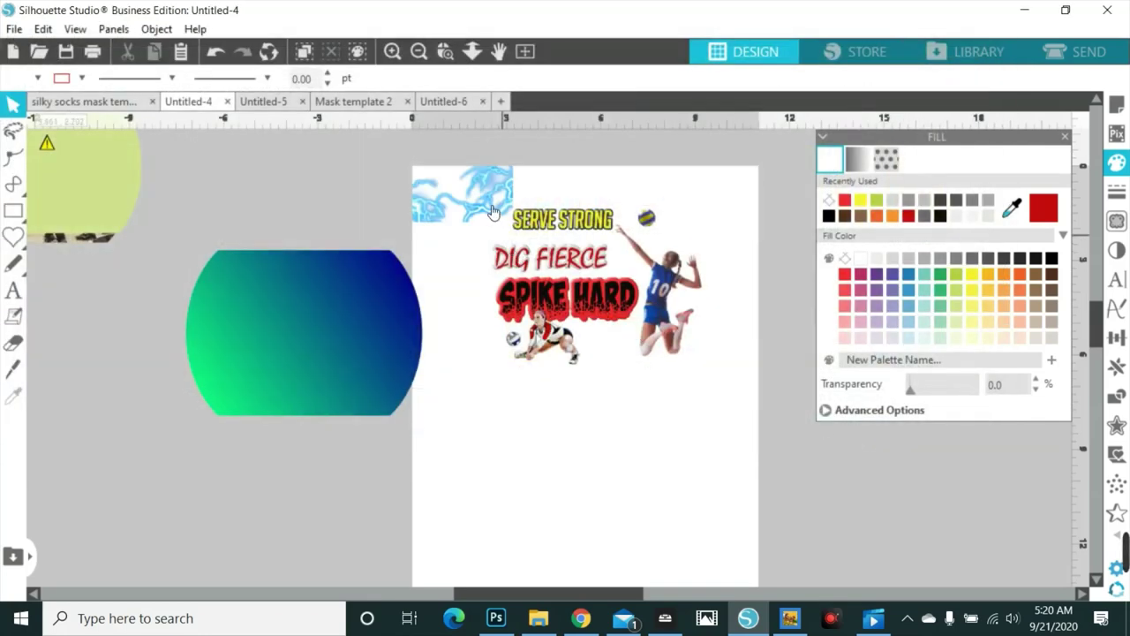
left_click_drag(493, 212, 556, 468)
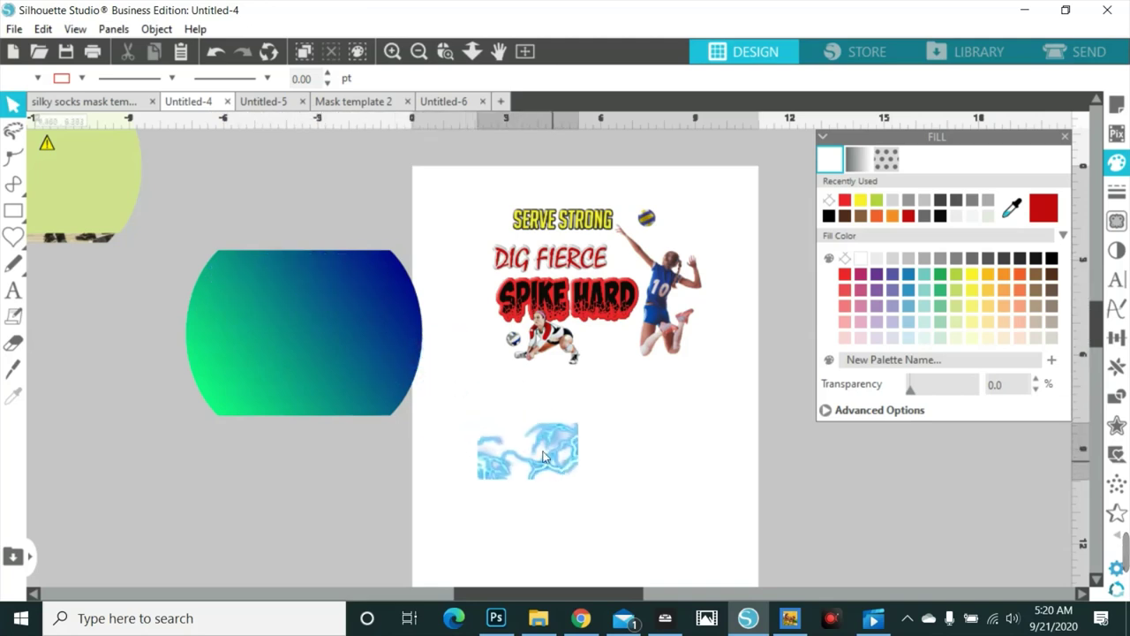
- Duplicate the gradient mask shape and place the copy below the original beside the page
left_click(379, 370)
key("ctrl+d")
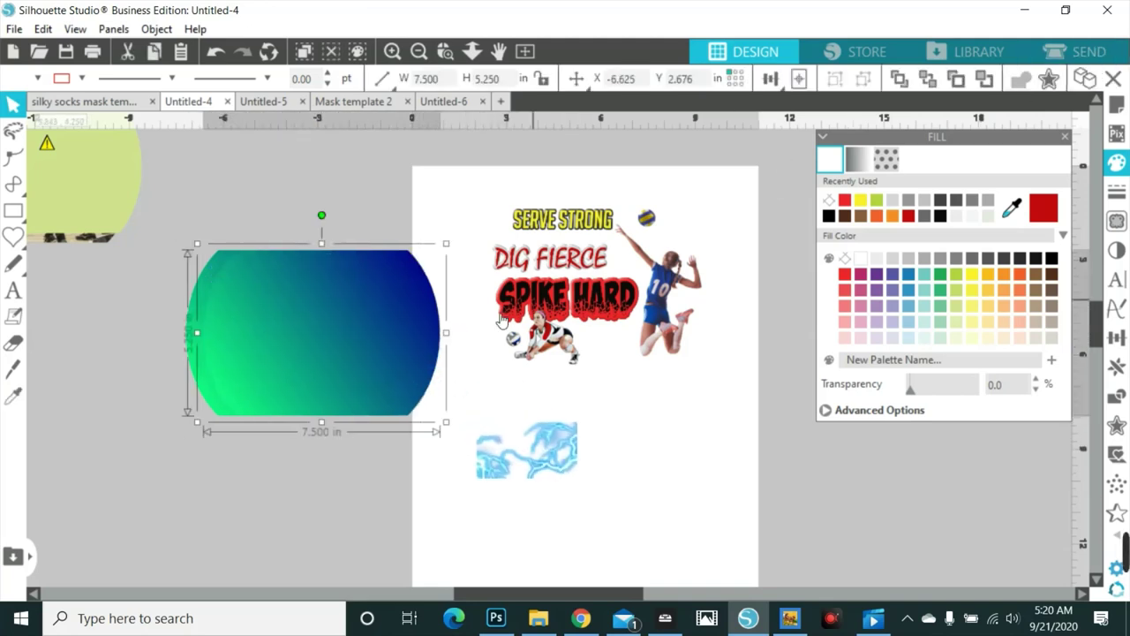
left_click_drag(438, 274, 373, 473)
scroll(454, 451, "down", 2)
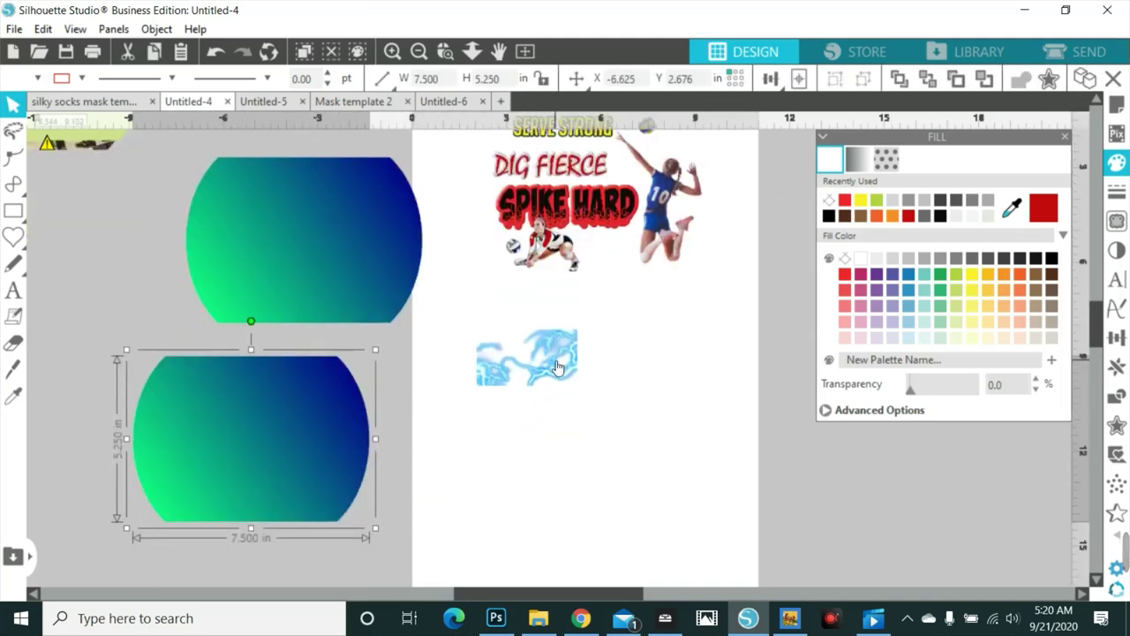
- Move the lightning image onto the lower gradient mask copy and bring it to the front
left_click_drag(558, 368, 180, 390)
right_click(471, 420)
left_click(583, 510)
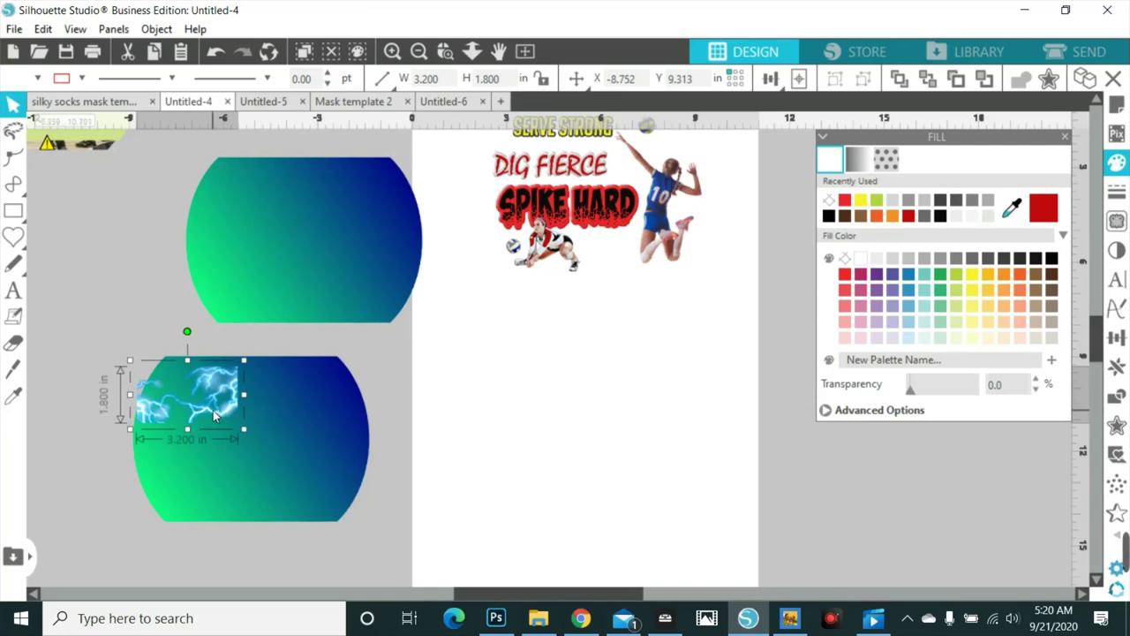
- Enlarge and stretch the lightning image to about 7.74 by 5.19 in to cover the lower gradient mask copy
left_click_drag(244, 430, 410, 525)
left_click_drag(371, 488, 367, 486)
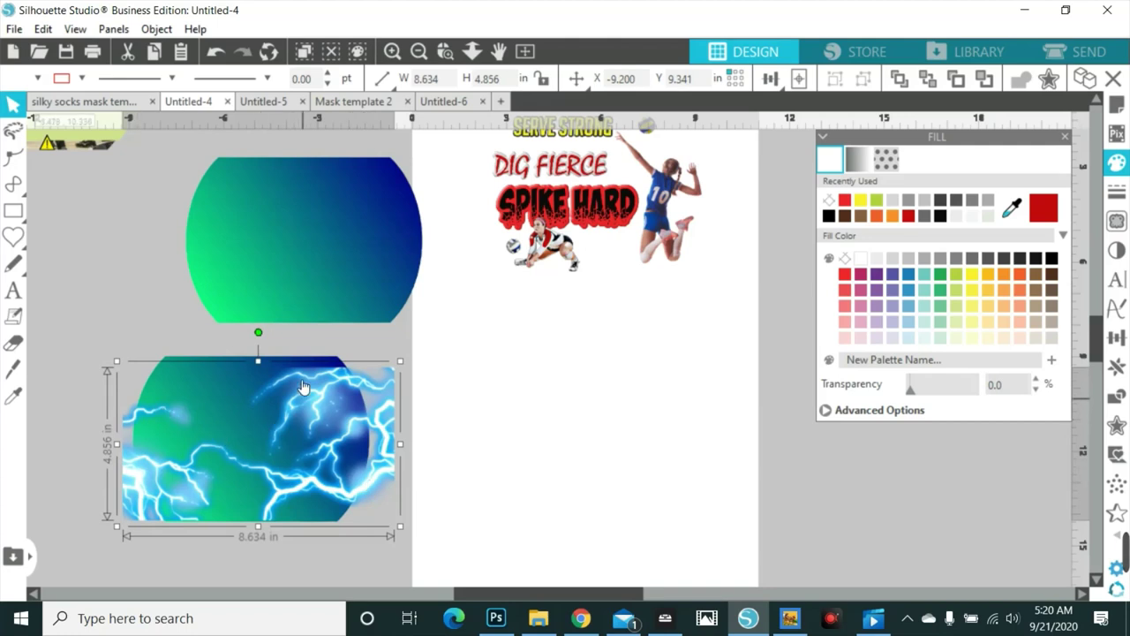
left_click_drag(261, 360, 261, 351)
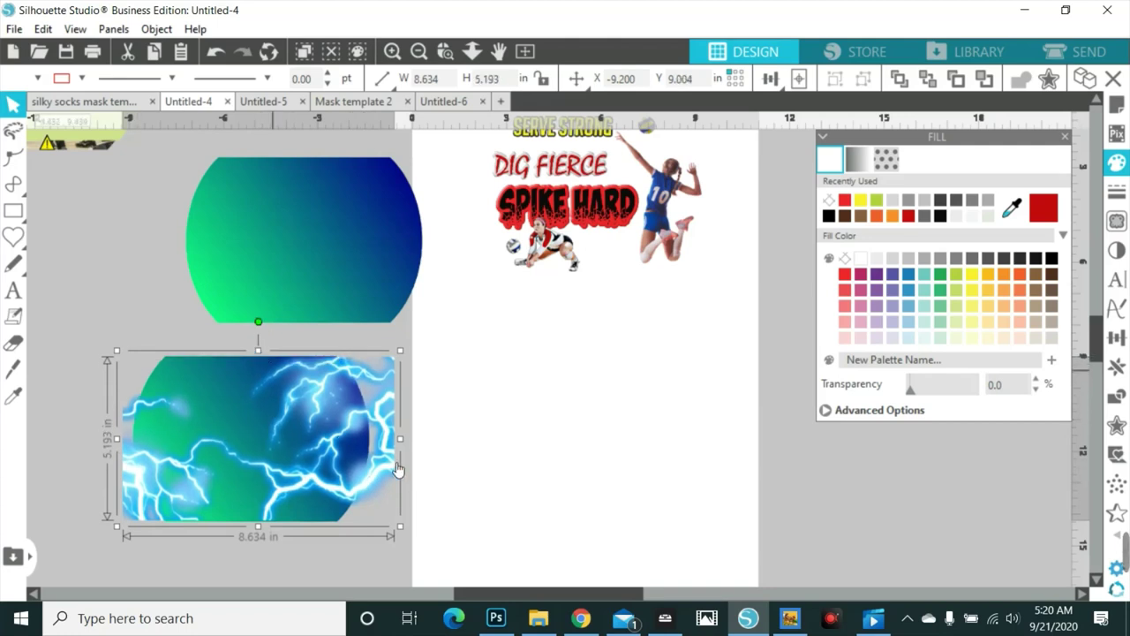
left_click_drag(400, 441, 378, 448)
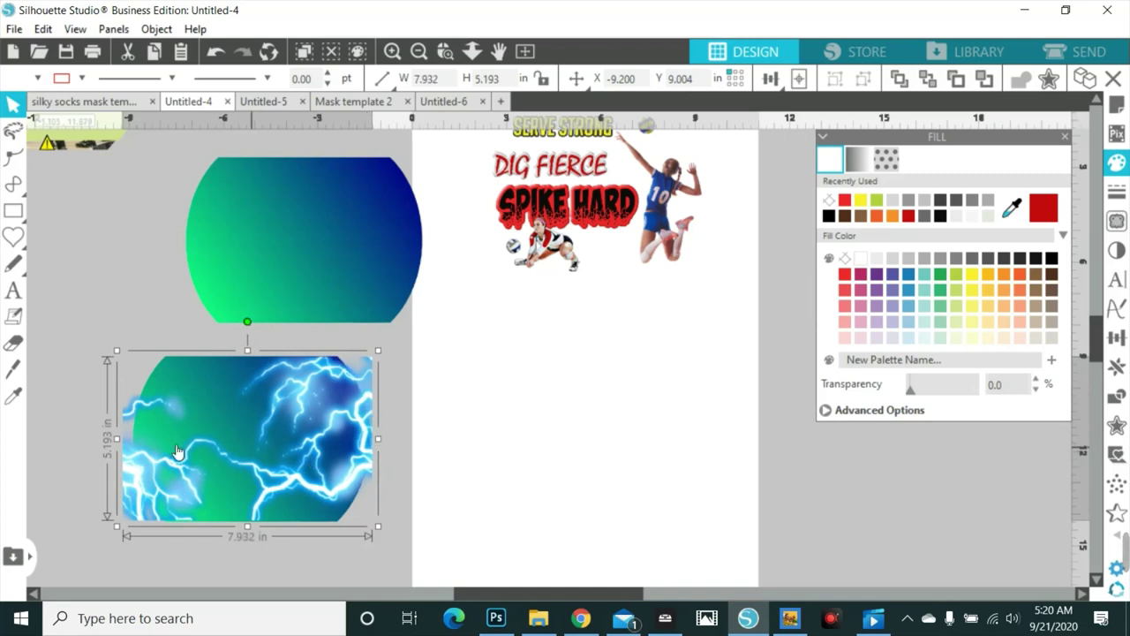
left_click_drag(122, 442, 126, 441)
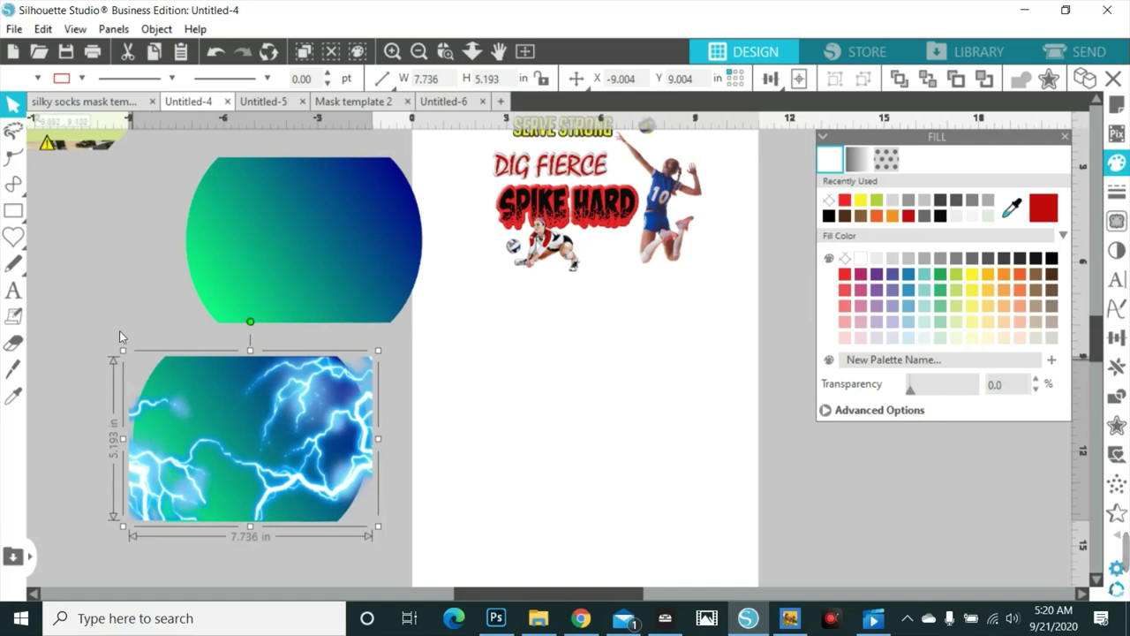
- Move the upper gradient mask out of the way and divide the lightning image with the lower gradient mask copy
left_click(237, 316, "shift")
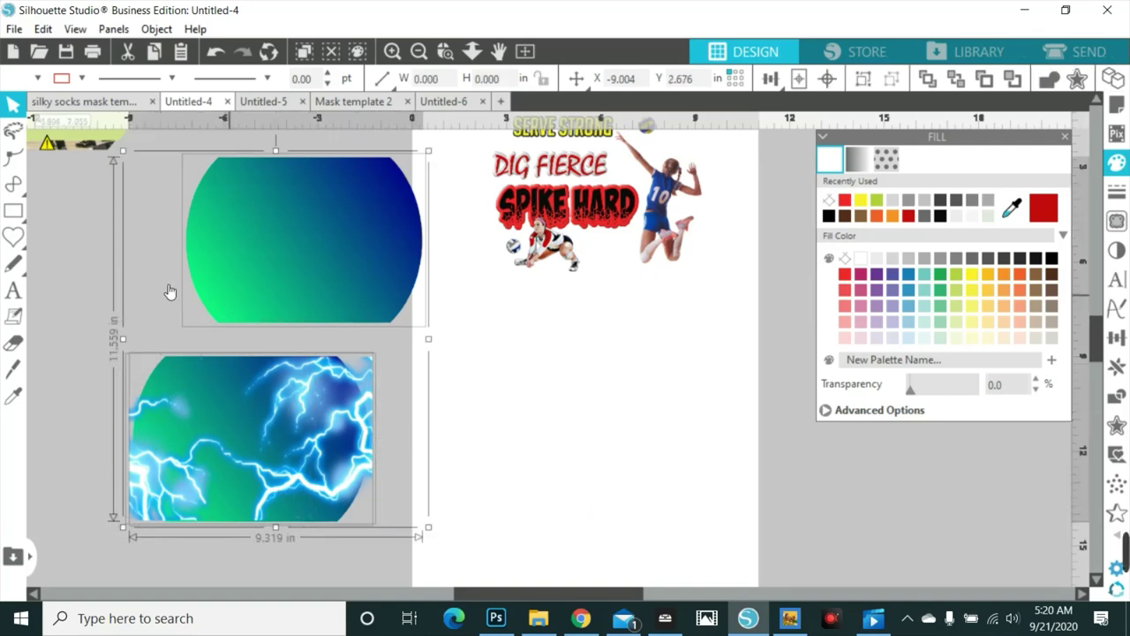
left_click_drag(169, 291, 176, 209)
left_click_drag(149, 310, 378, 560)
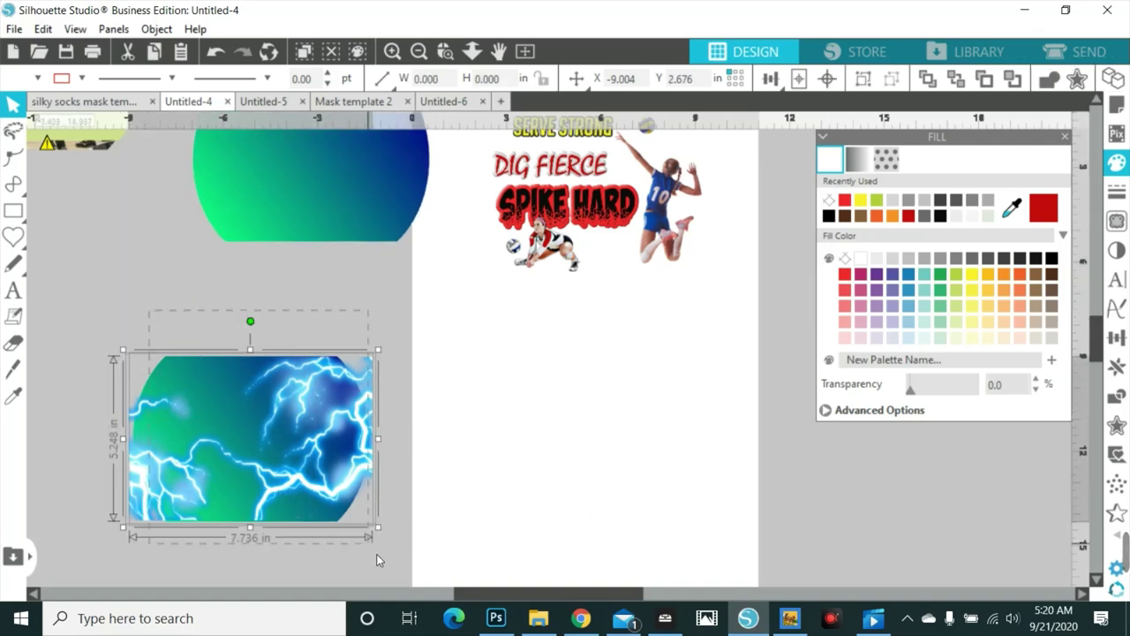
left_click(1114, 400)
left_click(861, 246)
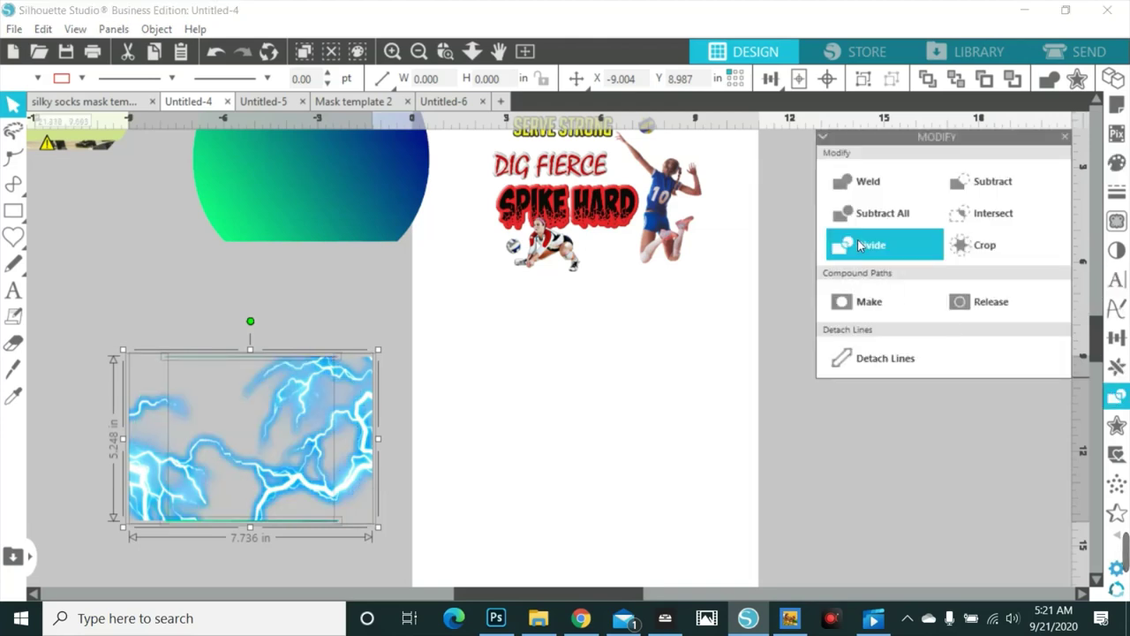
- Separate the mask-shaped lightning piece onto the page and delete the leftover divided pieces
left_click(398, 309)
left_click_drag(313, 414, 640, 433)
left_click_drag(88, 315, 371, 523)
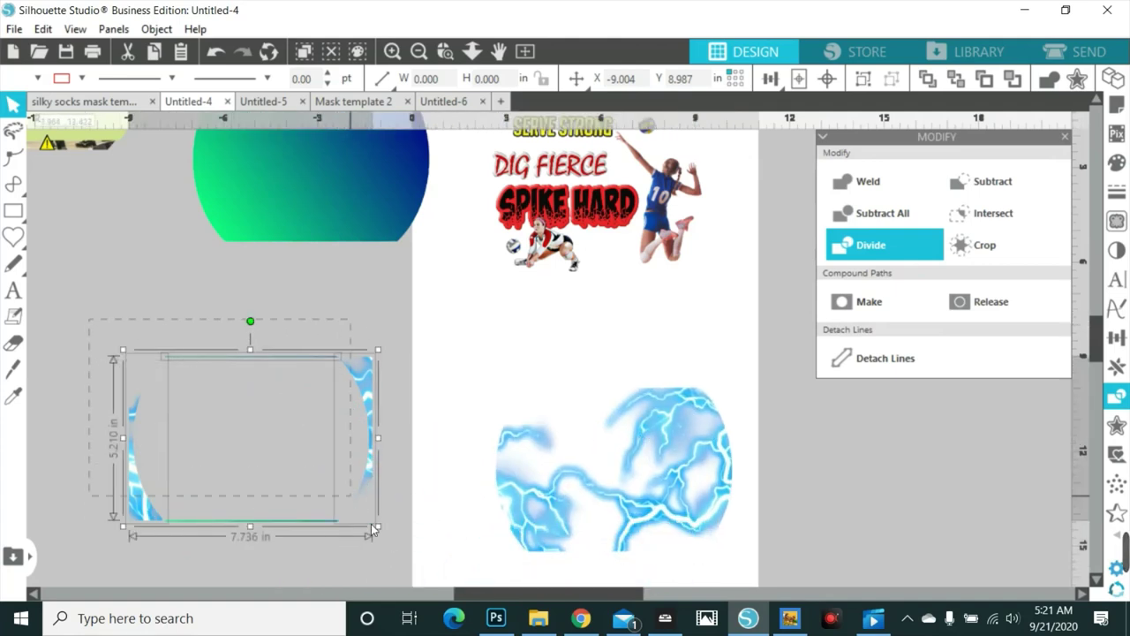
key("Delete")
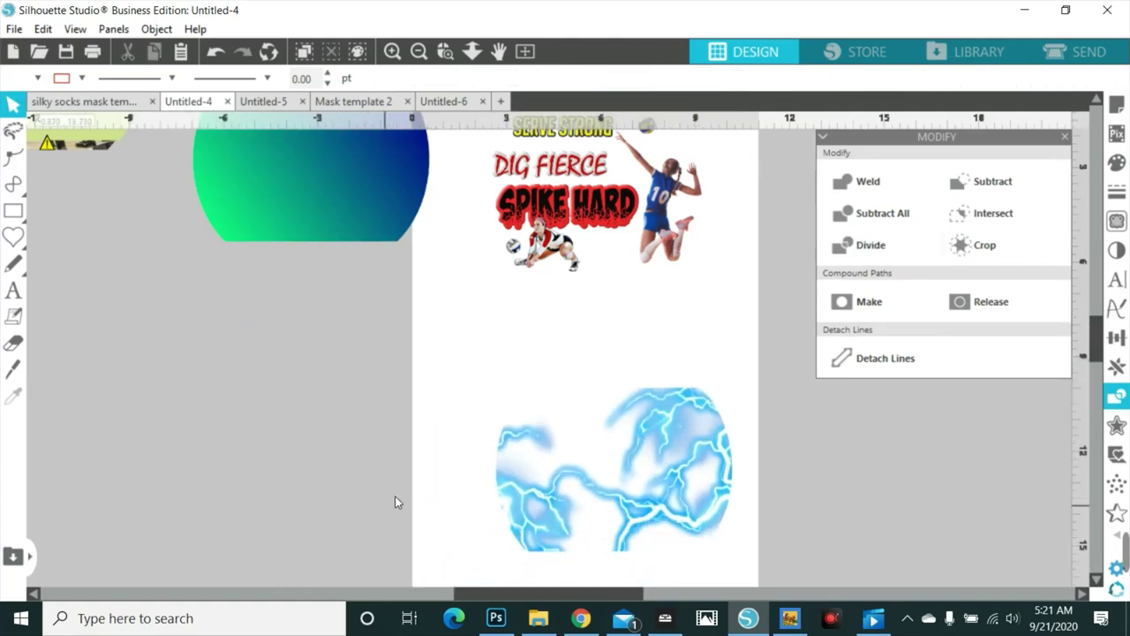
- Place the trimmed lightning over the remaining gradient mask and set its transparency to 32%
scroll(395, 502, "up", 2)
left_click_drag(658, 505, 359, 198)
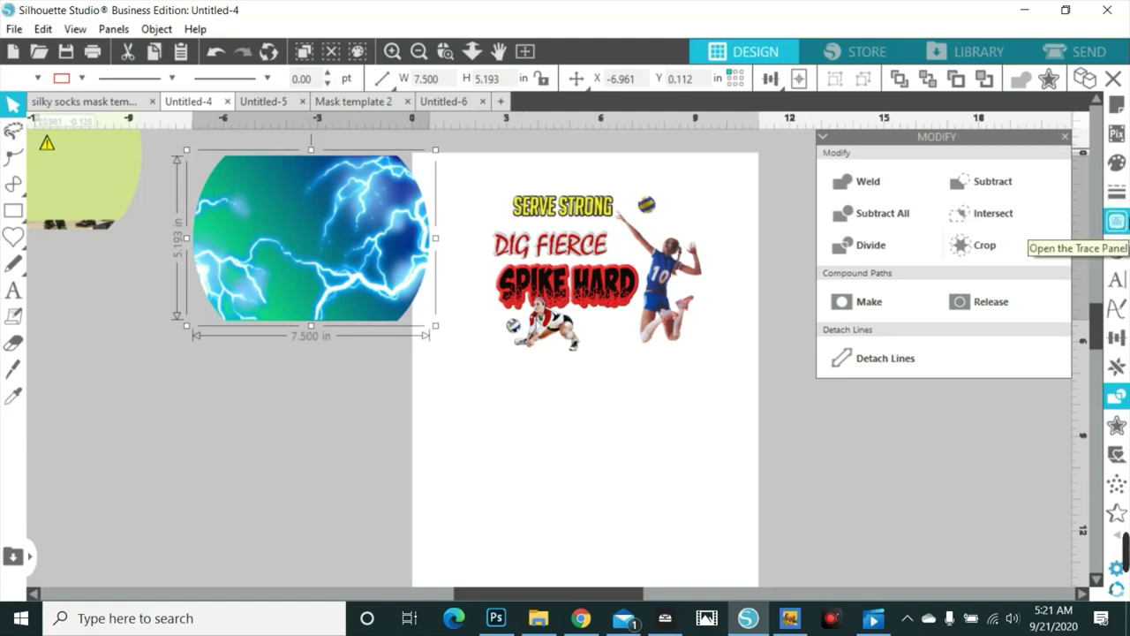
left_click(1117, 163)
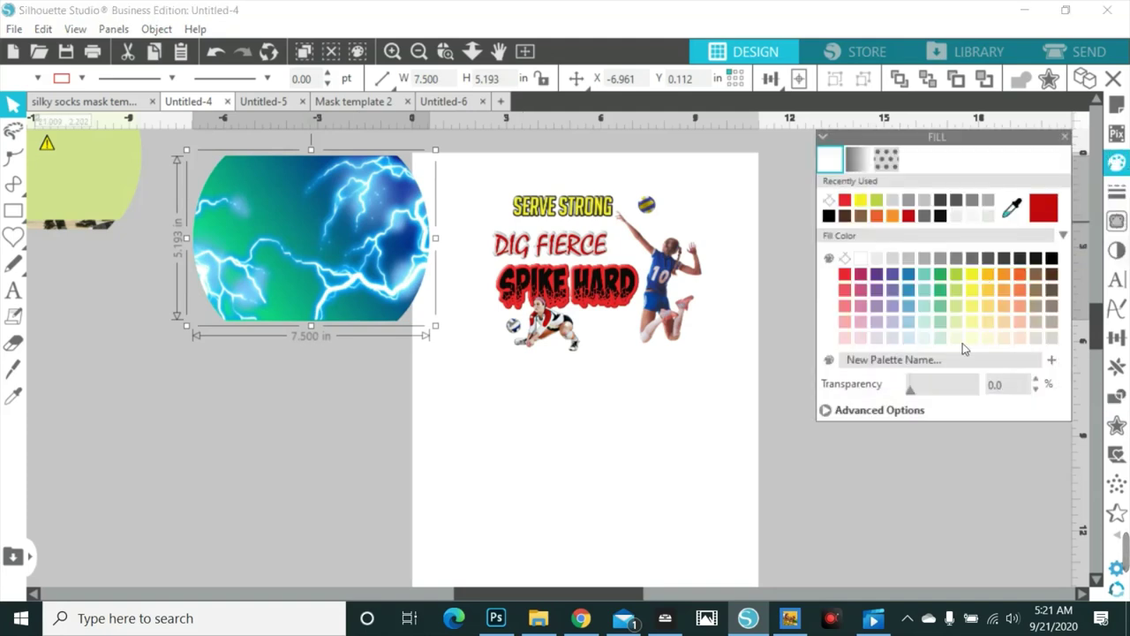
left_click_drag(916, 398, 932, 393)
scroll(570, 382, "up", 2)
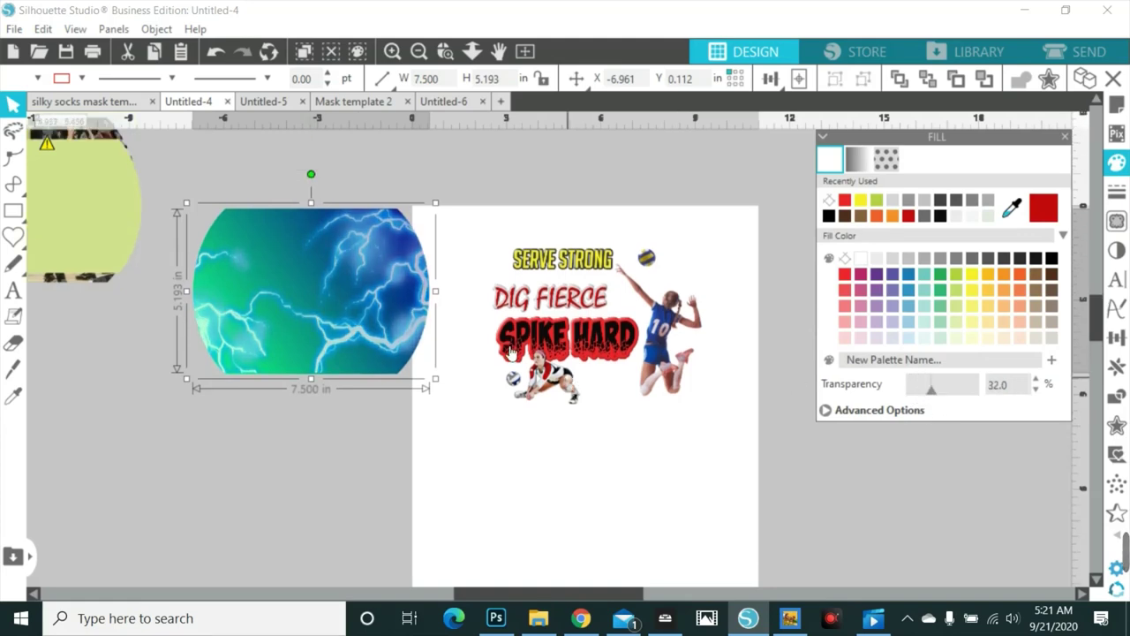
- Group the lightning with the gradient mask underneath it
left_click(272, 193)
left_click(411, 351)
right_click(381, 346)
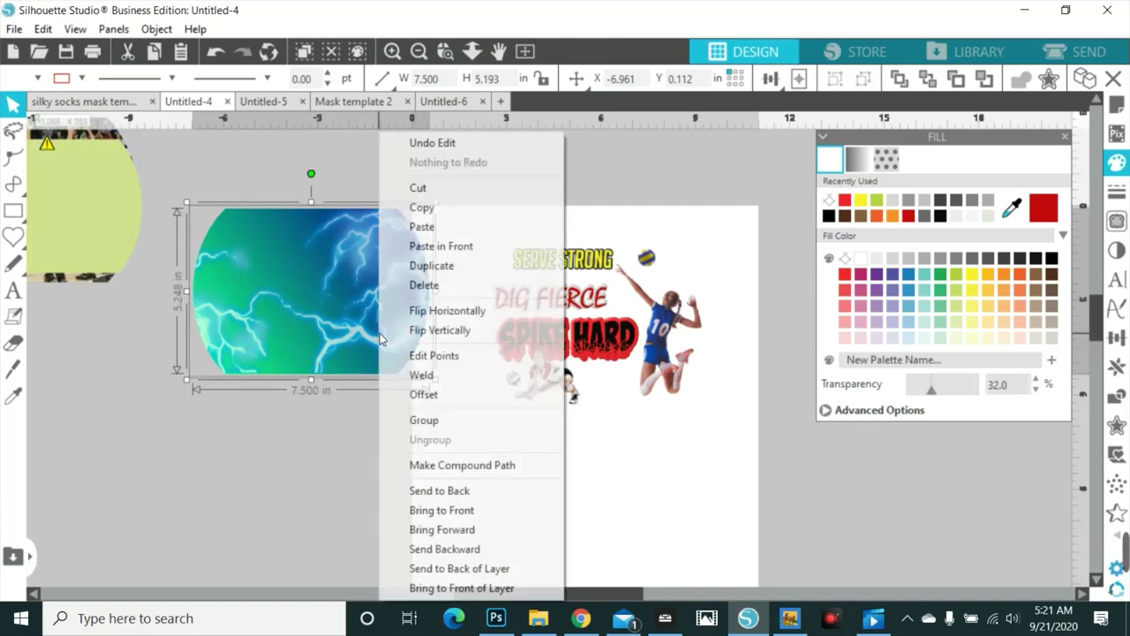
left_click(434, 397)
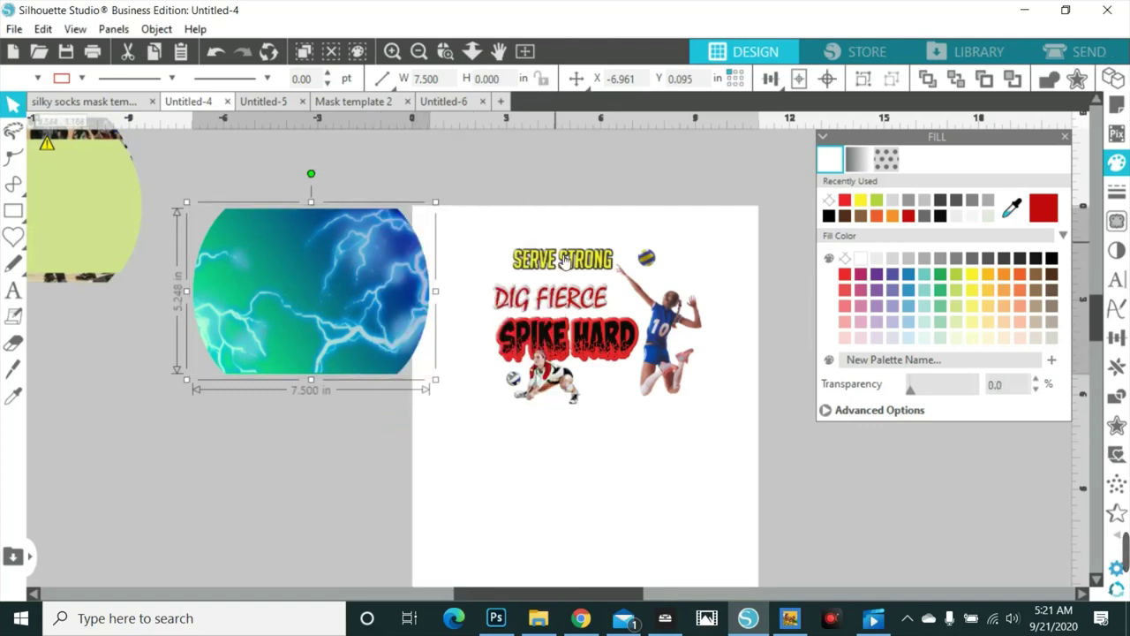
- Move the slogan clear of the players, and bring the faint volleyball silhouette to the front on the mask's green side at 69% transparency
left_click_drag(579, 246, 469, 441)
left_click_drag(500, 226, 565, 318)
left_click_drag(516, 271, 368, 198)
right_click(454, 239)
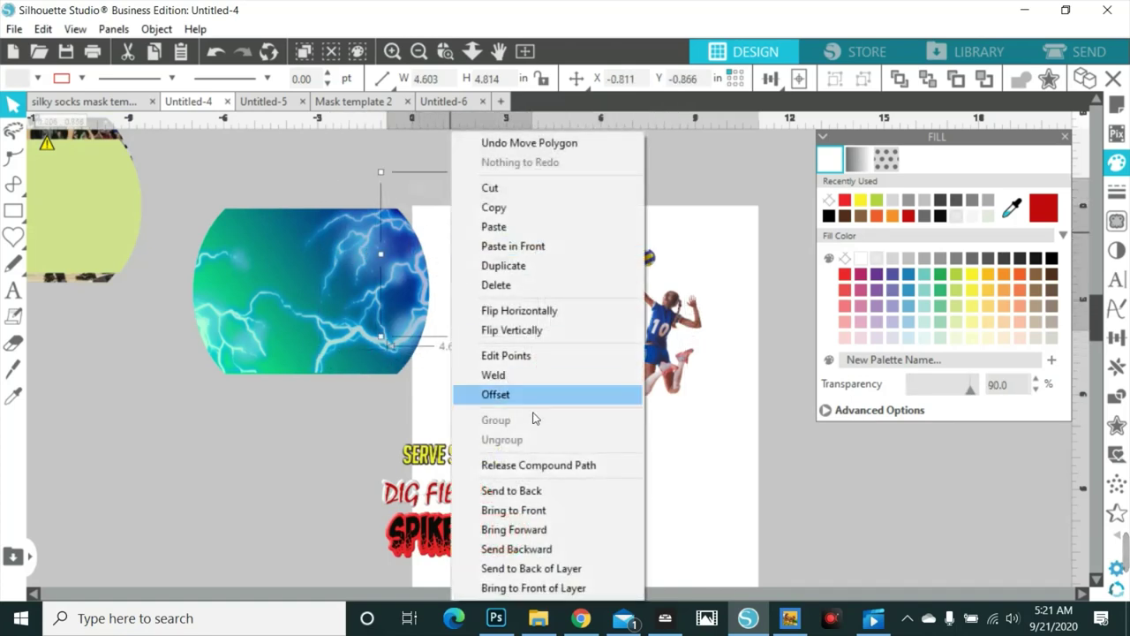
left_click(512, 490)
left_click_drag(325, 287, 300, 290)
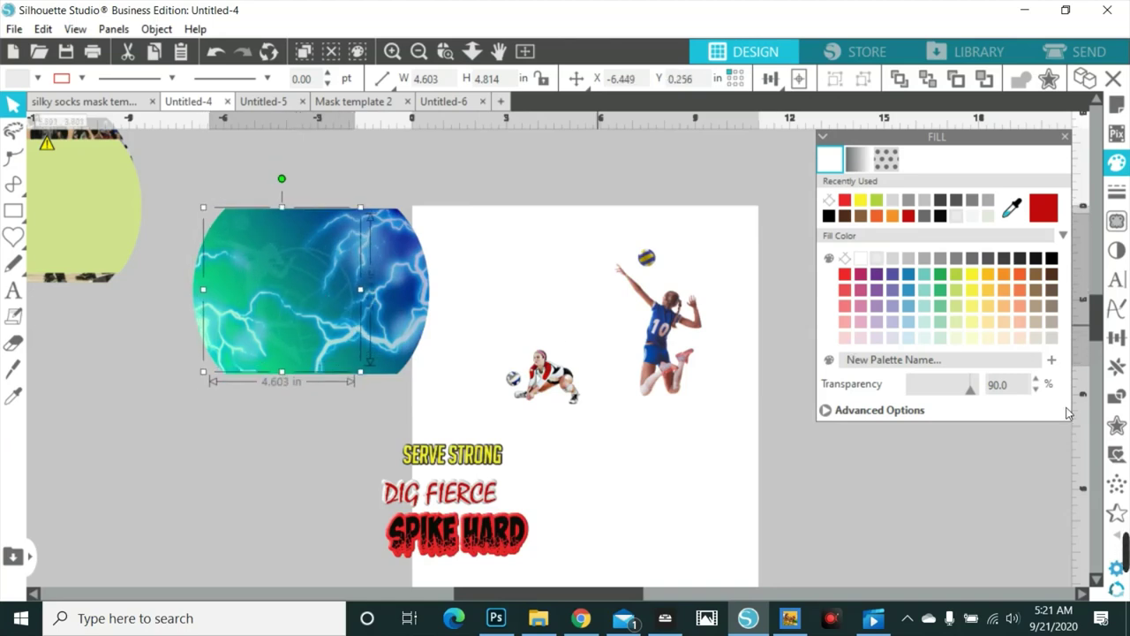
left_click_drag(974, 403, 954, 402)
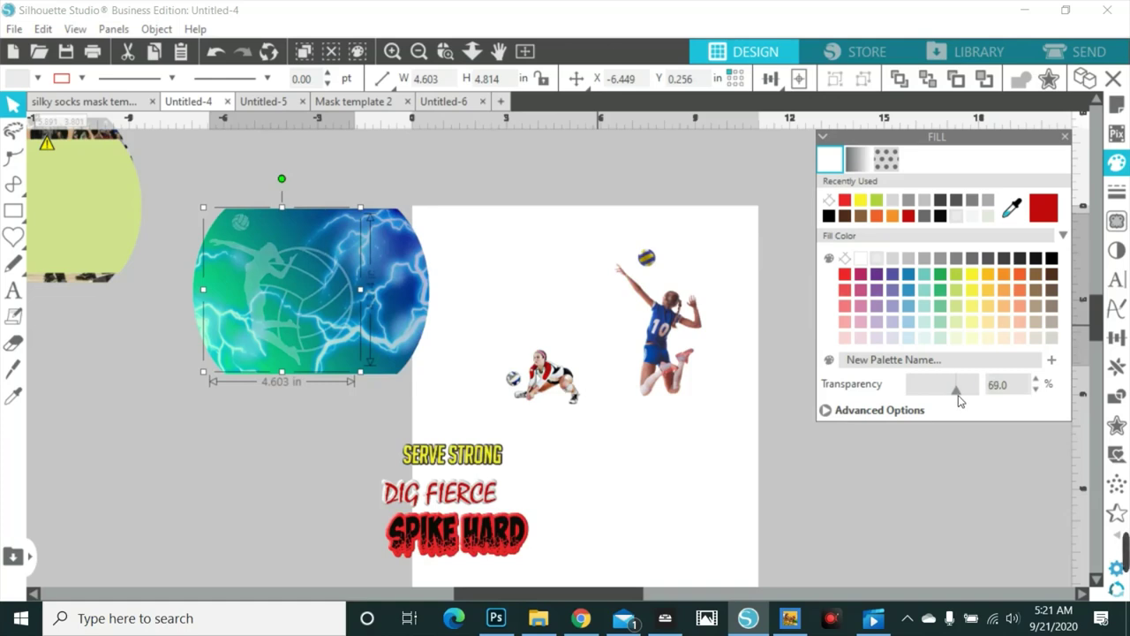
- Bring the jumping player in the blue uniform to the front and place her on the blue side of the mask
left_click(675, 311)
right_click(674, 311)
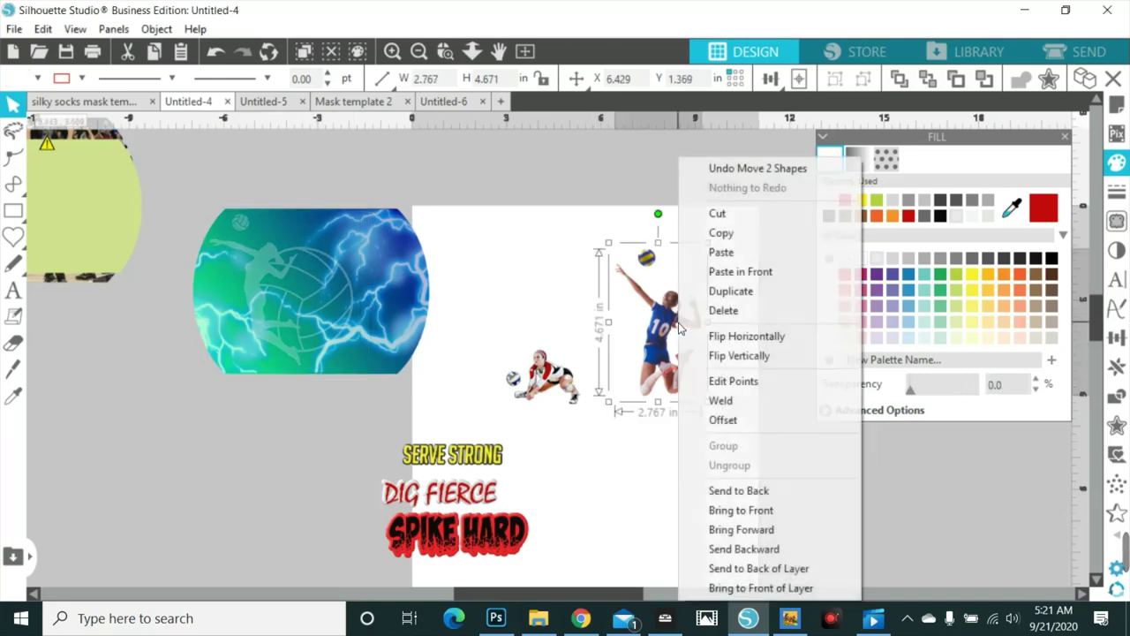
left_click(742, 509)
left_click_drag(664, 330, 349, 299)
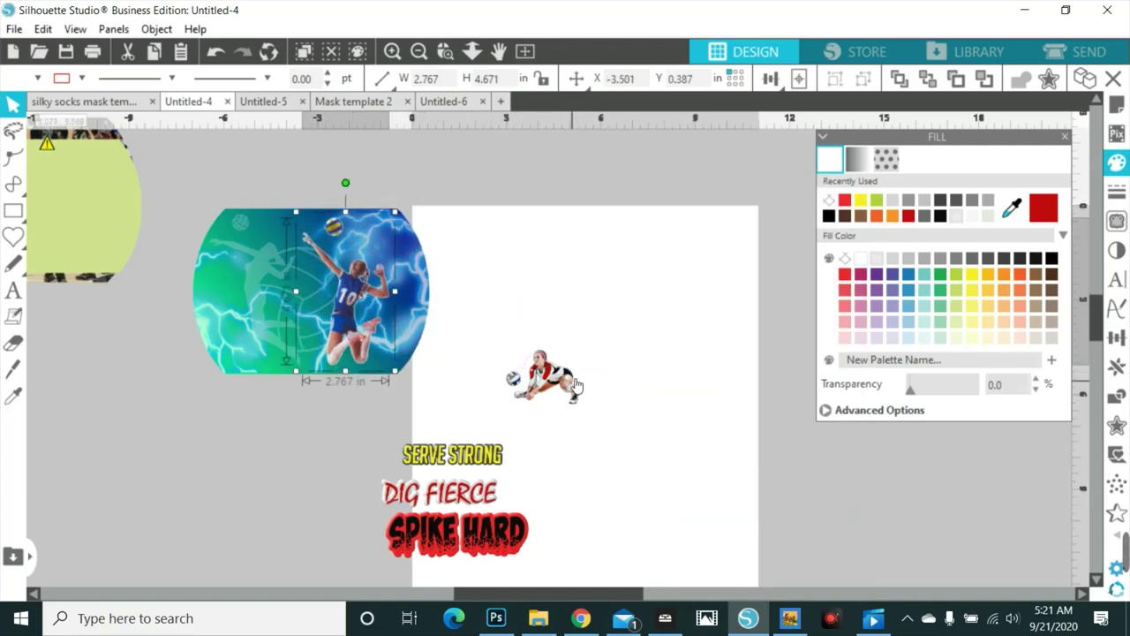
- Try placing the diving player on the mask, and set her beside the slogan below the mask instead
left_click_drag(562, 378, 301, 374)
right_click(521, 362)
left_click(579, 510)
left_click_drag(494, 455, 466, 441)
left_click(336, 380)
left_click_drag(288, 400, 348, 559)
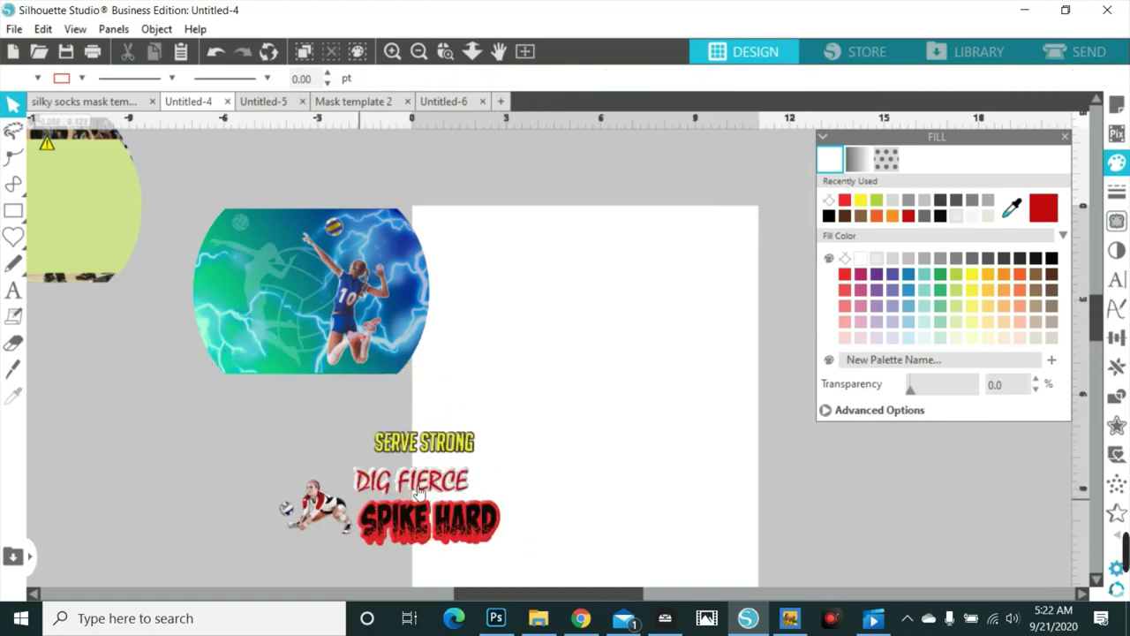
- Bring the slogan to the front on the mask's green side and shift the jumping player toward the opposite edge to make room
right_click(434, 468)
left_click(512, 374)
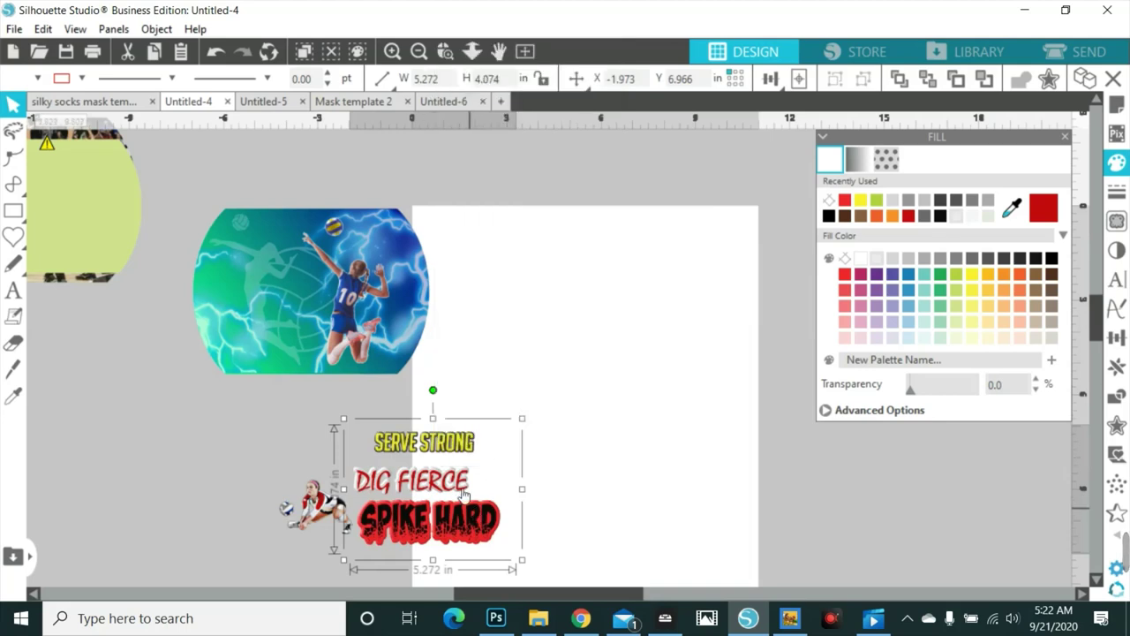
left_click_drag(469, 513, 318, 339)
left_click_drag(371, 293, 379, 304)
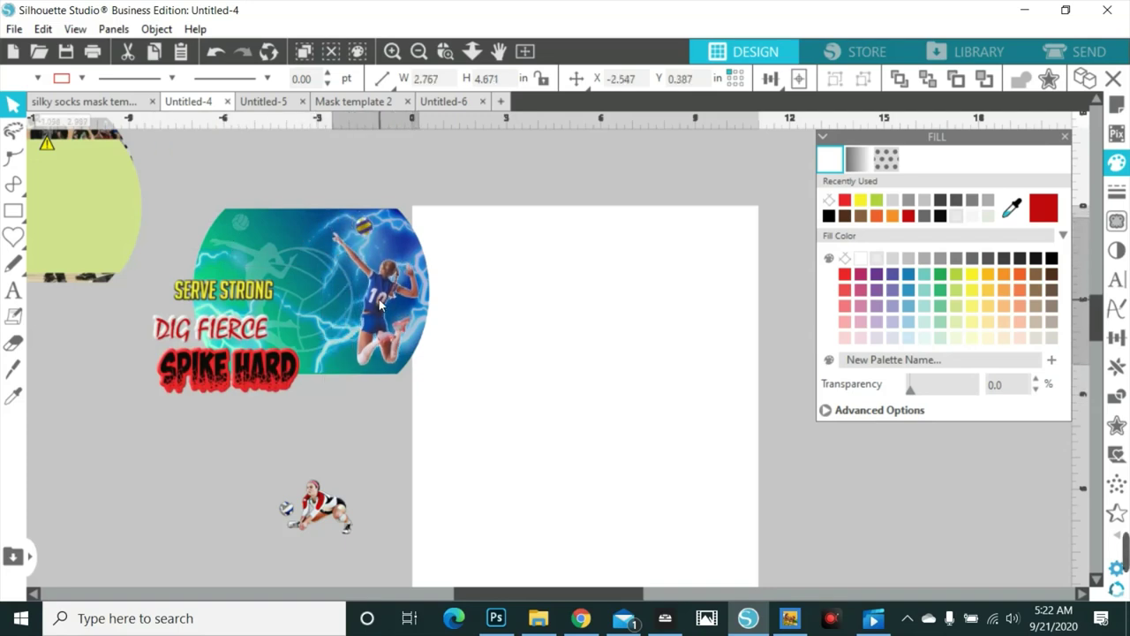
left_click_drag(287, 369, 337, 310)
left_click_drag(338, 314, 338, 317)
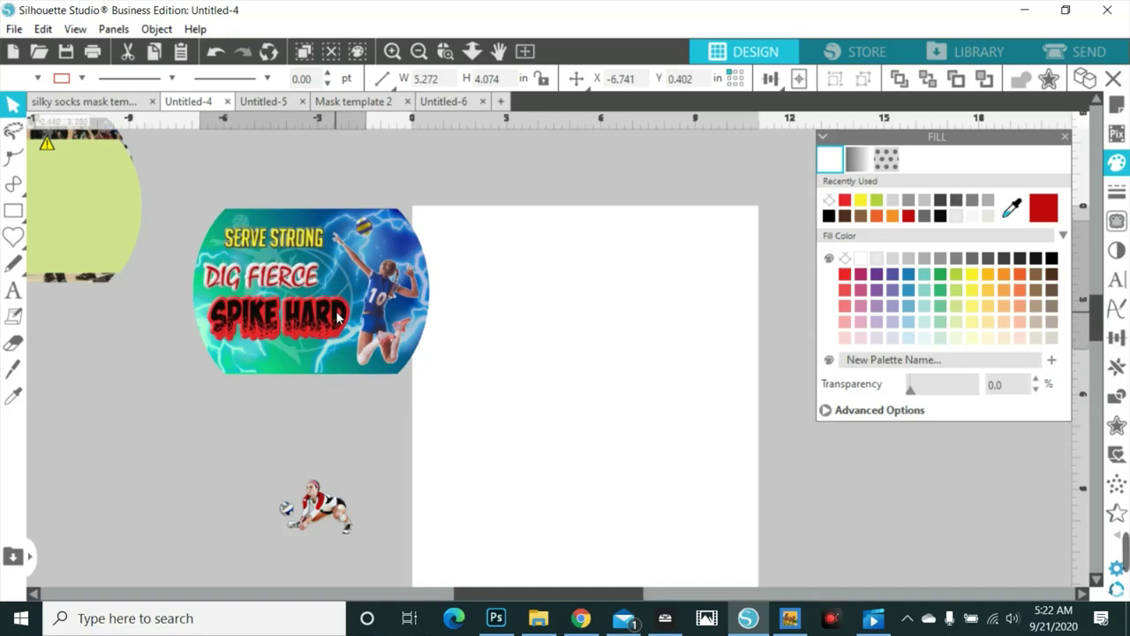
- Bring the diving player to the front, place her under SPIKE HARD on the mask, and fine-tune the slogan's position
left_click(320, 510)
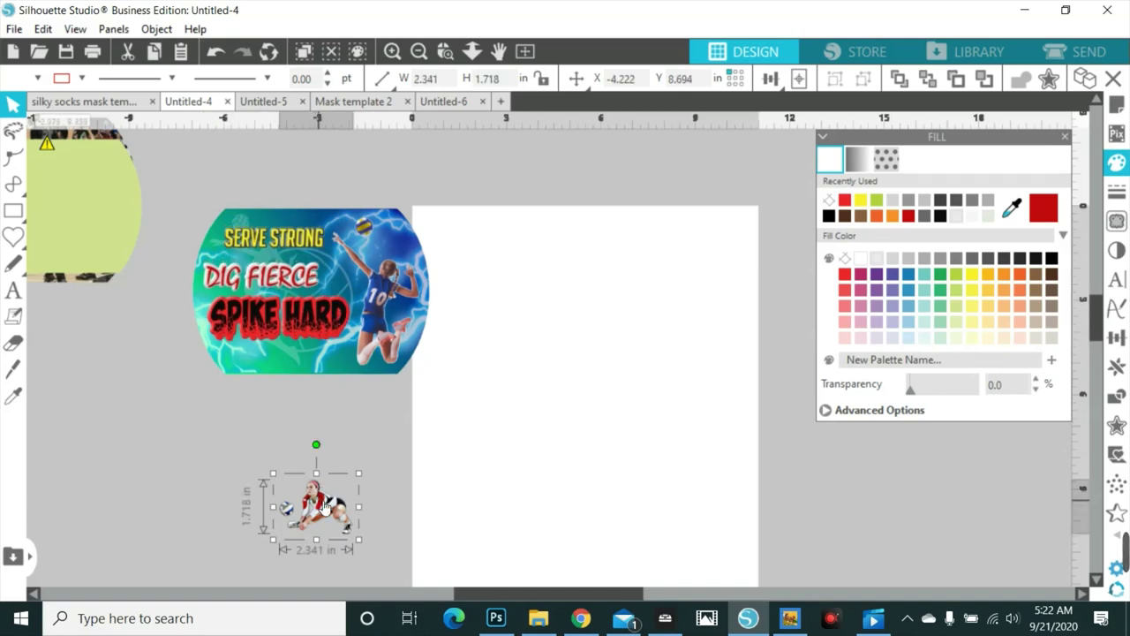
right_click(320, 515)
left_click(397, 409)
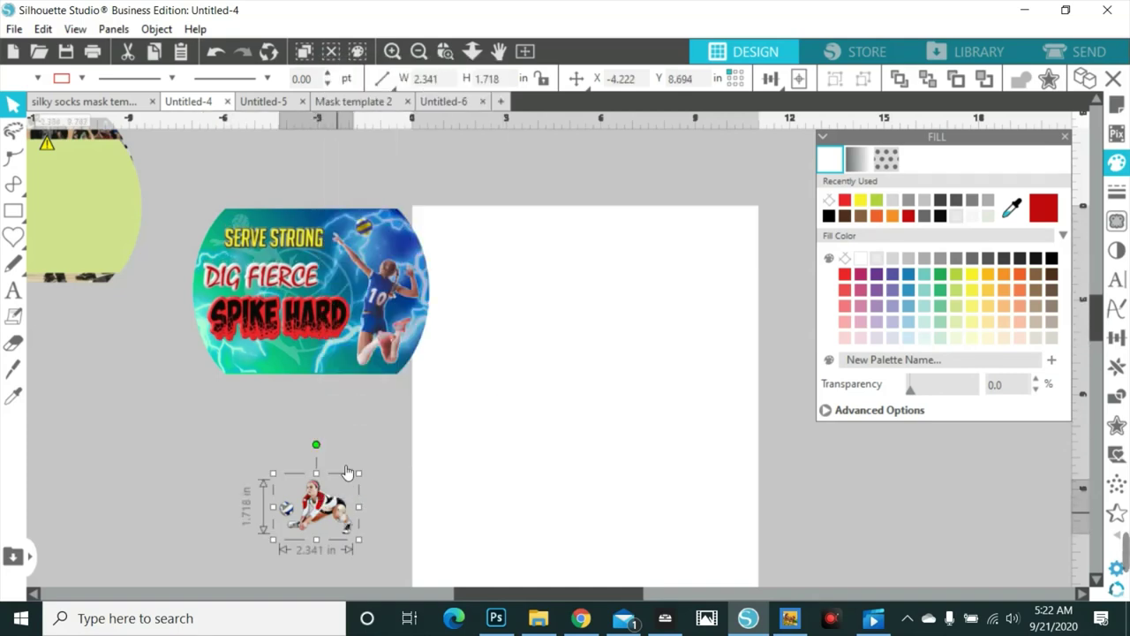
left_click_drag(341, 519, 307, 359)
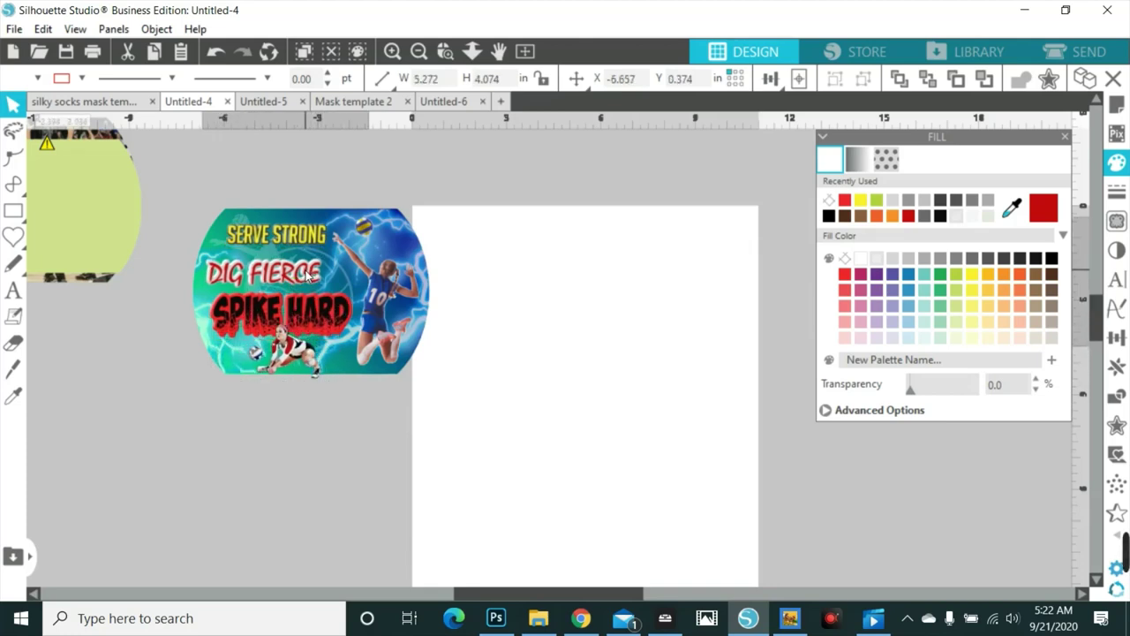
key("Escape")
left_click_drag(310, 356, 303, 349)
key("Escape")
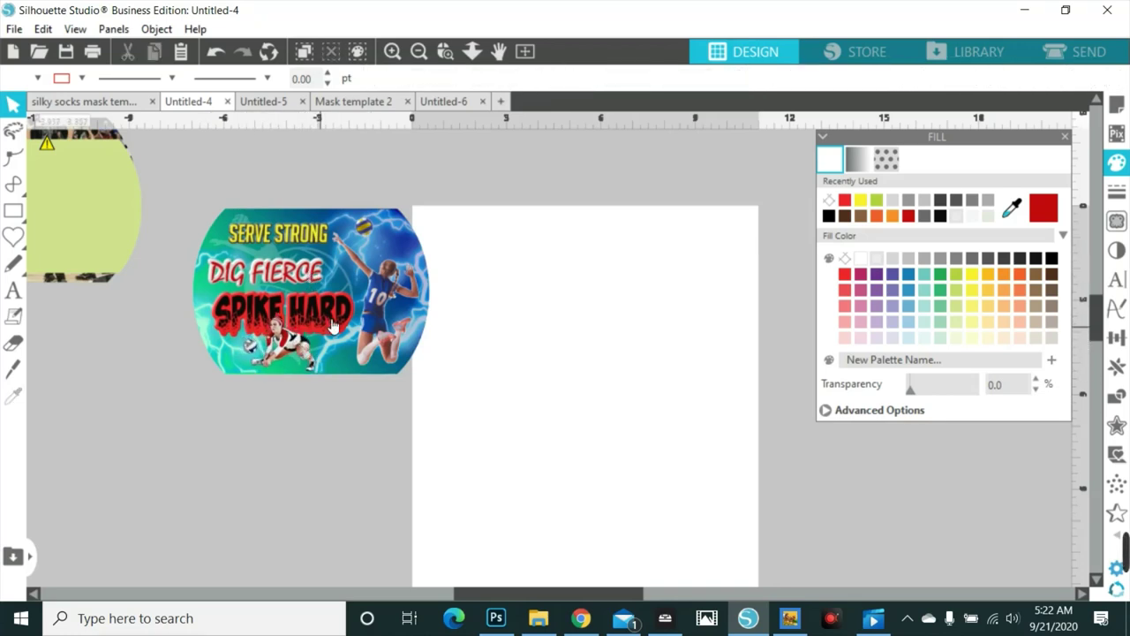
- Group the mask background, slogan and player graphics into one design and place it near the top of the page
left_click(283, 342)
left_click(228, 219)
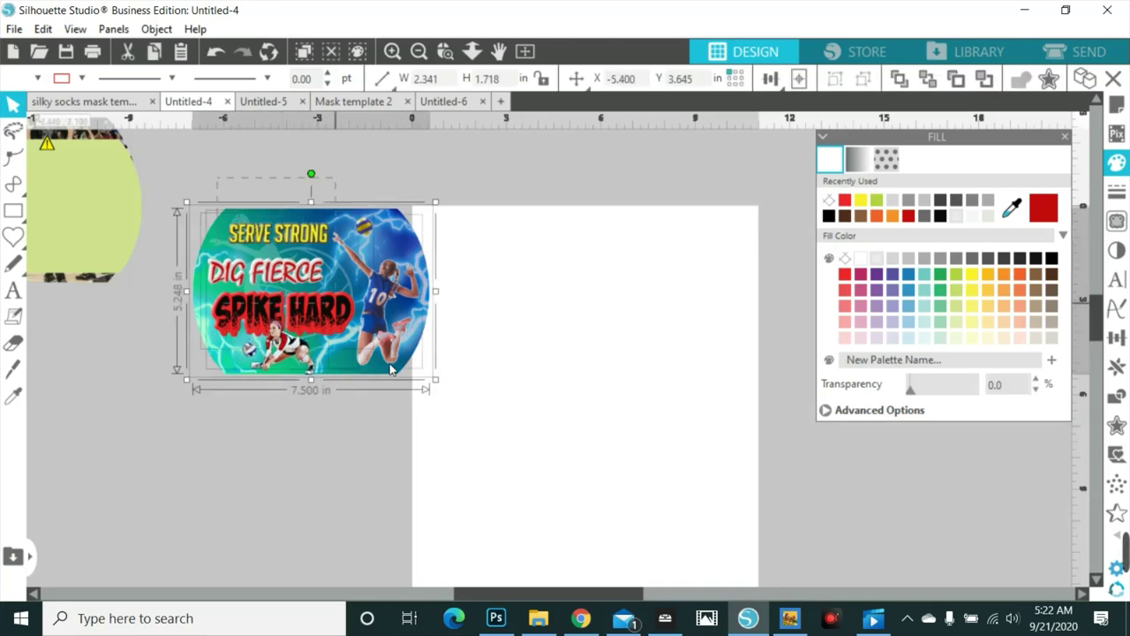
right_click(383, 346)
left_click(444, 381)
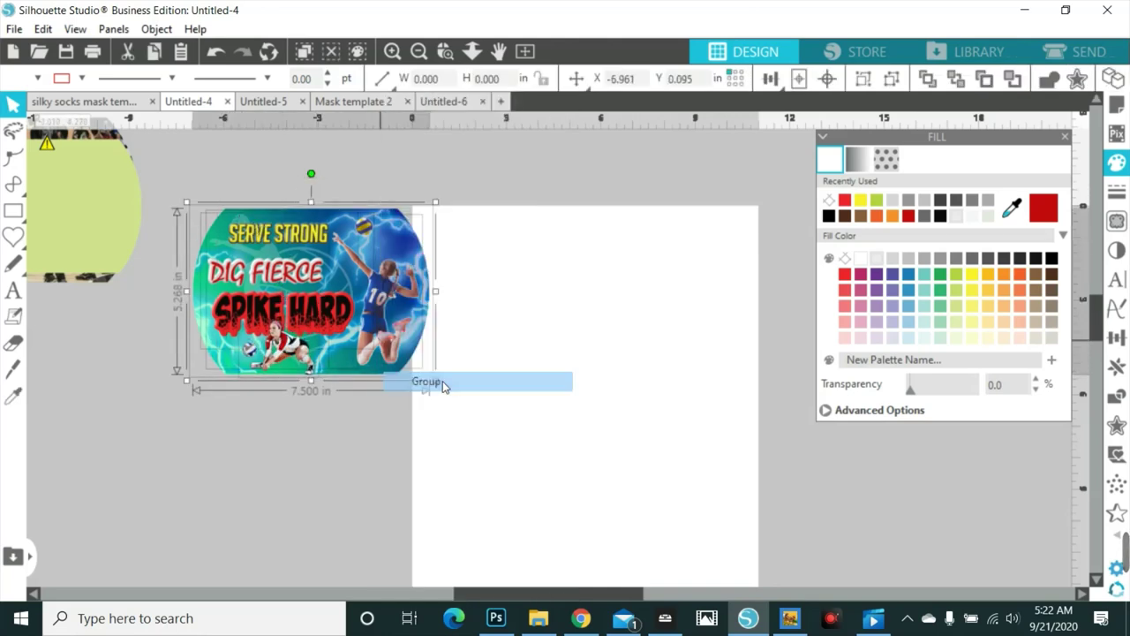
left_click_drag(374, 331, 611, 357)
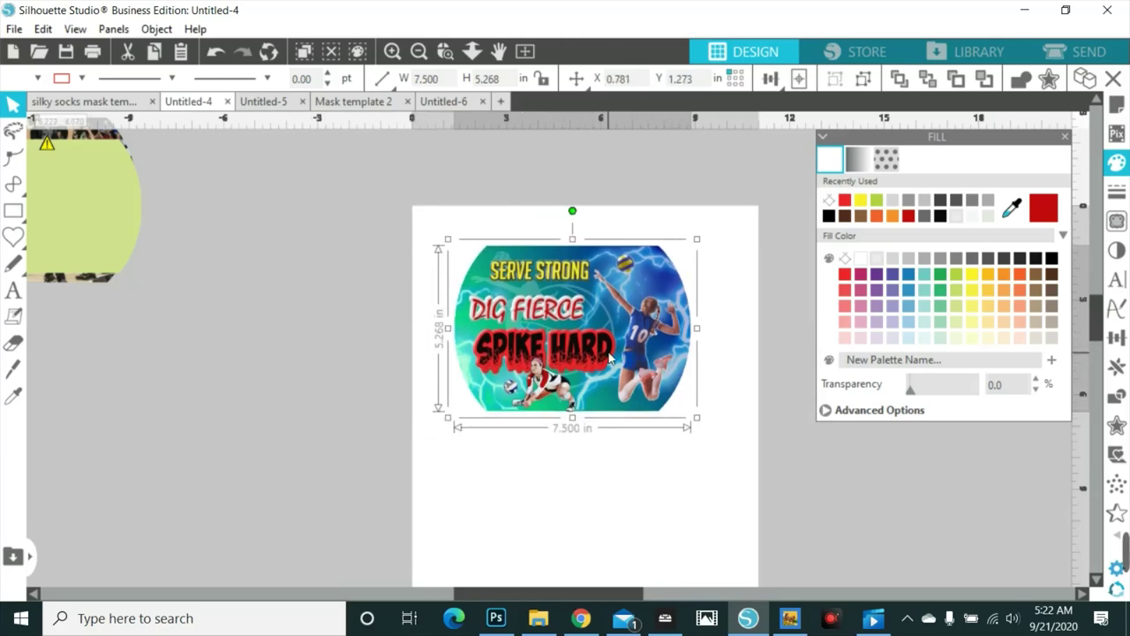
left_click(392, 51)
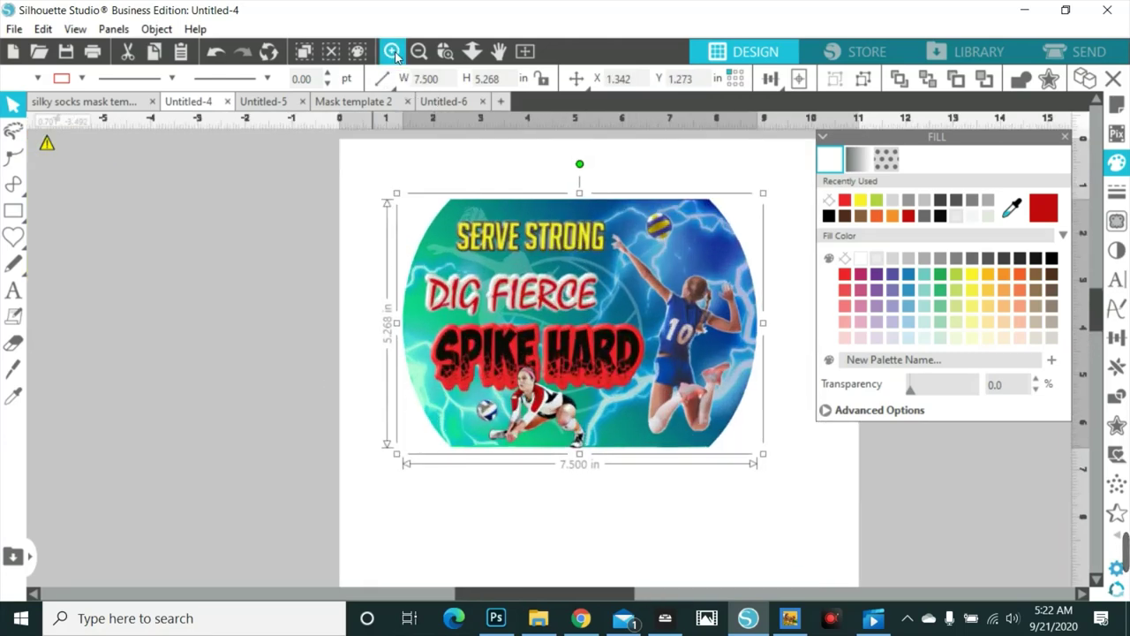
left_click_drag(469, 593, 537, 594)
scroll(544, 548, "up", 1)
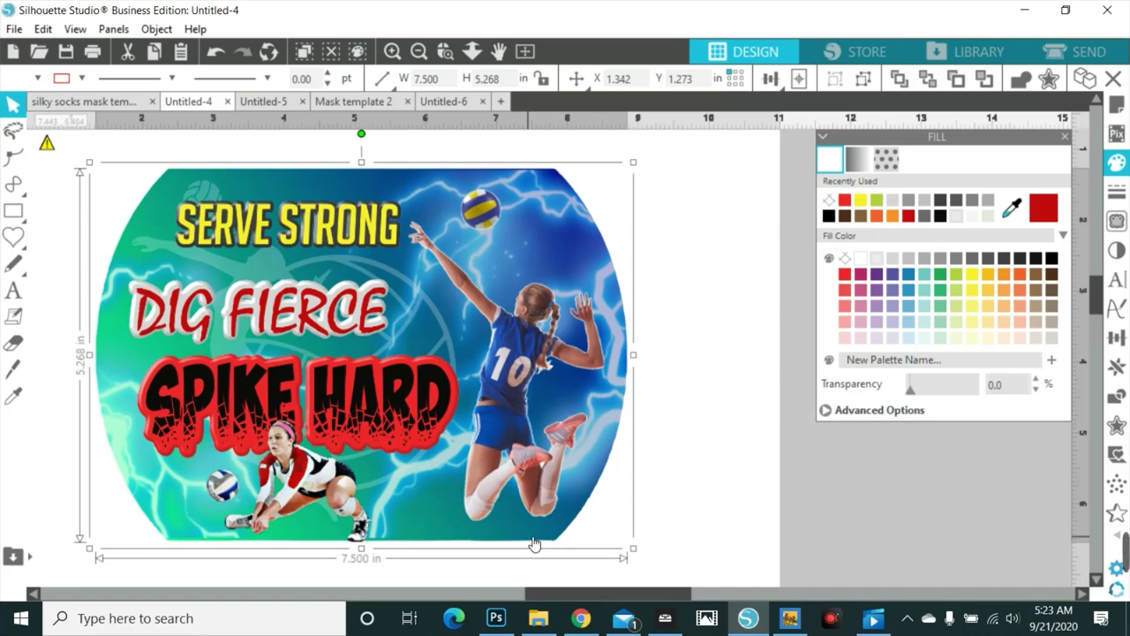
left_click(833, 621)
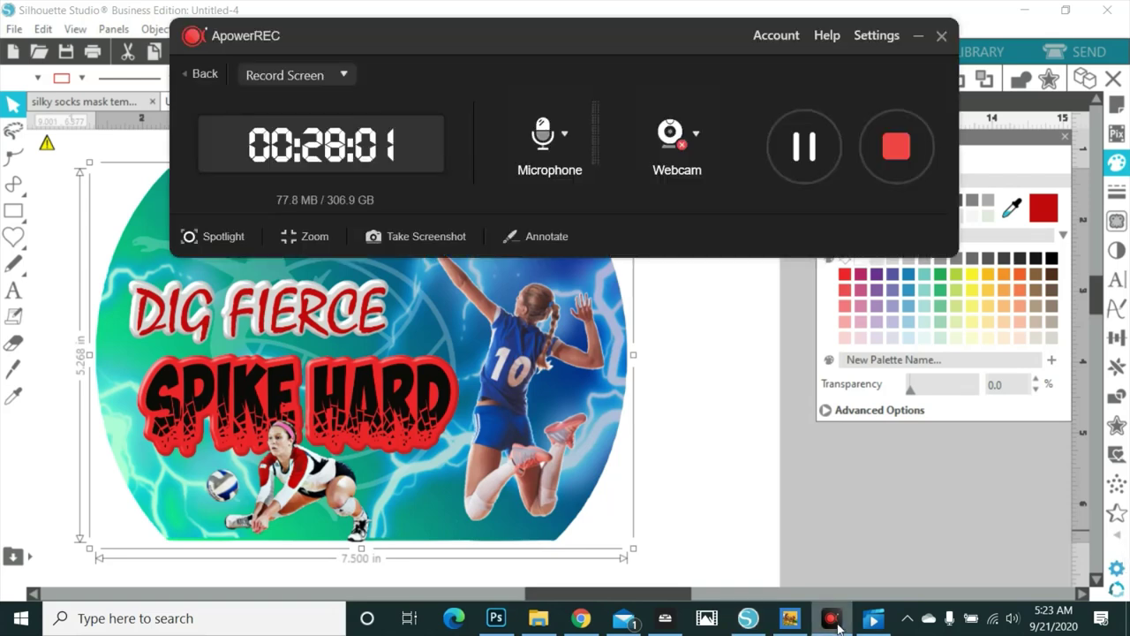
left_click(896, 146)
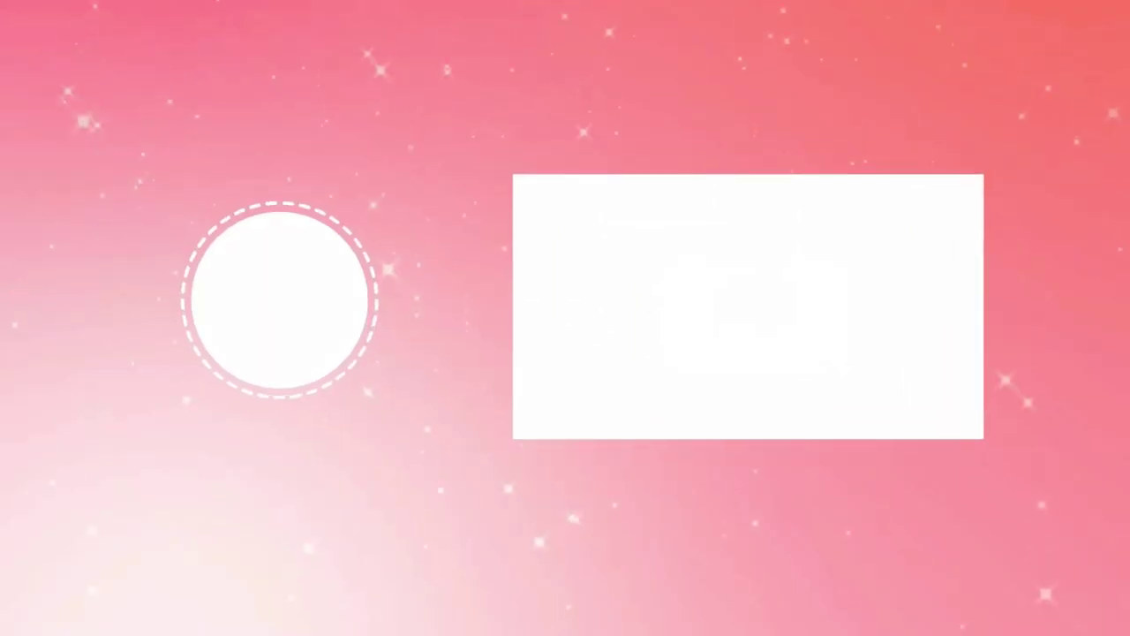